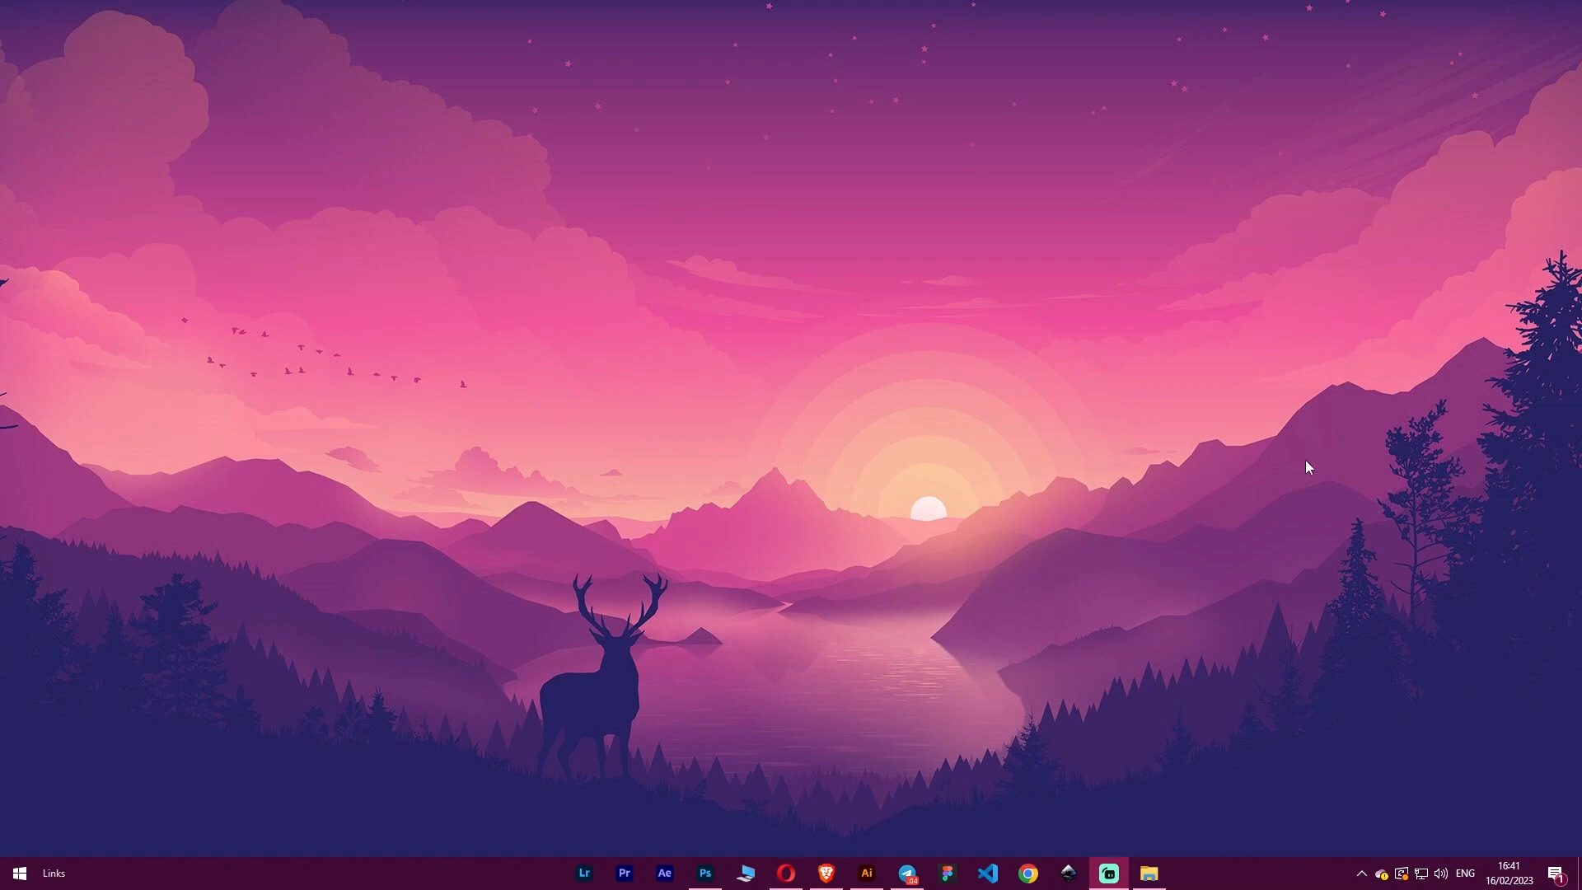
Switch to Illustrator and set the blank document's color mode to RGB Color.
left_click(867, 873)
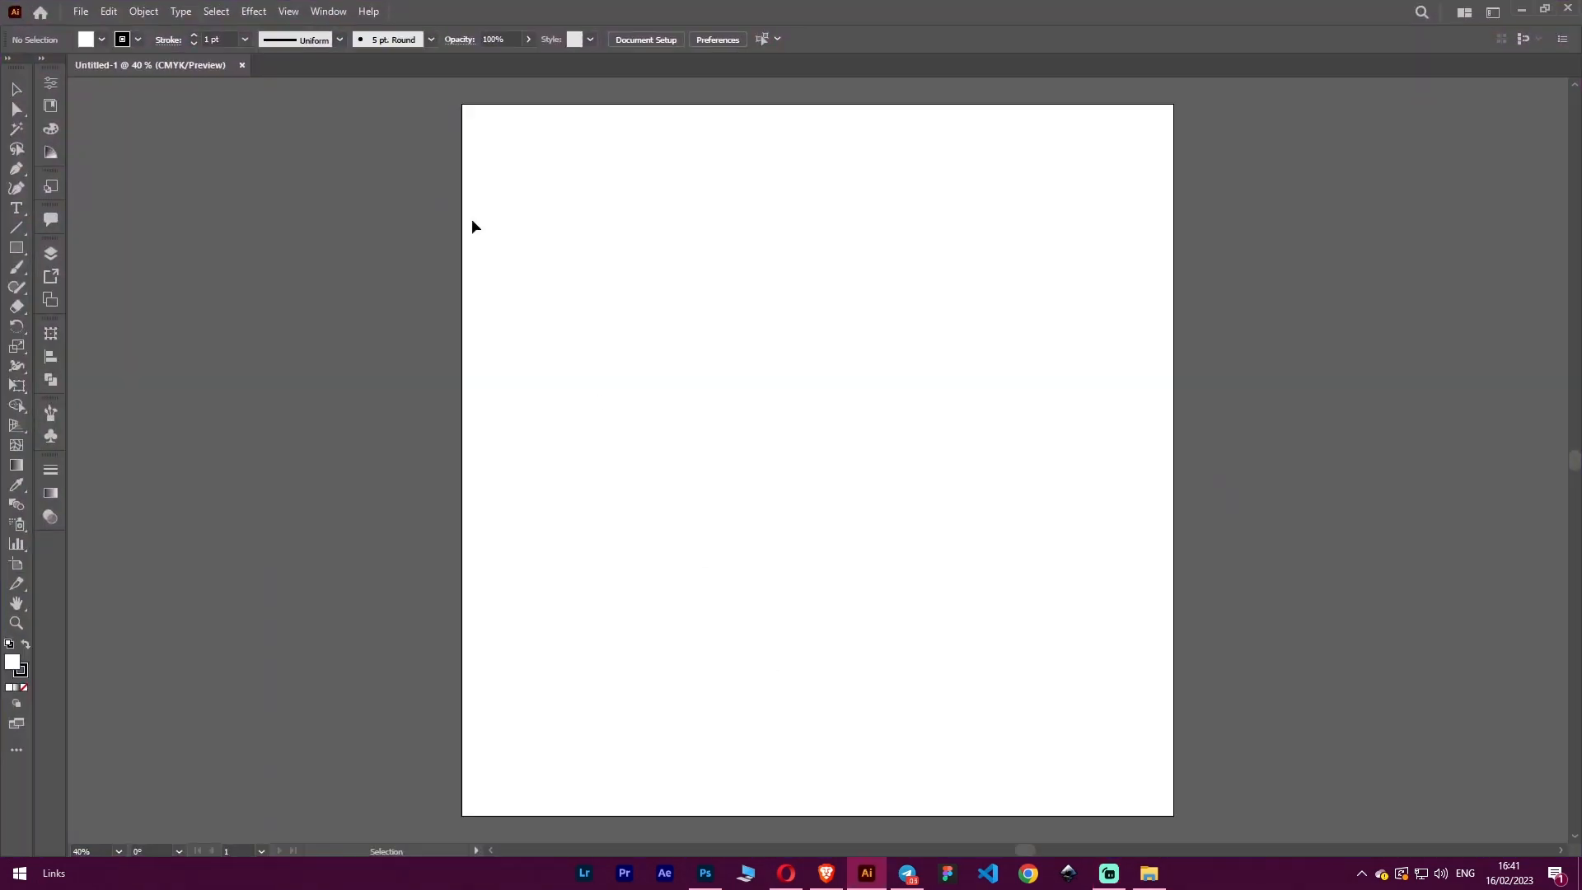
scroll(569, 288, "down", 2)
scroll(665, 307, "up", 1)
left_click_drag(665, 303, 727, 332)
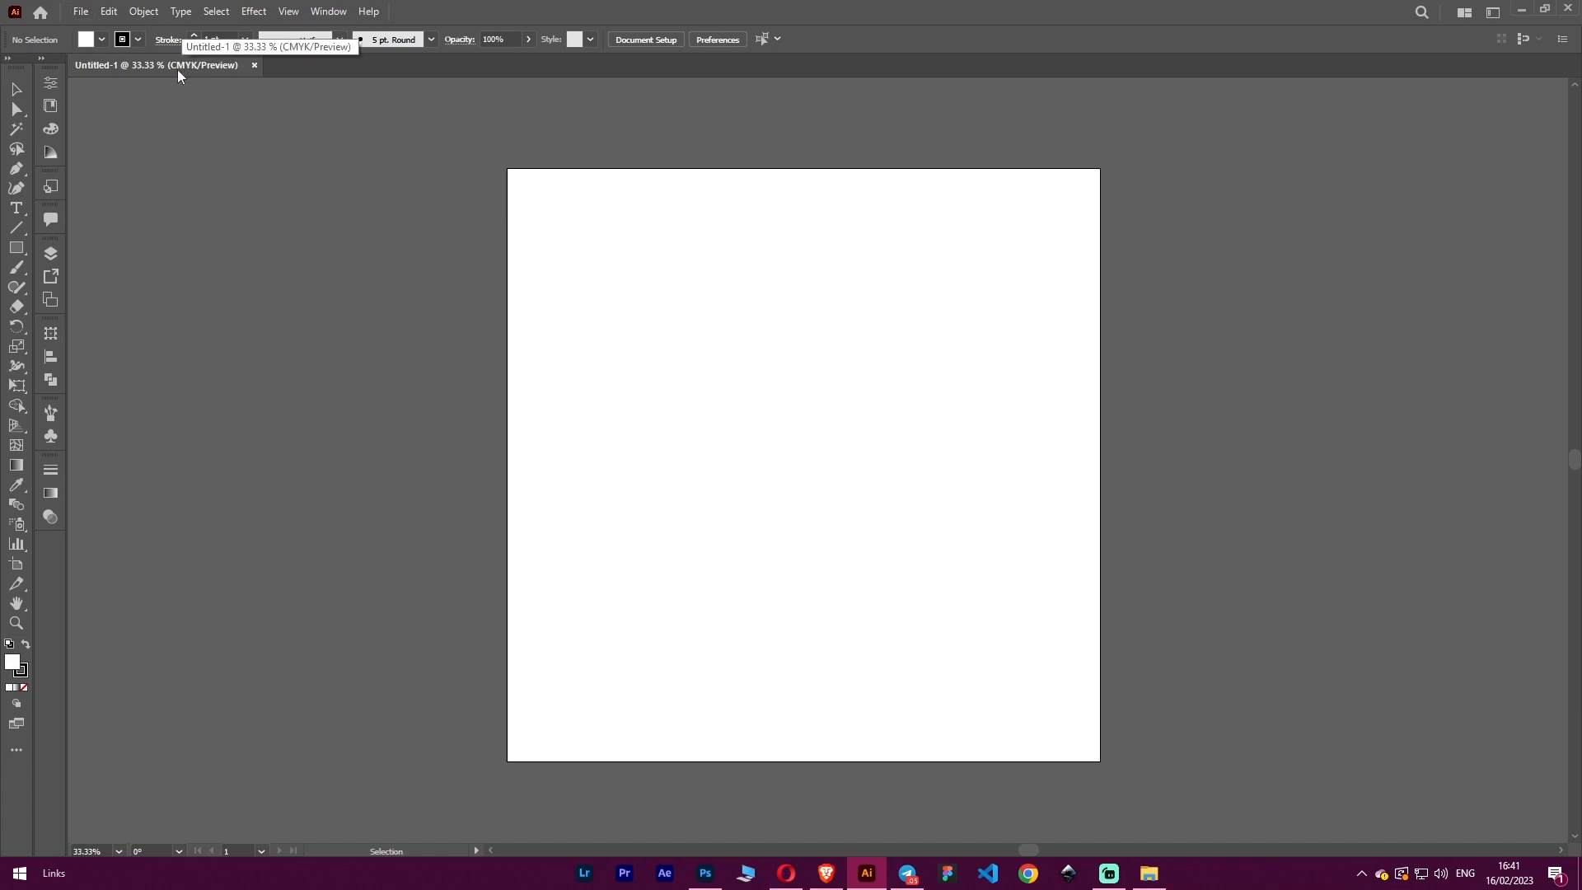
left_click(83, 12)
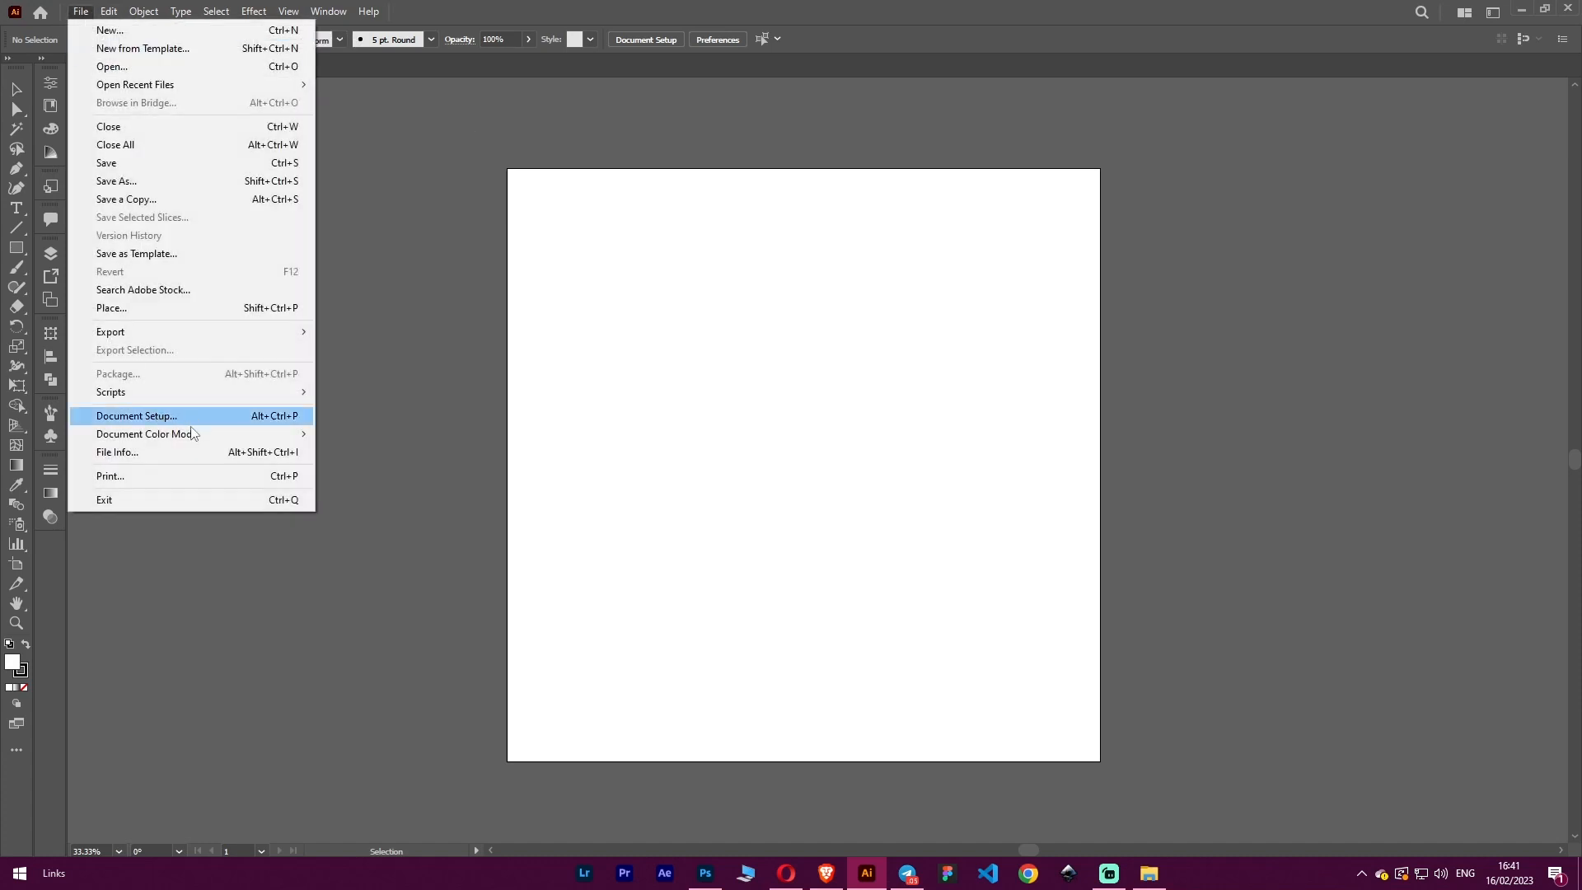
mouse_move(196, 432)
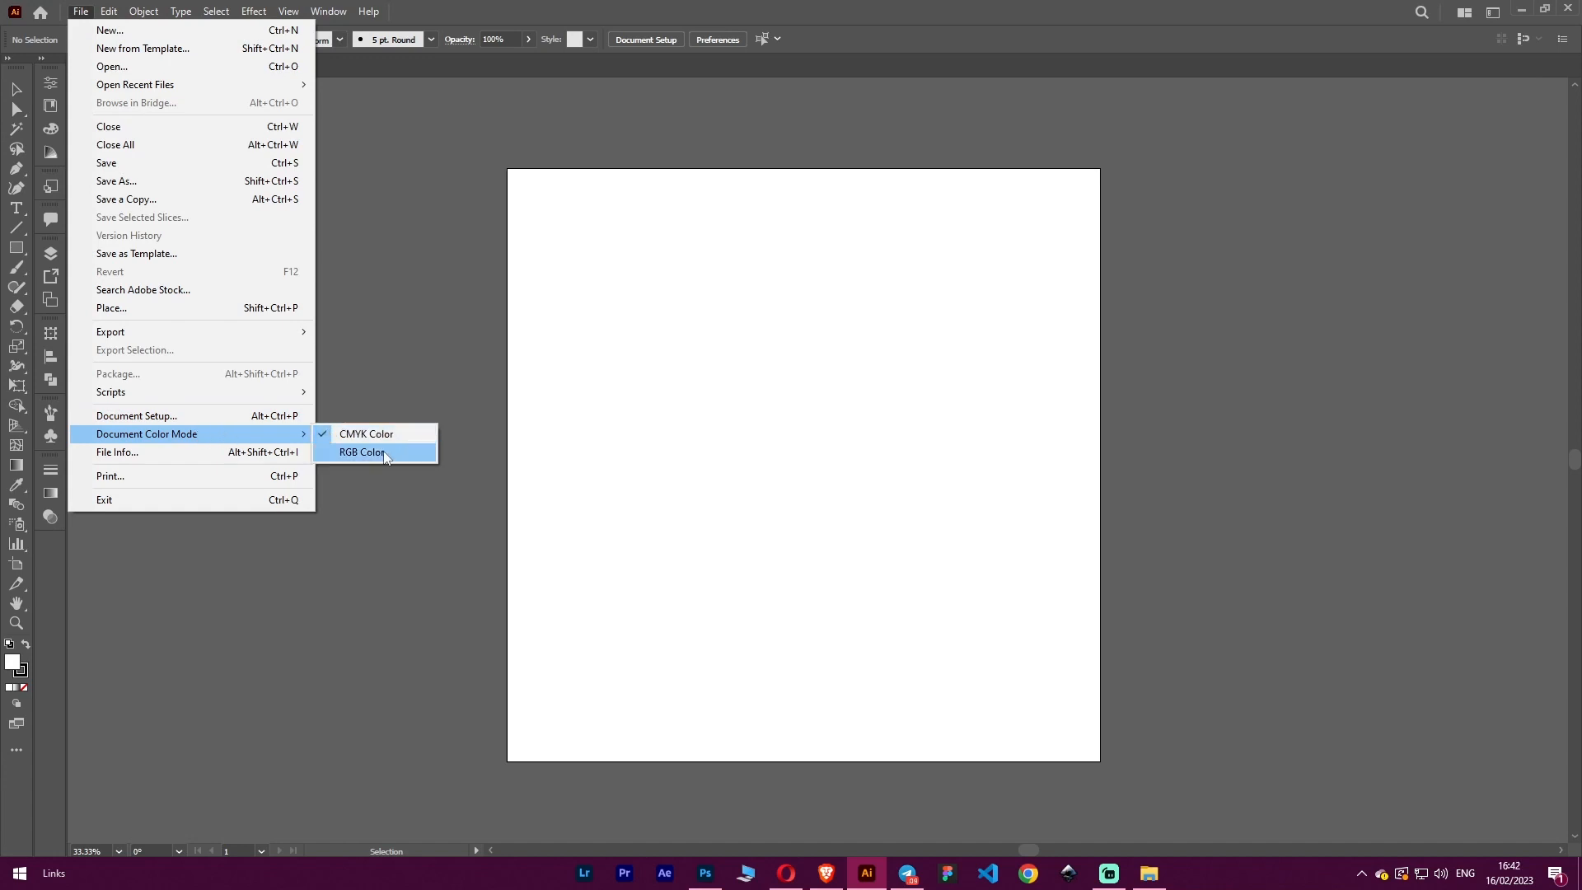
left_click(361, 452)
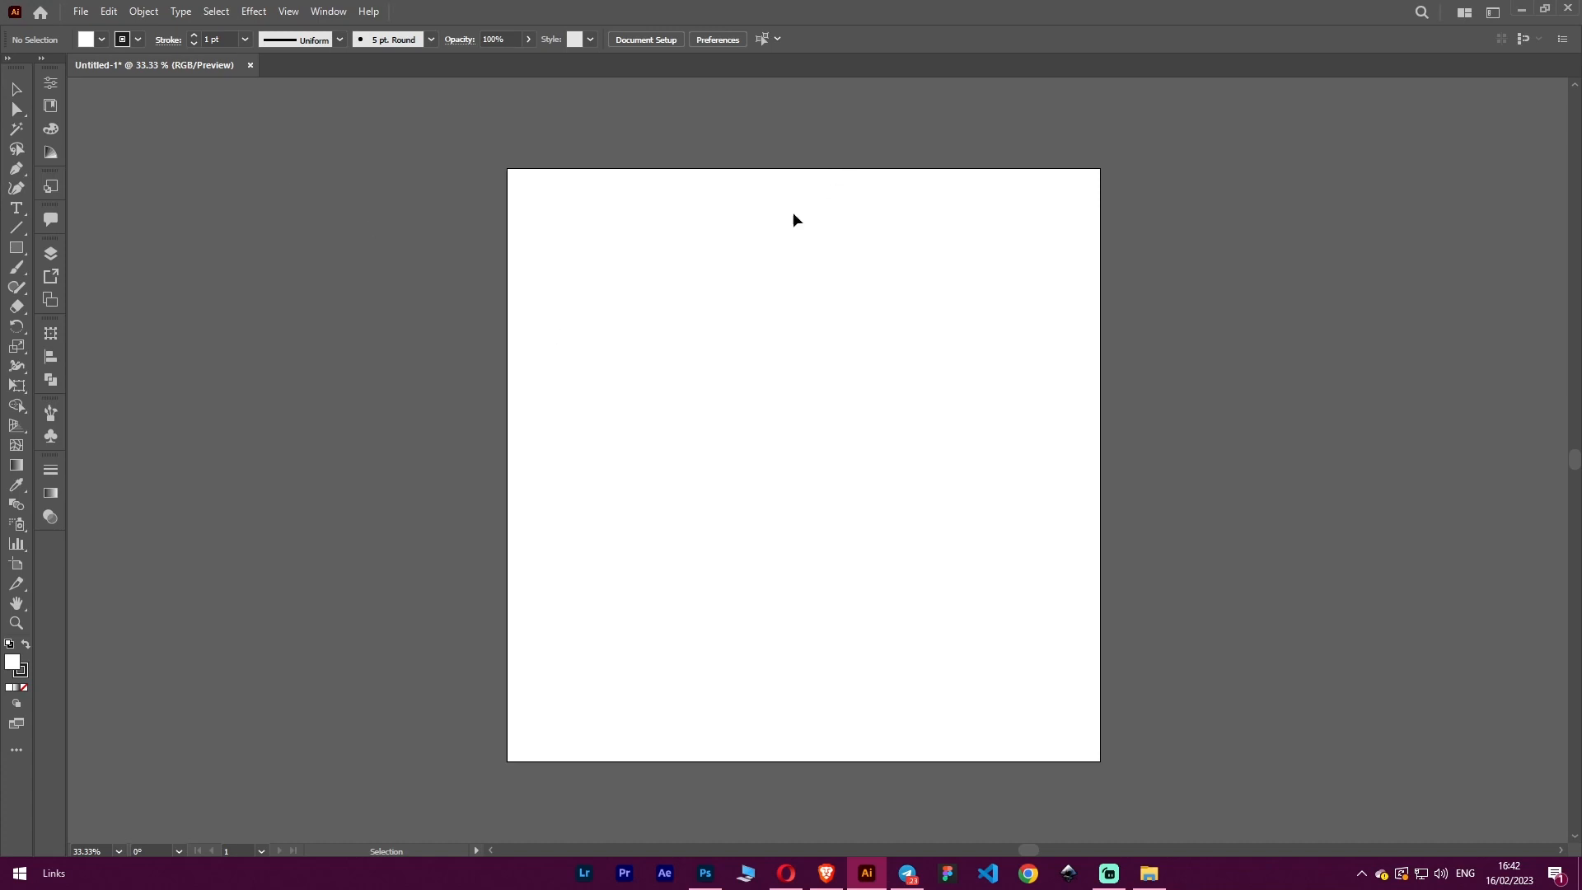
Draw a square about 187 px wide near the artboard's upper-left corner and remove its stroke.
scroll(796, 219, "down", 1)
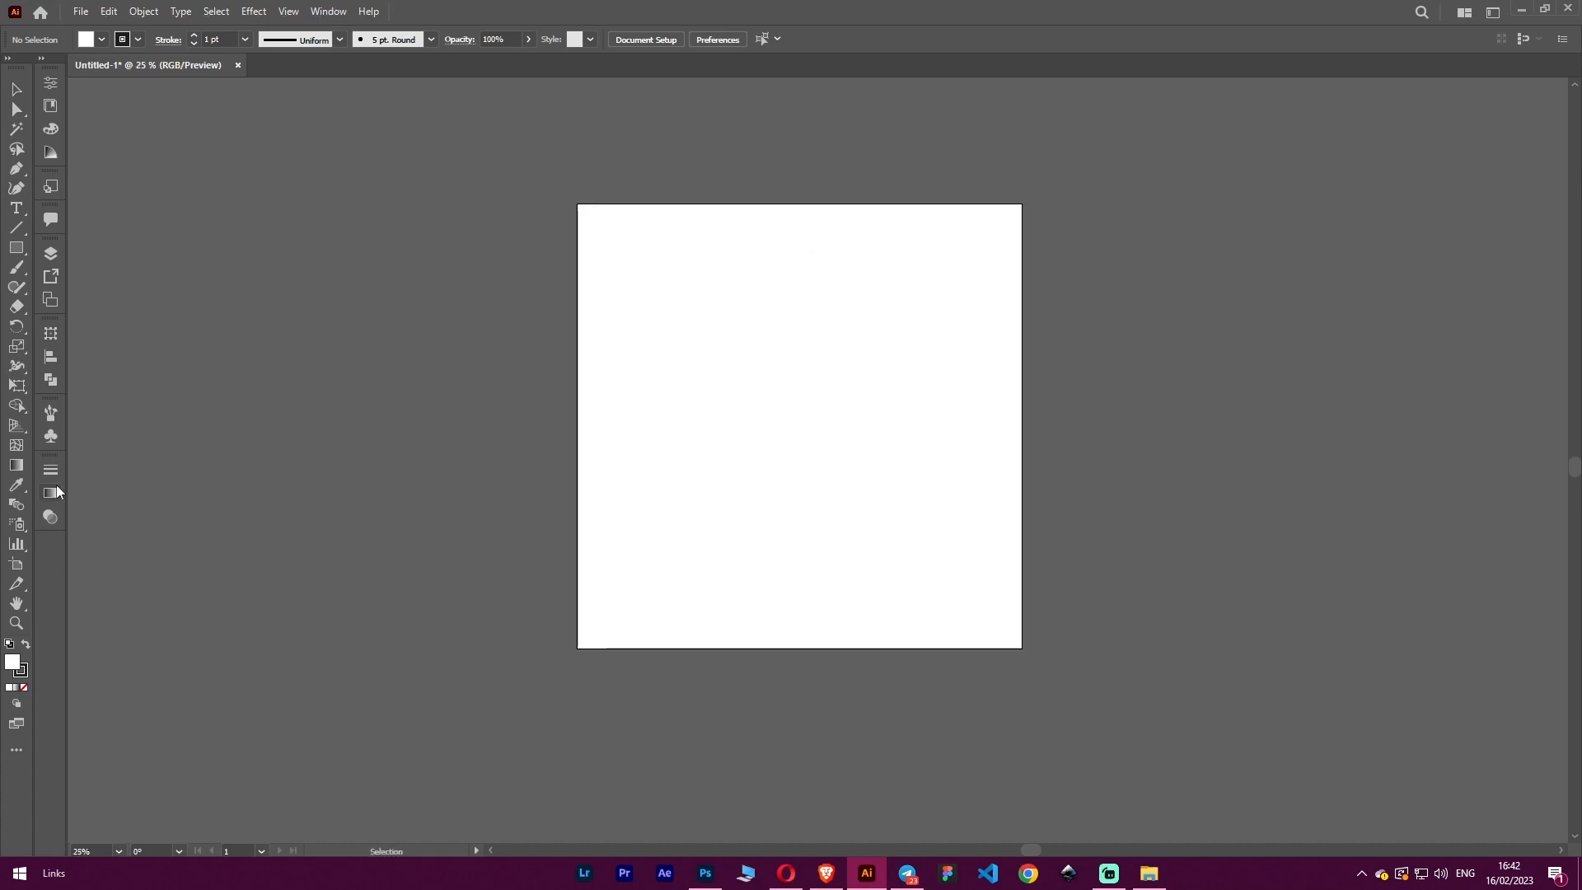
key("m")
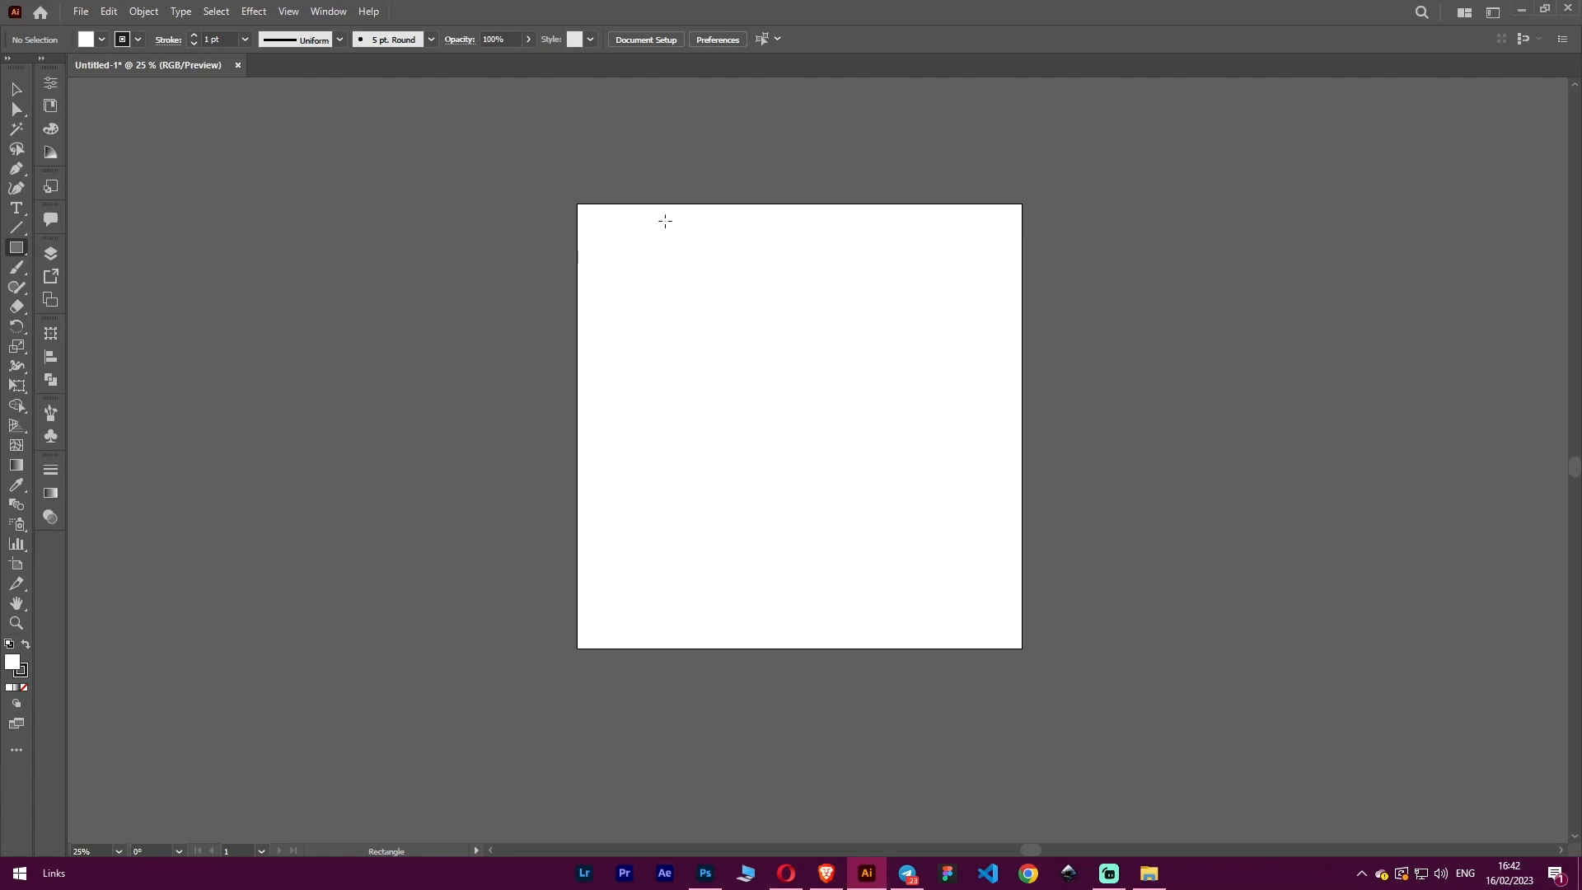
left_click_drag(618, 242, 660, 281)
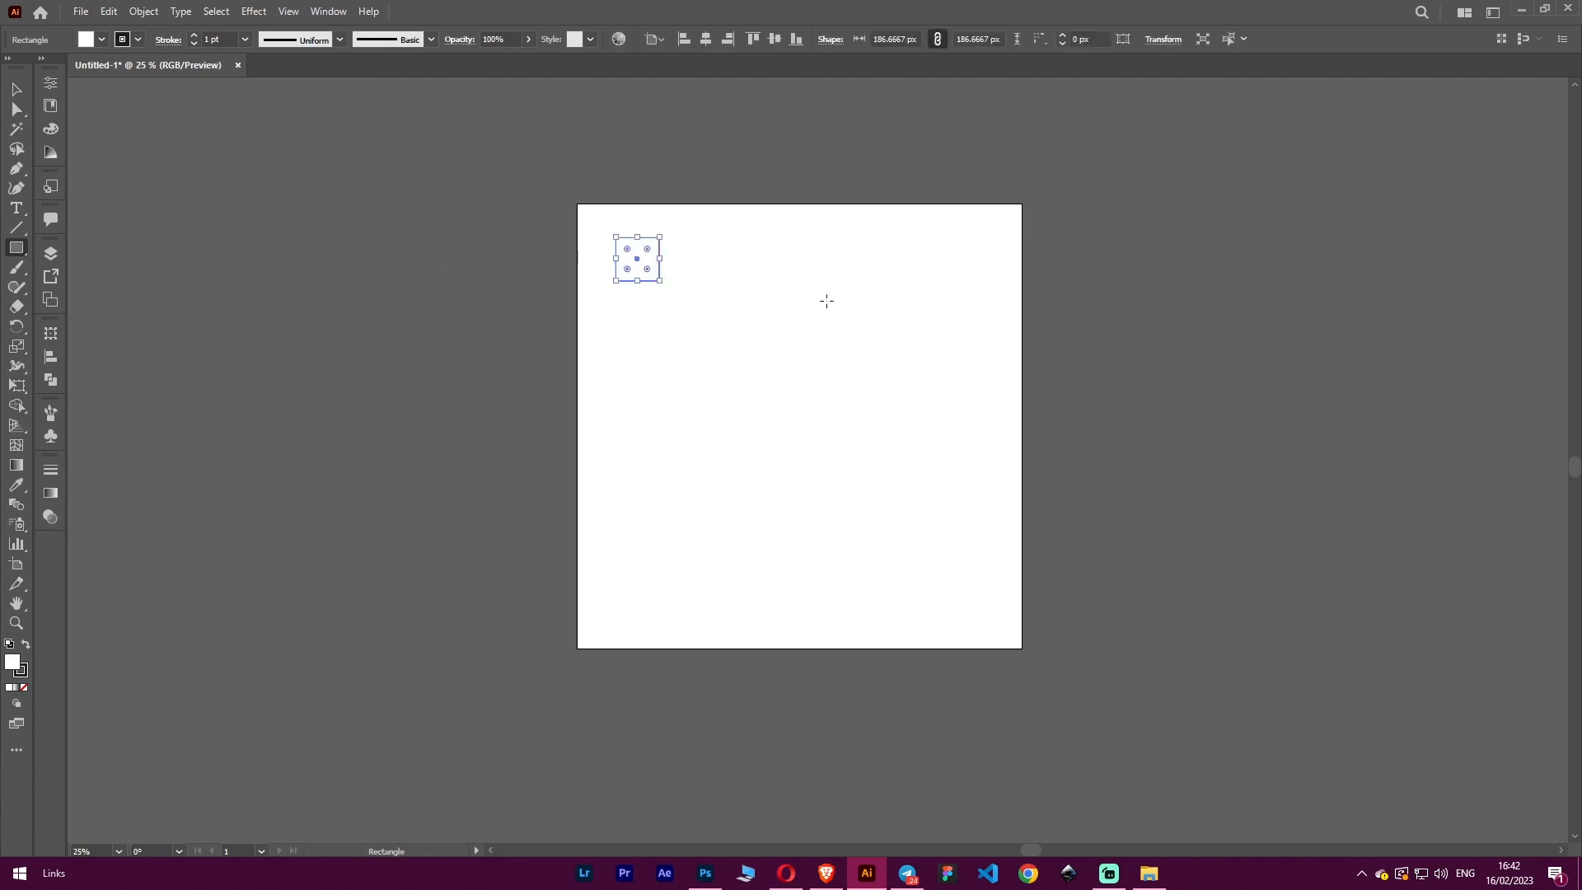
left_click(137, 41)
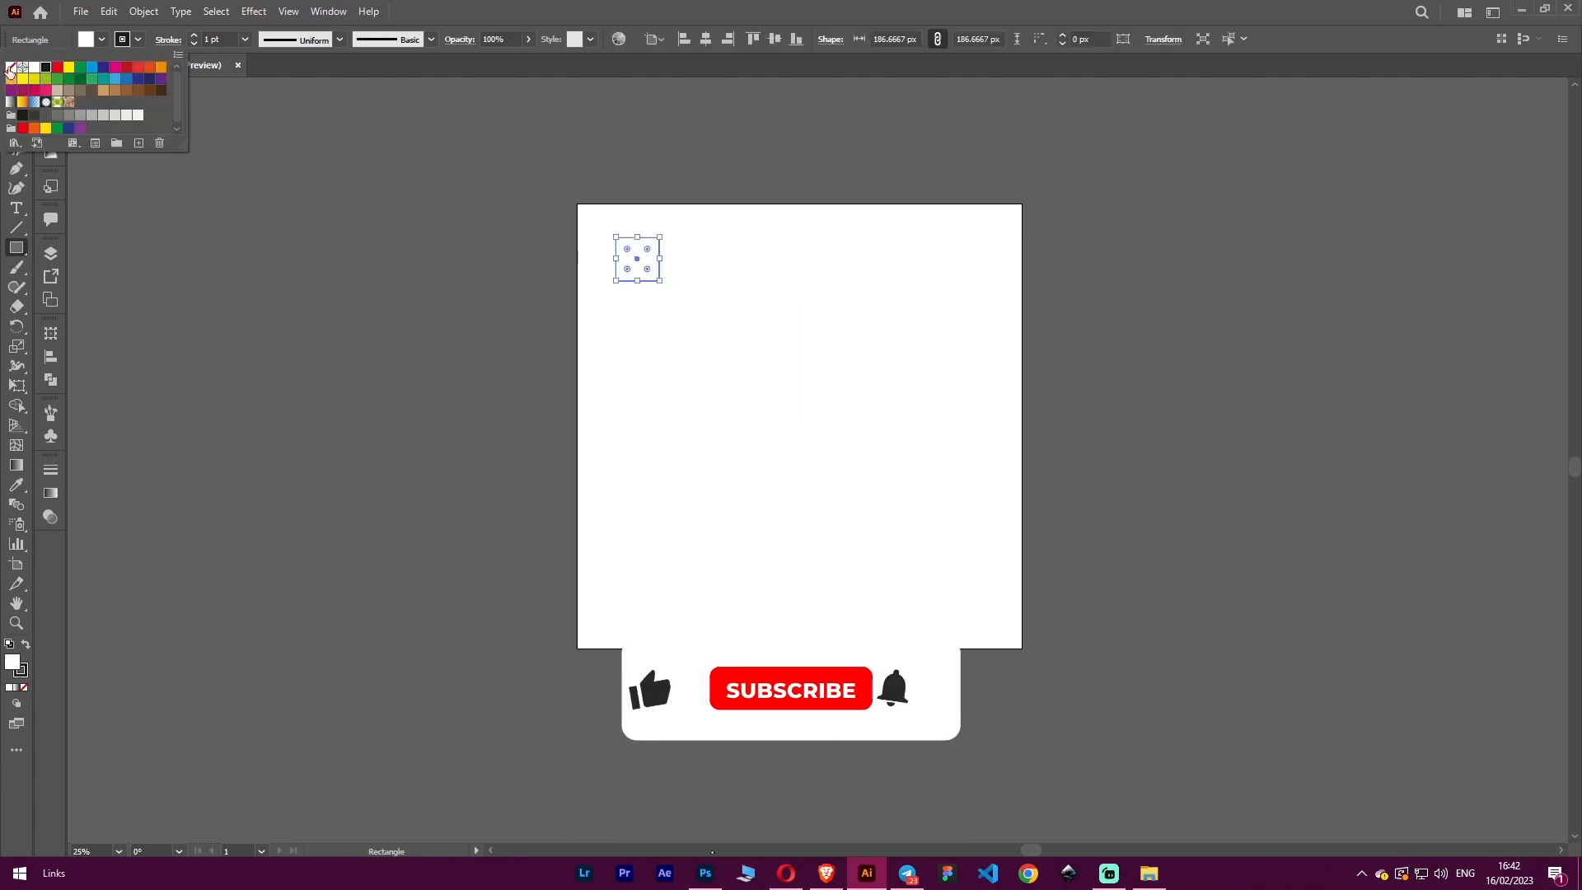
left_click(11, 67)
left_click(137, 40)
left_click(14, 88)
left_click(498, 224)
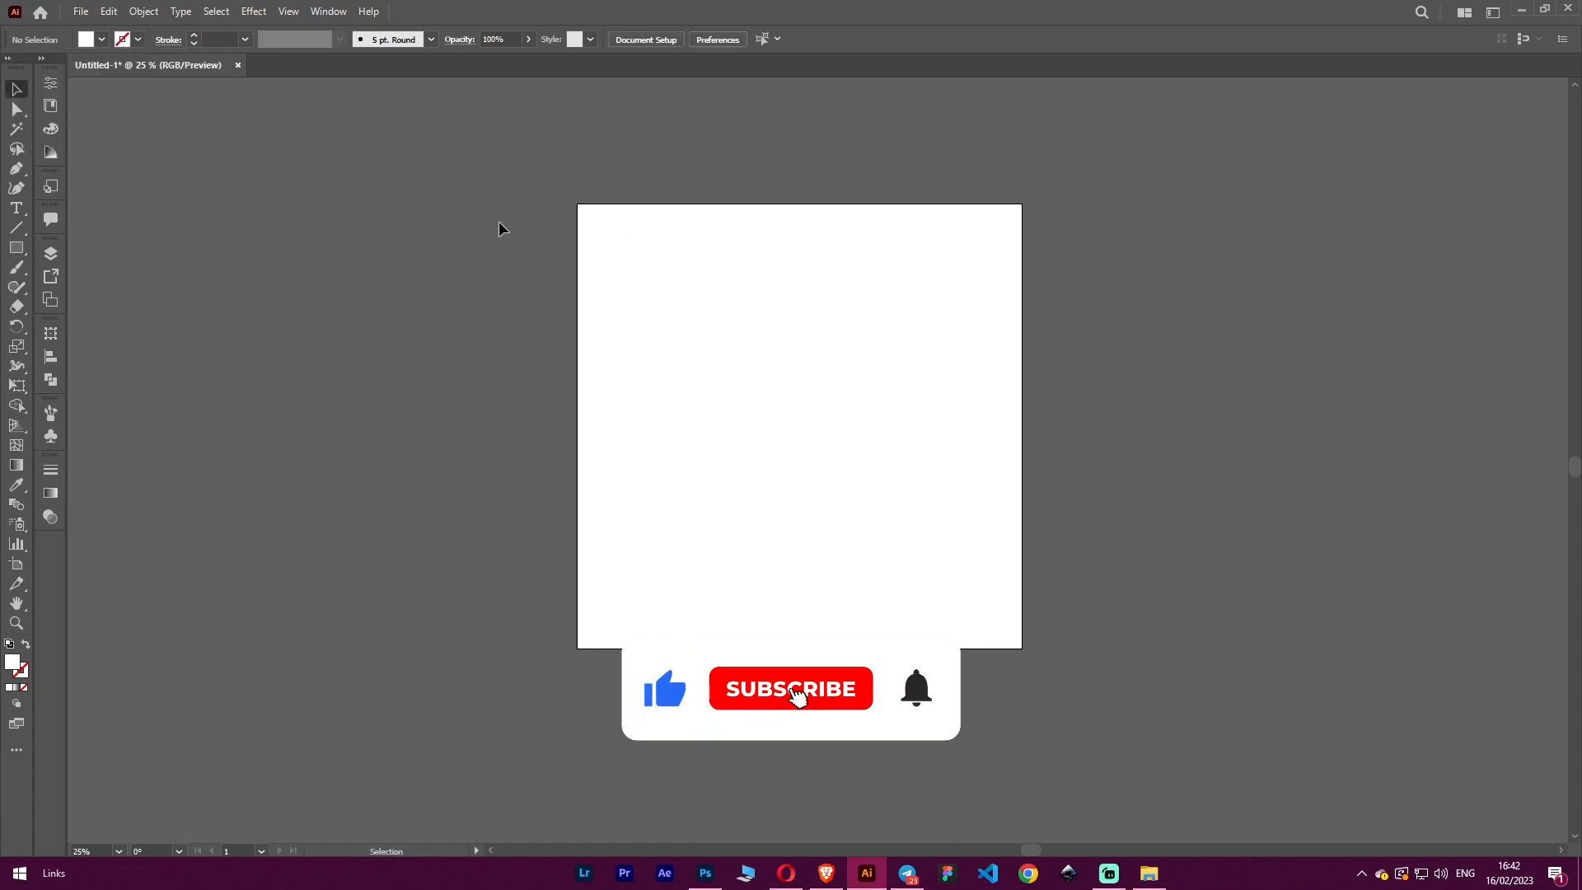
Fill the small square with bright magenta, F200FF.
left_click_drag(498, 224, 649, 310)
double_click(12, 662)
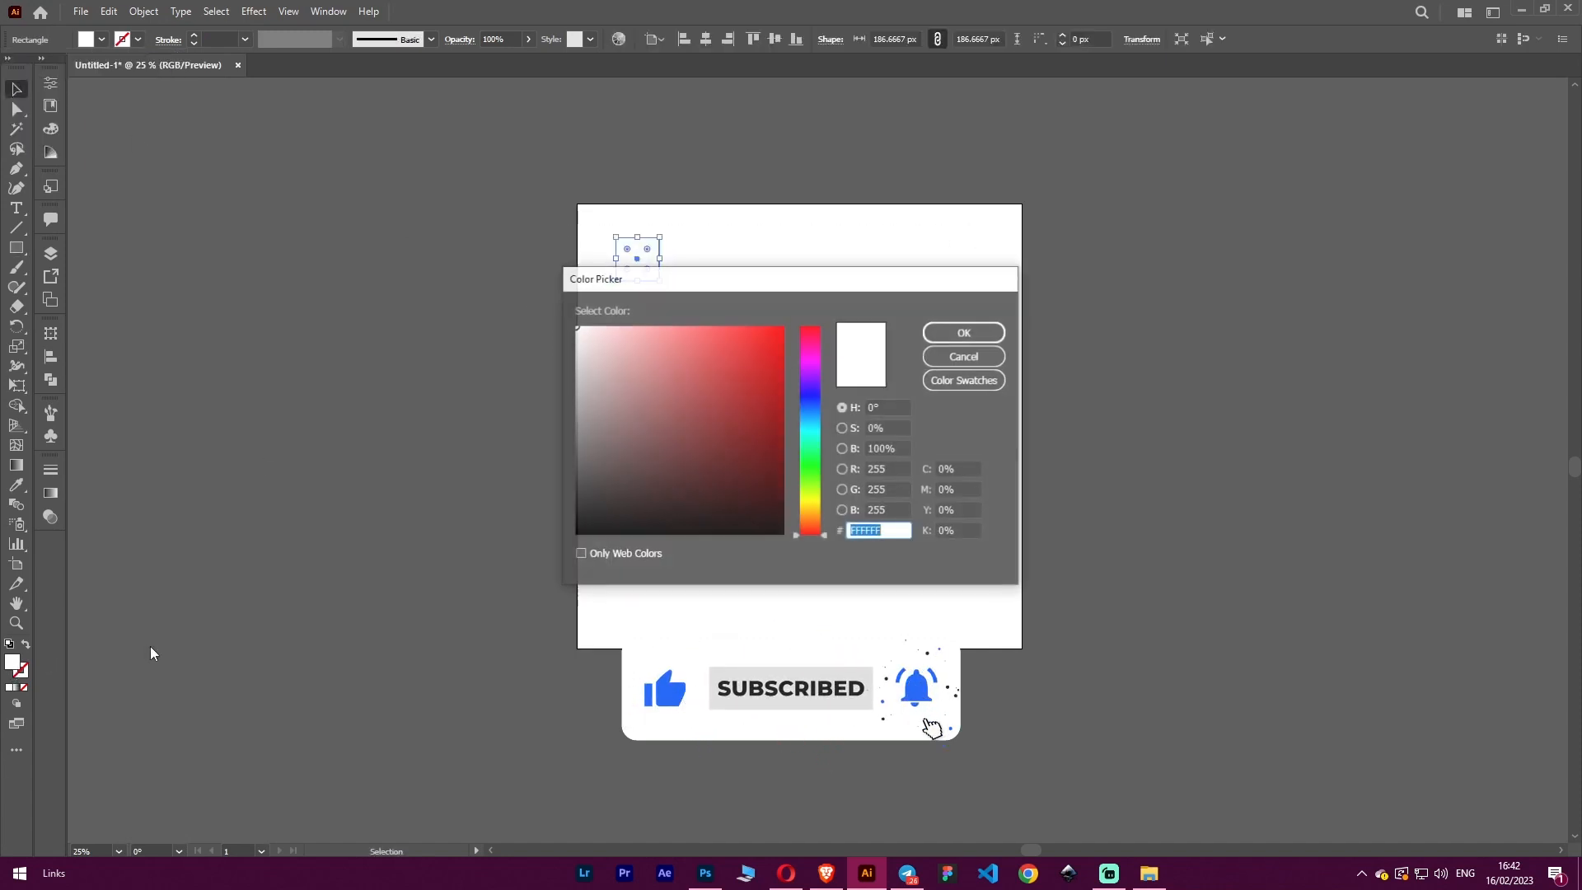
left_click_drag(873, 287, 1278, 429)
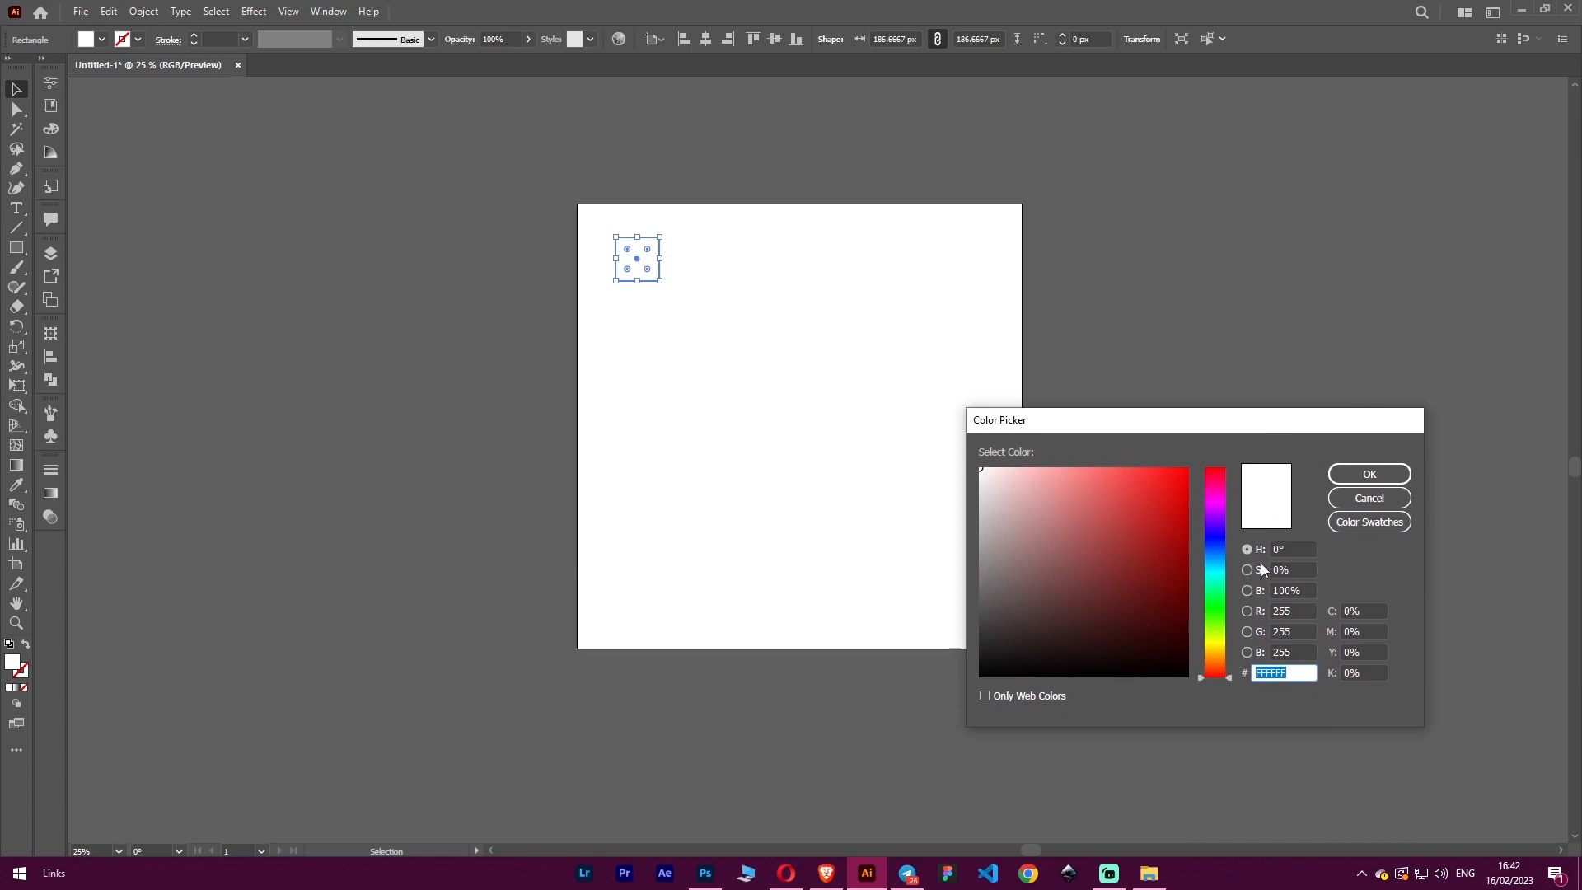
mouse_move(1210, 577)
left_mouse_down()
mouse_move(1214, 505)
mouse_move(1173, 462)
mouse_move(1189, 465)
left_mouse_up()
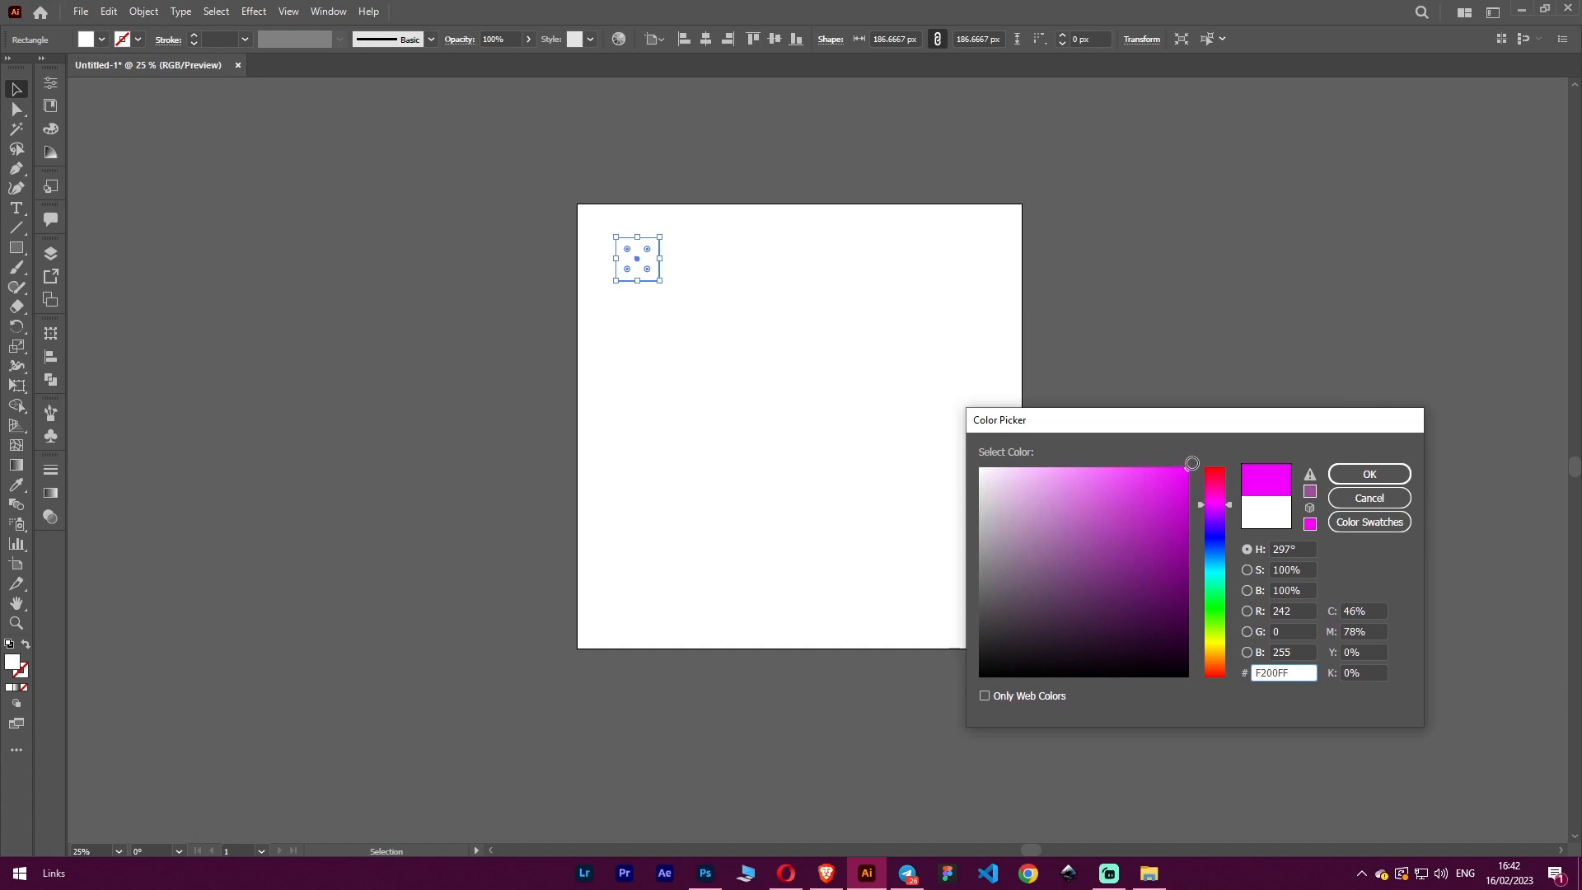
left_click(1370, 473)
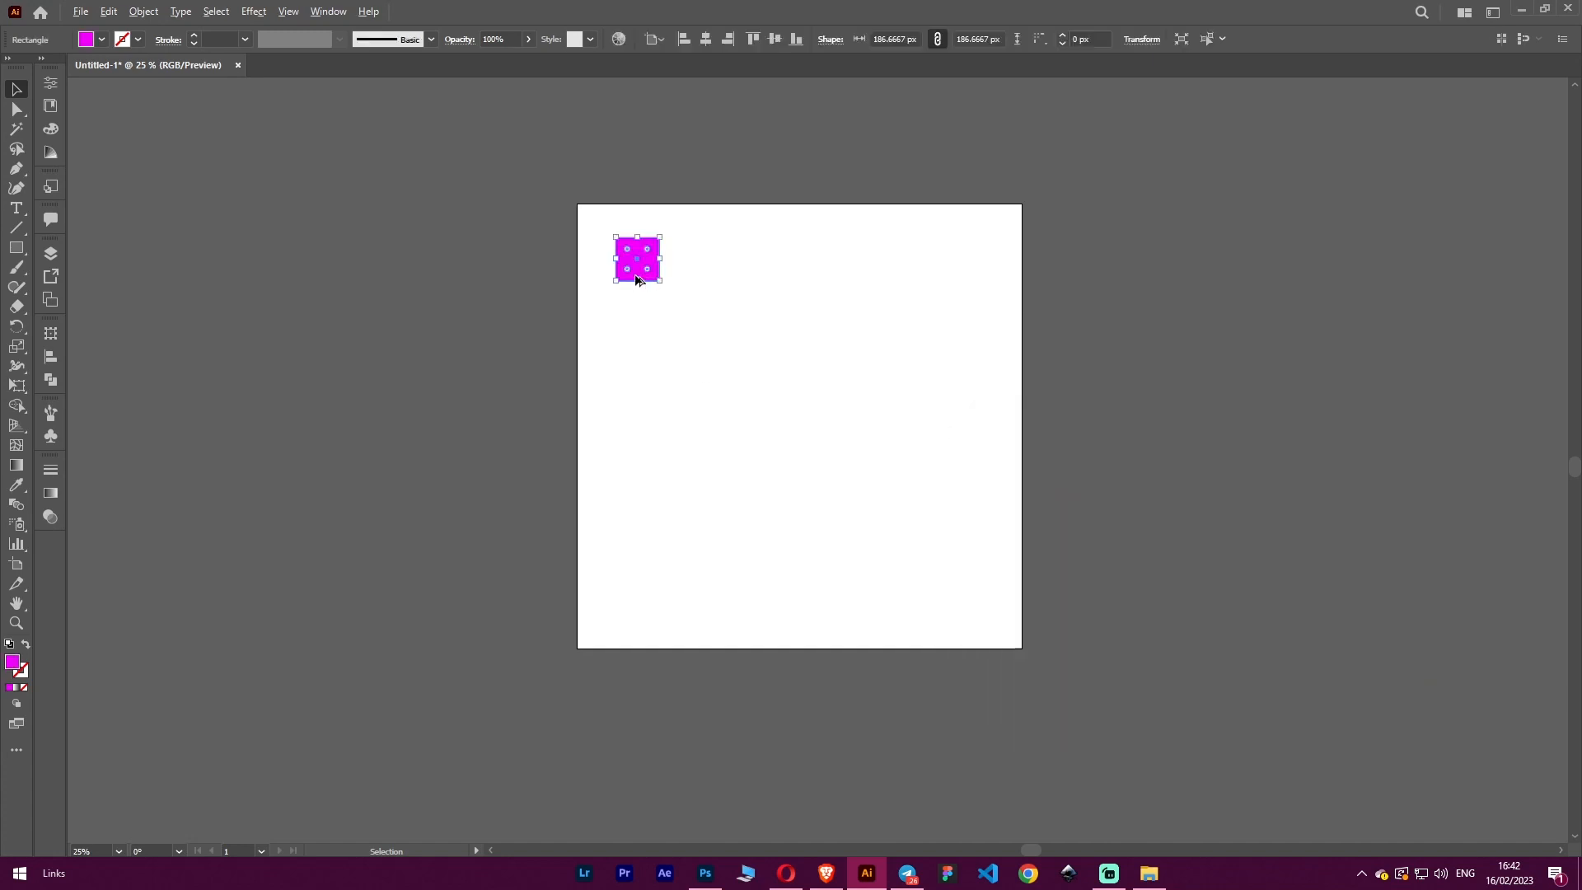
Duplicate the magenta square straight across to the artboard's upper-right area and fill the copy with dark blue.
left_click_drag(636, 280, 949, 287)
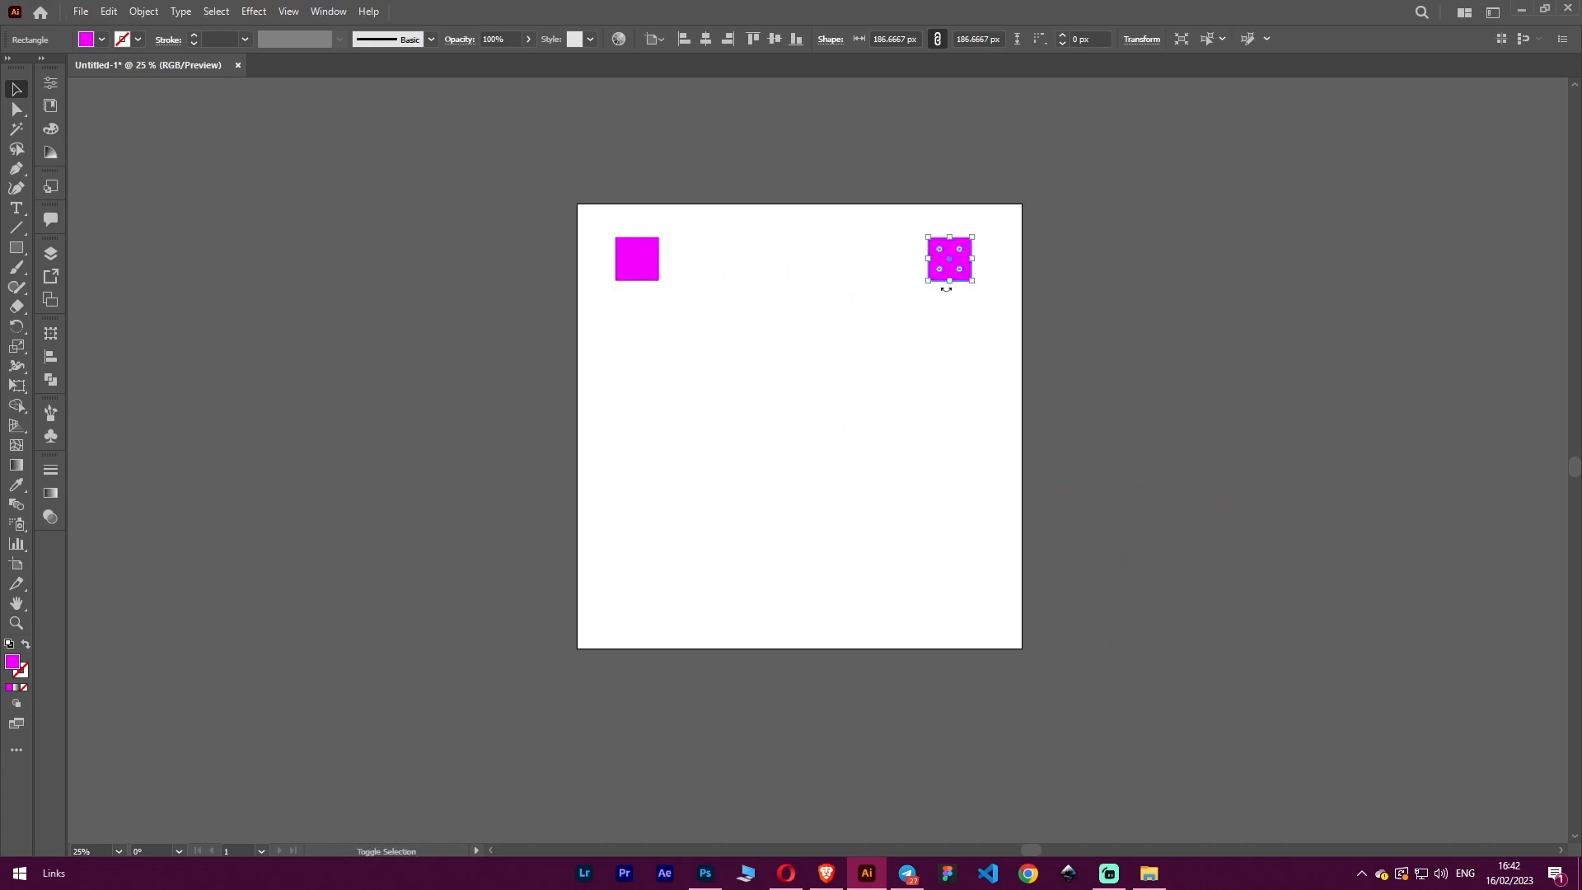
double_click(11, 664)
left_click(1215, 526)
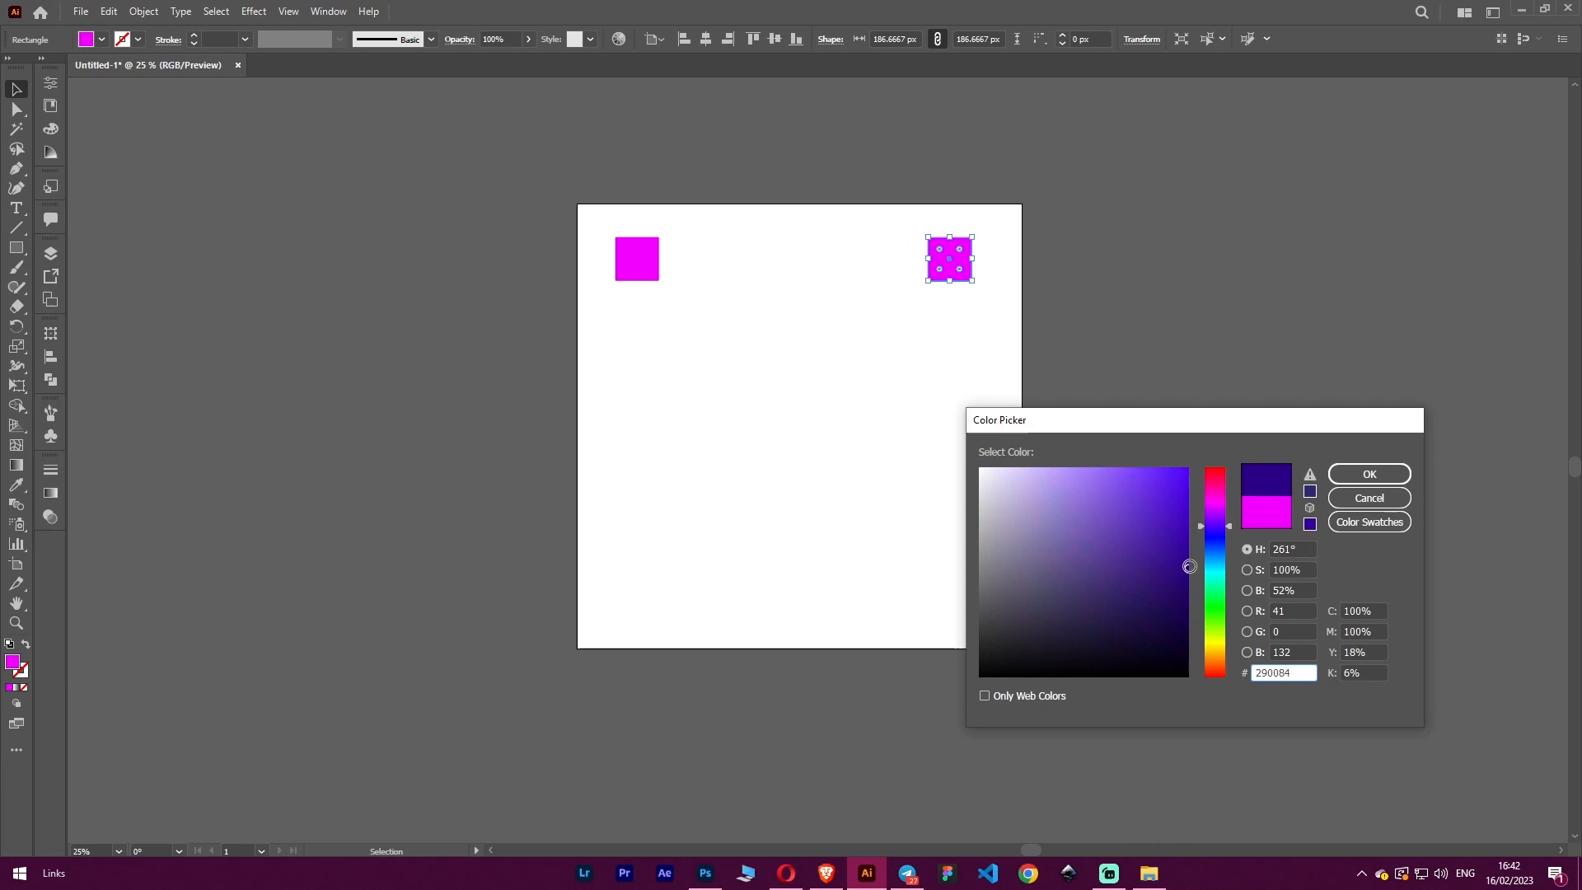
left_click(1220, 535)
left_click_drag(1221, 534, 1219, 551)
left_click(1354, 474)
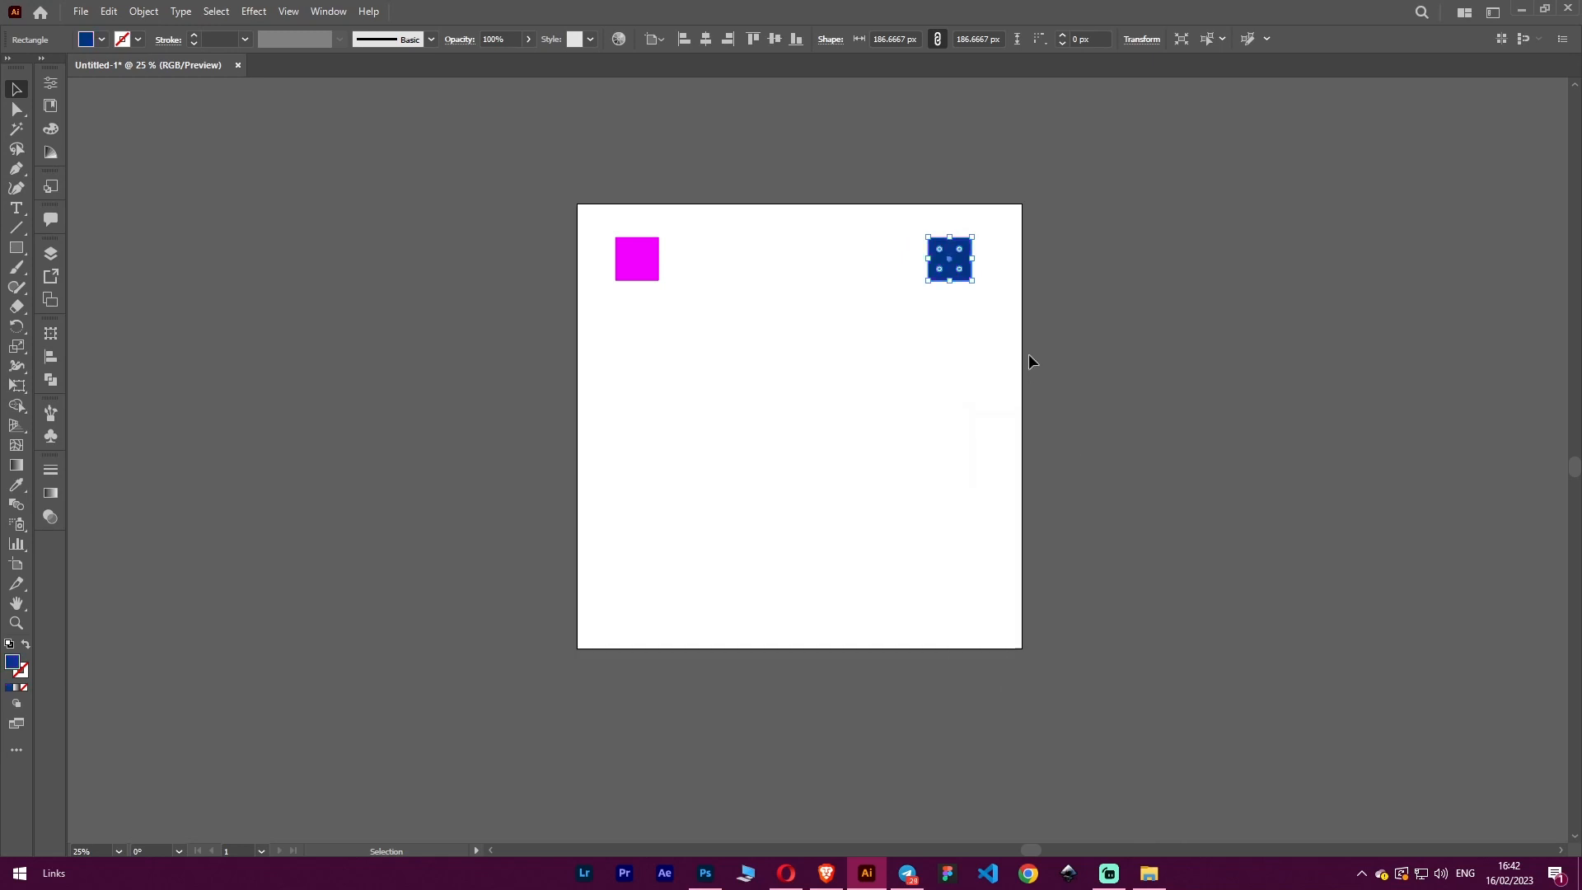
Make a blend between the magenta square and the dark blue square.
left_click_drag(1040, 363, 490, 155)
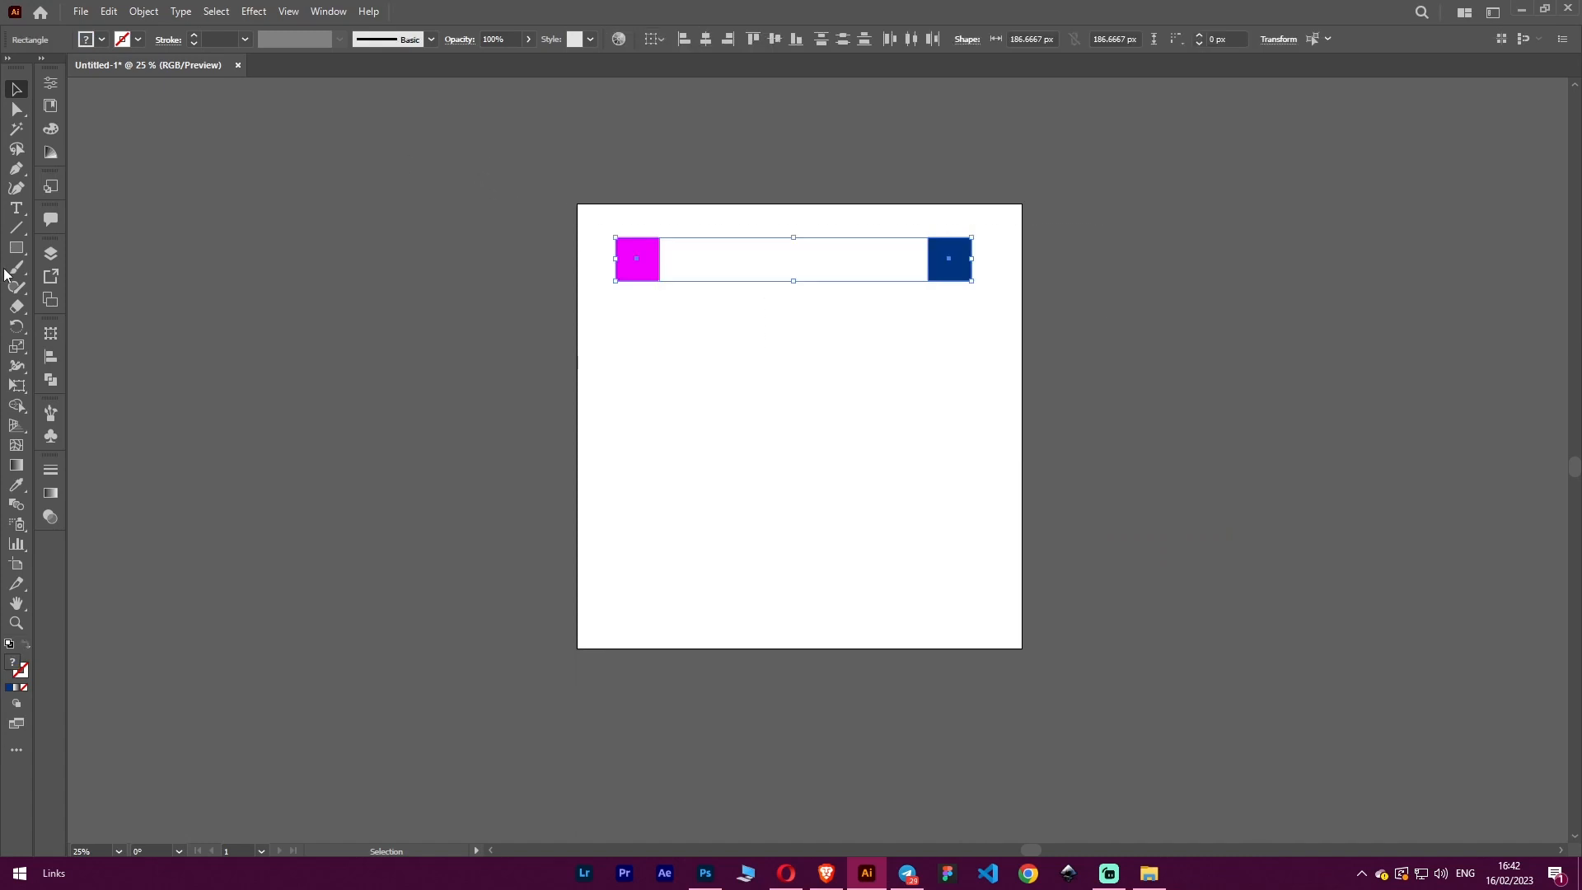
left_click(143, 12)
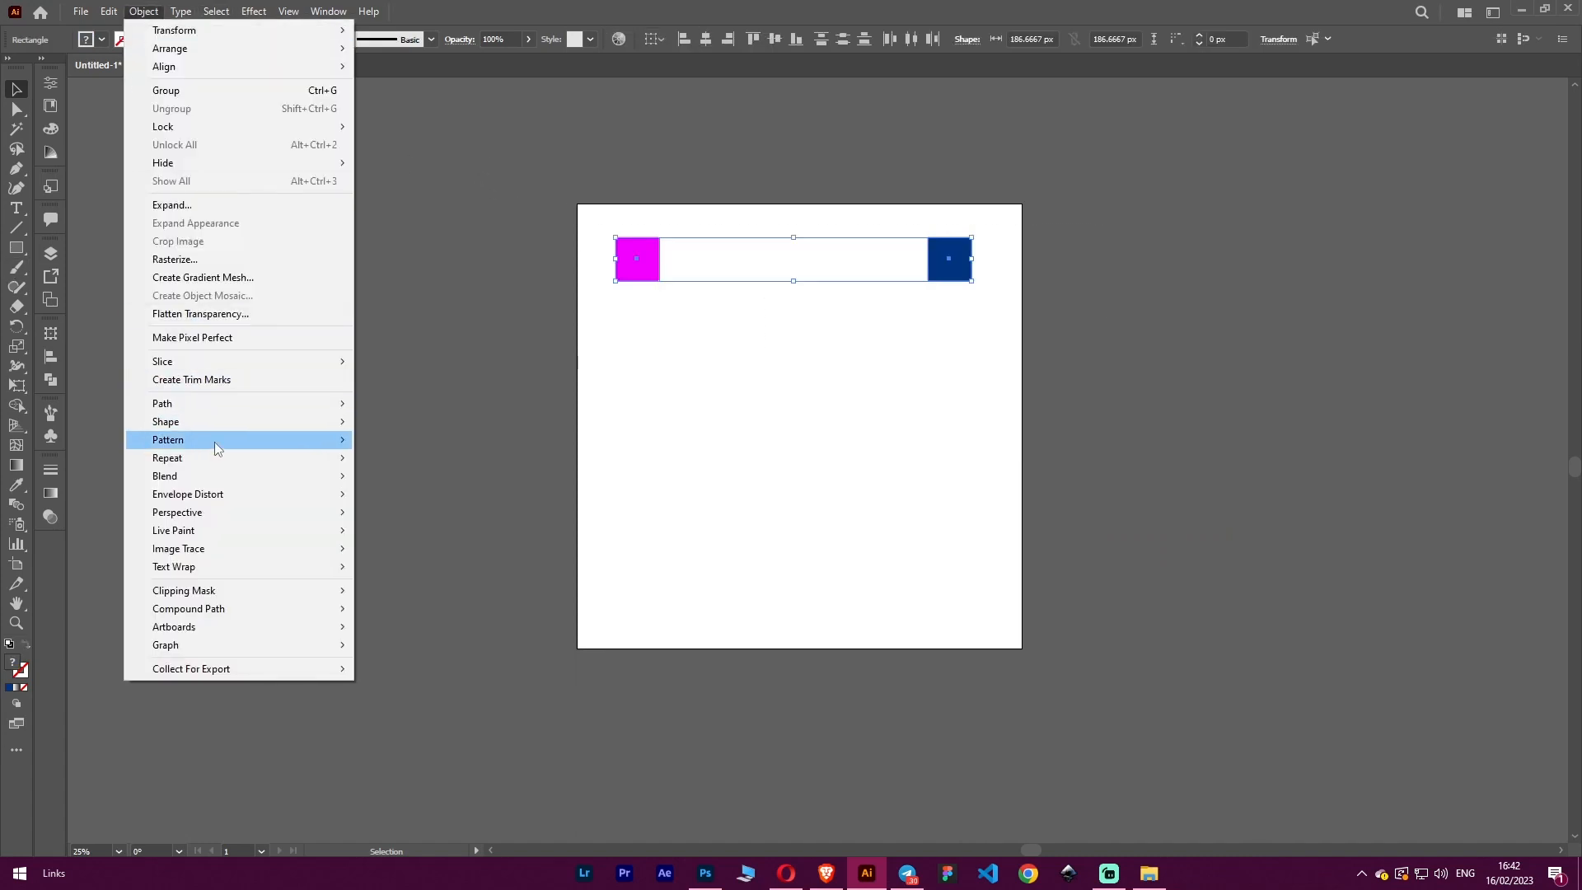
mouse_move(219, 476)
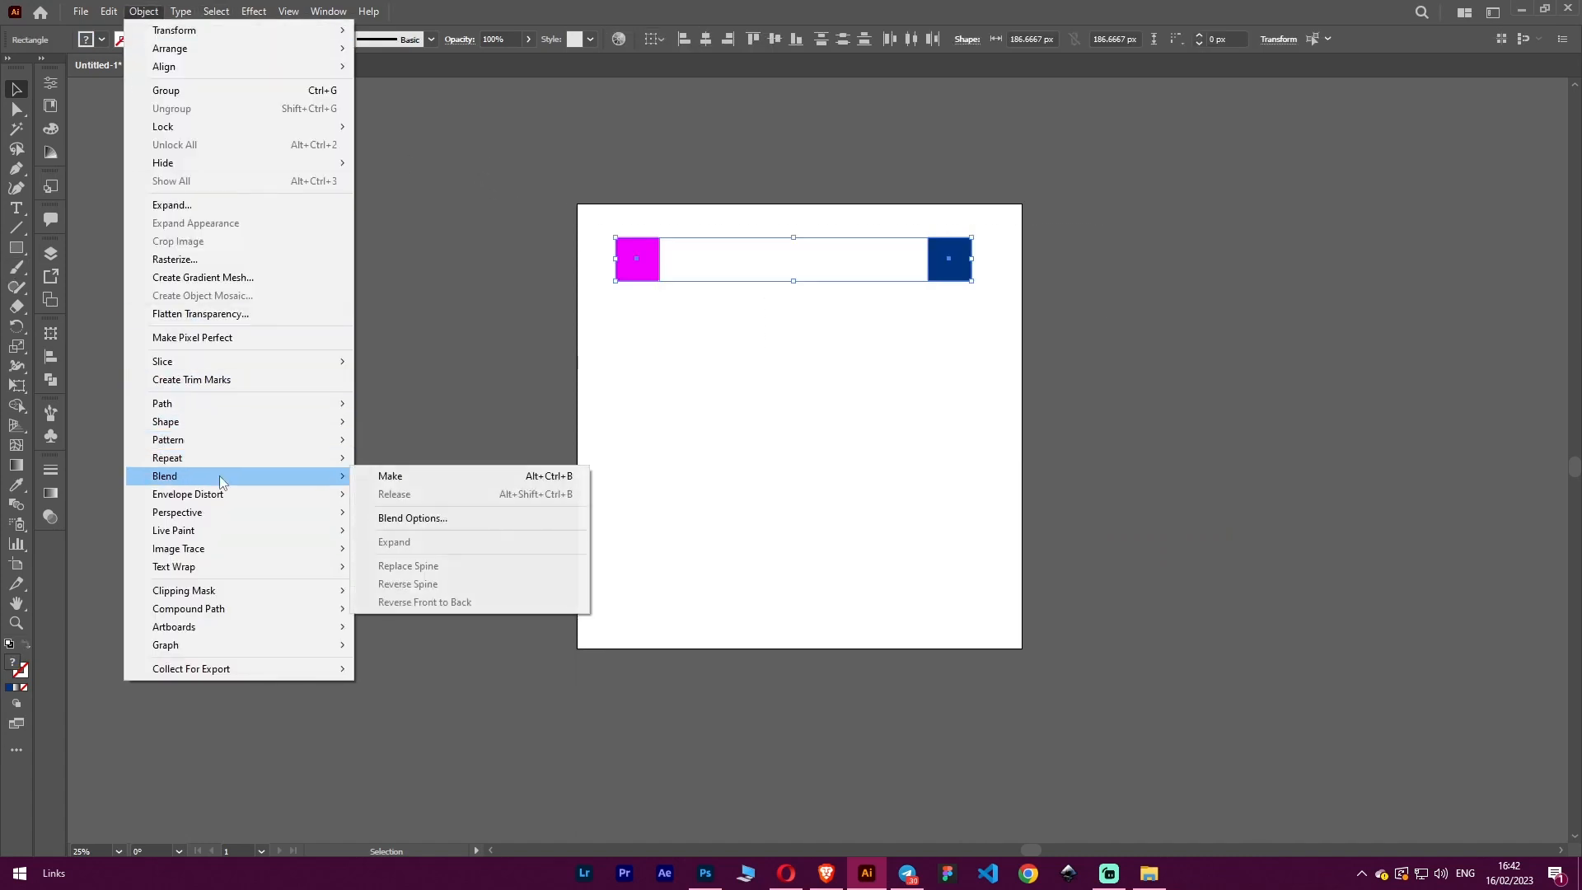
left_click(384, 477)
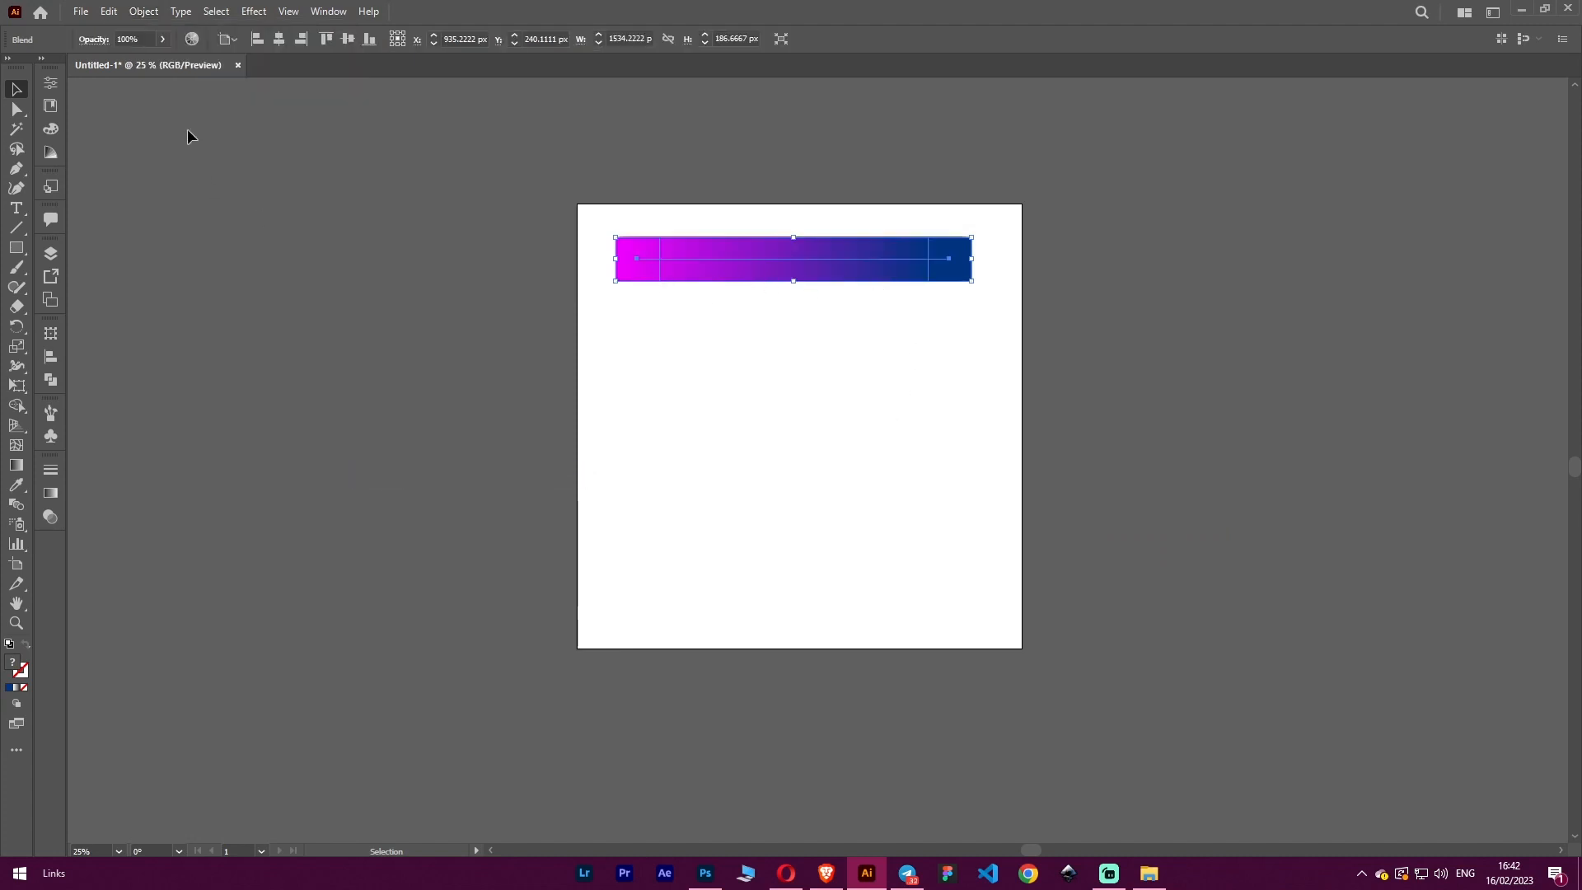
Set the blend's spacing to Specified Steps with 6 steps.
left_click(144, 11)
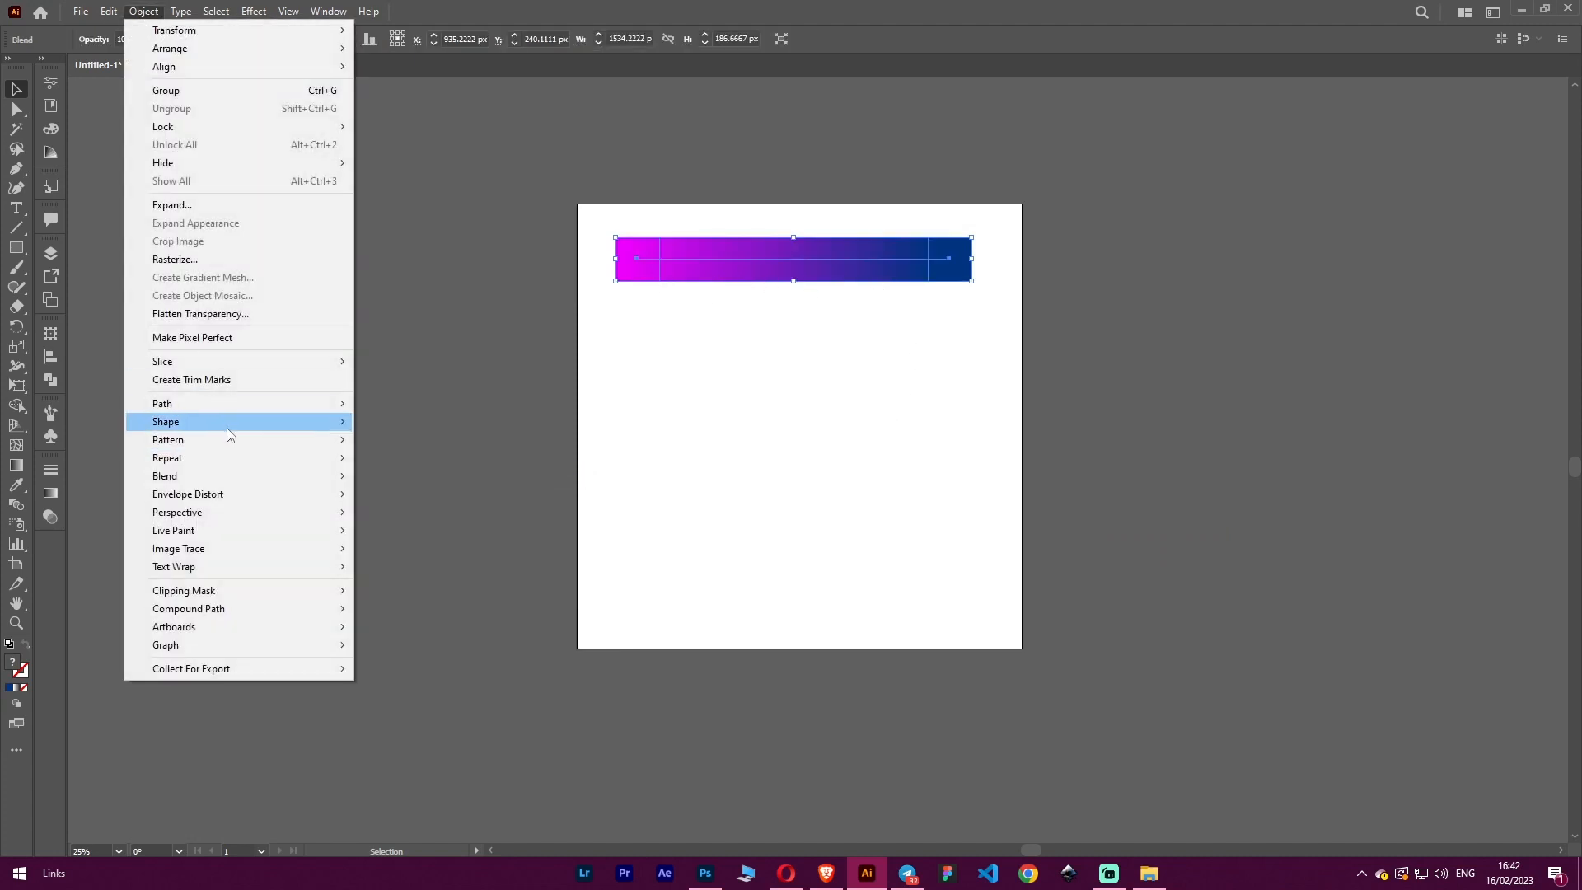
mouse_move(234, 476)
left_click(451, 519)
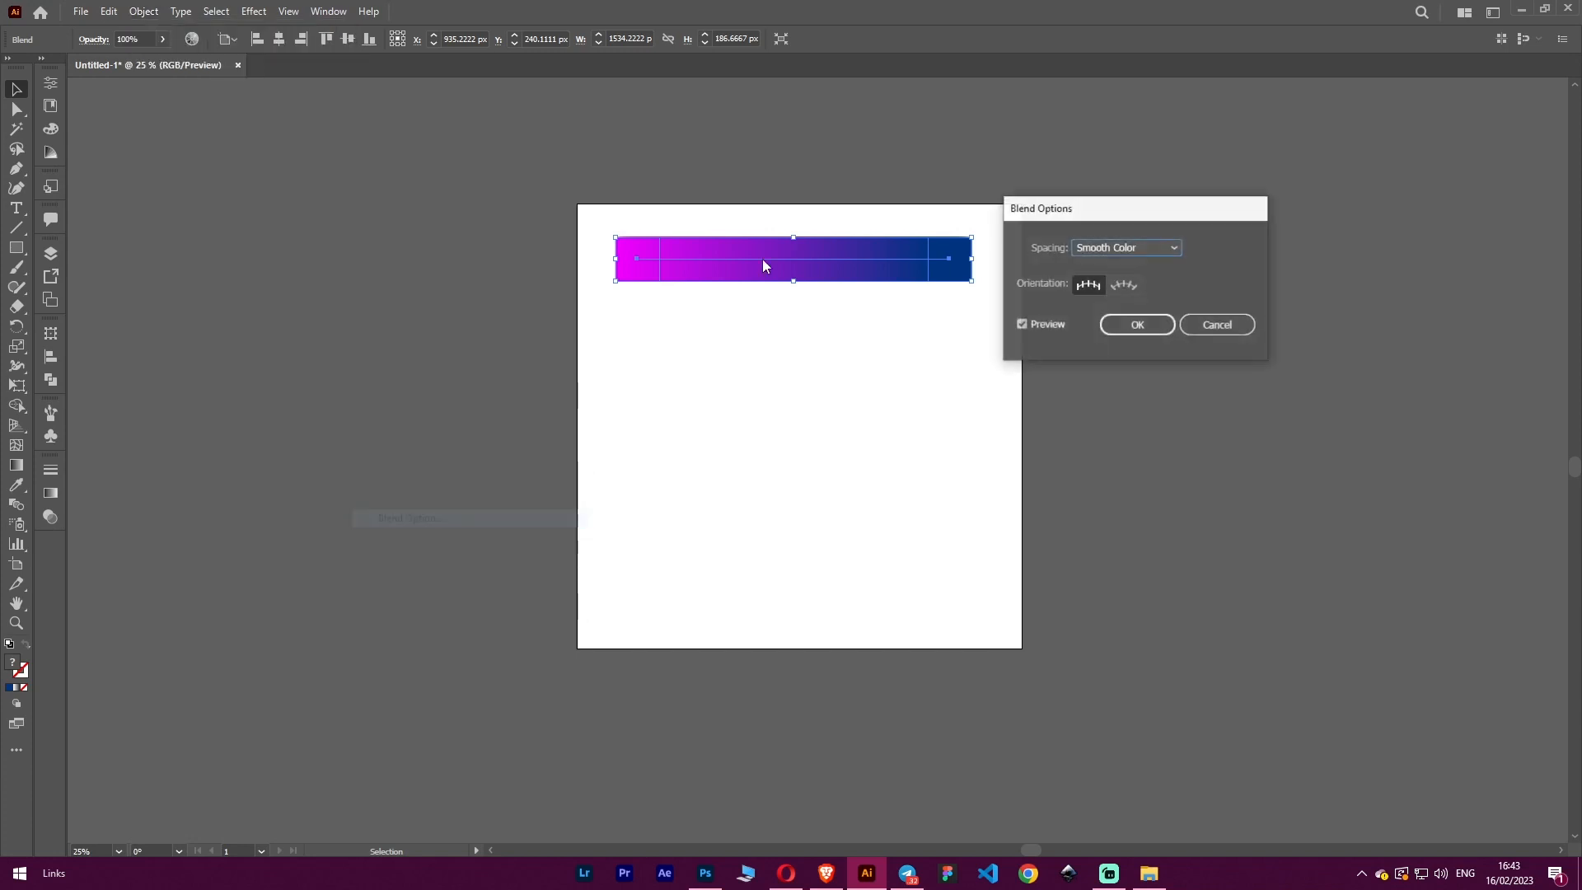
left_click(1154, 248)
left_click(1153, 284)
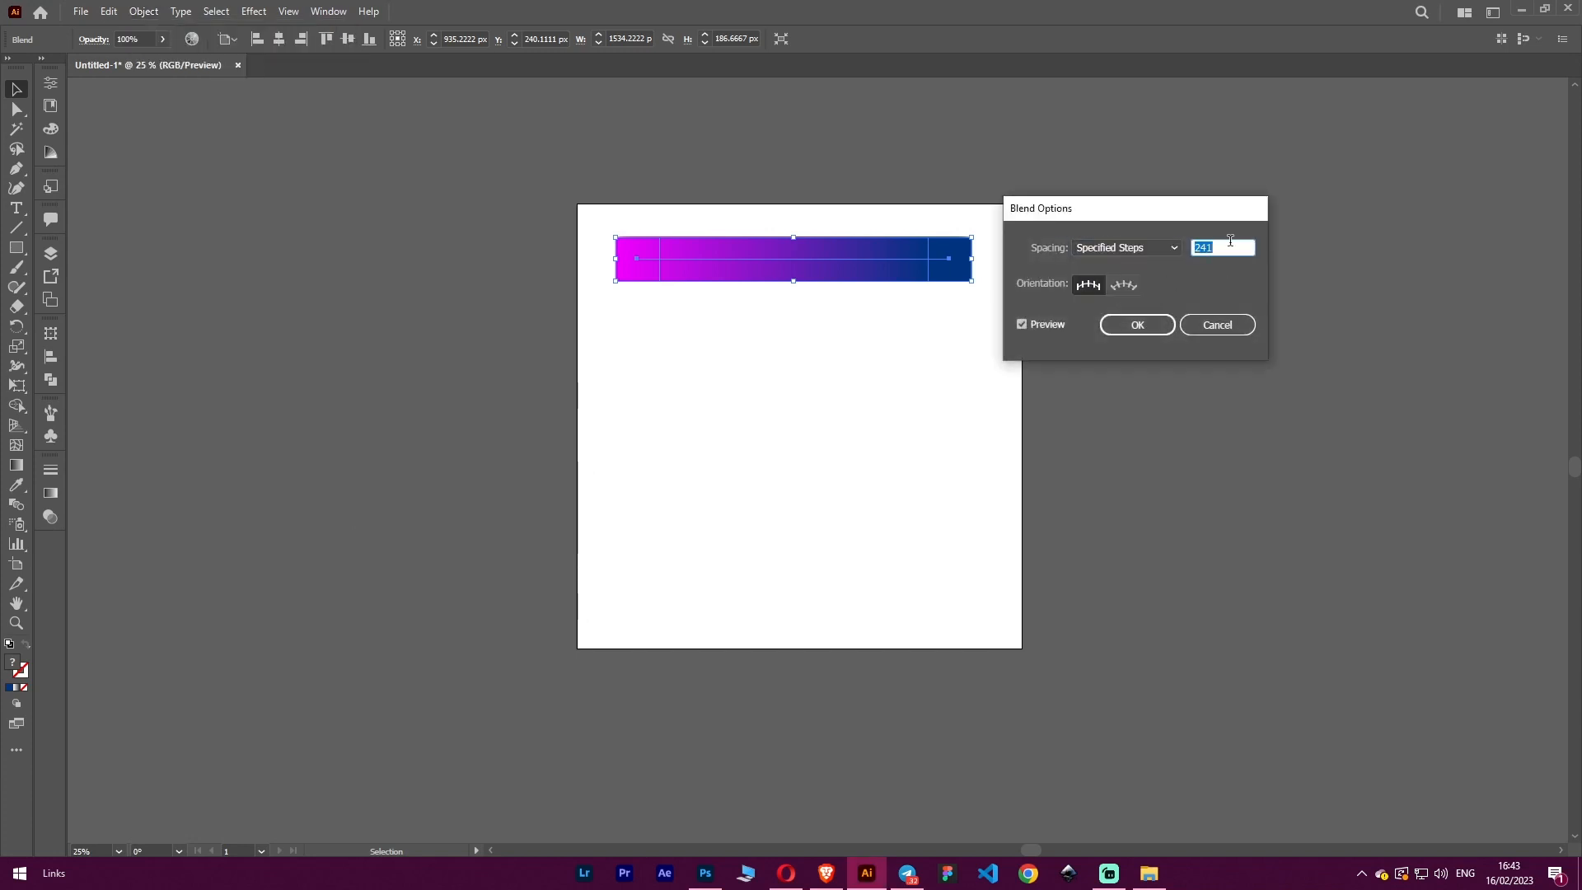
key("BackSpace")
type("6")
left_click(1150, 324)
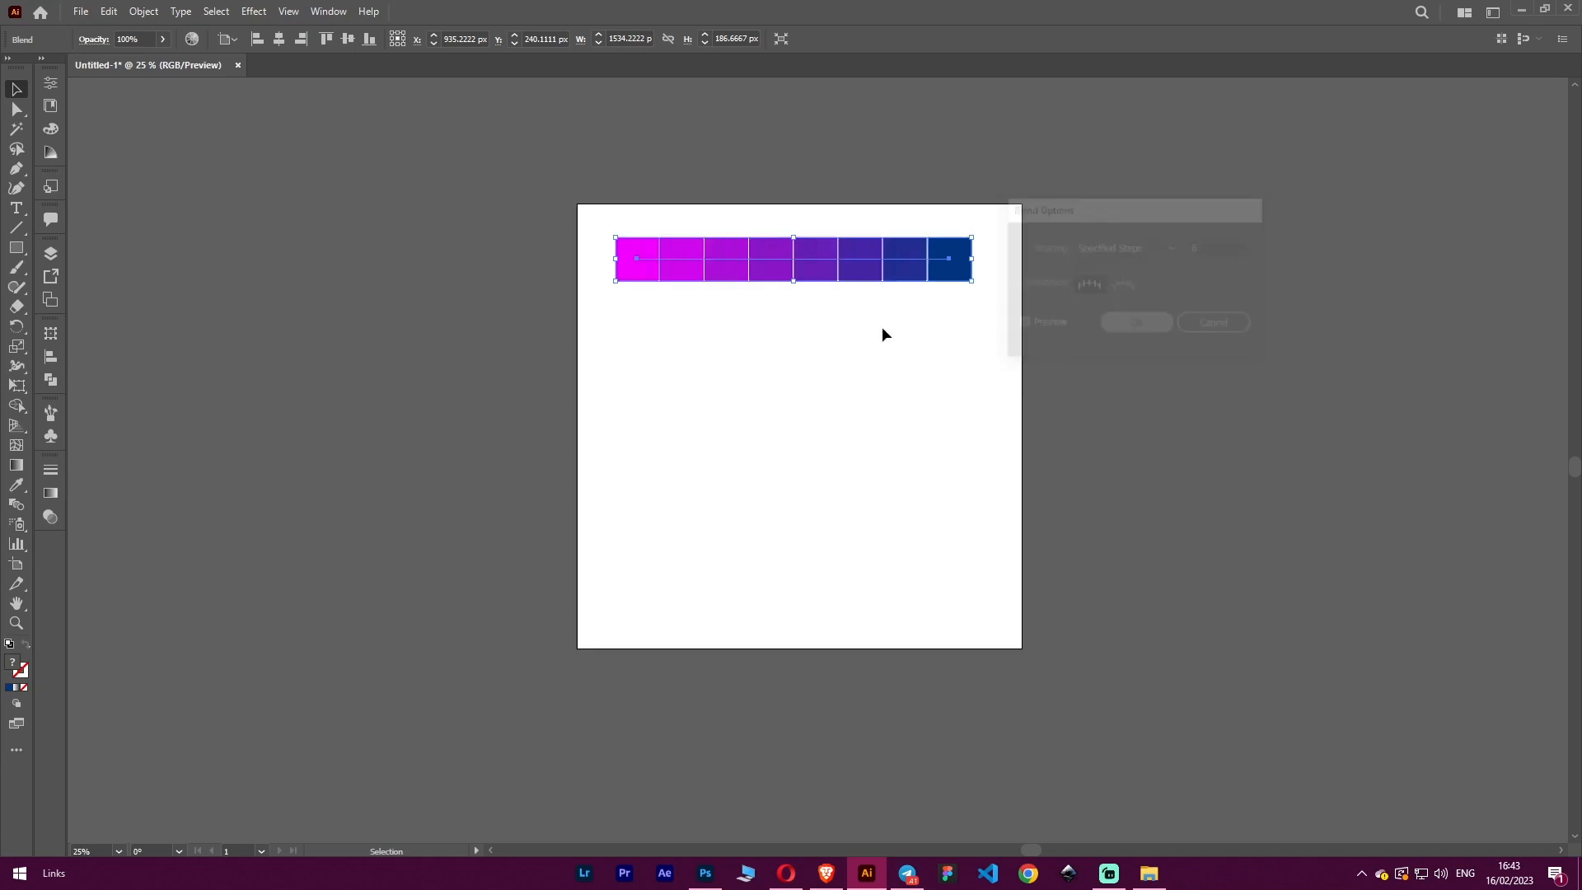
Move the blended strip of color squares off the artboard, just above its top edge and aligned with its left side.
left_click(986, 333)
scroll(661, 230, "up", 2)
scroll(1177, 336, "up", 2)
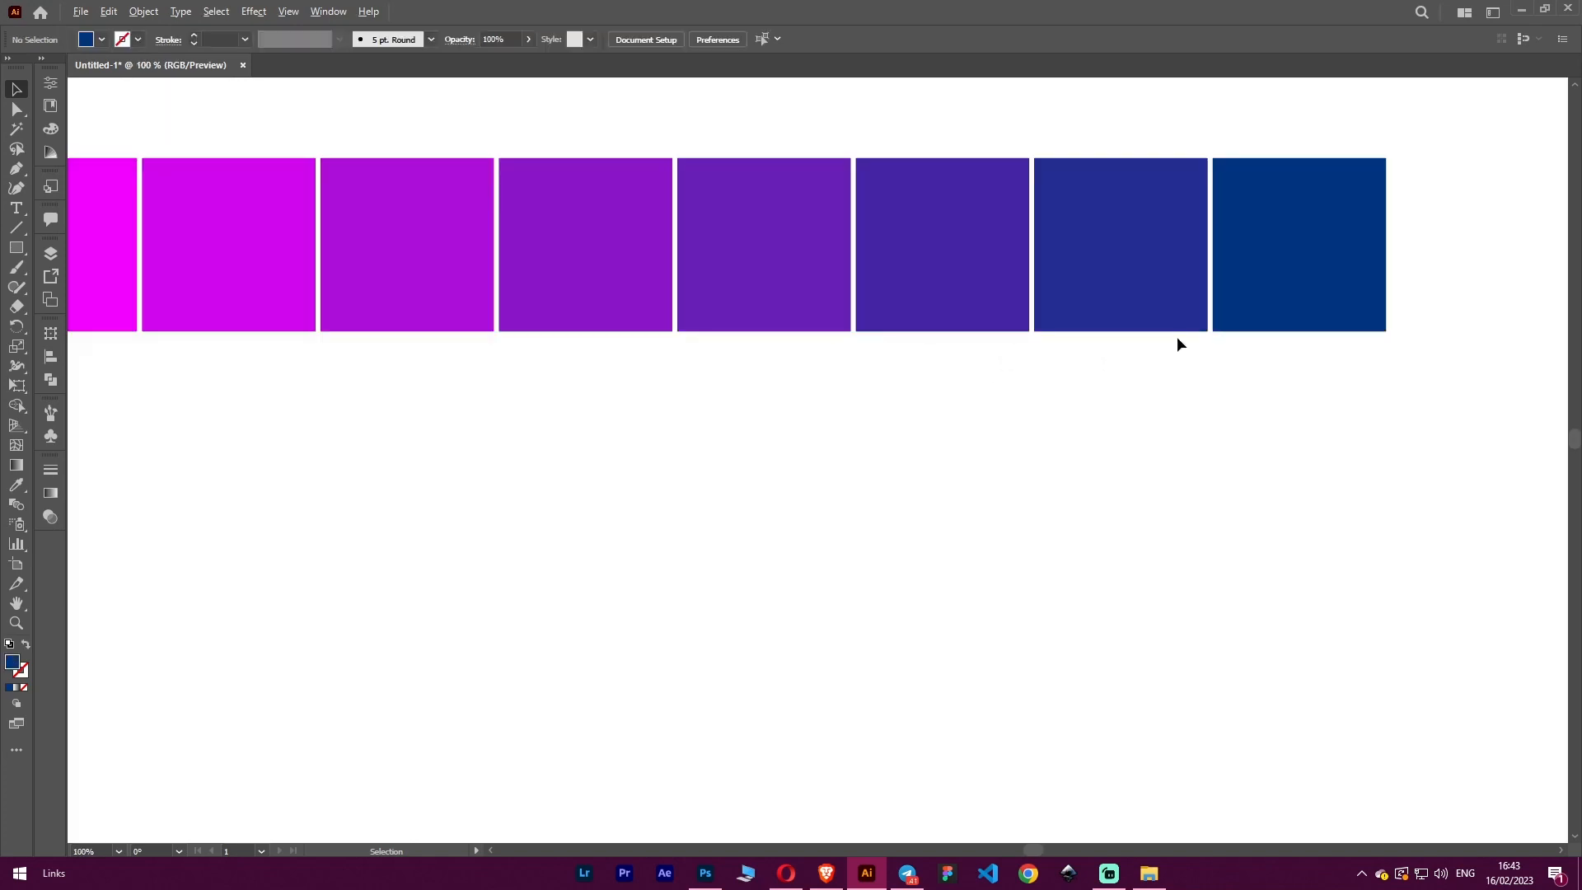
scroll(1138, 332, "down", 2)
scroll(1142, 338, "down", 2)
left_click_drag(1153, 317, 1104, 200)
left_click(1233, 303)
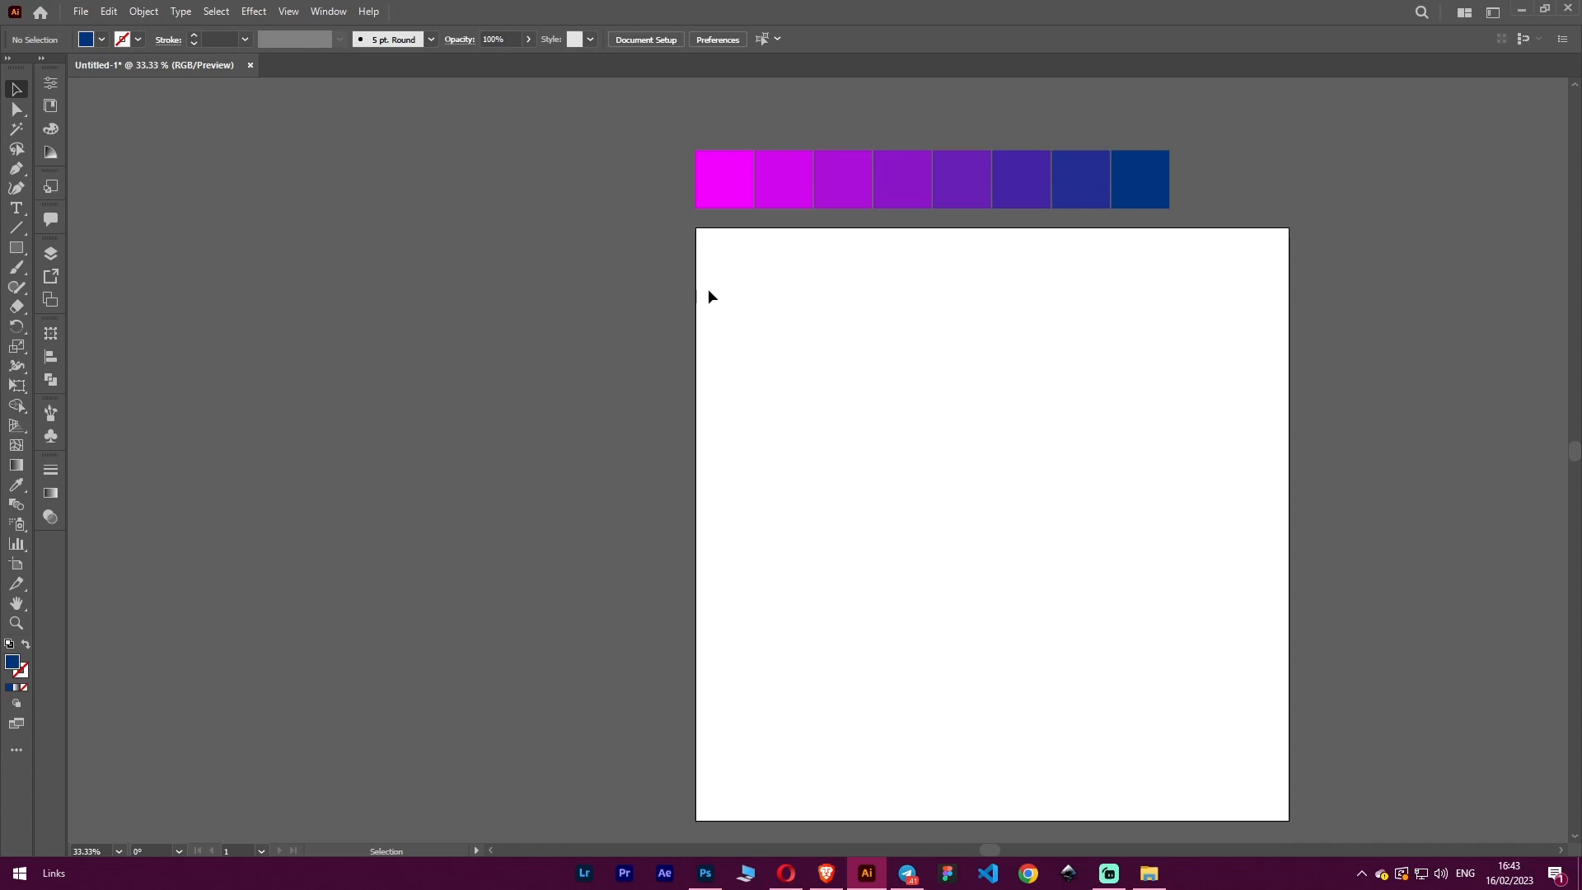
left_click_drag(823, 389, 655, 367)
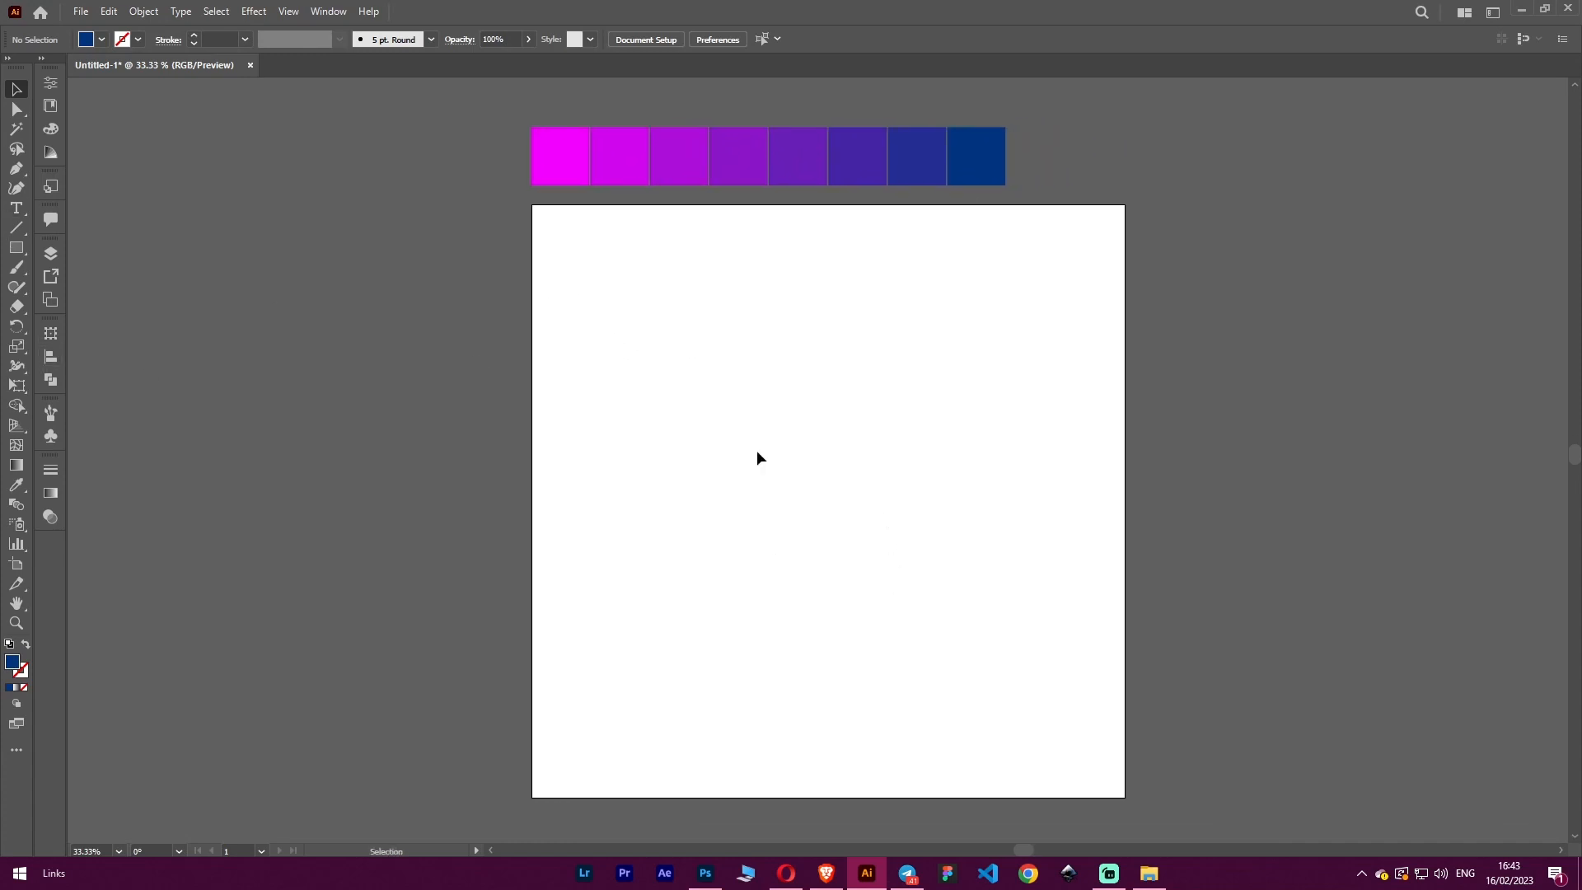
Place a point text object on the artboard and set its font to Futura Maxi CG Bold at 150 pt.
left_click(17, 209)
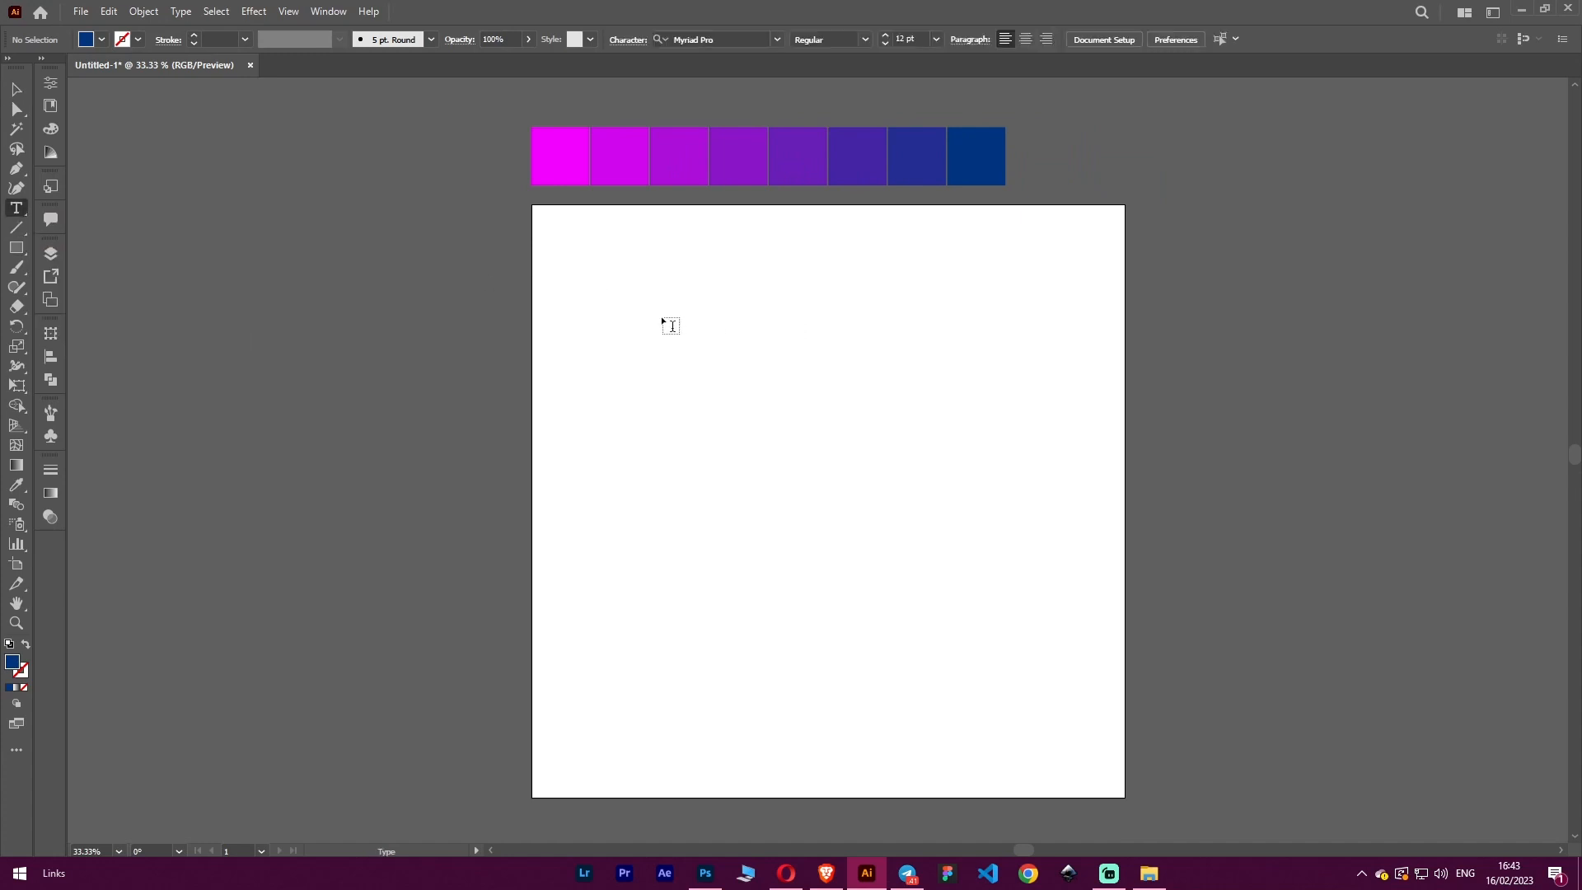
left_click(640, 425)
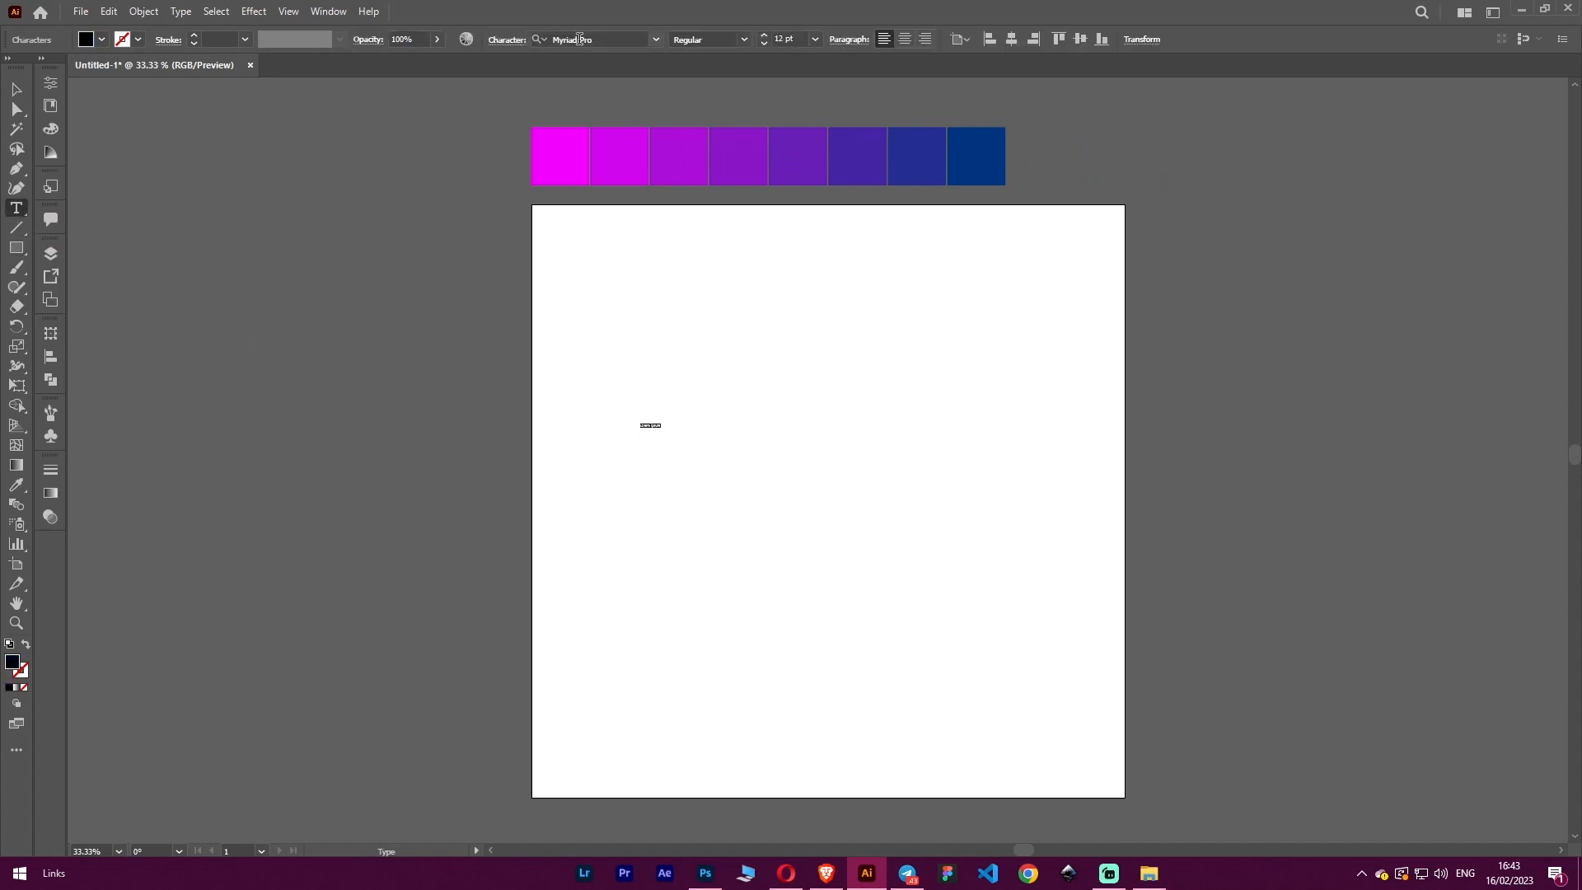
left_click(657, 40)
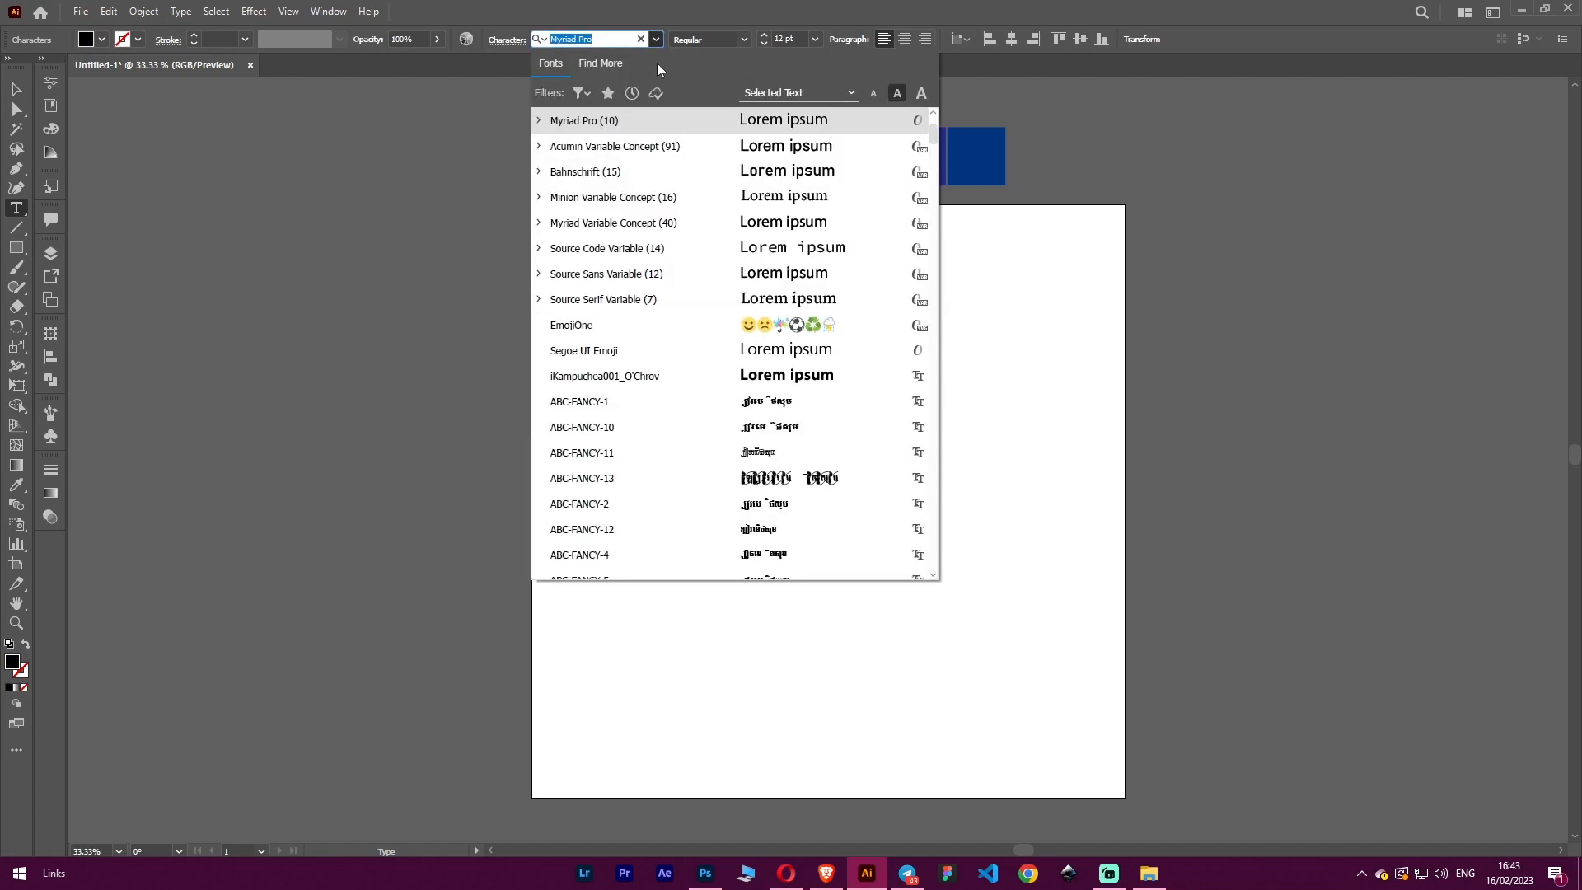
type("Fu")
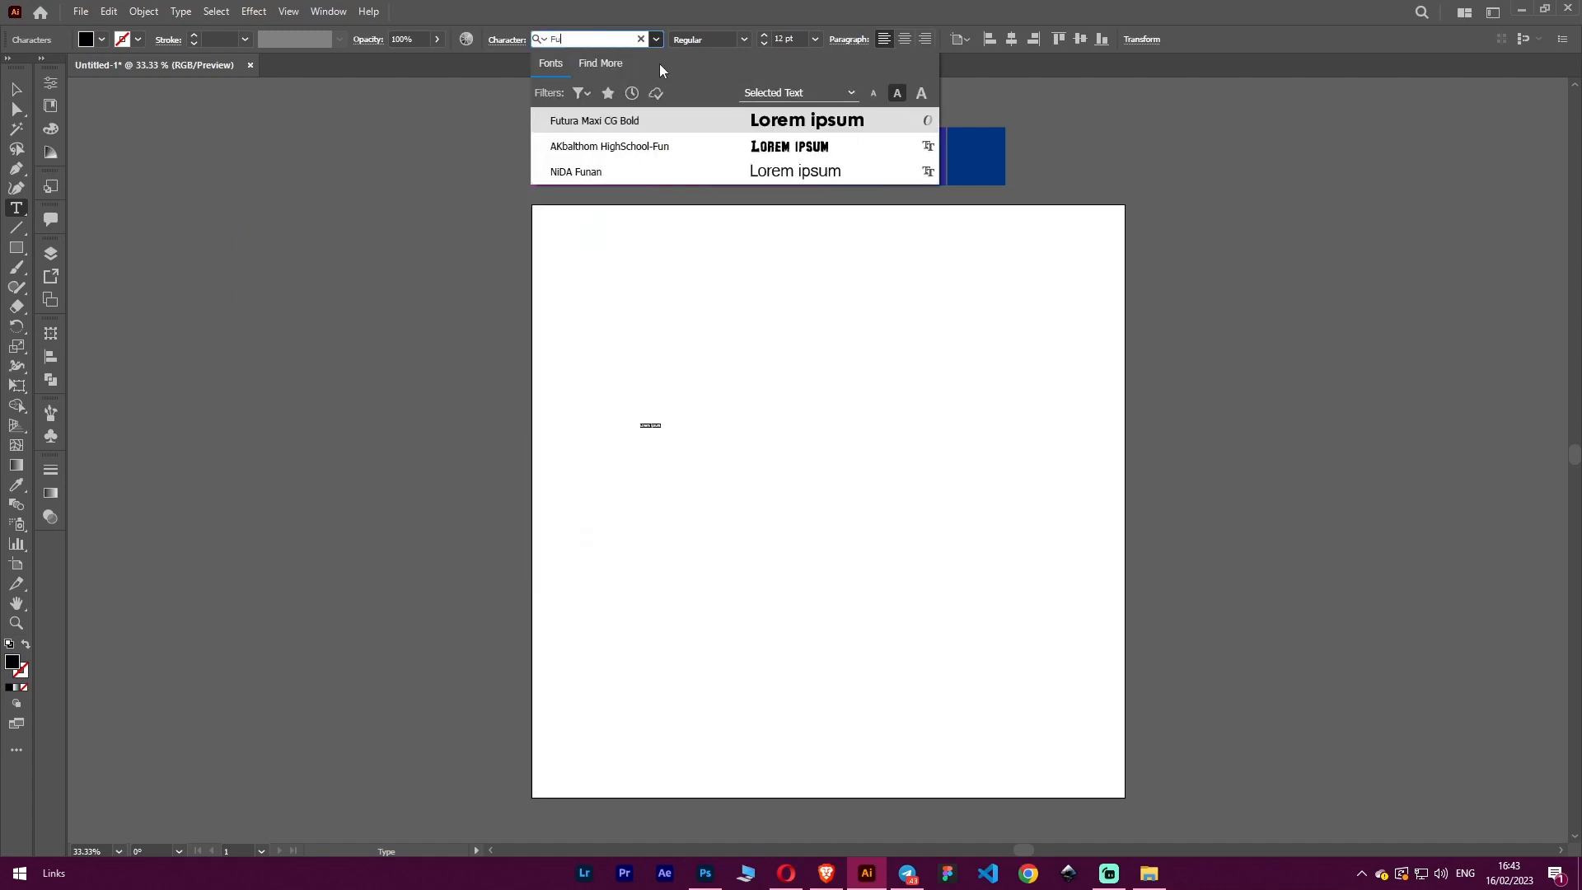
left_click(672, 121)
left_click(798, 39)
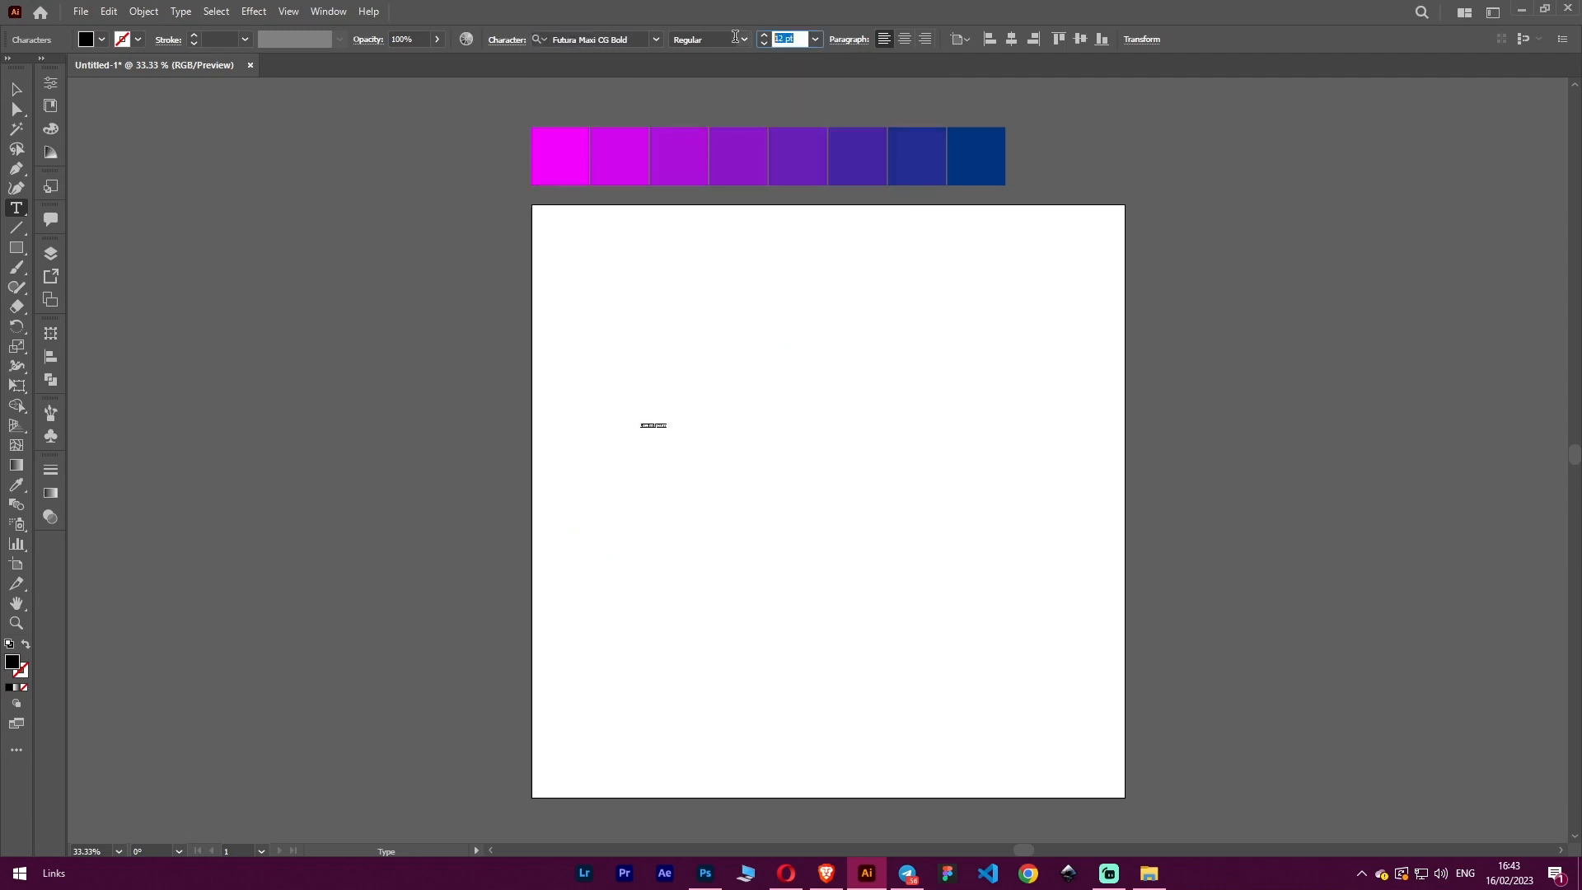
type("150")
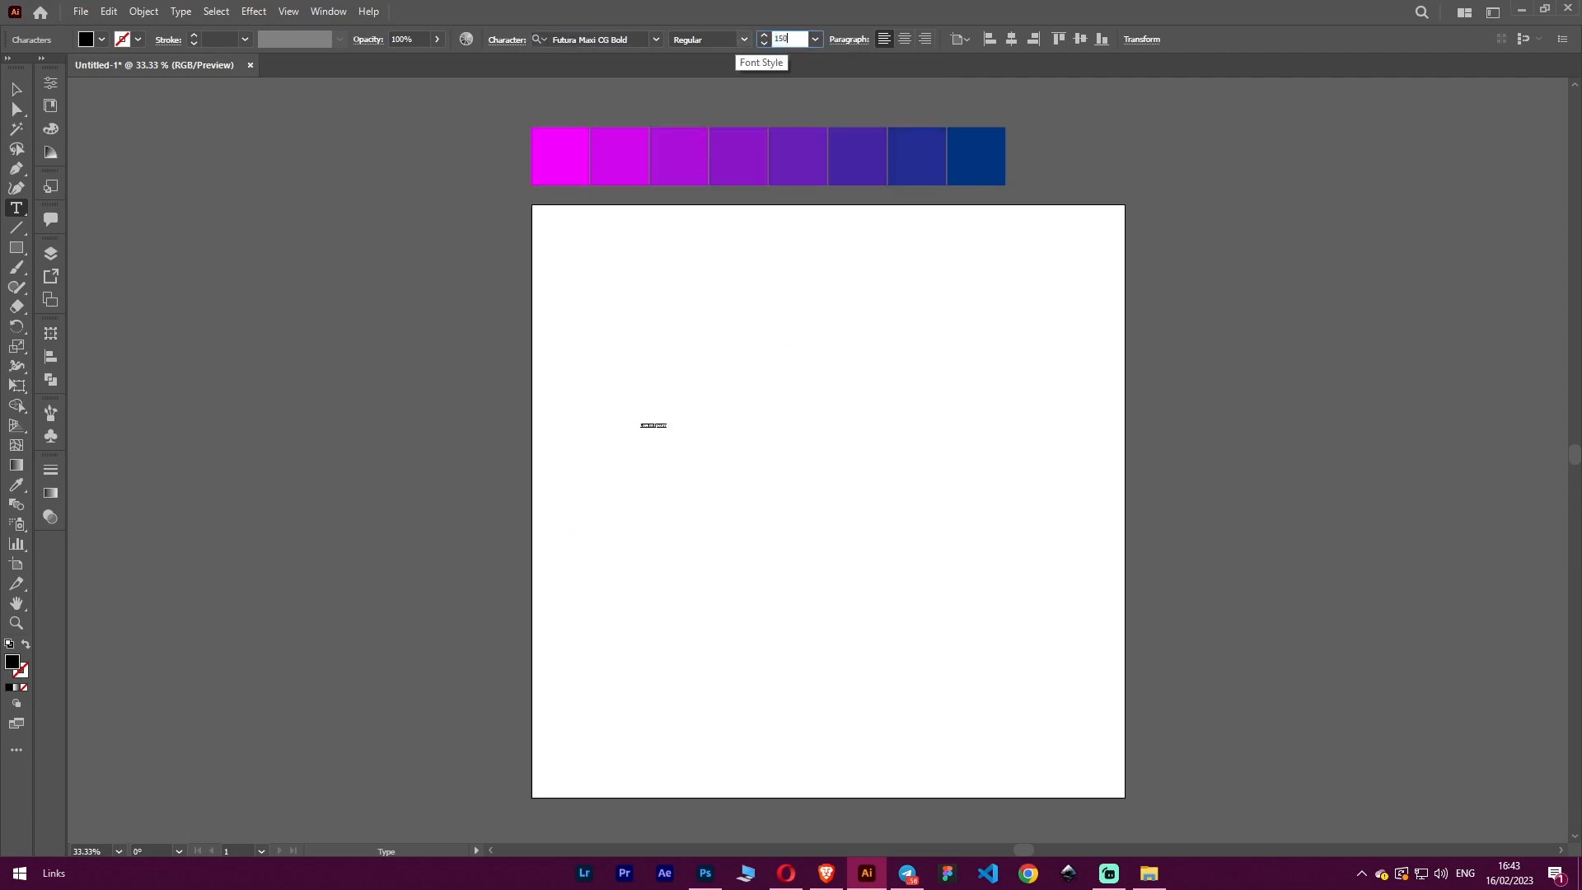
key("Return")
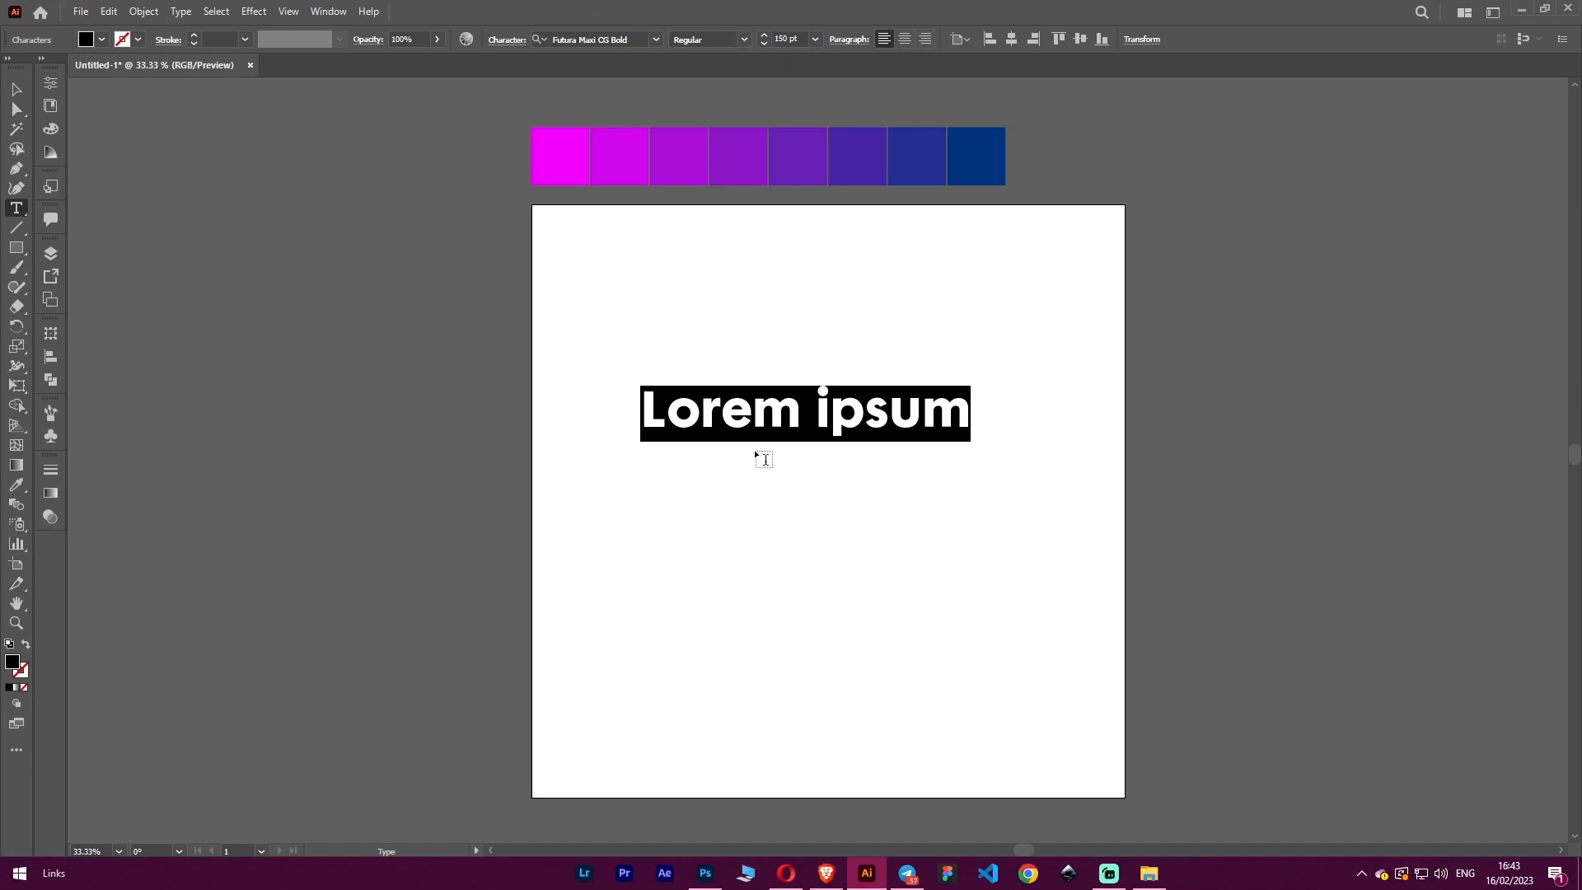
Replace the placeholder text with "3D" and "ISOMETRIC" on two lines and move it to the center of the artboard.
type("3D")
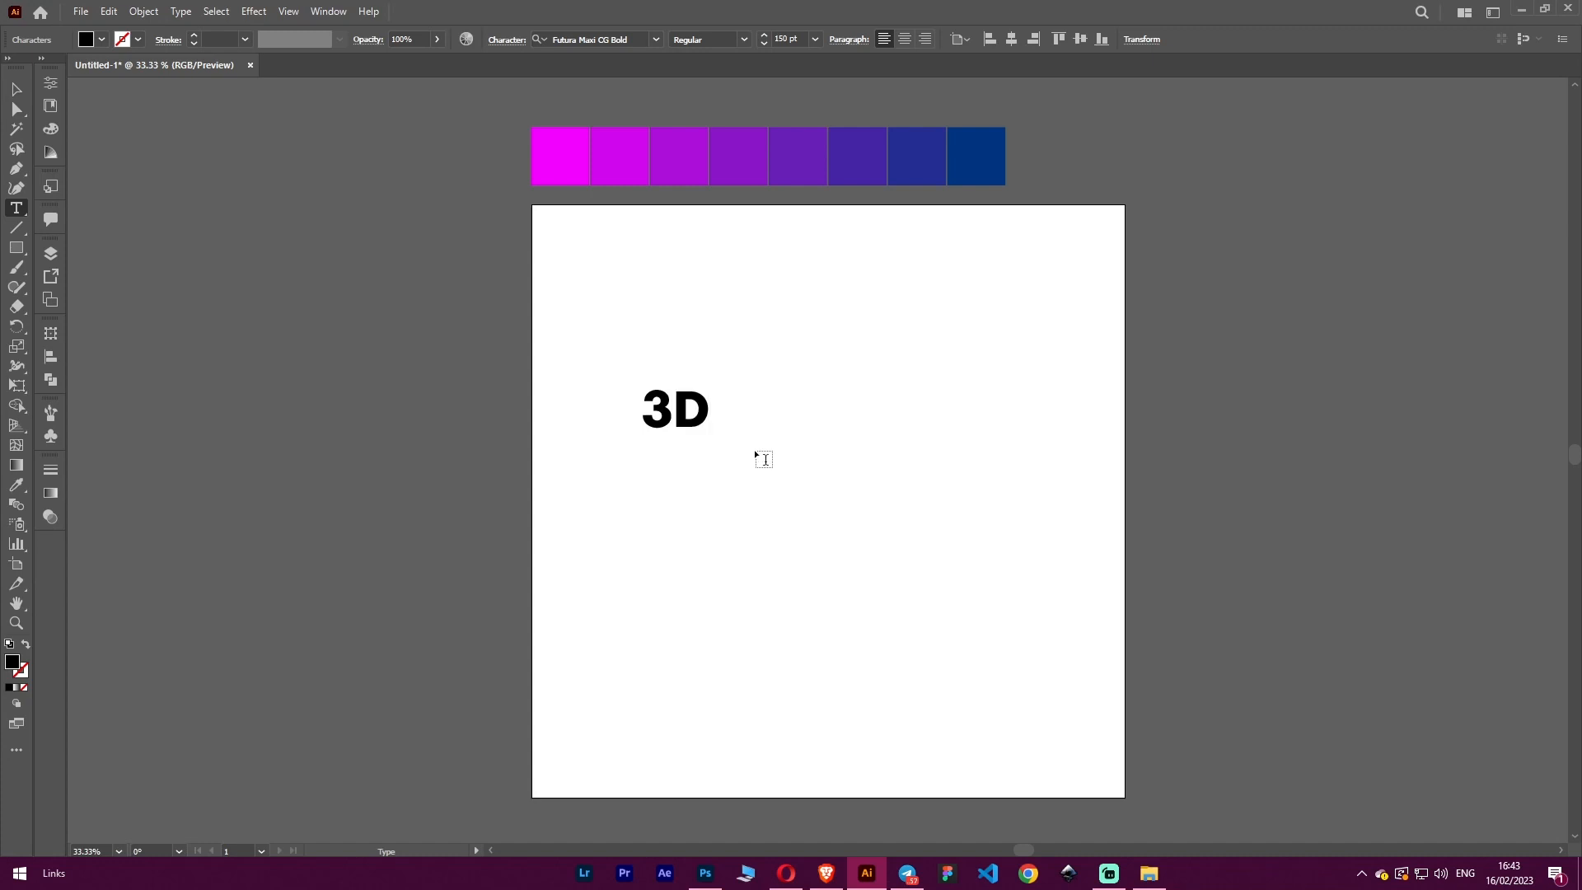
key("Return")
type("ISOMETRIC")
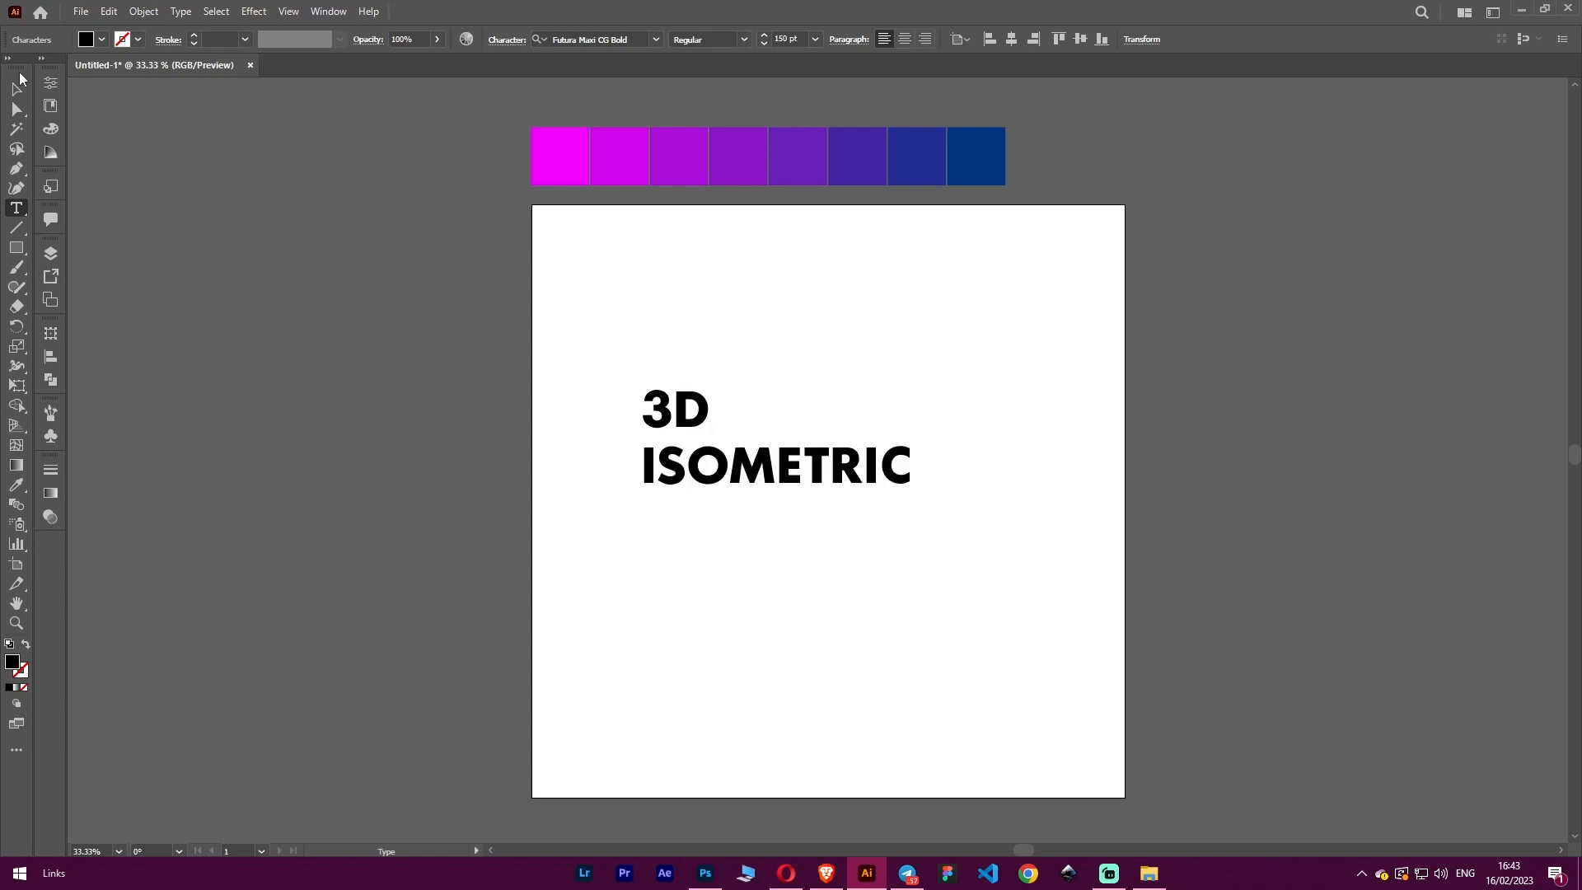
key("Escape")
key("ctrl+minus")
left_click(934, 486)
scroll(932, 481, "up", 1)
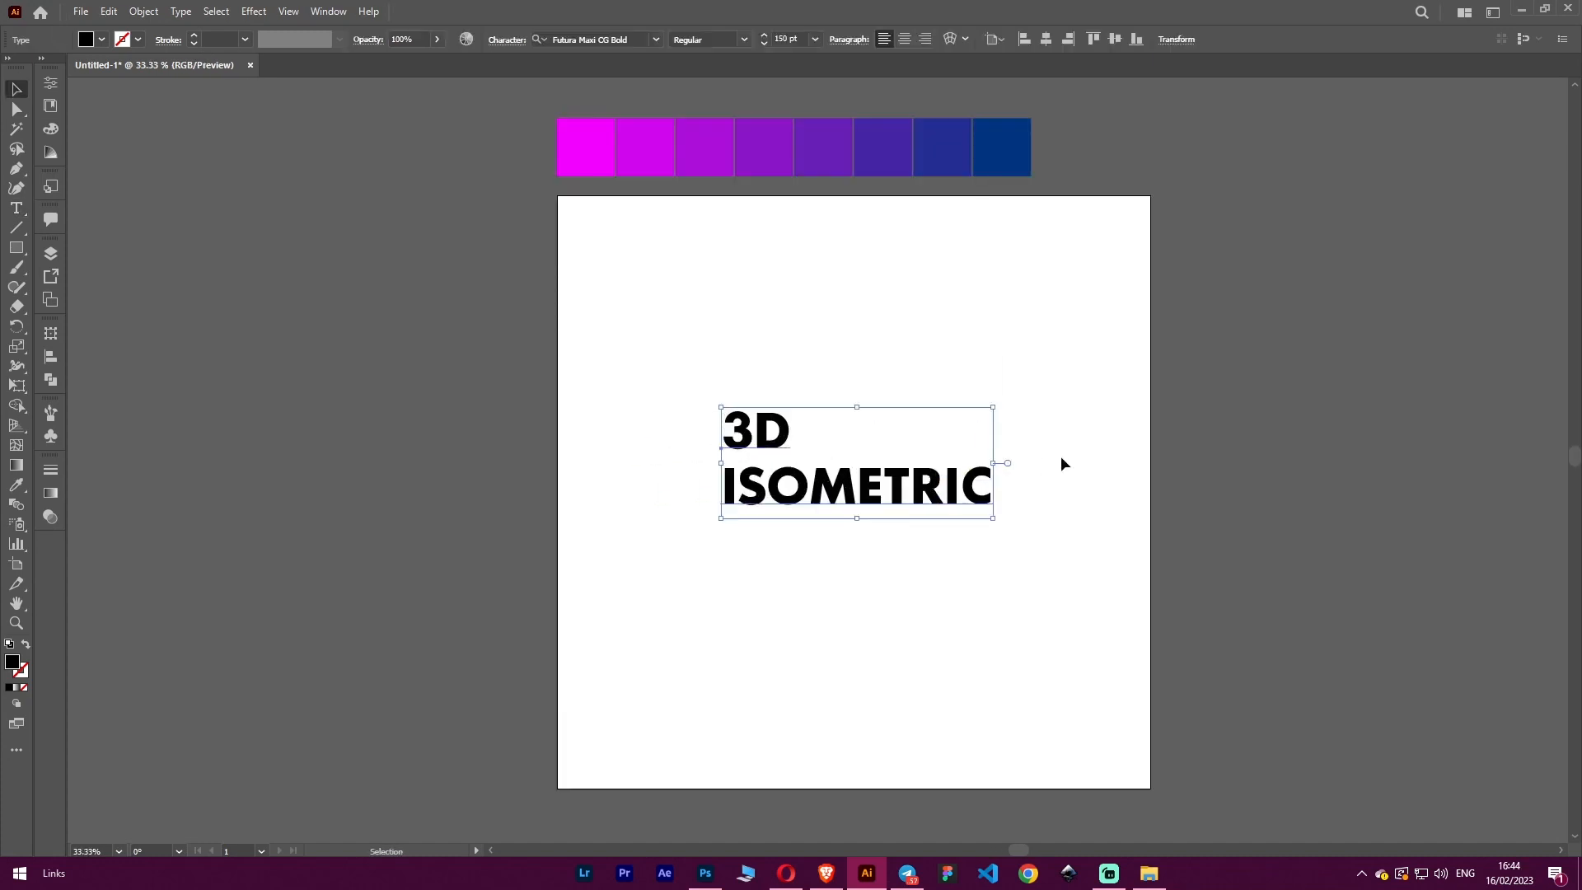
Show the Appearance settings for the "3D ISOMETRIC" text and place them beside the artboard.
left_click(1062, 455)
left_click(986, 487)
left_click(345, 16)
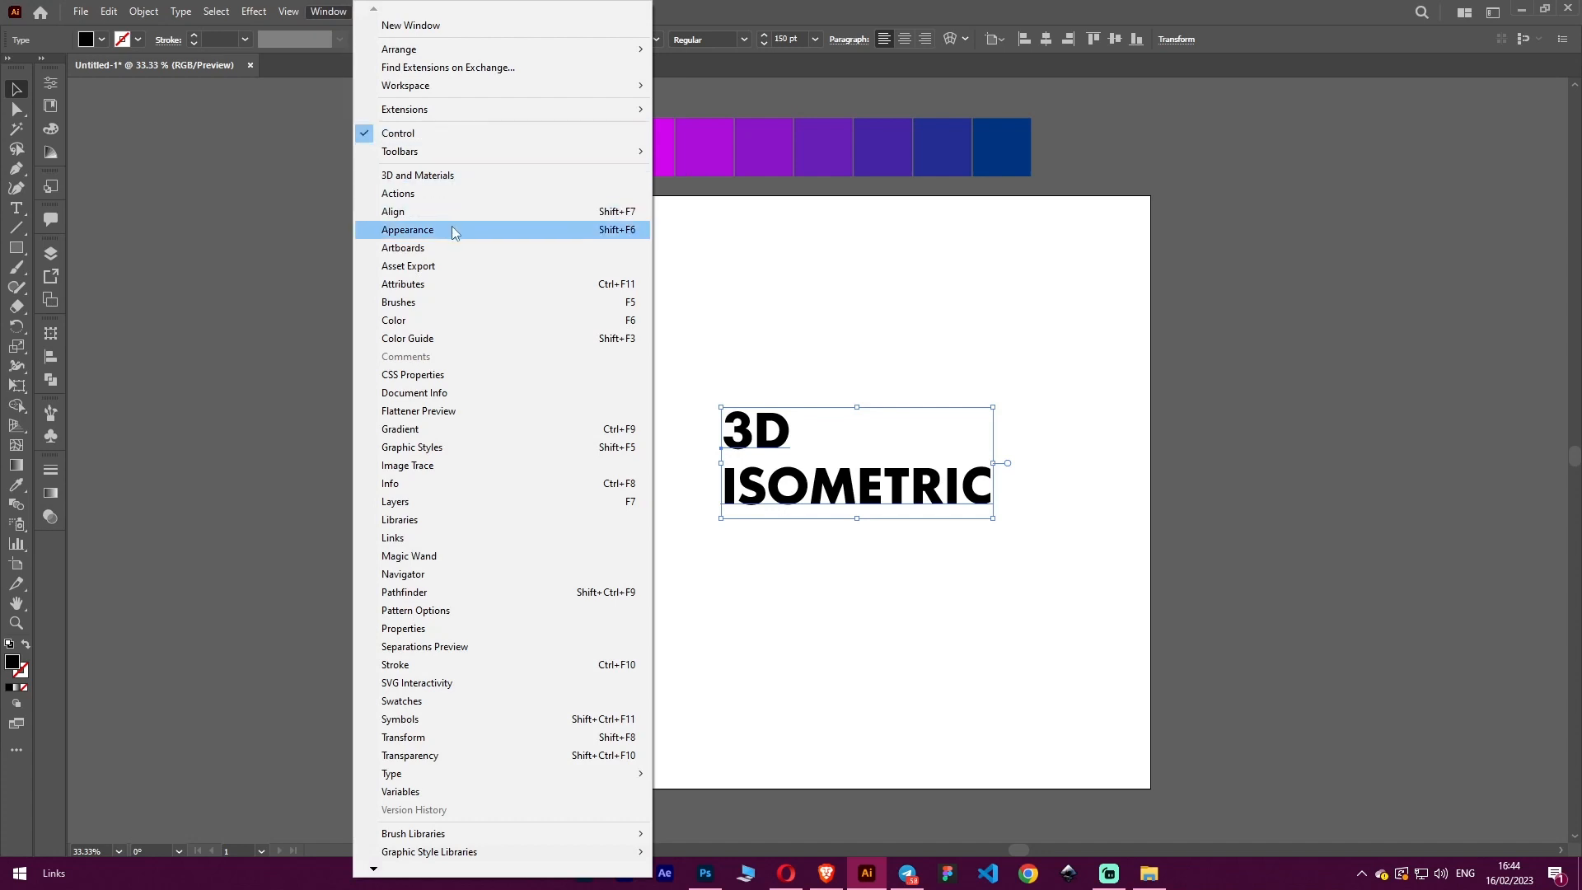
left_click(597, 238)
scroll(907, 318, "right", 3)
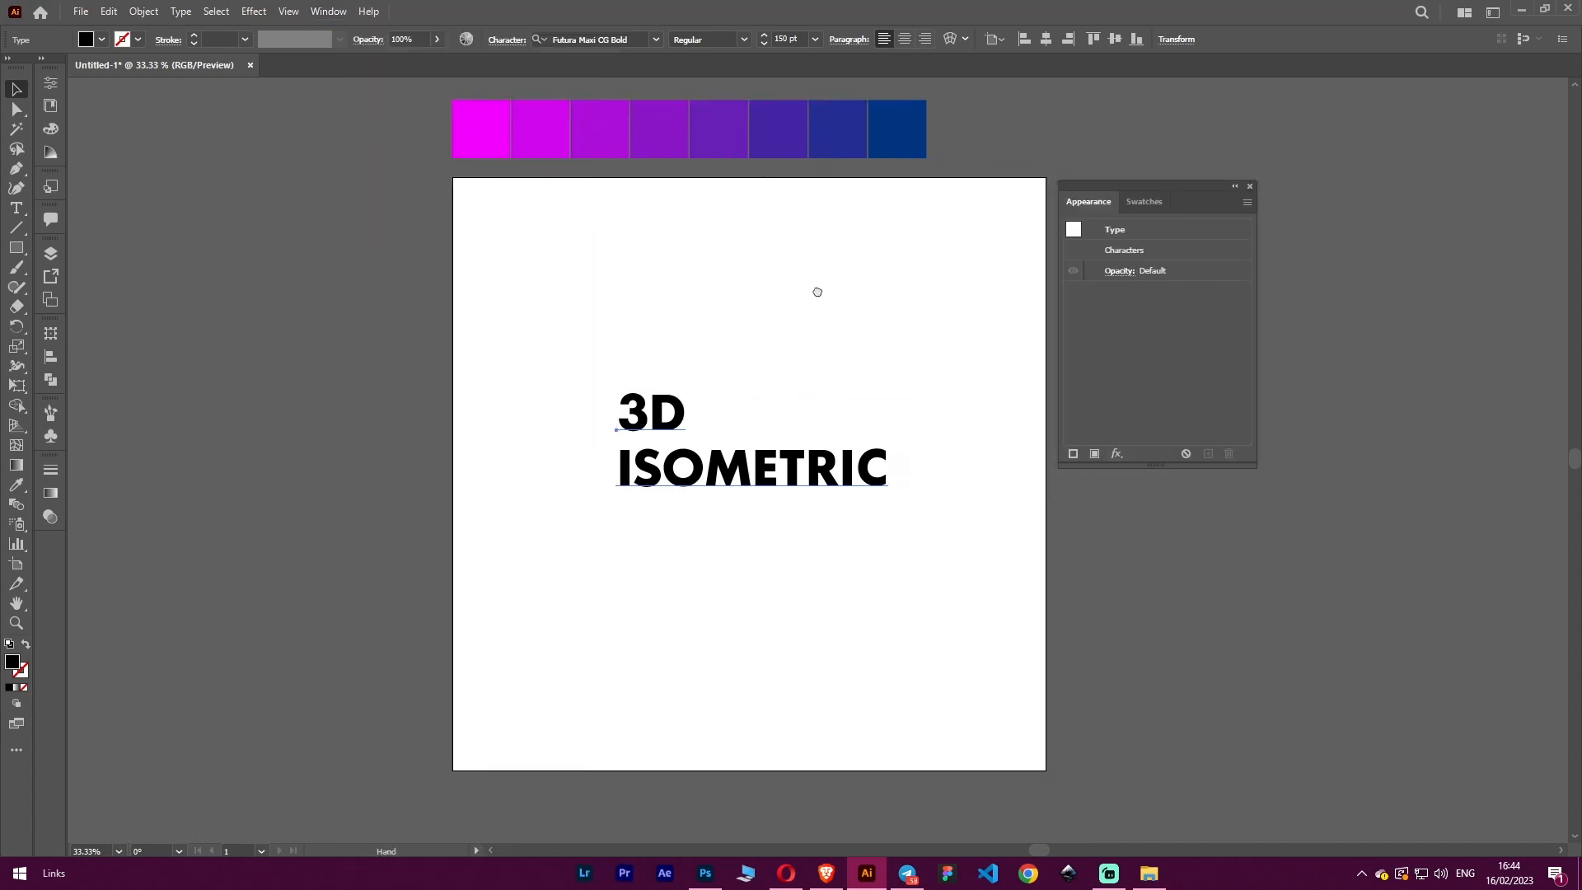
left_click_drag(1160, 186, 1139, 188)
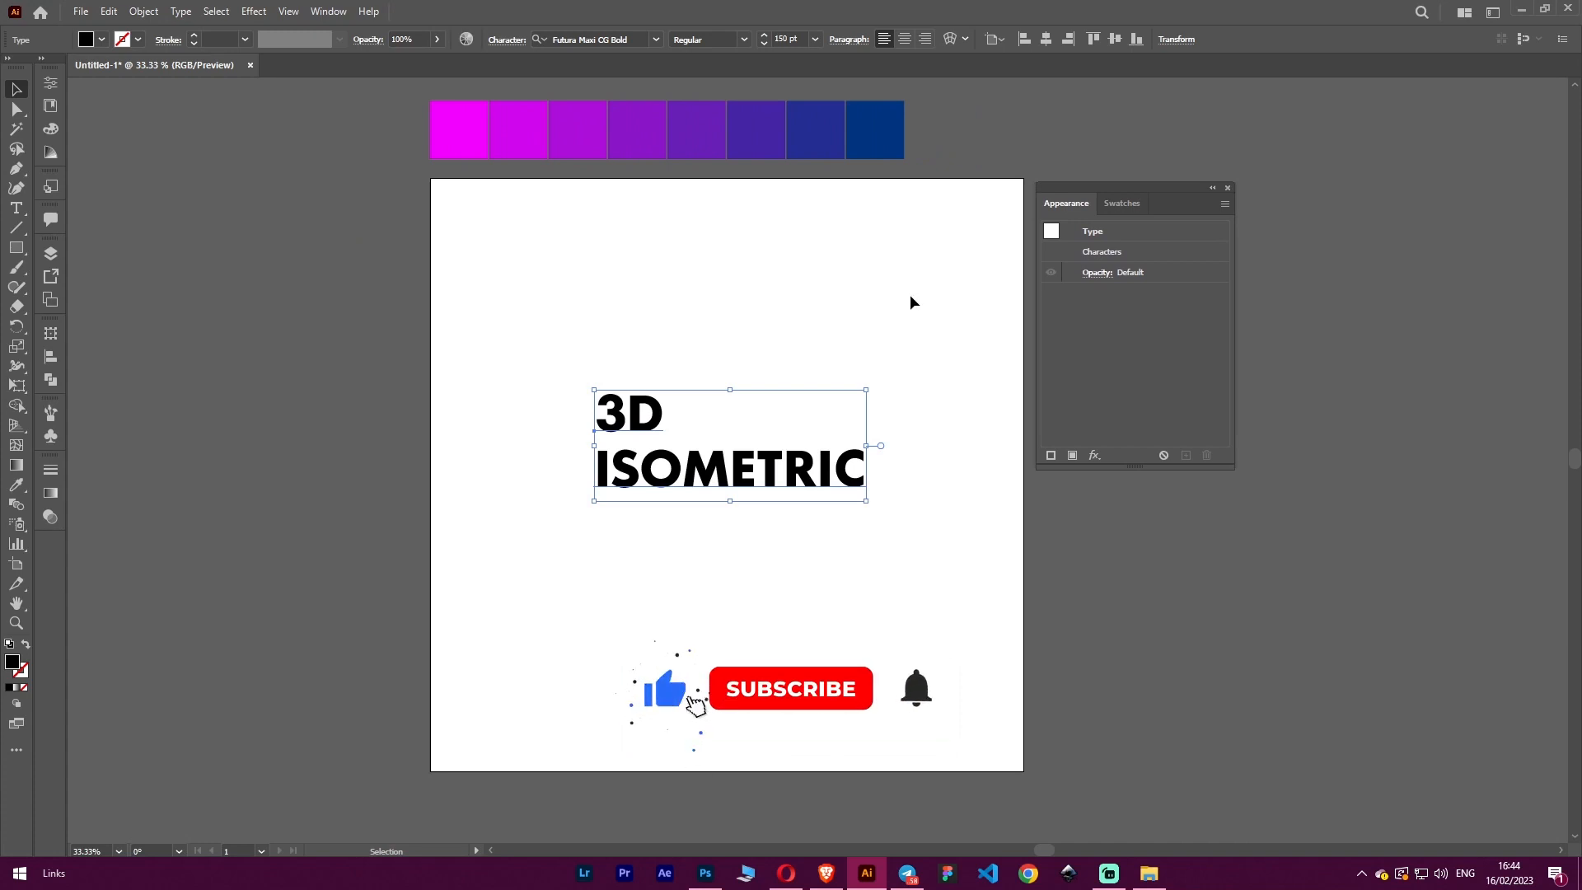
Set the fill of the text's characters to None and return to the appearance of the whole type object.
left_click(1129, 254)
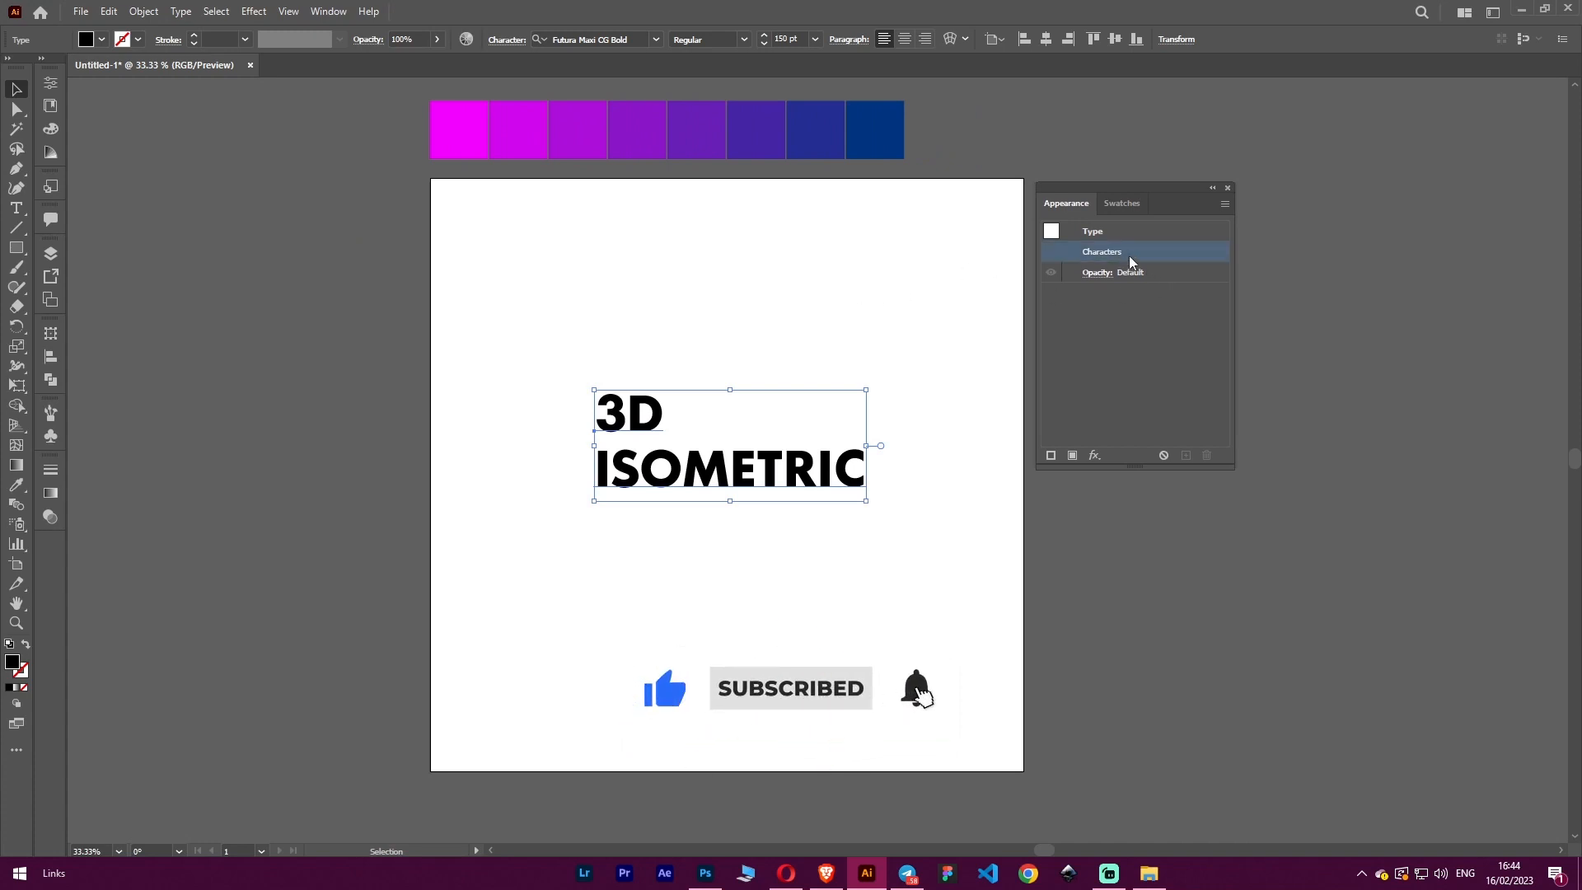
double_click(1106, 255)
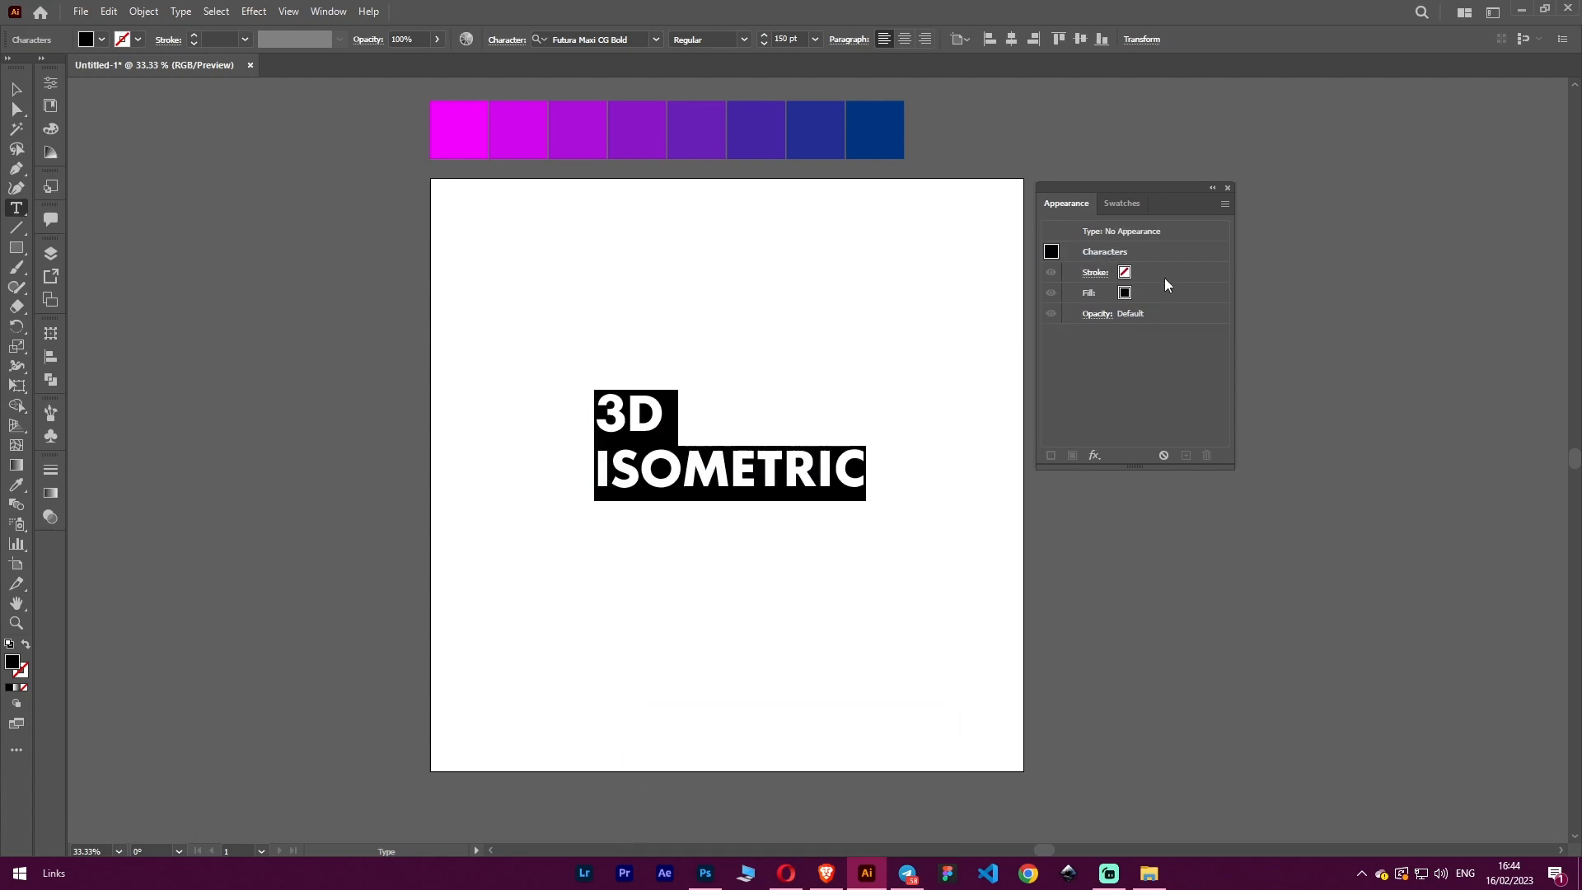
left_click(1125, 293)
left_click(1139, 293)
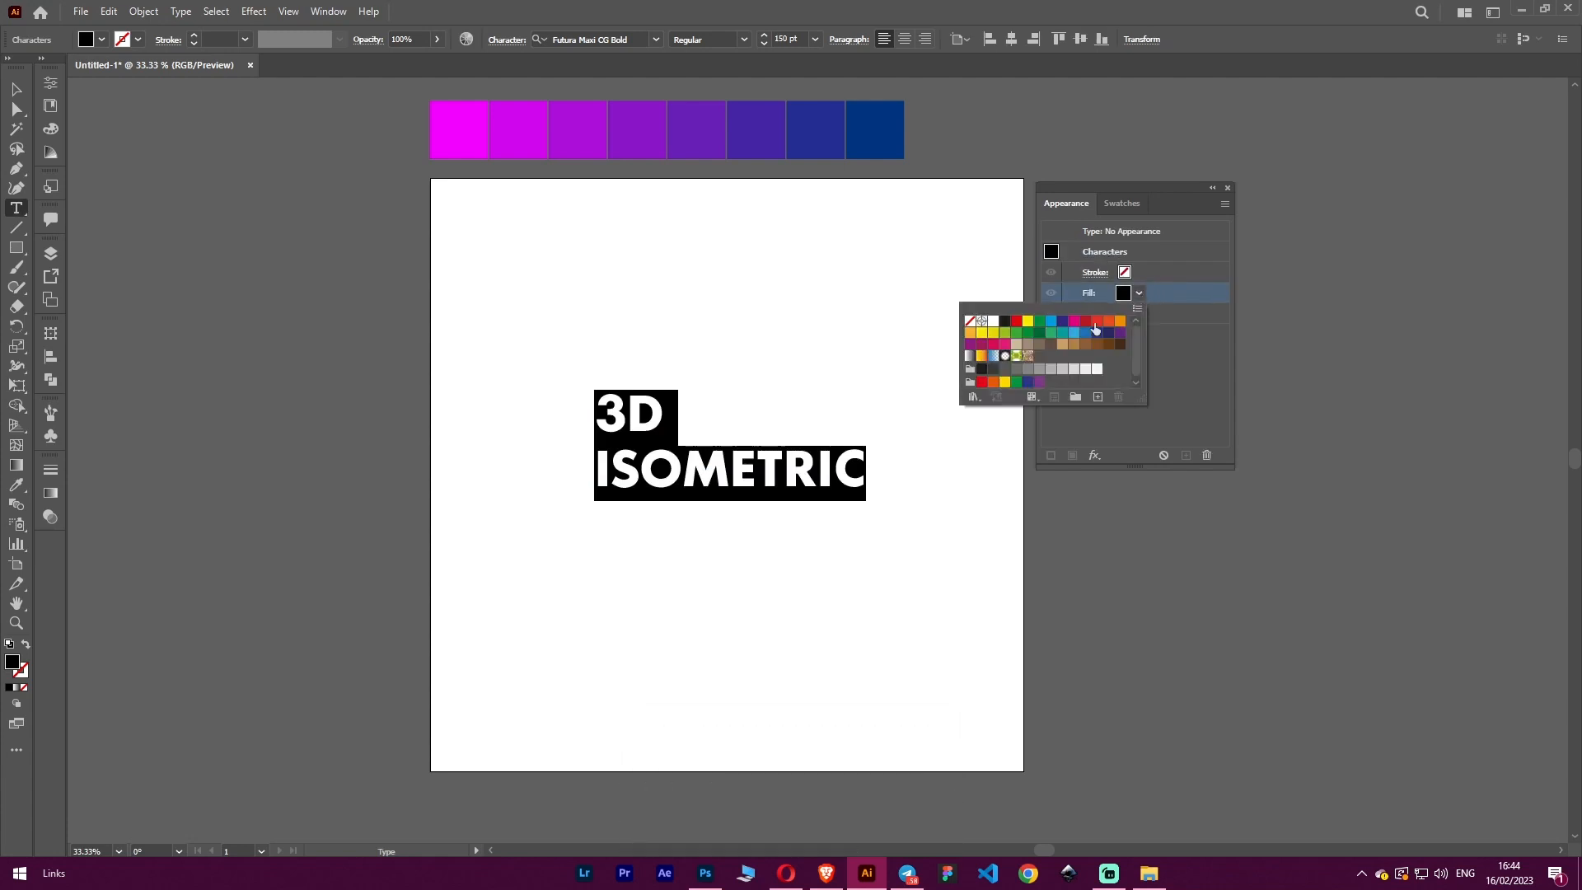
left_click(970, 321)
left_click(1207, 334)
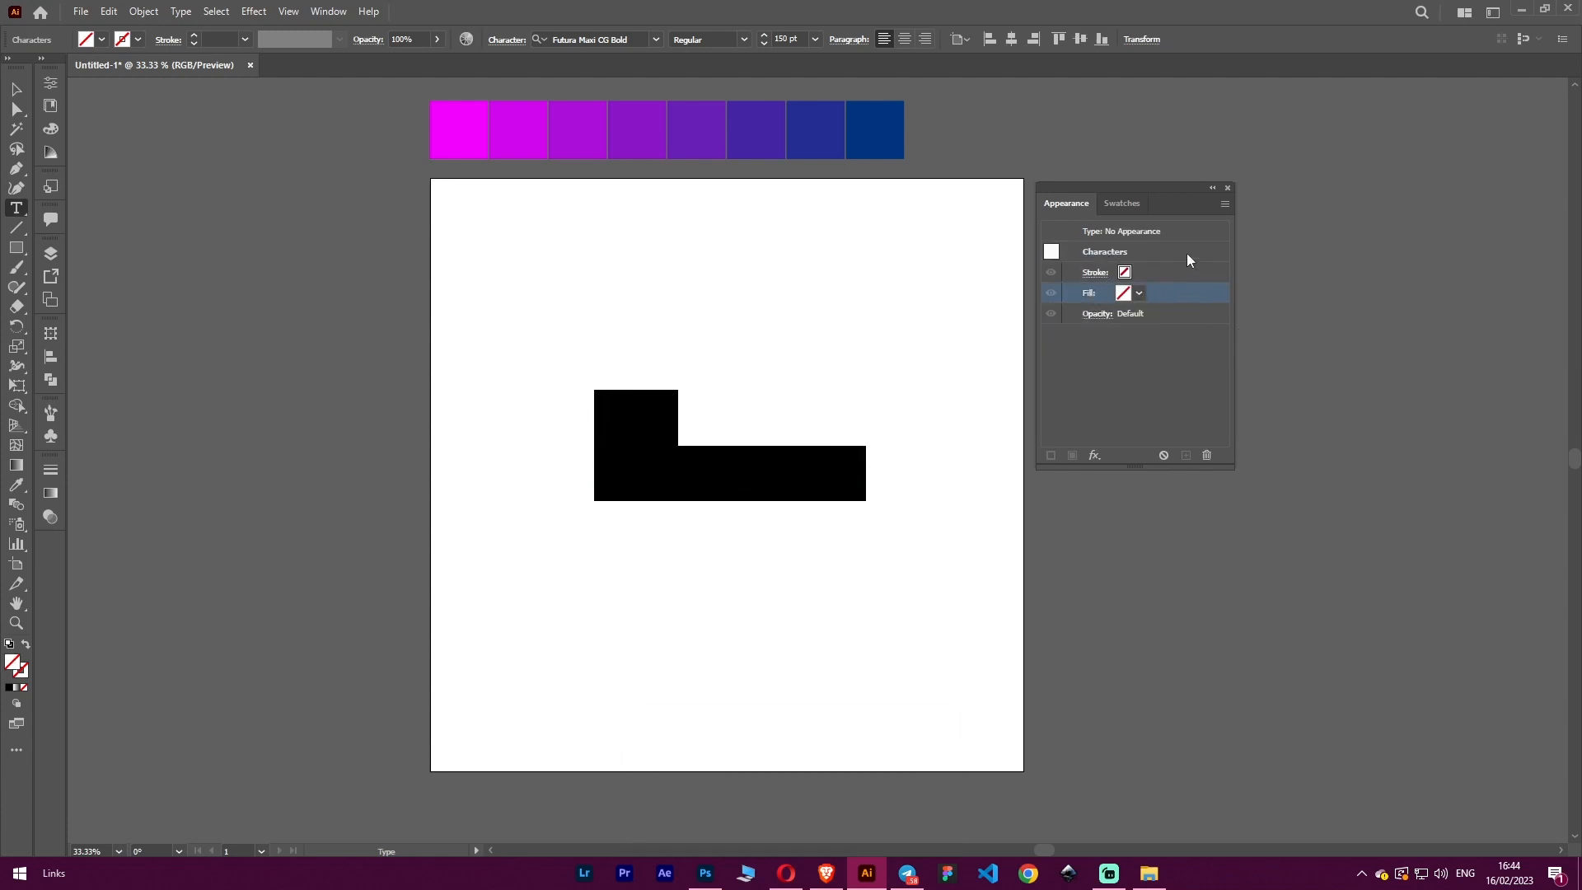
left_click(1162, 246)
left_click(1145, 232)
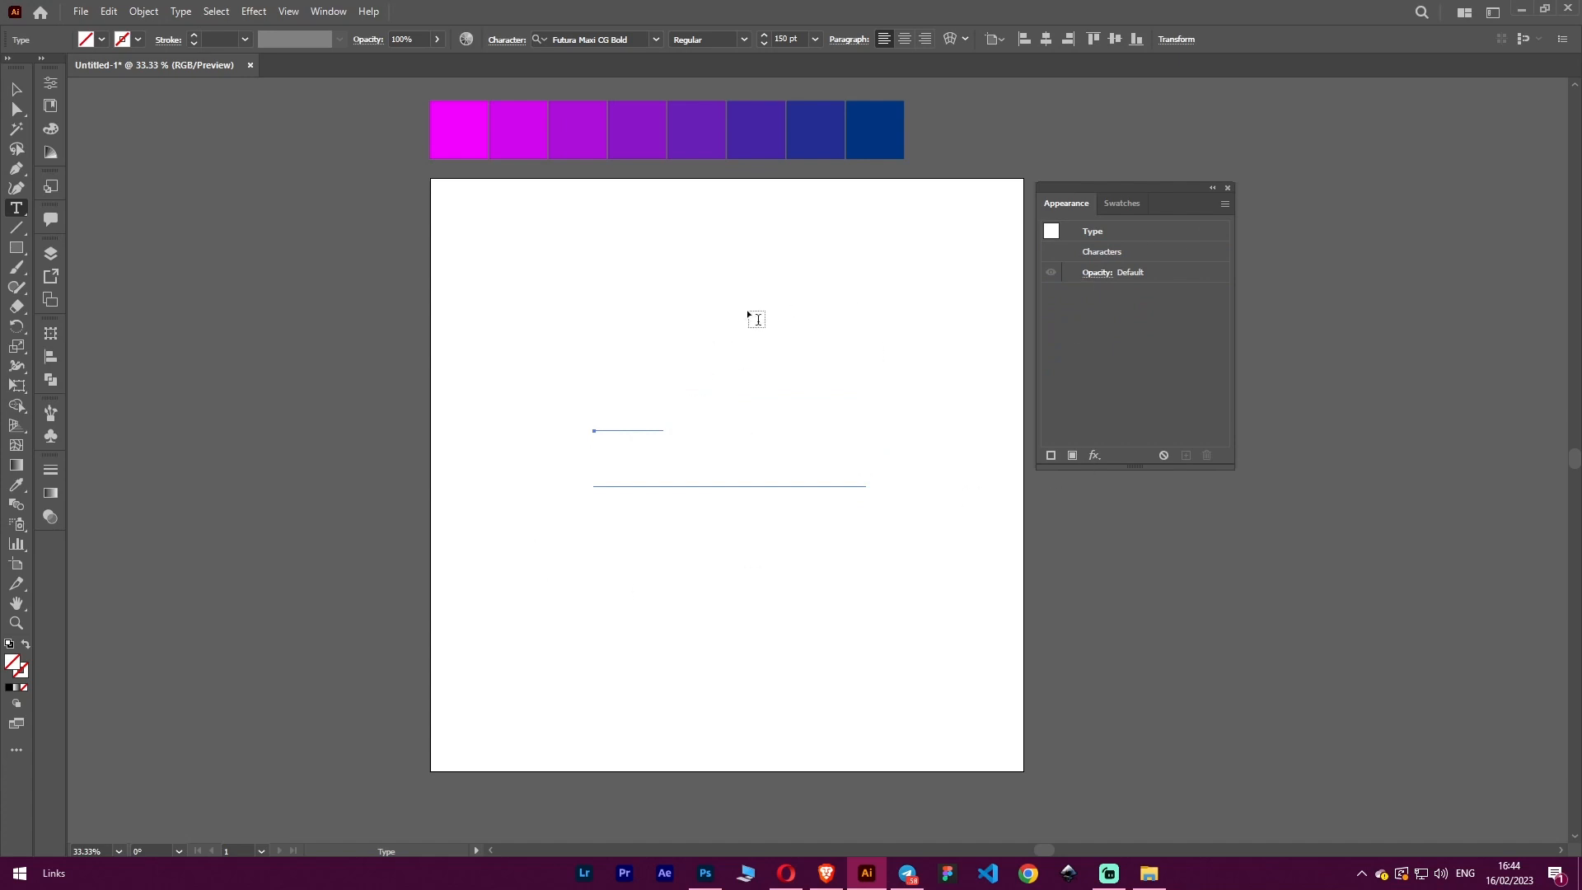
Add a new fill to the type object and color it with the purple of the palette strip's fourth square.
left_click(1151, 251)
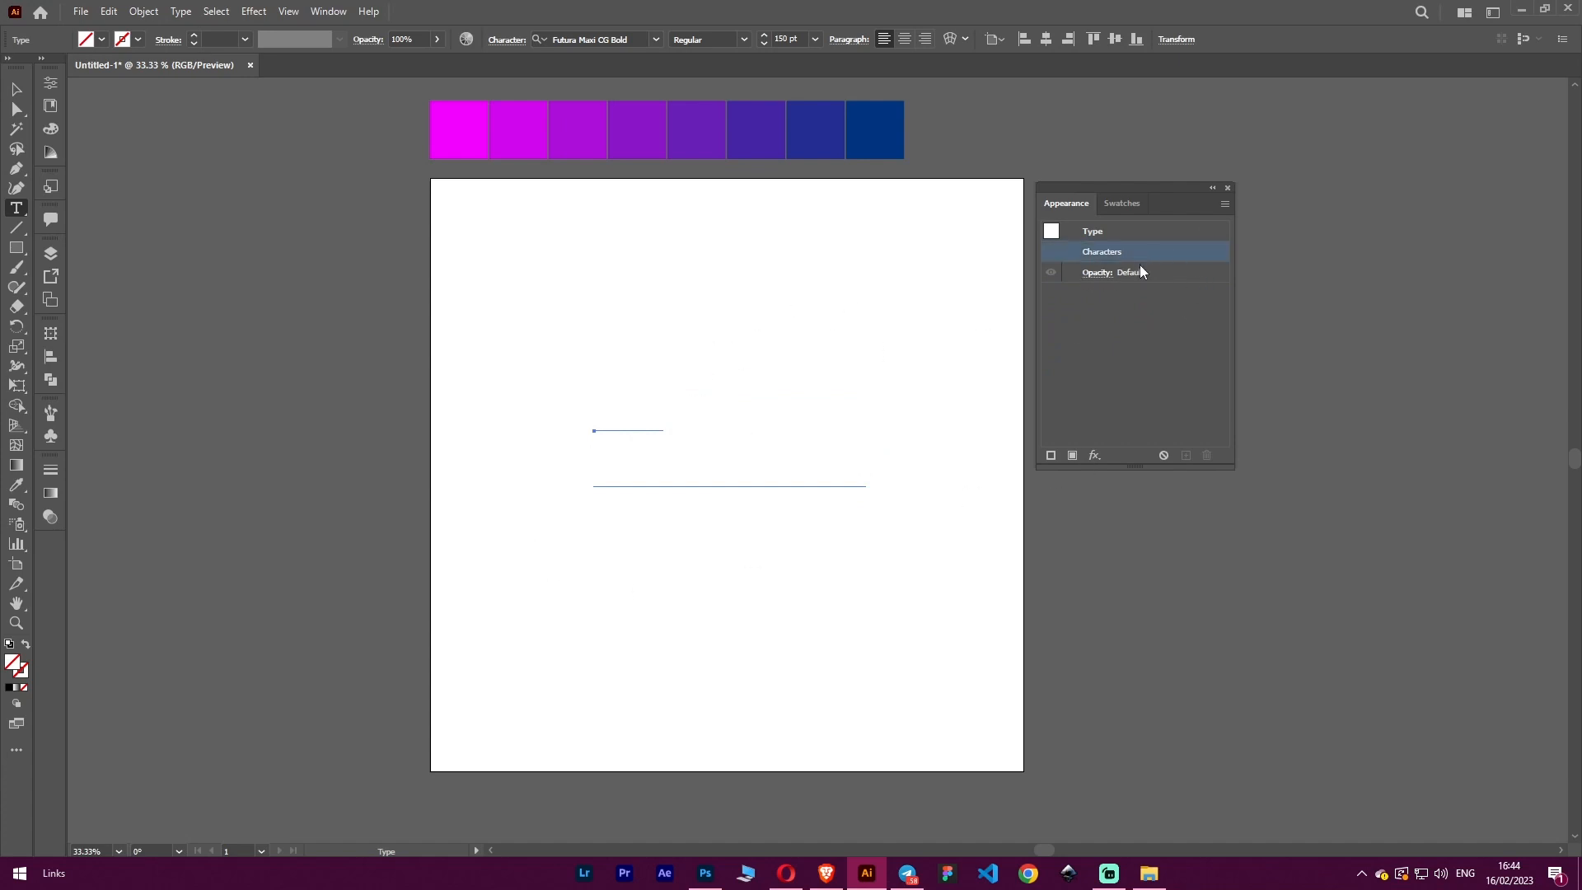
left_click(1071, 456)
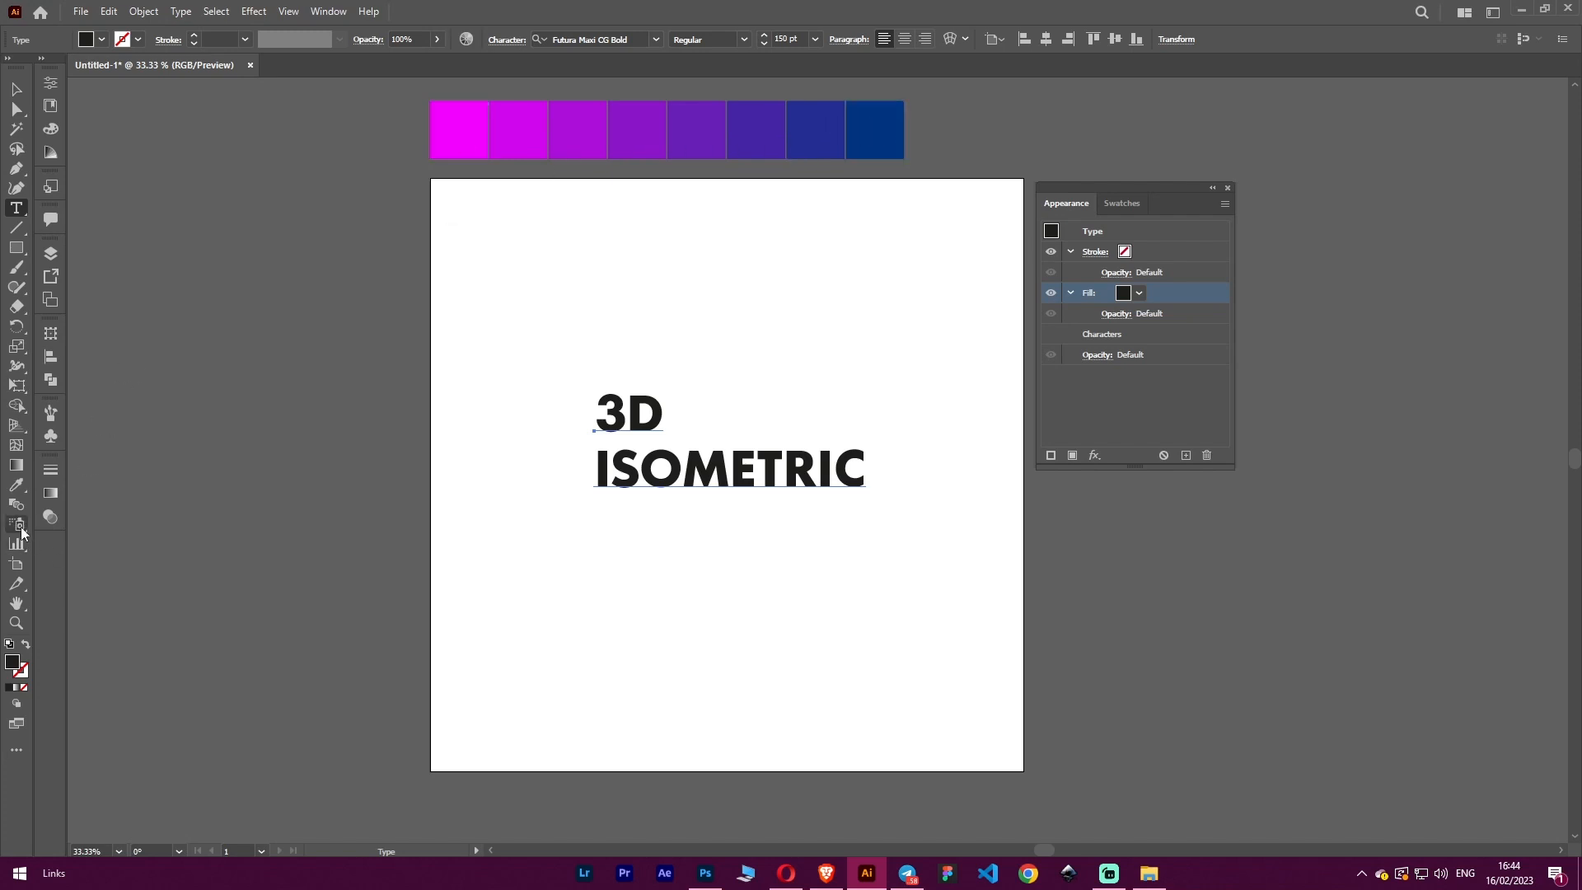
left_click(15, 492)
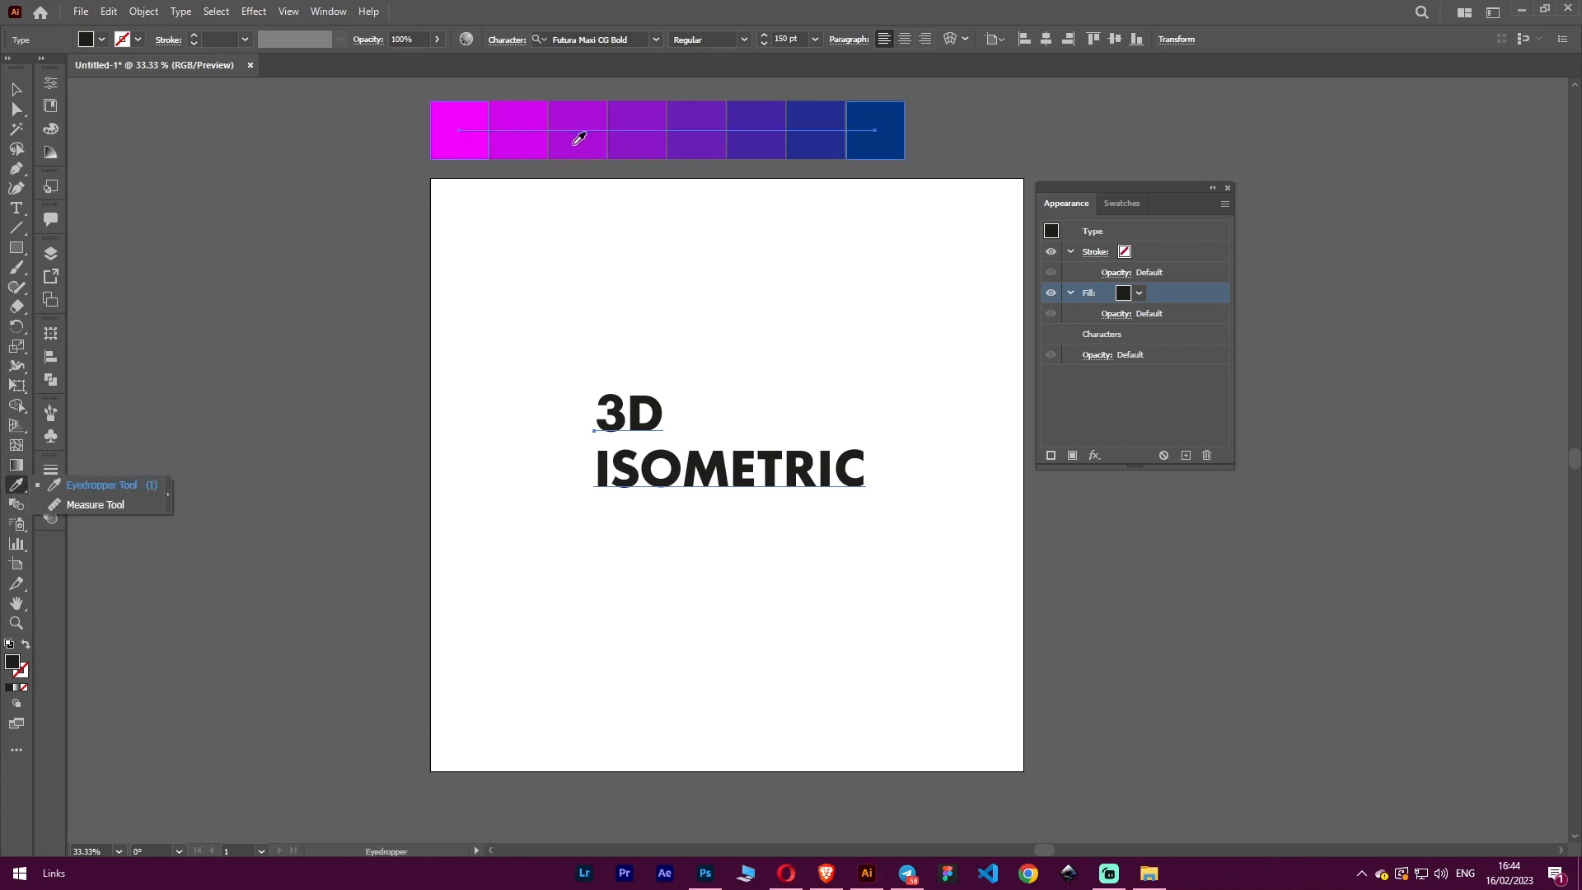
left_click(644, 110)
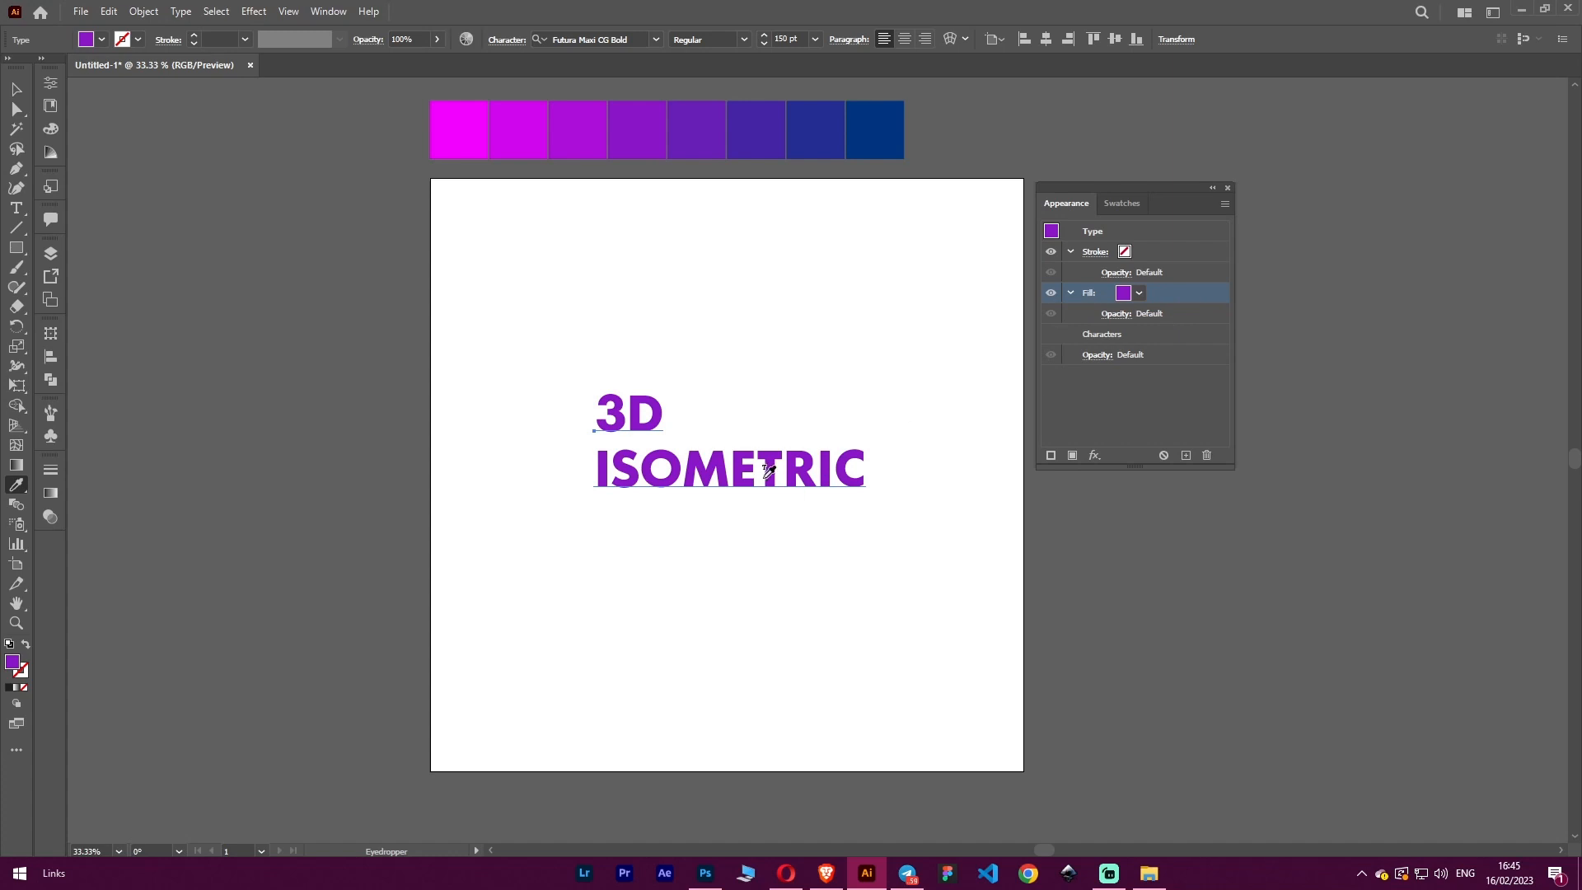
scroll(759, 468, "up", 1)
scroll(759, 468, "down", 1)
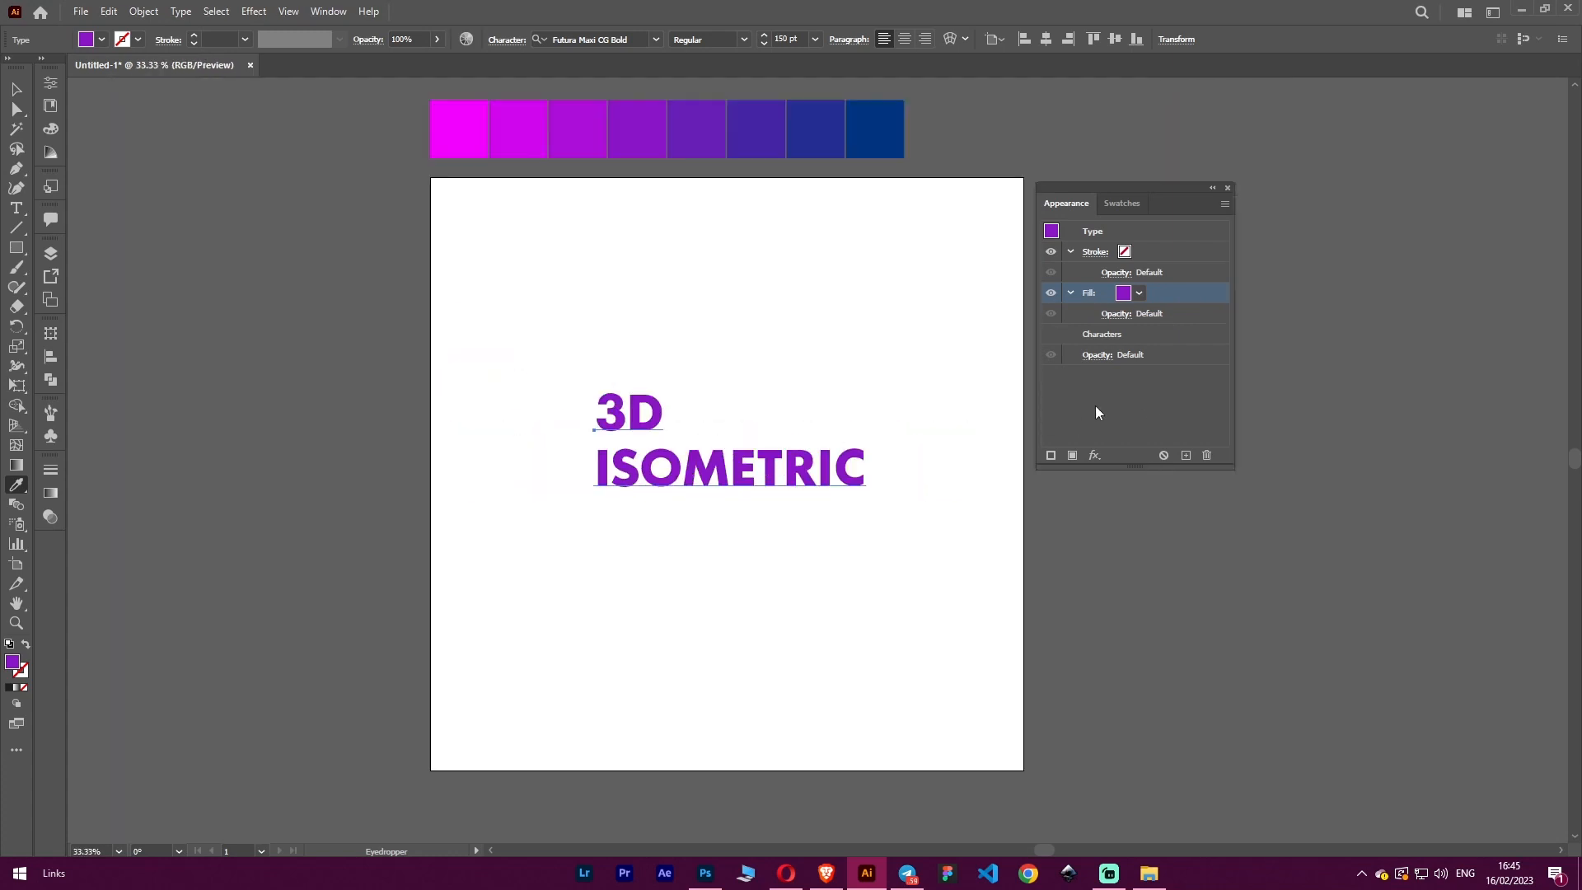
Apply the 3D Extrude & Bevel (Classic) effect to the purple fill with the position Isometric Top.
left_click(1096, 455)
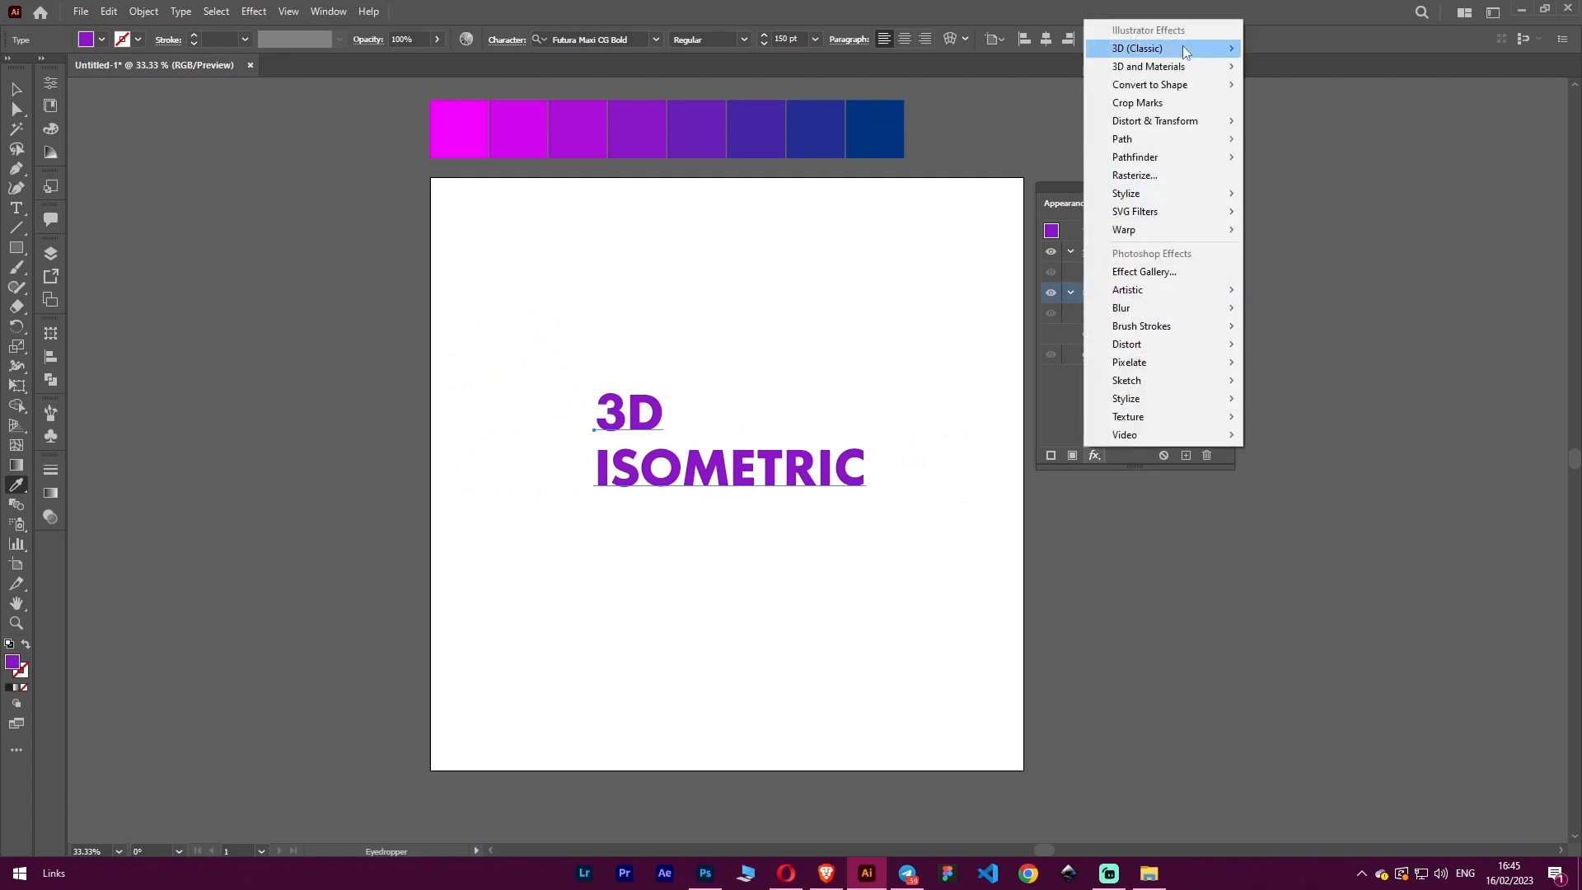
mouse_move(1184, 46)
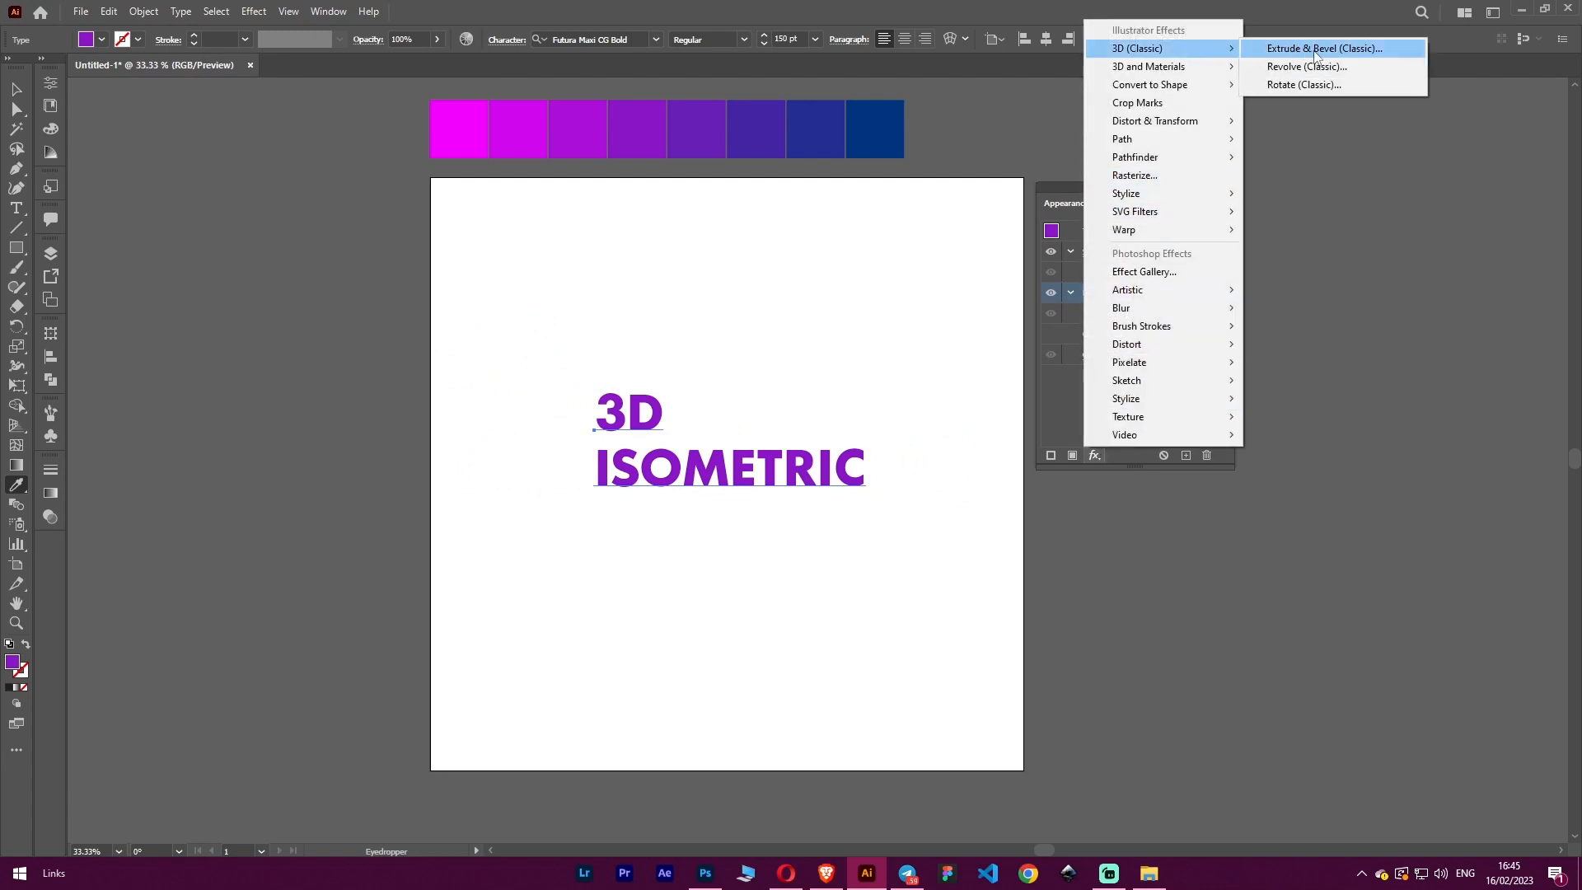
mouse_move(1203, 76)
left_click(1305, 52)
left_click_drag(1145, 246, 1130, 282)
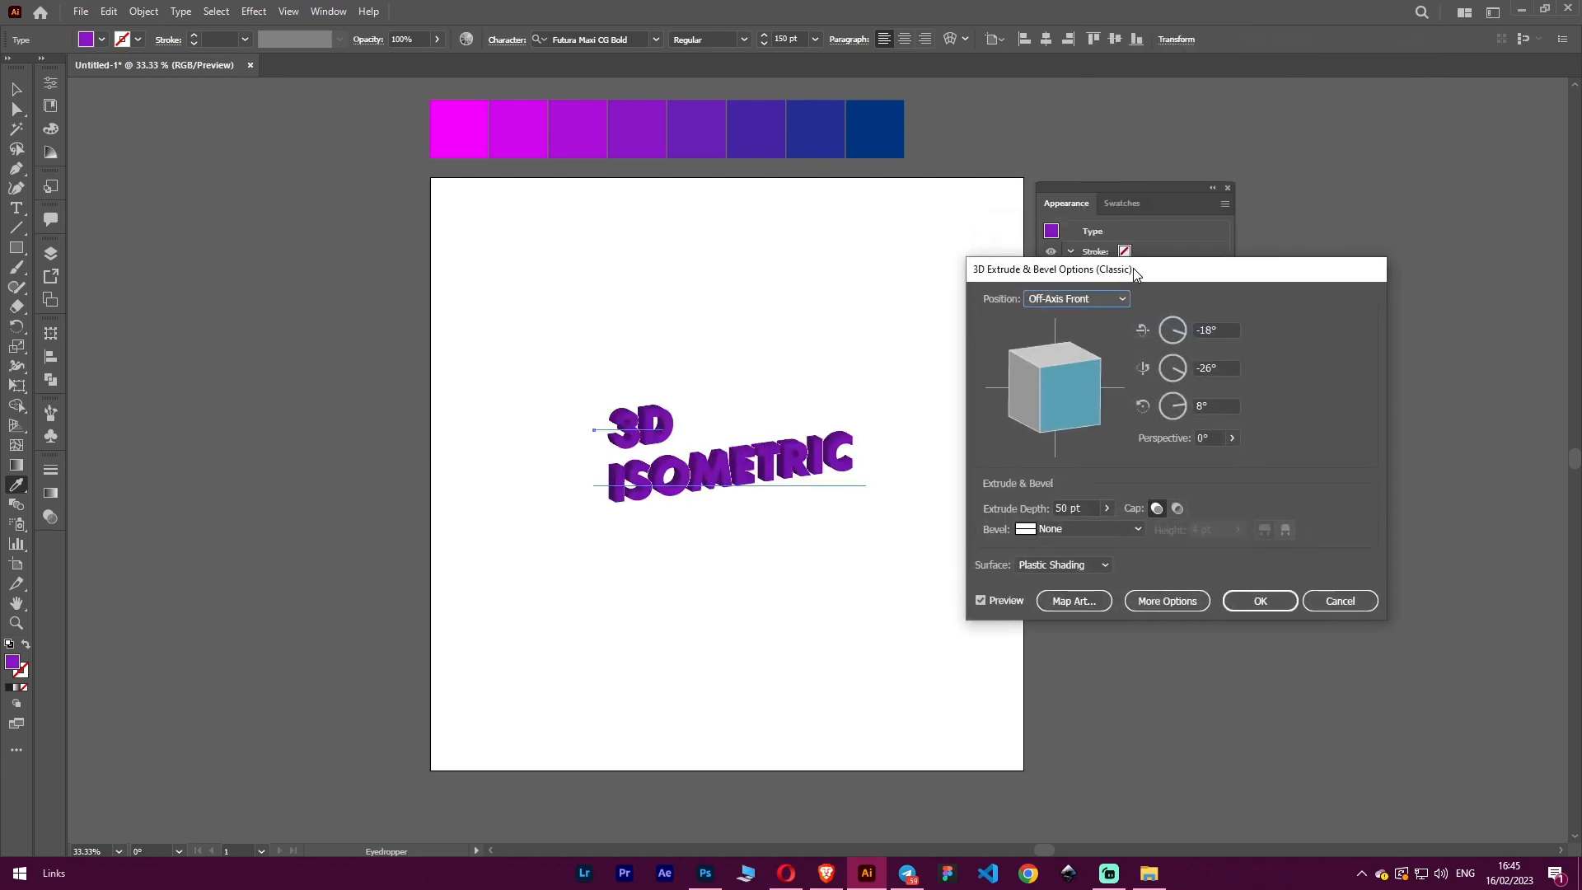
left_click(1067, 299)
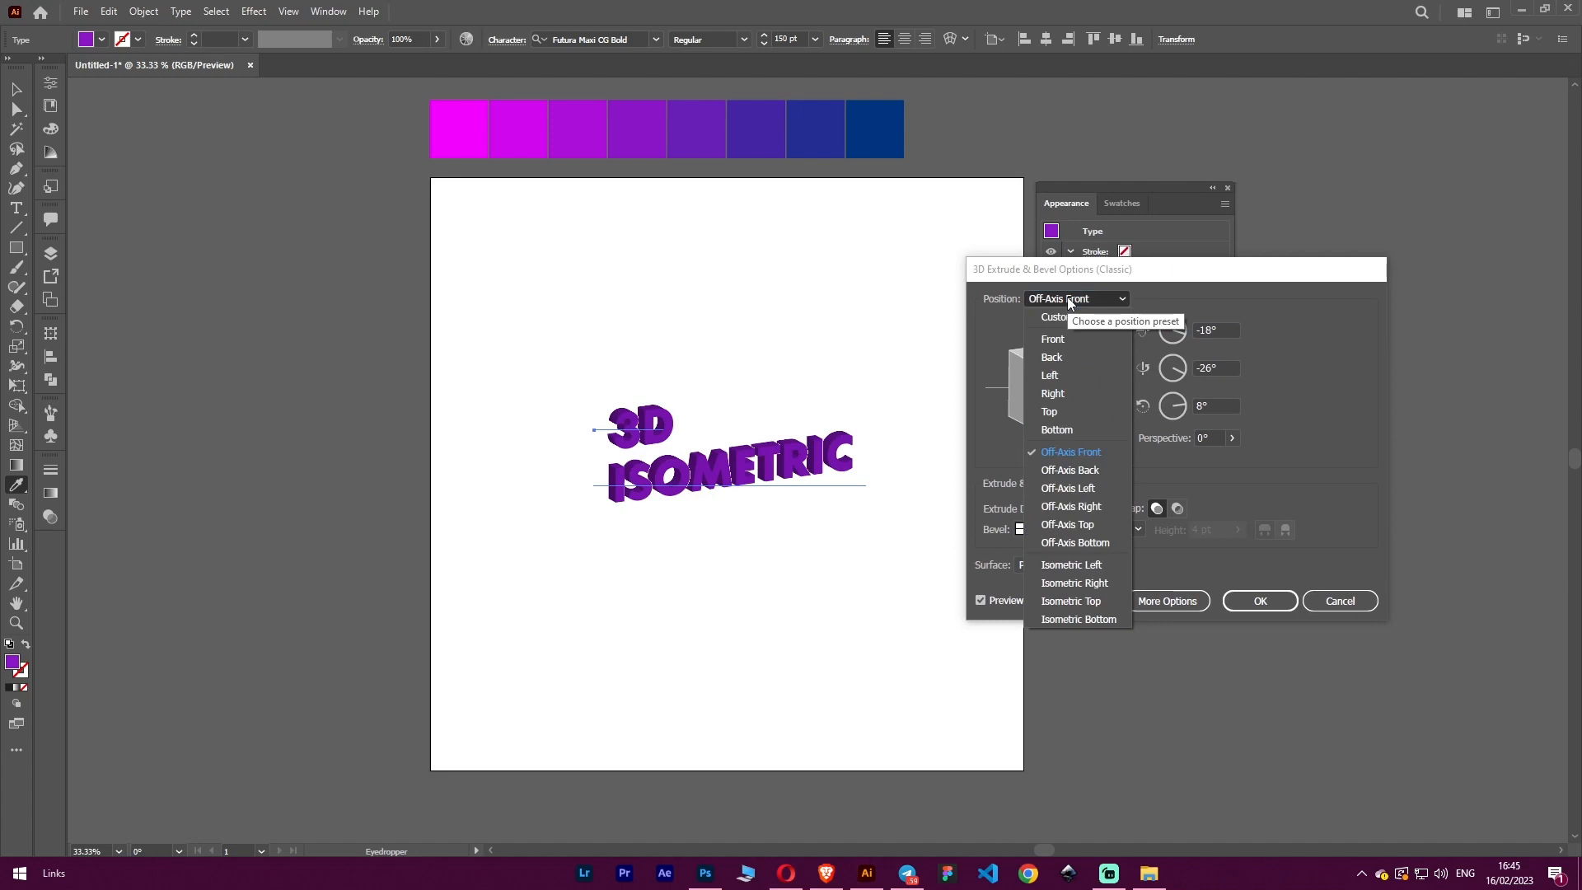
left_click(1075, 605)
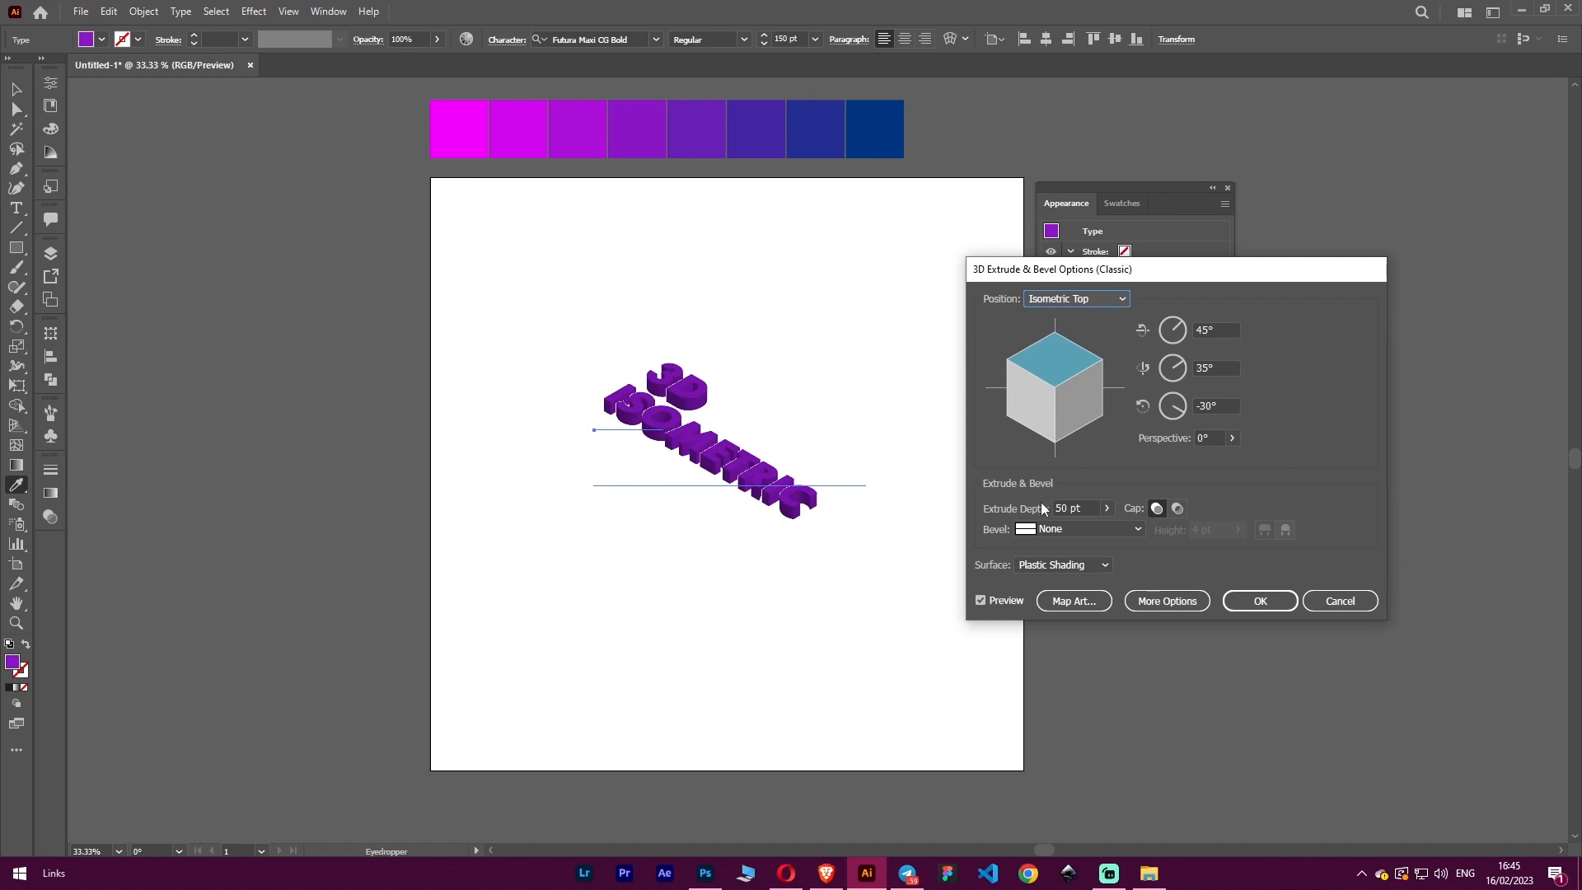
Set the extrude depth to 30 pt and enable Draw Hidden Faces and Preserve Spot Colors for the 3D effect.
left_click(1095, 505)
type("30")
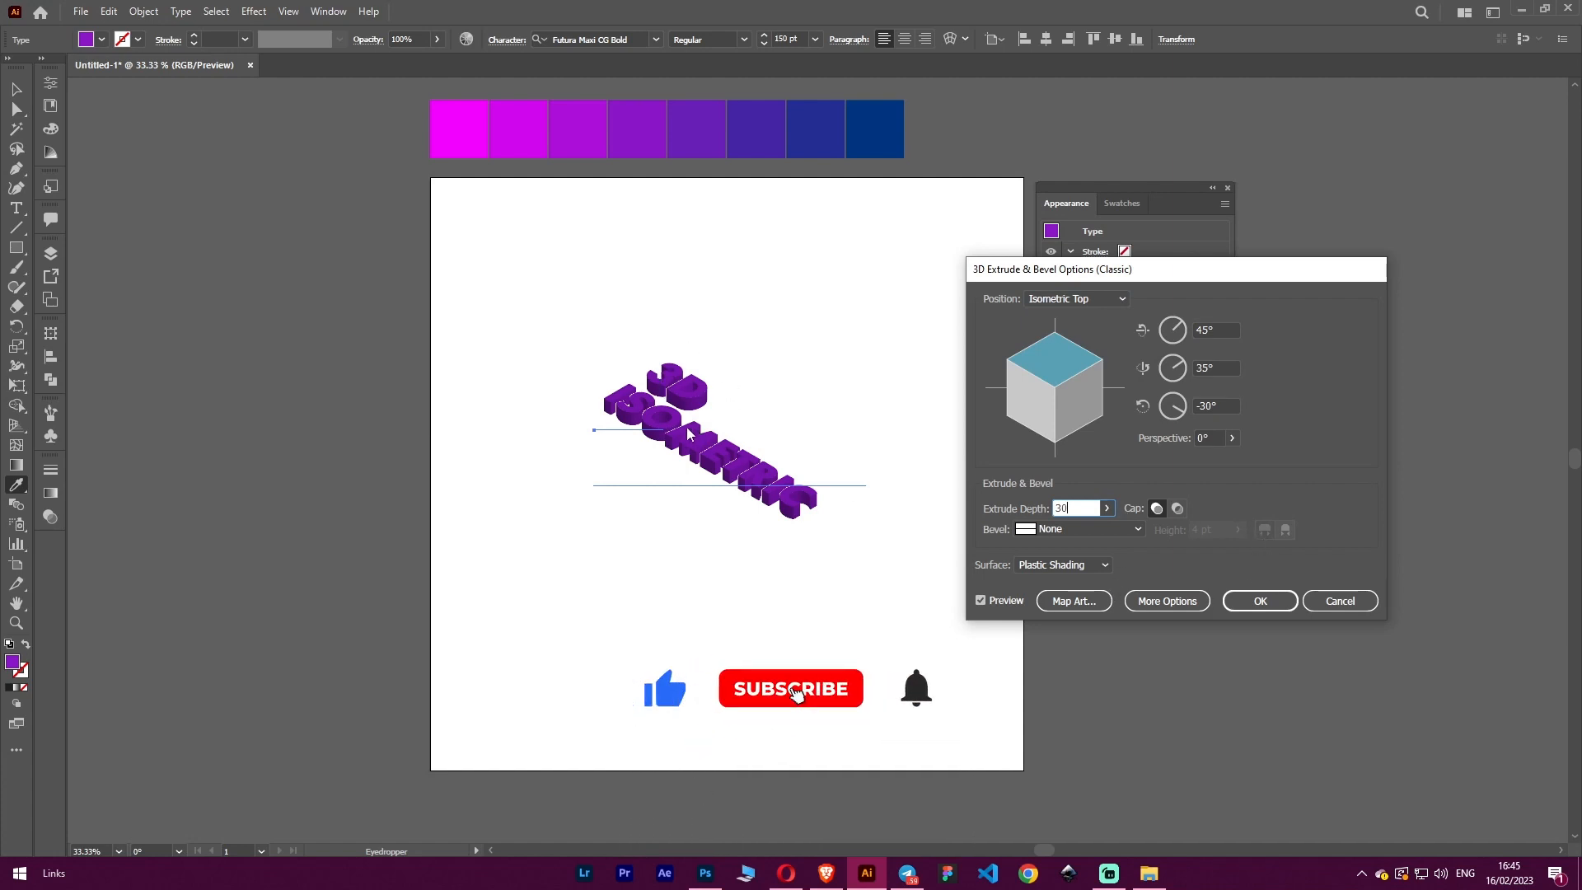
key("alt")
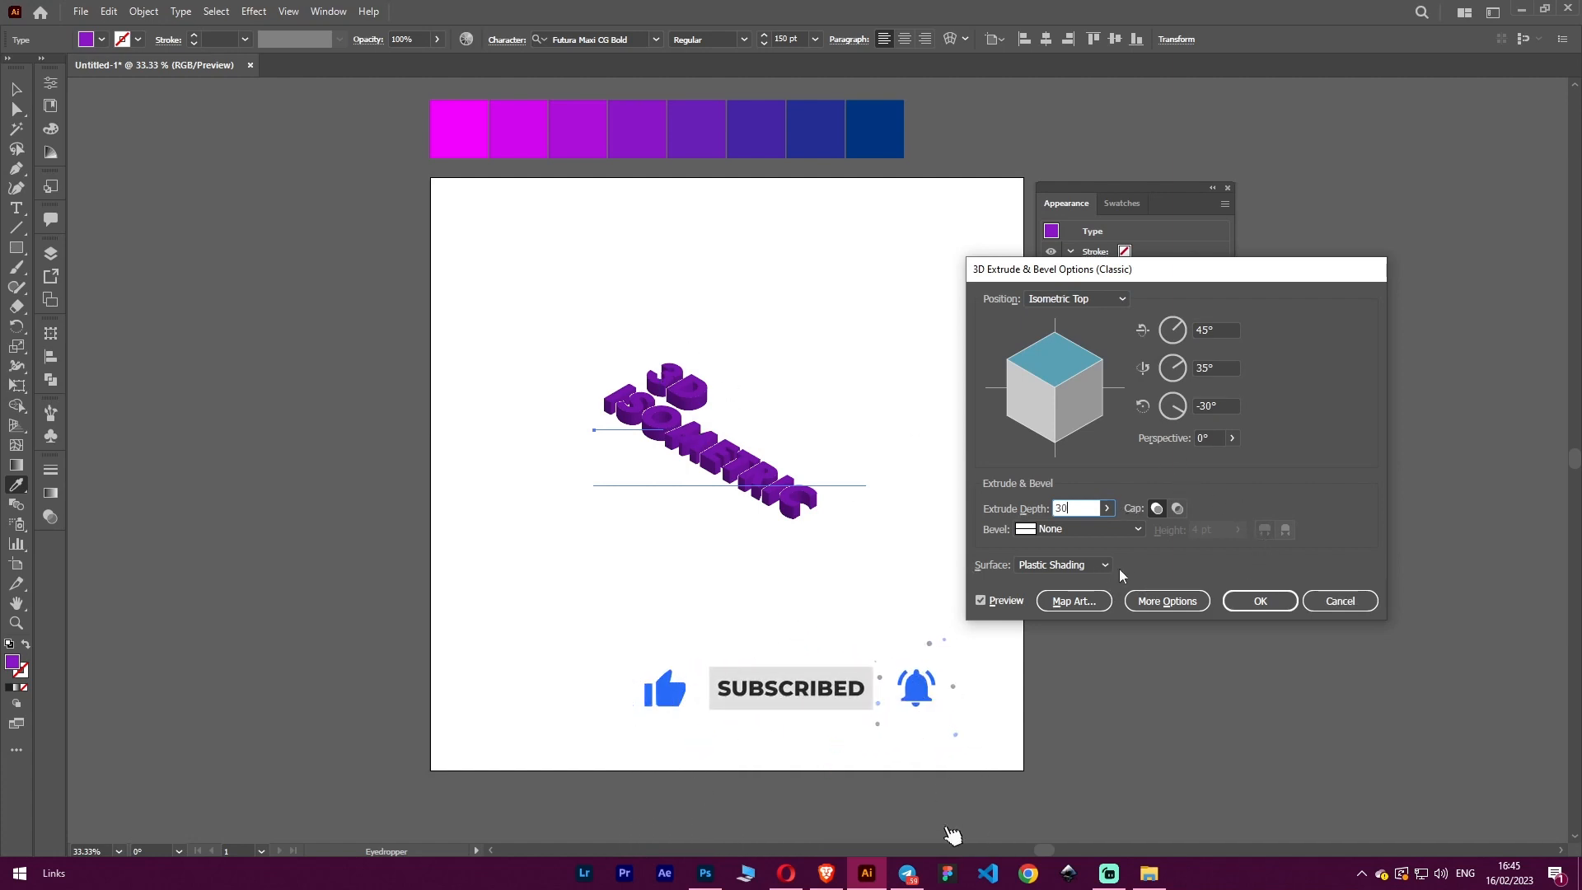
left_click(1166, 602)
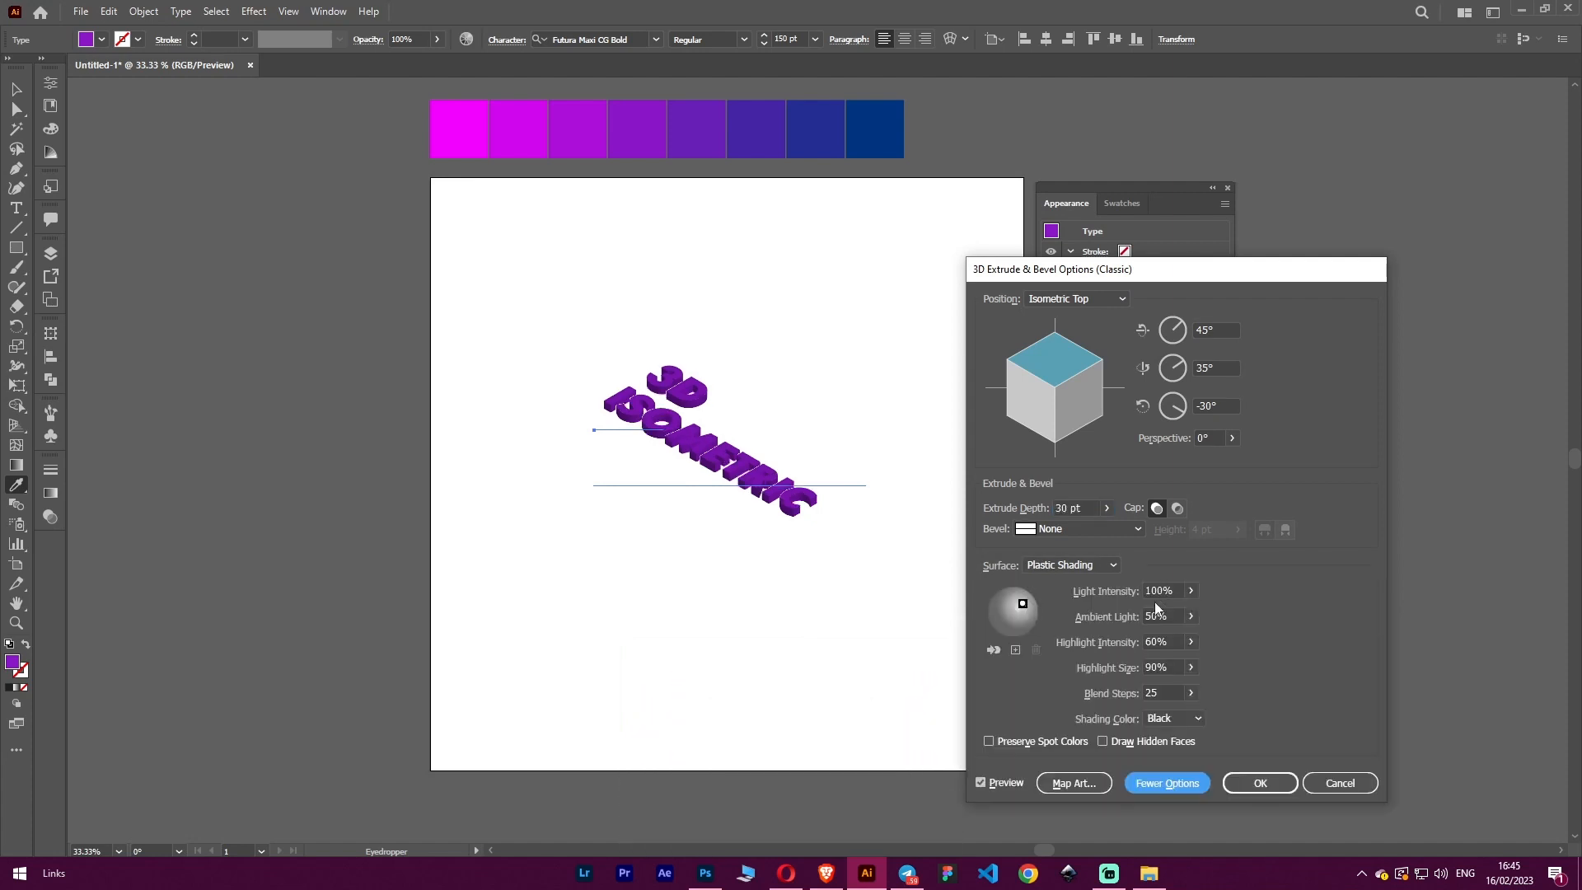
left_click(1103, 741)
left_click(1001, 740)
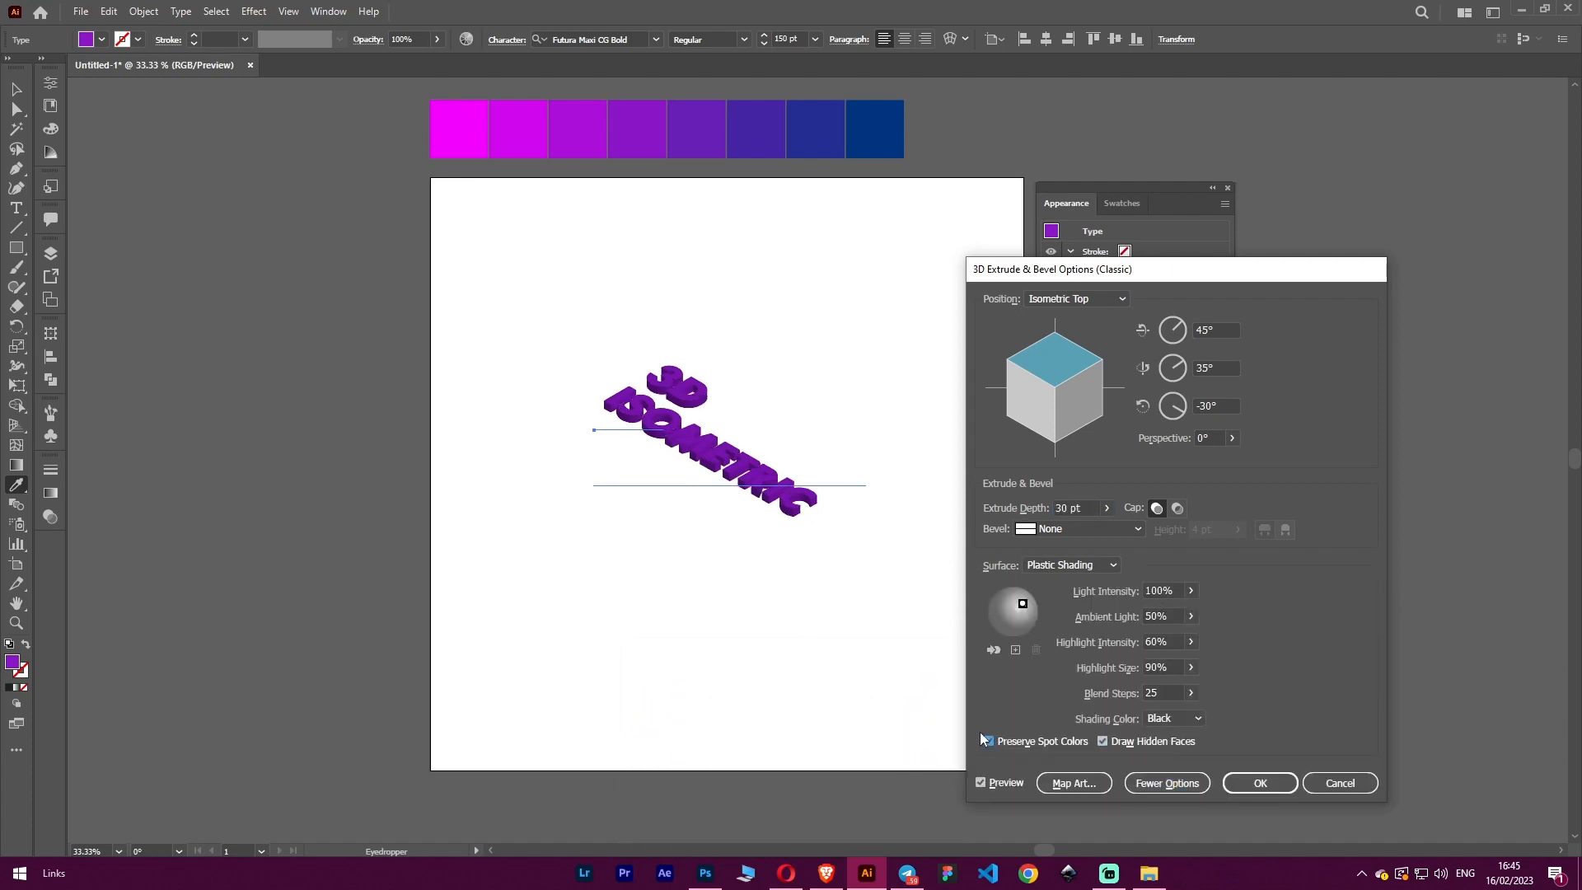
left_click(1257, 782)
Add a second fill above the extruded fill and color it with the bright magenta-violet near the palette strip's magenta end.
key("ctrl+1")
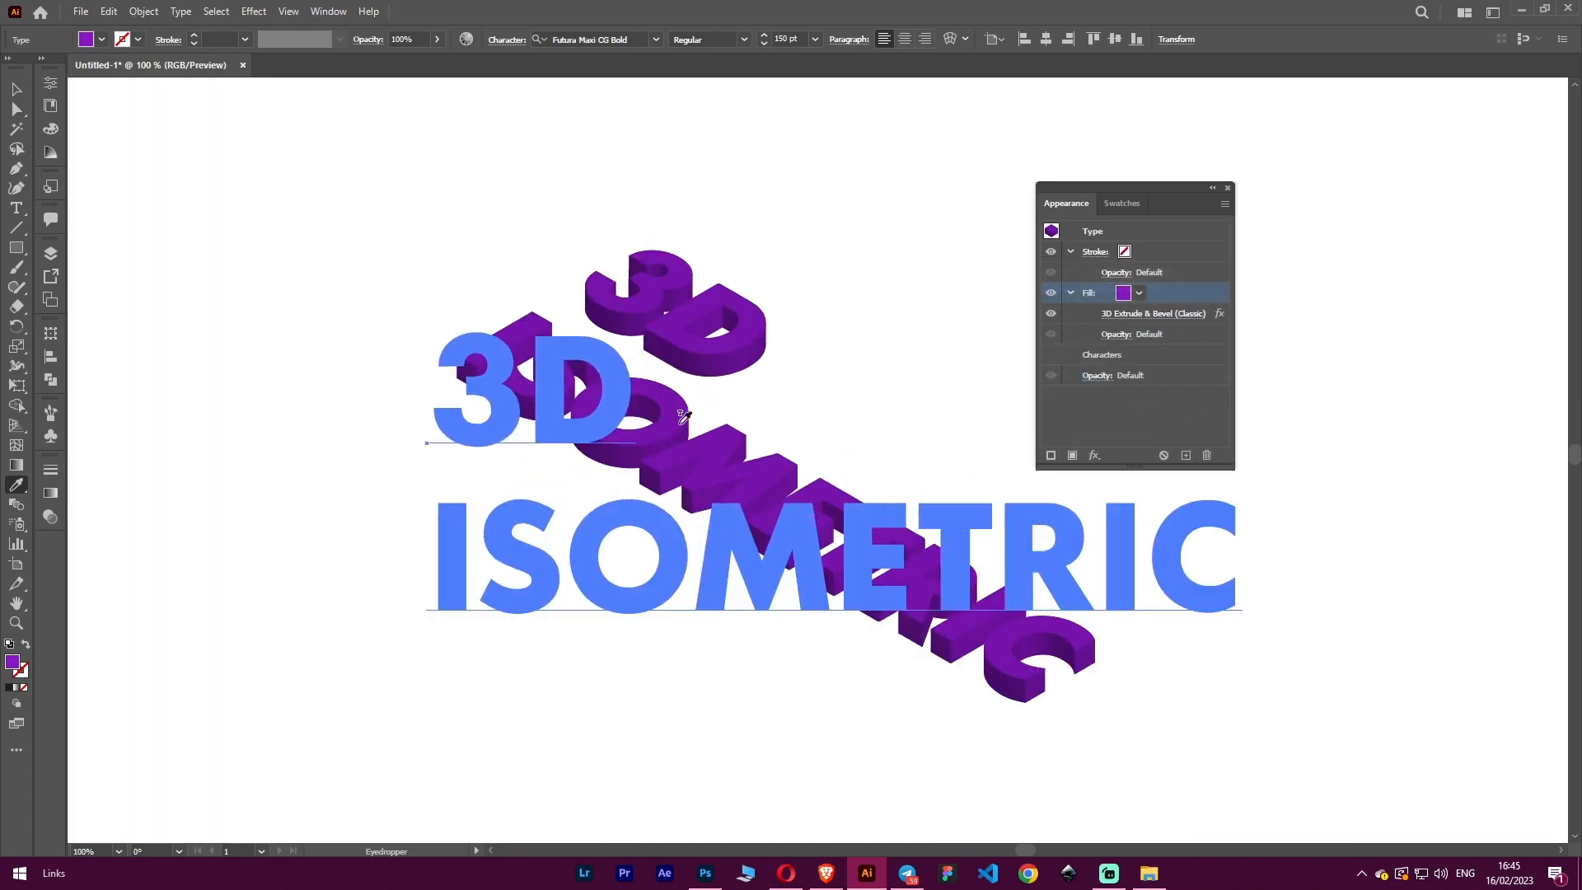
scroll(679, 424, "down", 1)
scroll(680, 424, "down", 1)
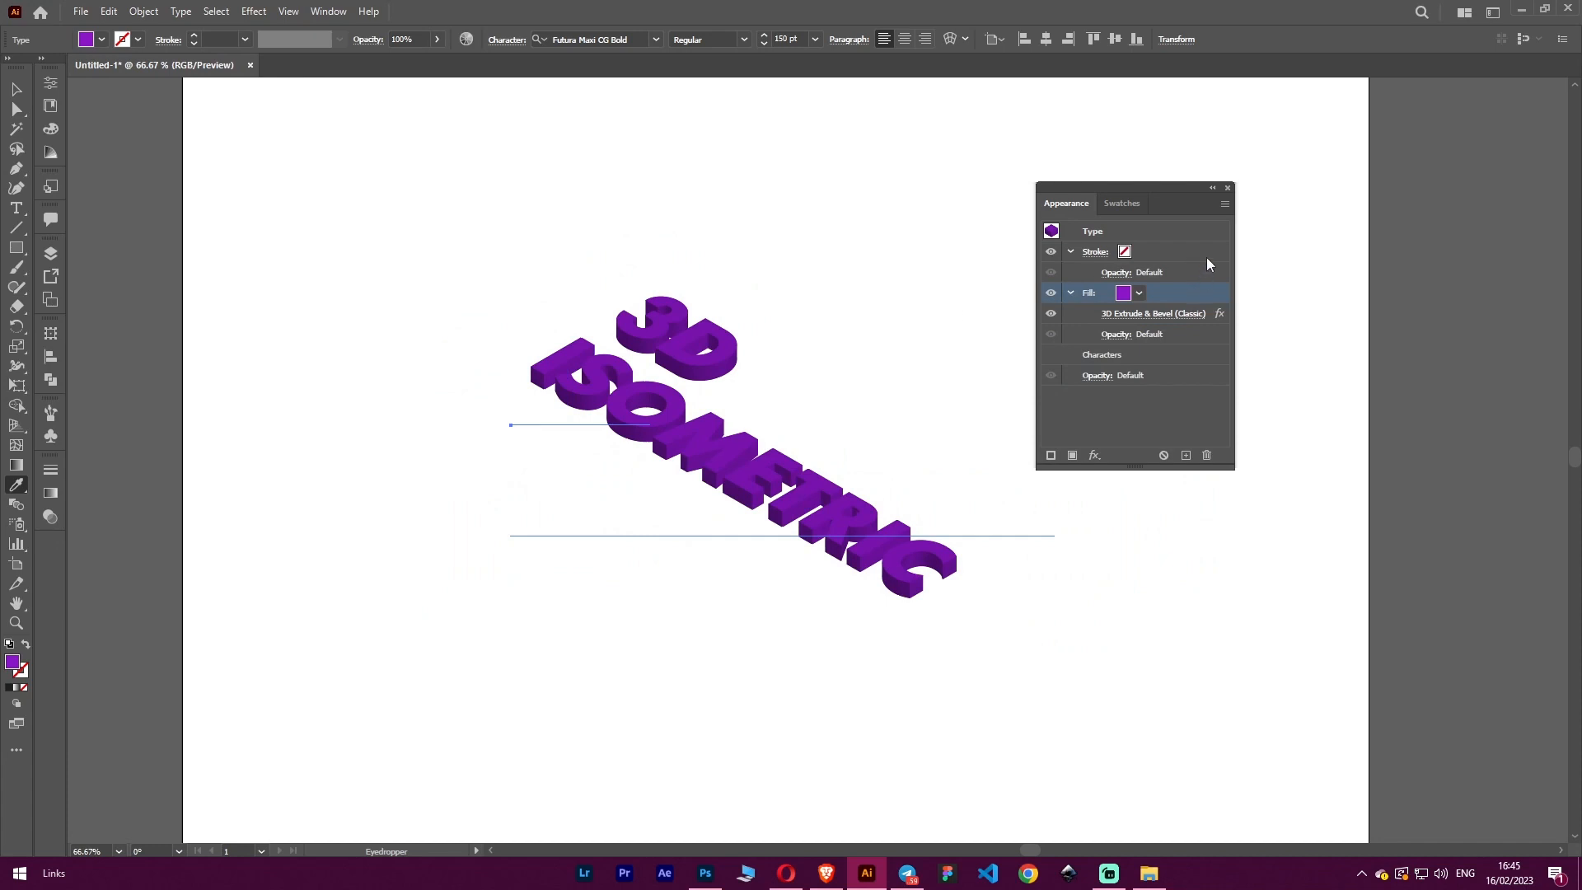
scroll(890, 371, "down", 3)
scroll(912, 332, "down", 2)
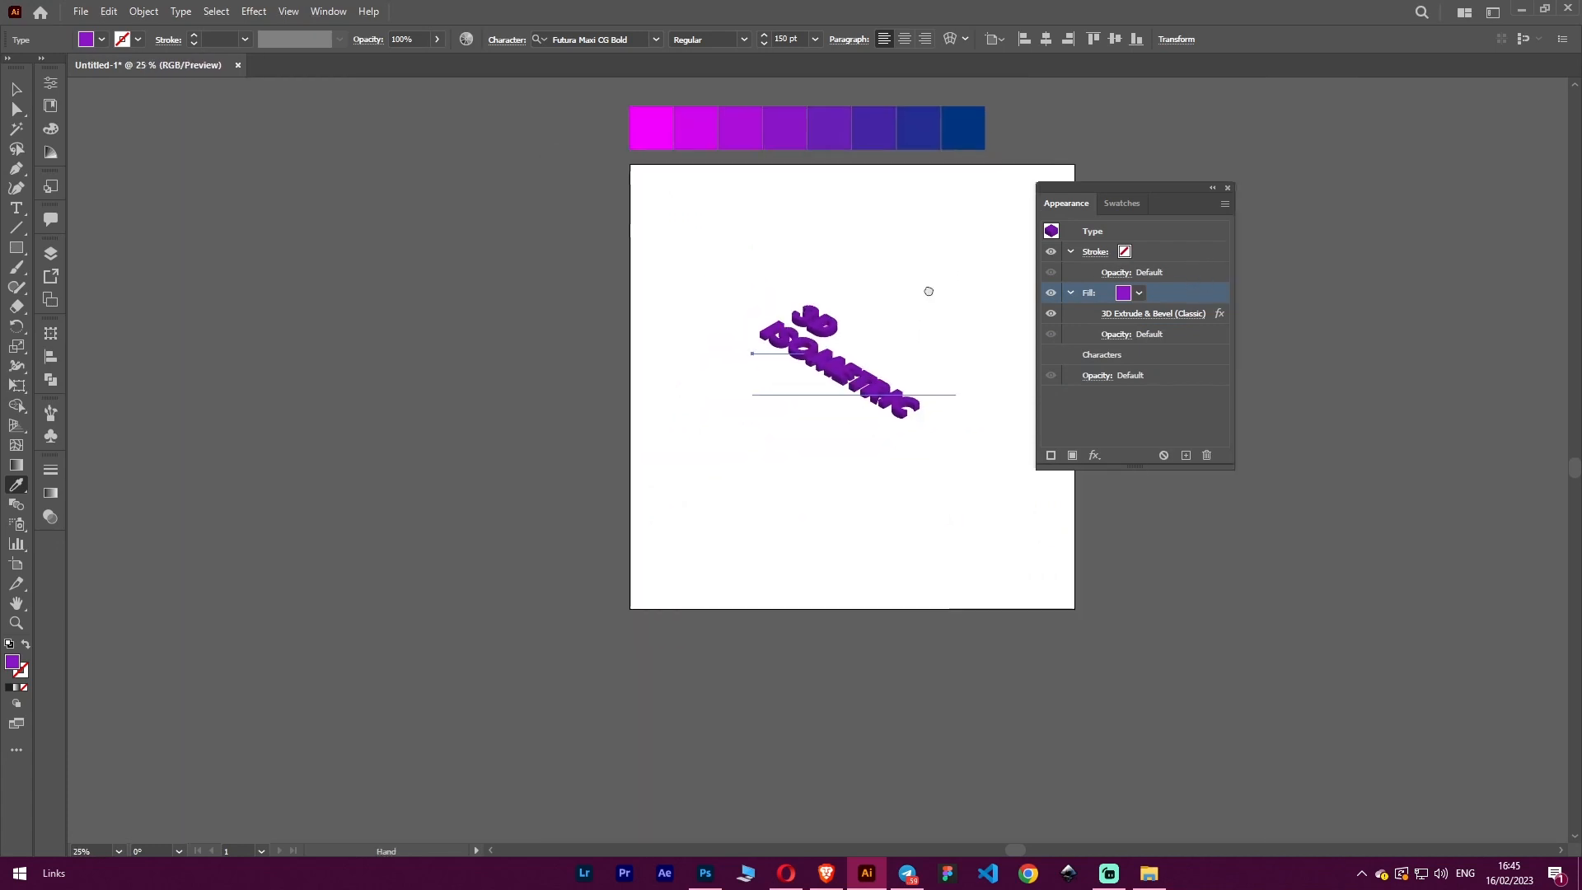
left_click_drag(929, 291, 869, 326)
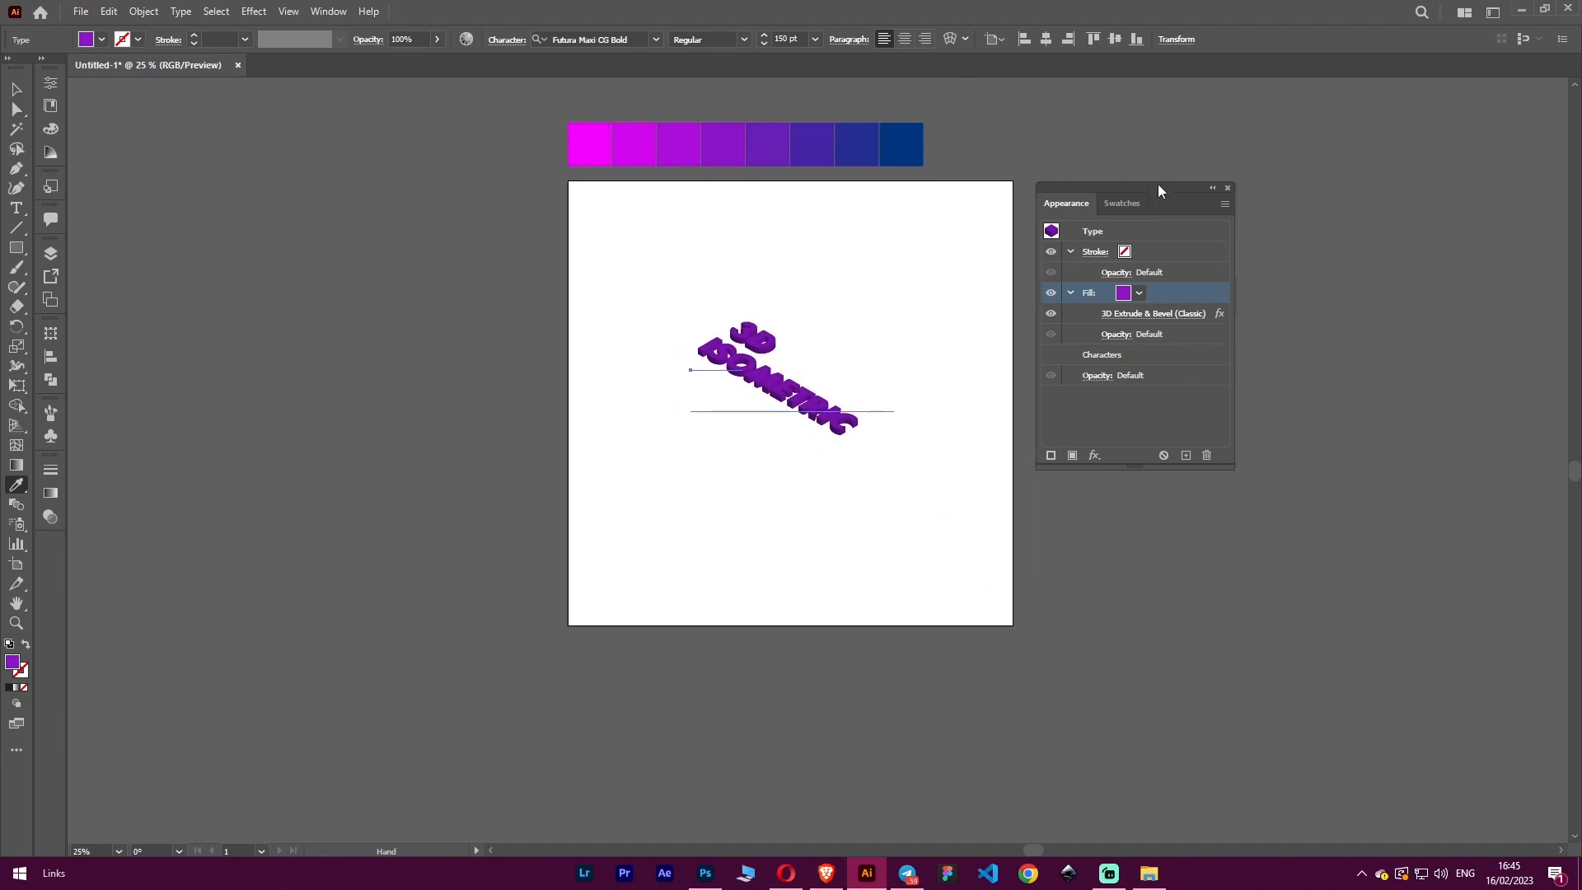
left_click_drag(1159, 190, 1154, 199)
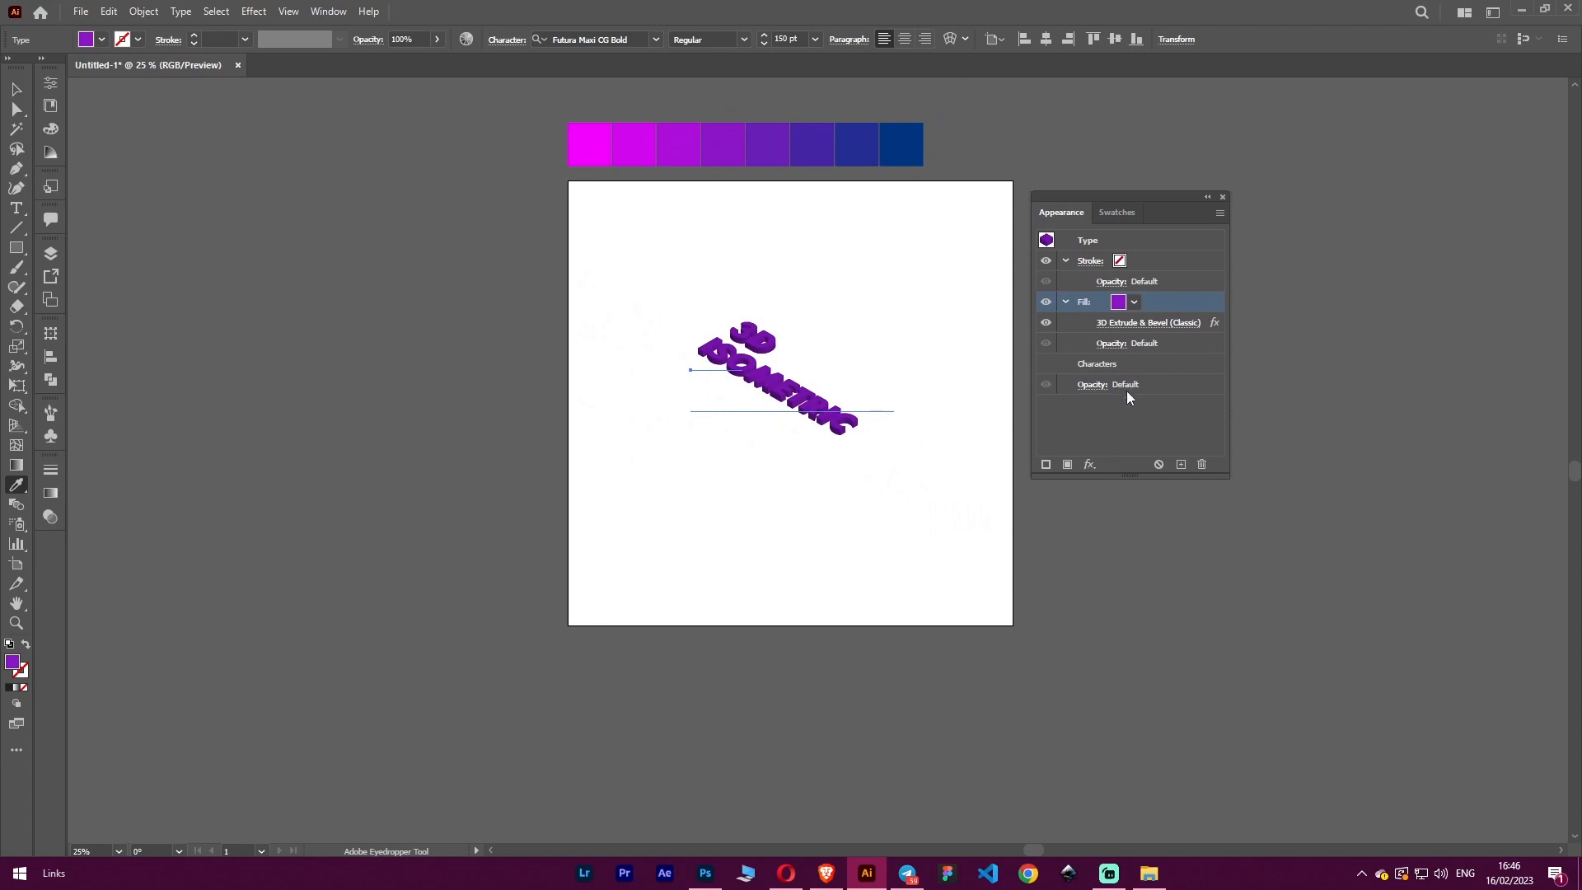
left_click(1152, 364)
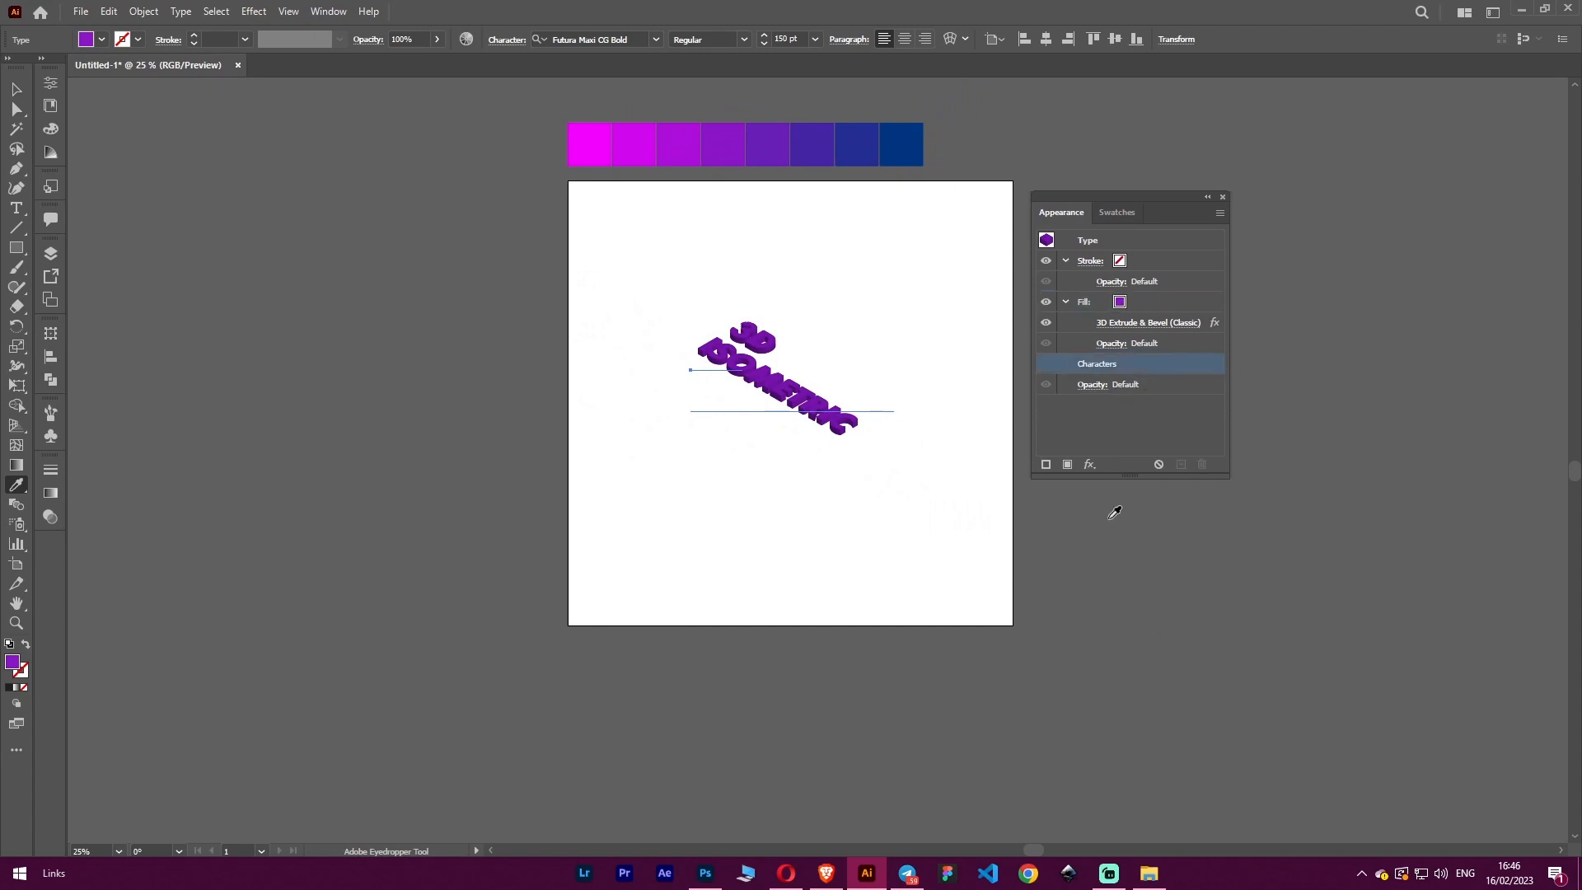
left_click(1067, 466)
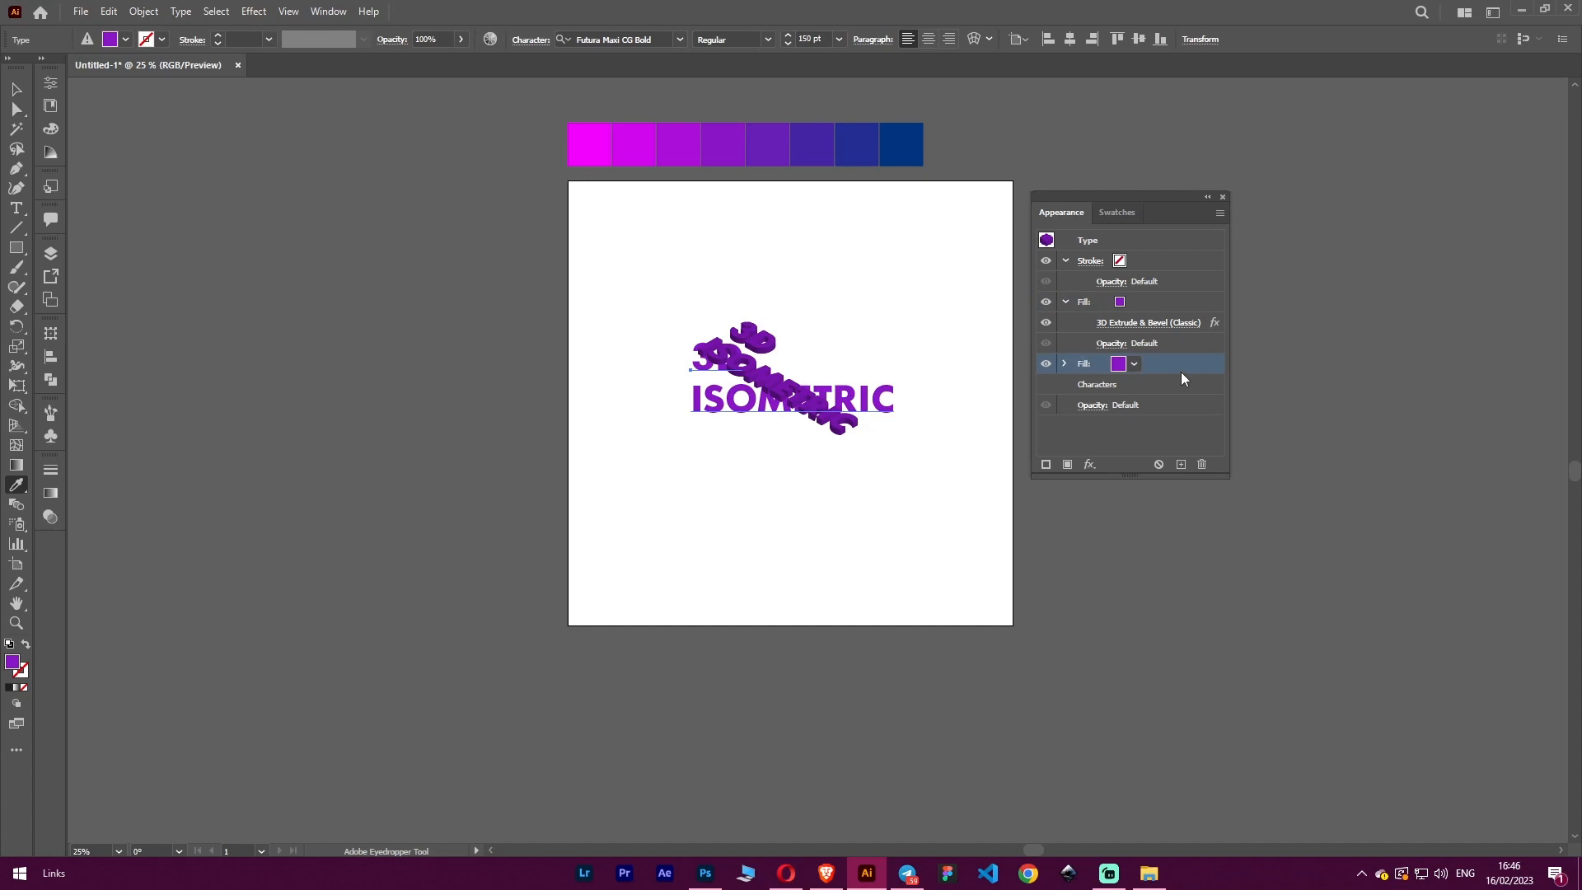
left_click_drag(1180, 373, 1160, 293)
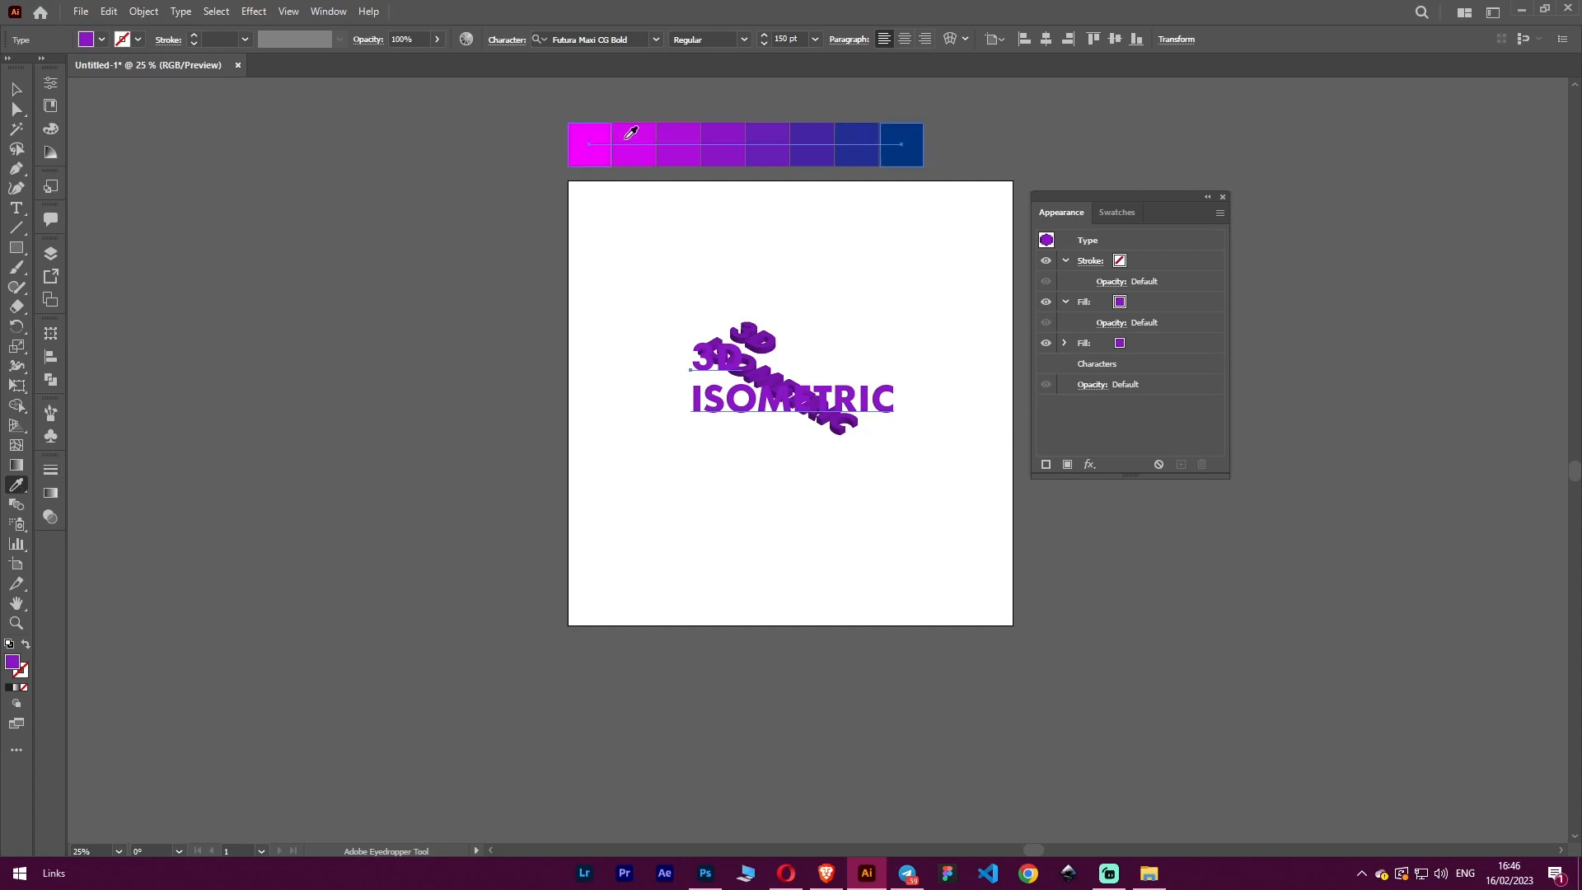
left_click(592, 137)
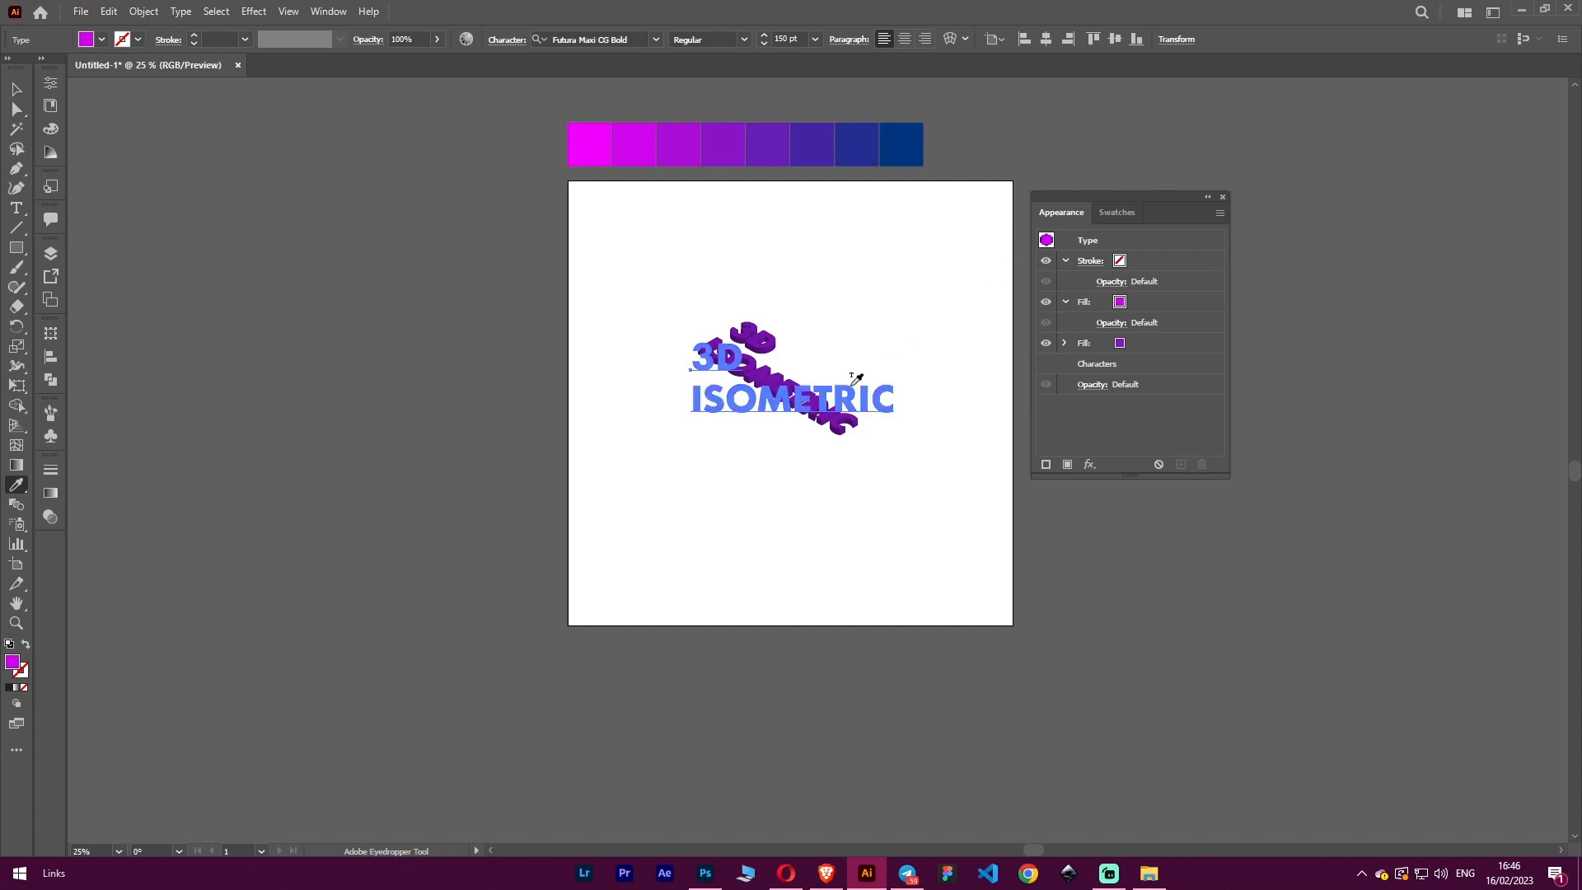
scroll(785, 387, "up", 1)
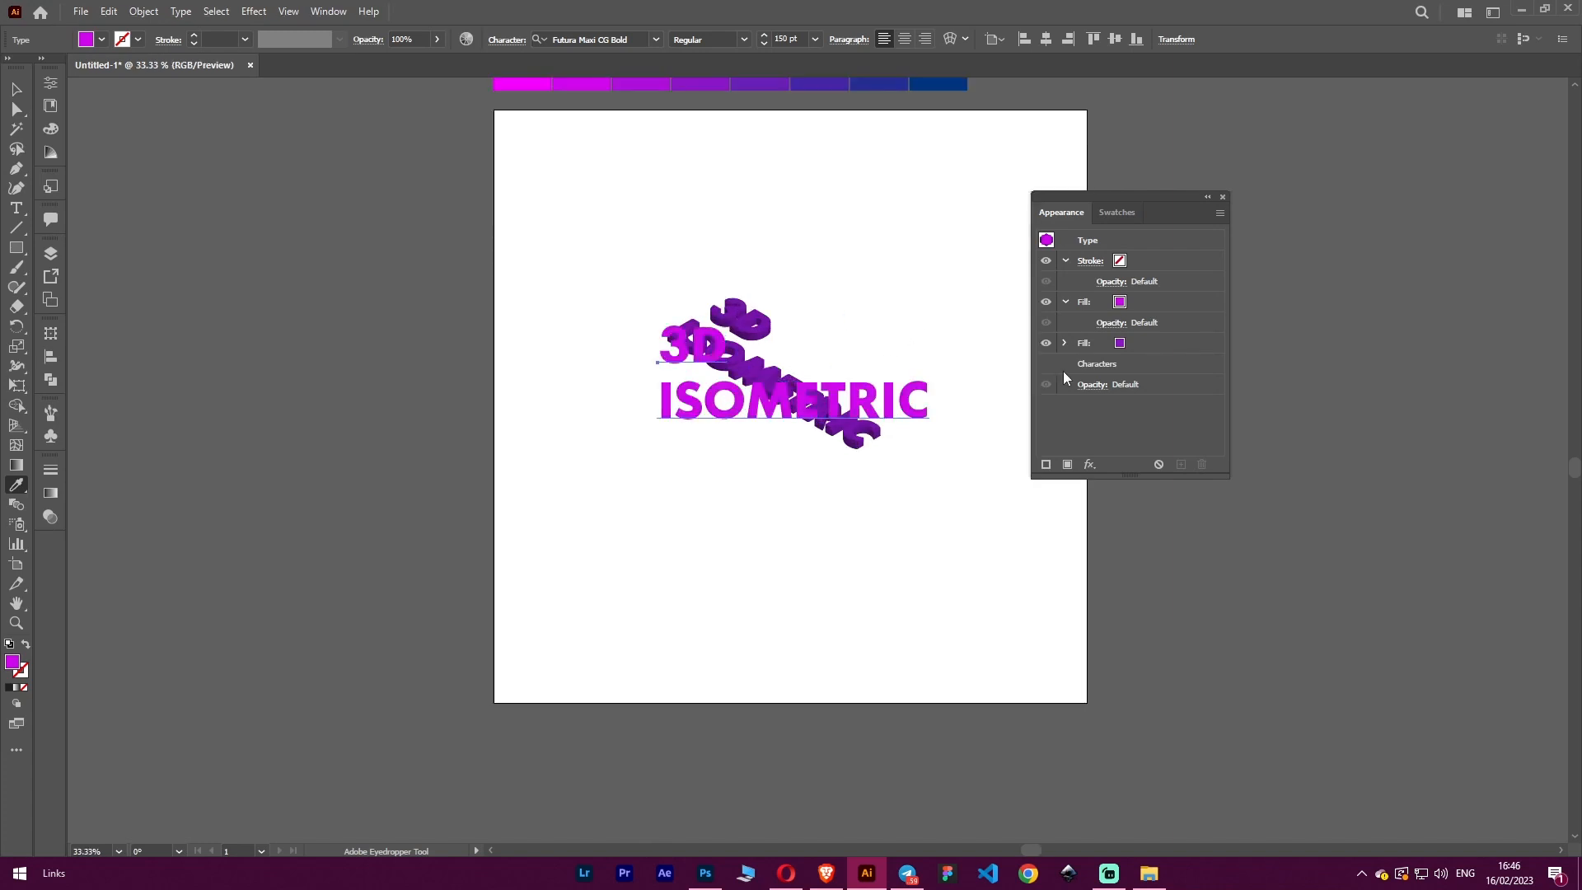
Apply the 3D Rotate (Classic) effect to the upper magenta-violet fill with the position Isometric Top.
left_click(1169, 304)
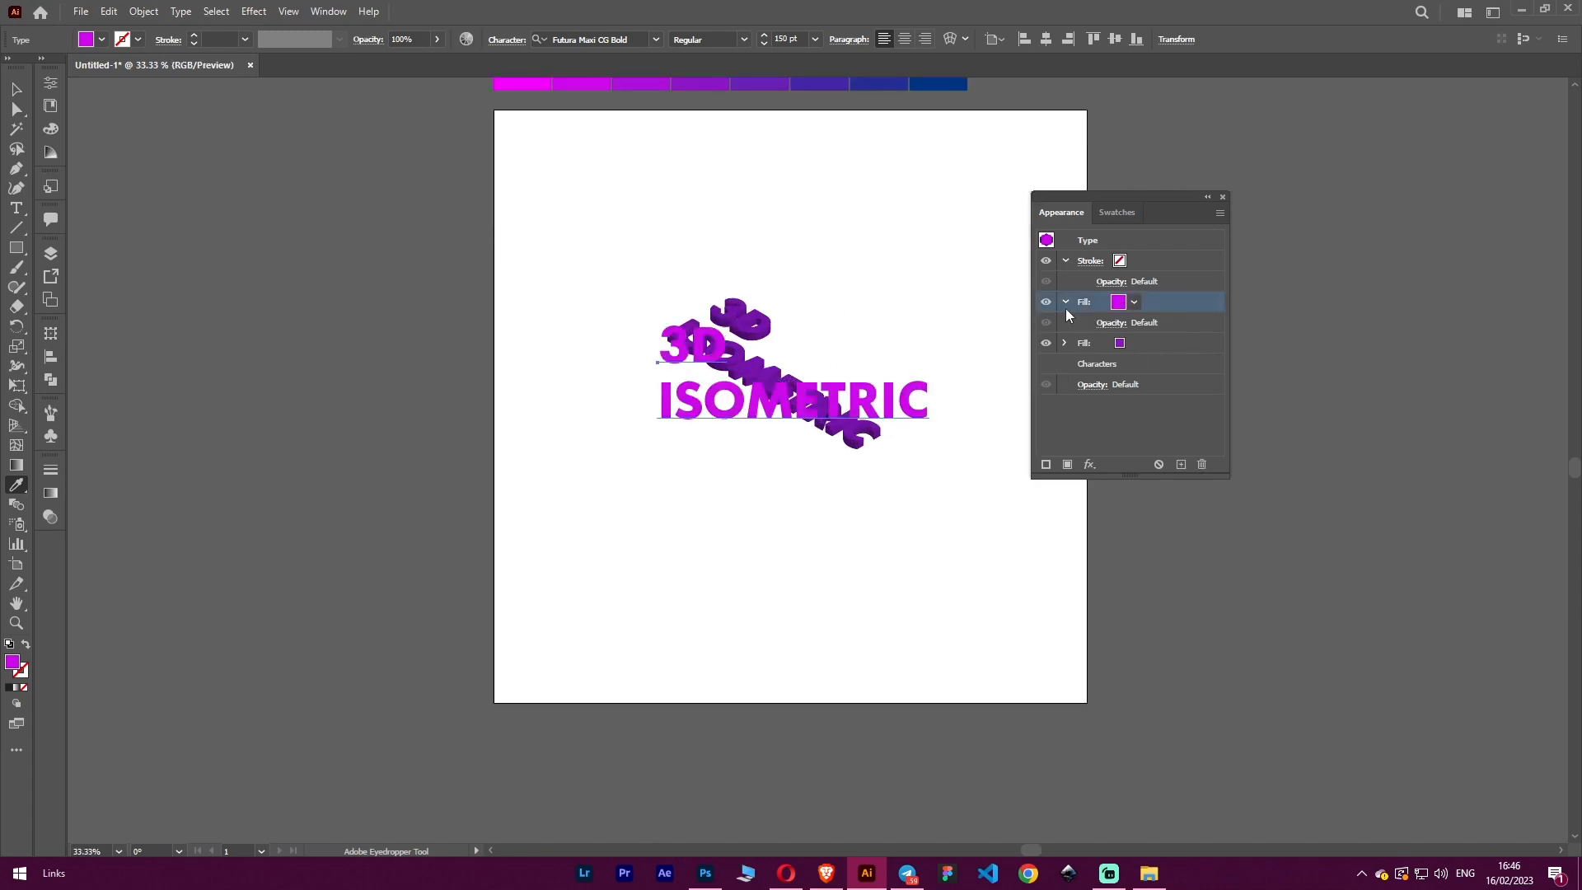
left_click(1090, 465)
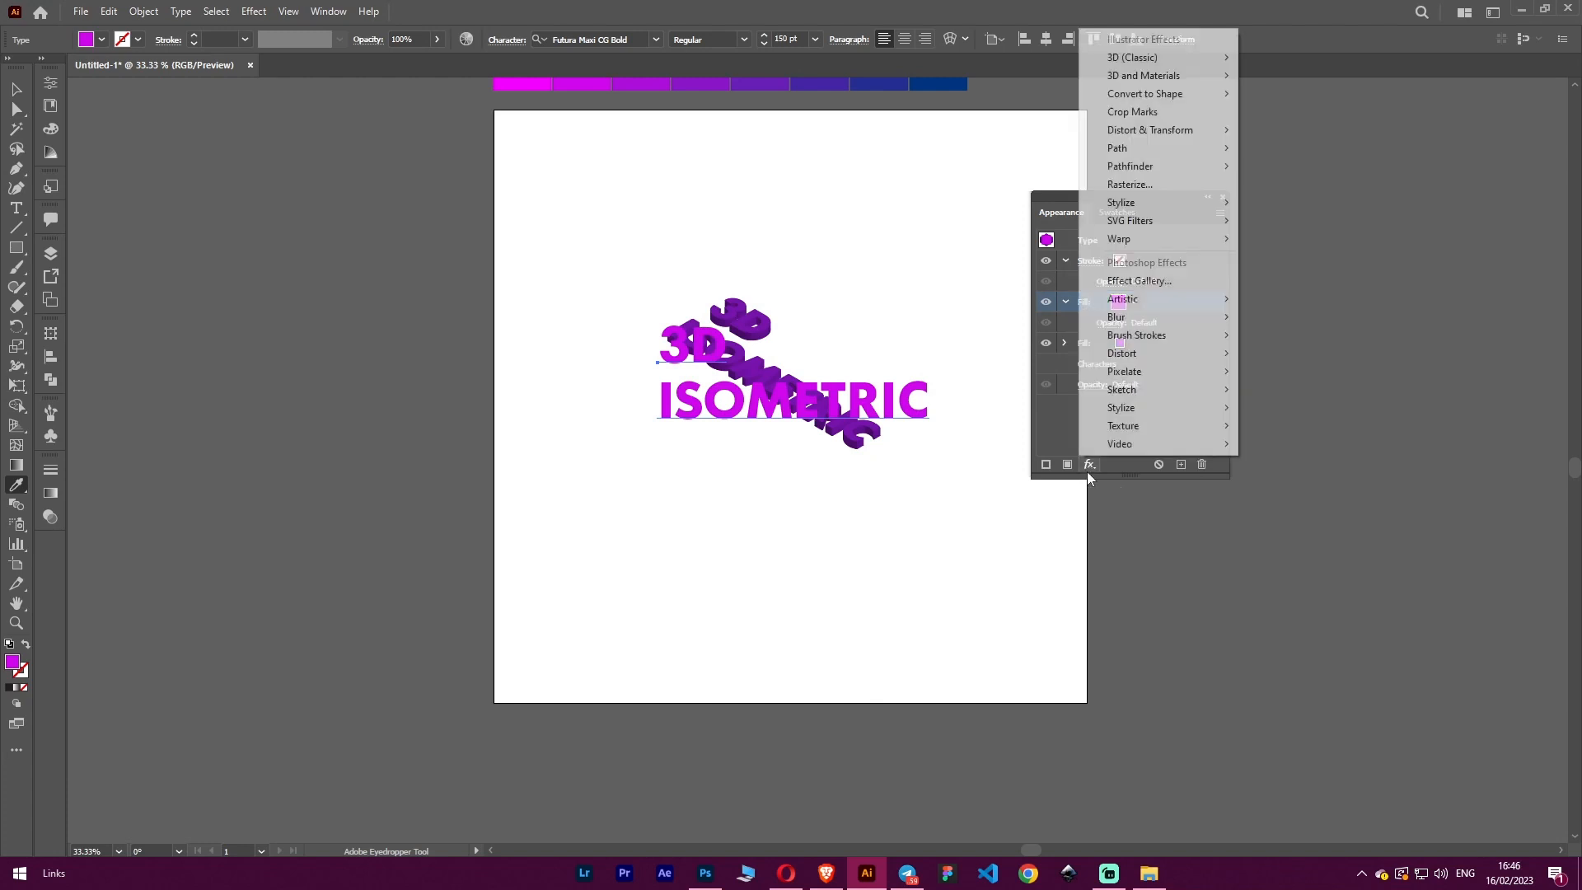
mouse_move(1200, 51)
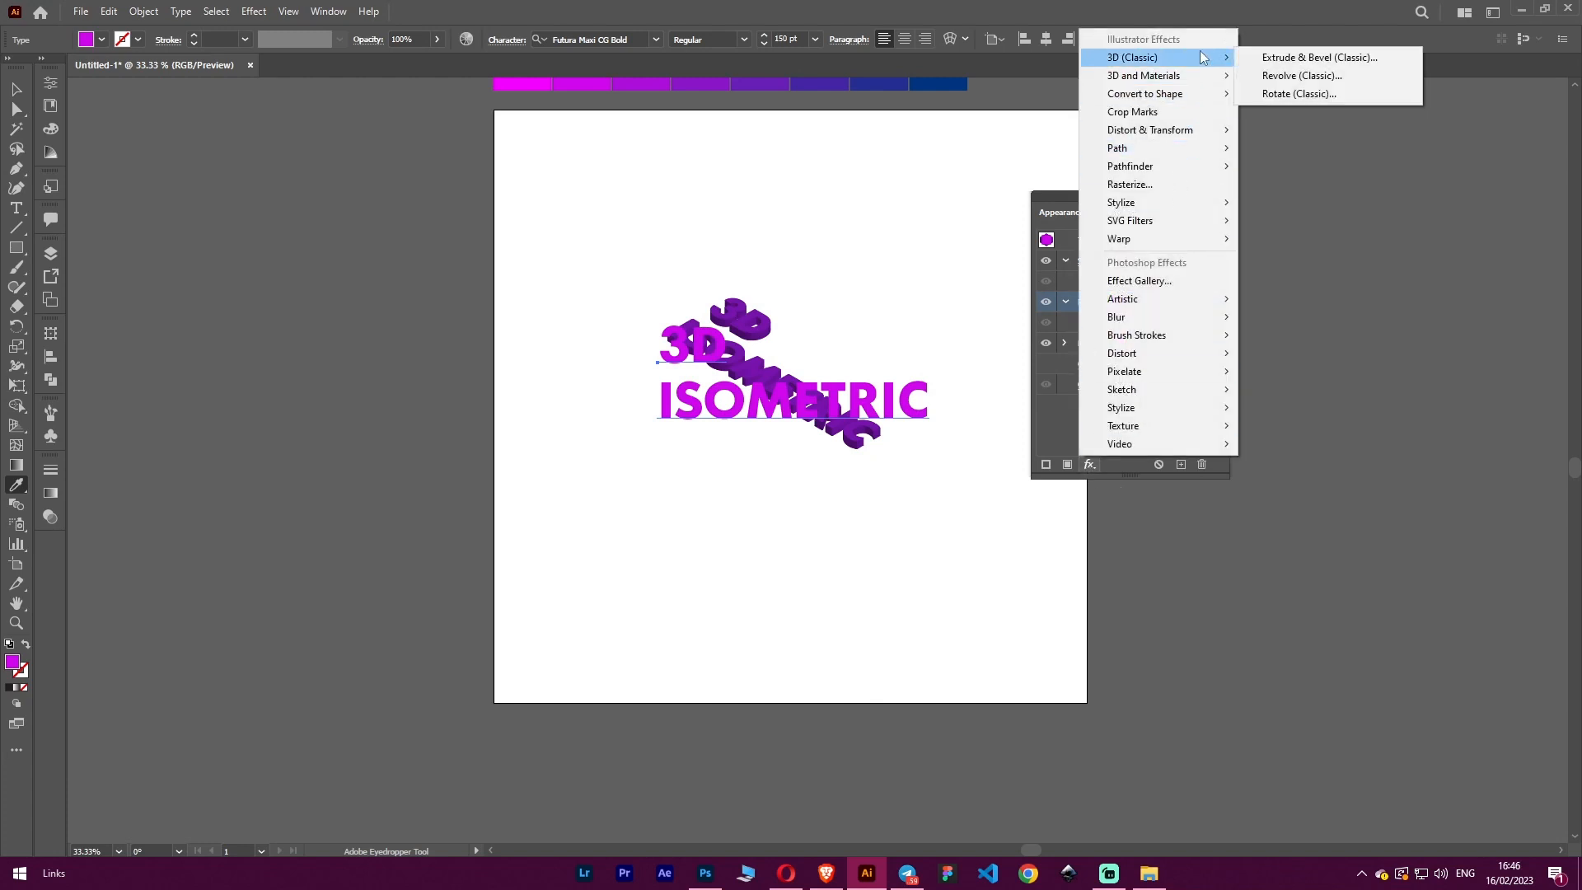
left_click(1330, 94)
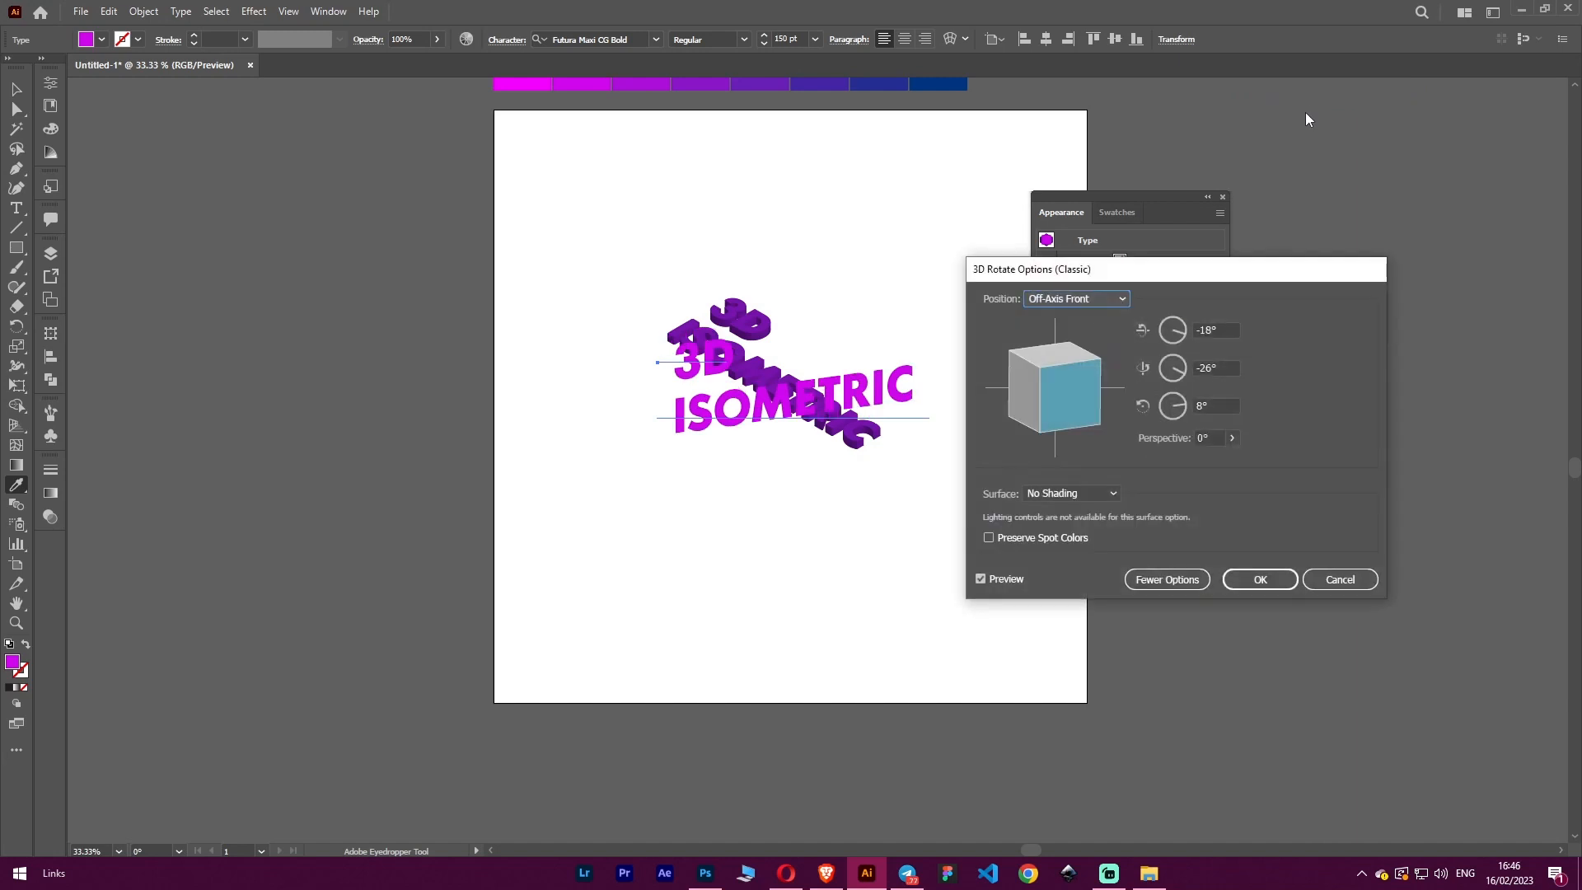
left_click(1104, 302)
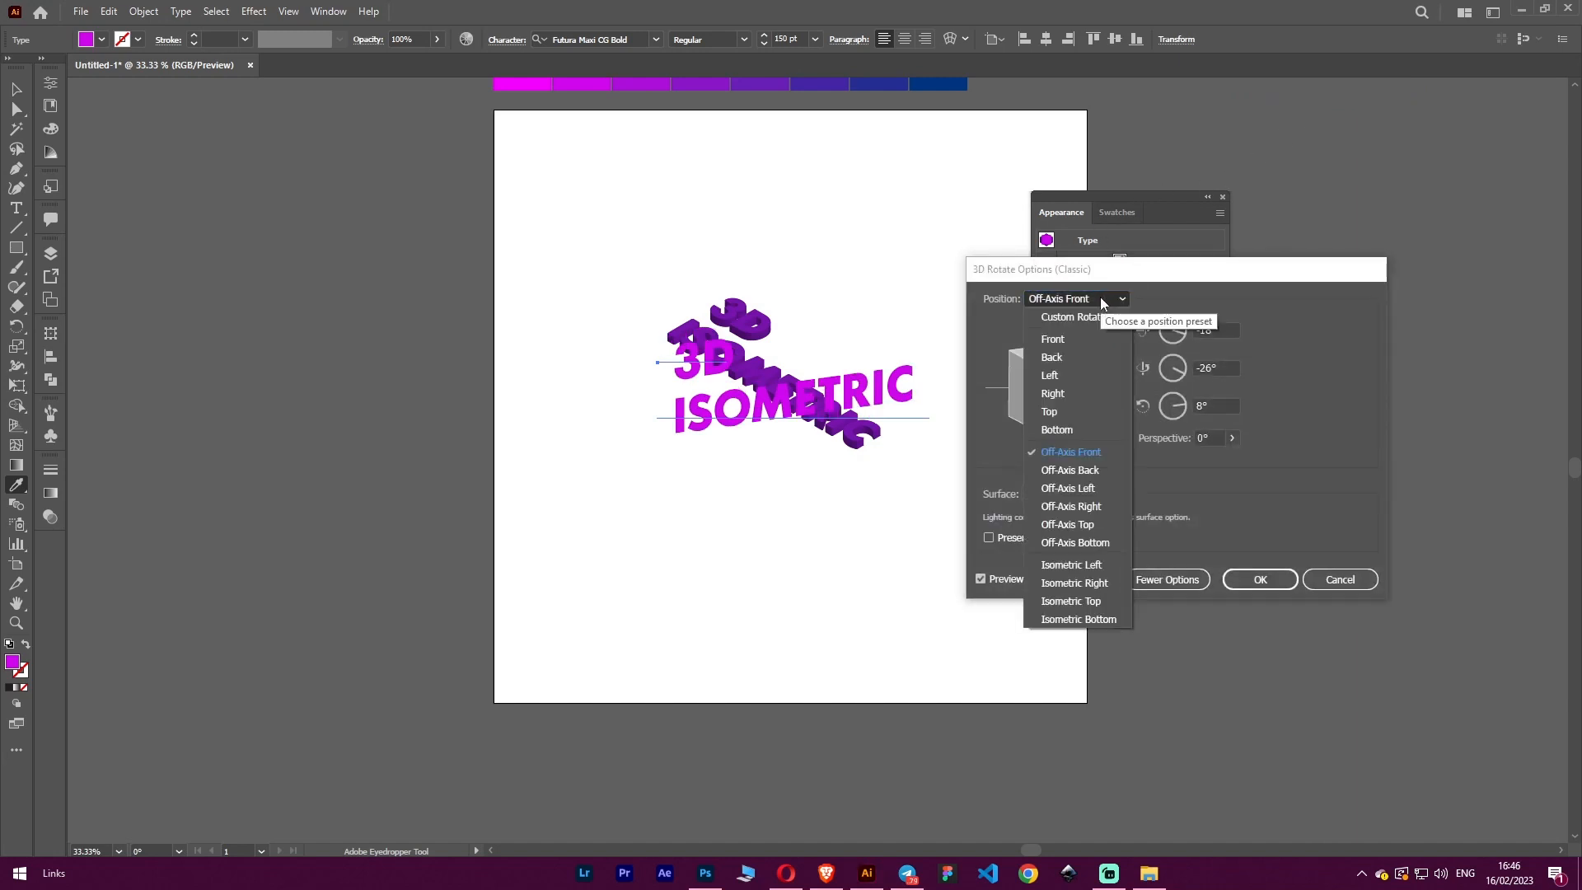
left_click(1094, 607)
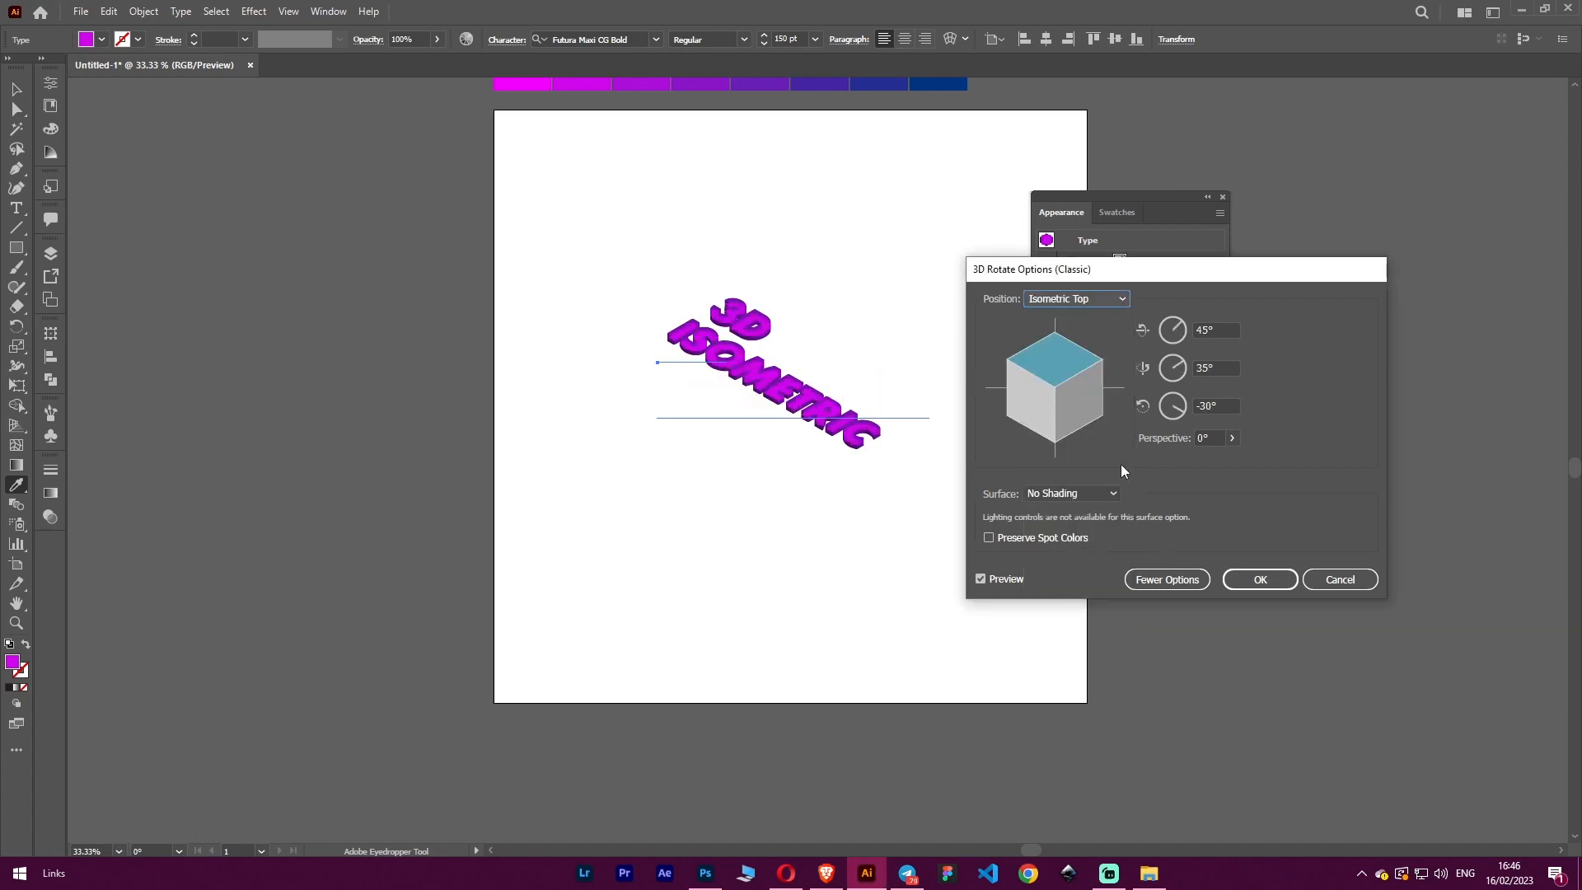
left_click(1265, 581)
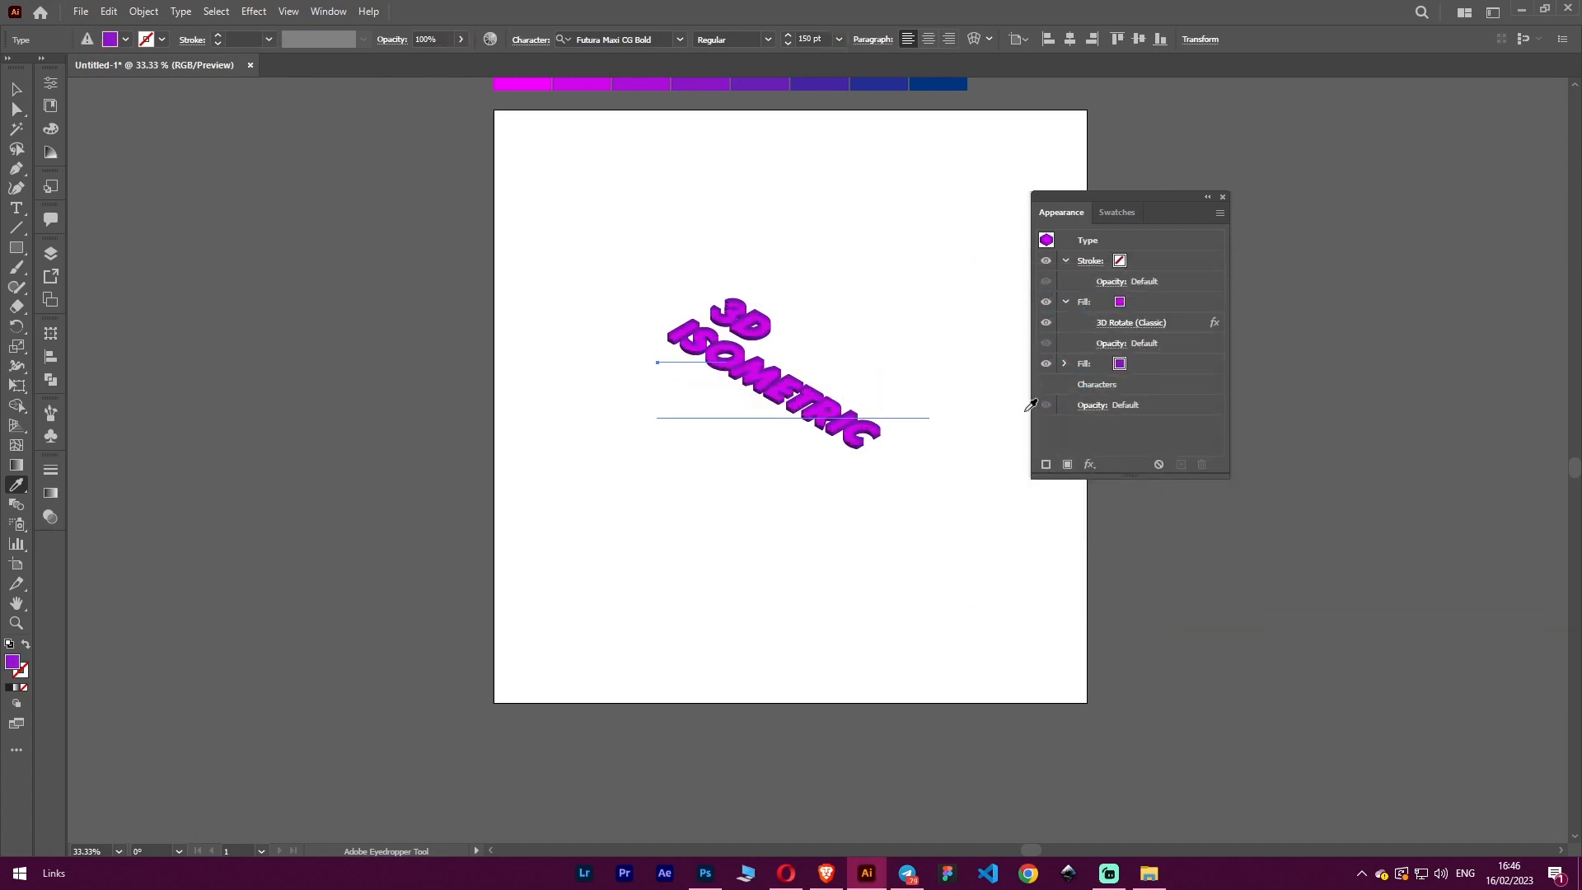
Add a Transform effect to the rotated magenta-violet fill with a vertical move of -12.3 px.
scroll(714, 325, "up", 3)
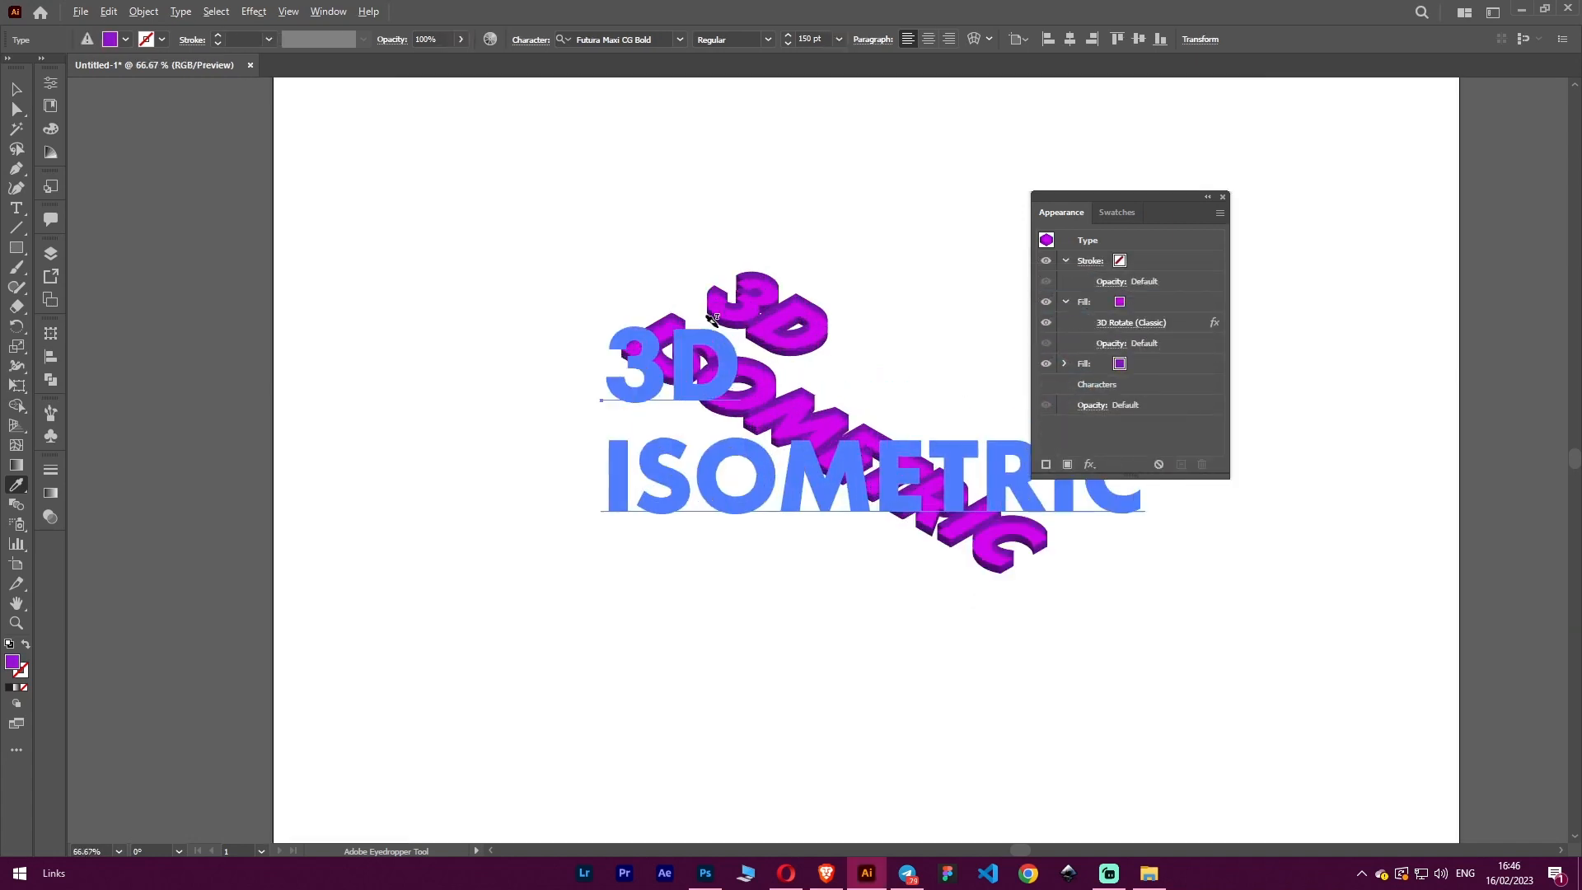
scroll(725, 328, "down", 2)
scroll(754, 326, "up", 2)
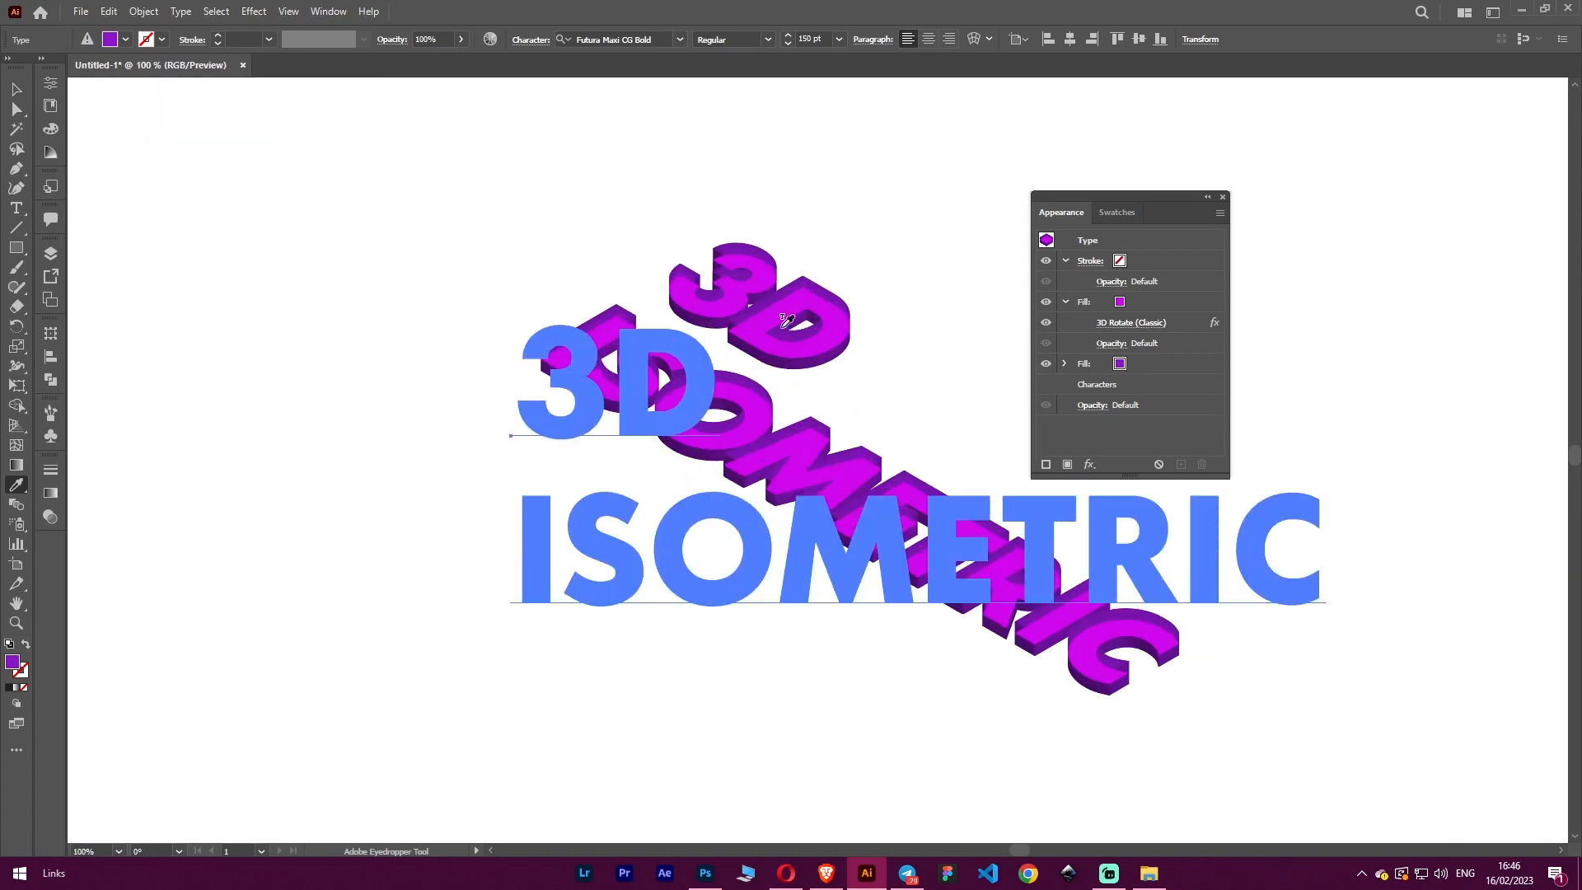
scroll(805, 256, "up", 1)
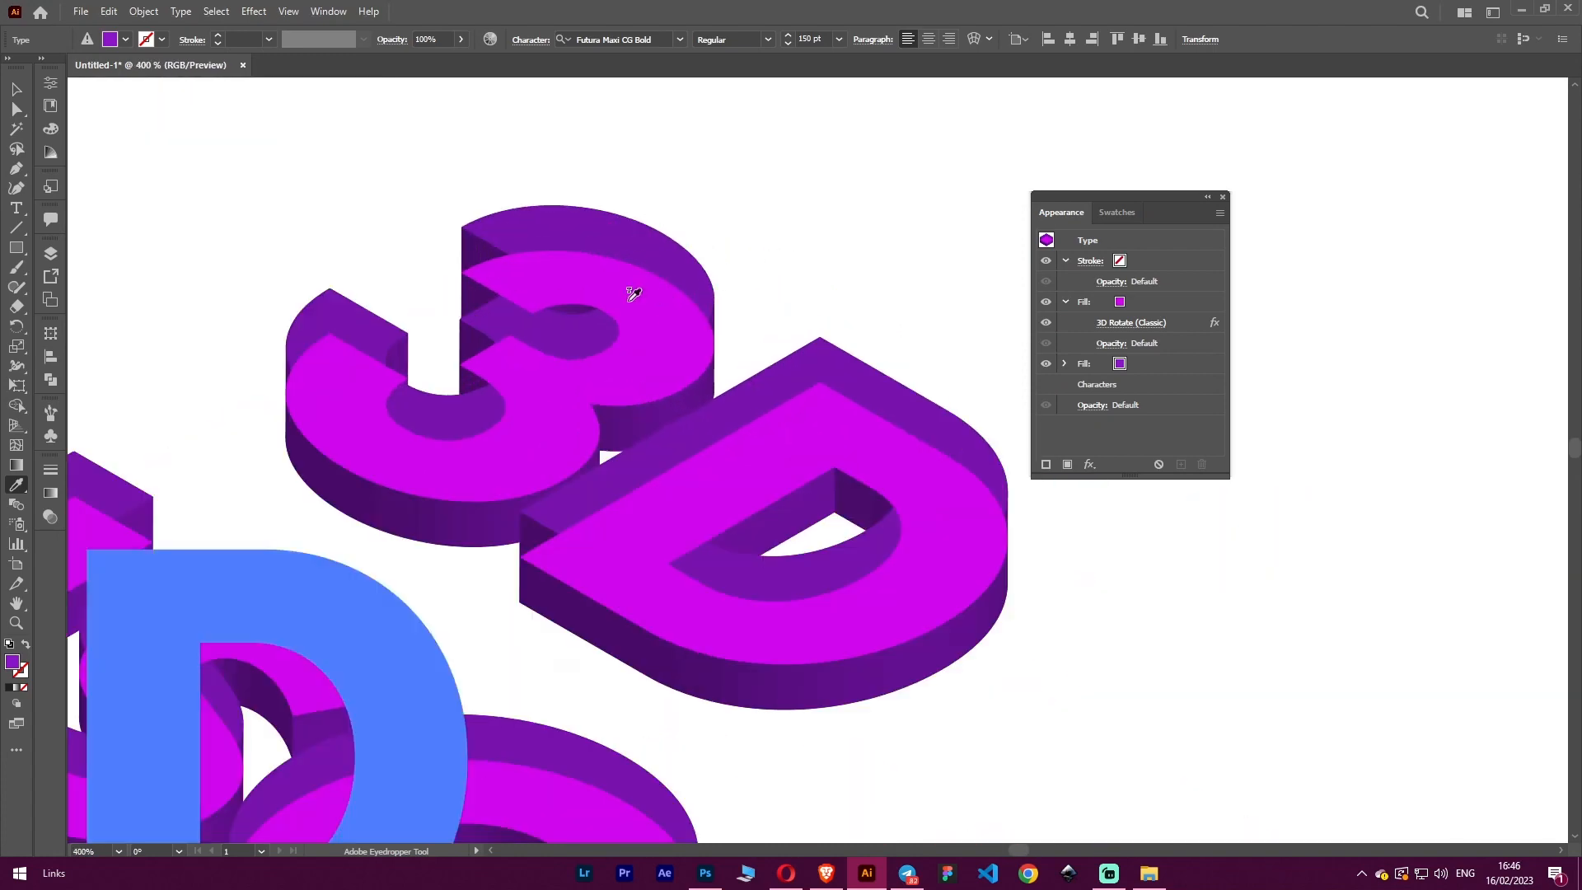
scroll(651, 338, "up", 3)
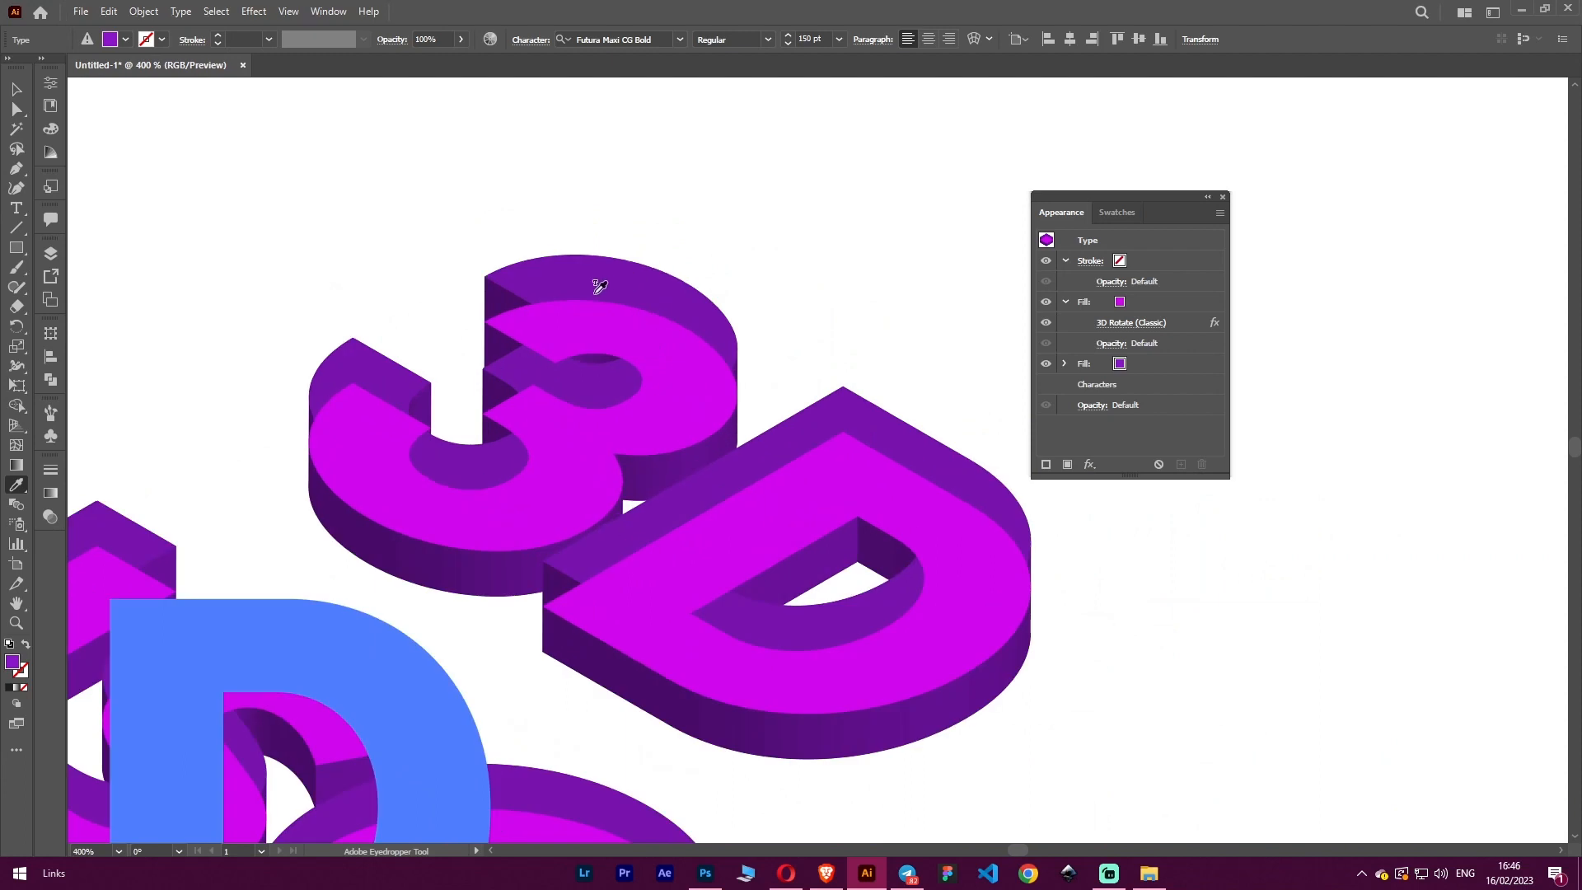
scroll(595, 280, "down", 3)
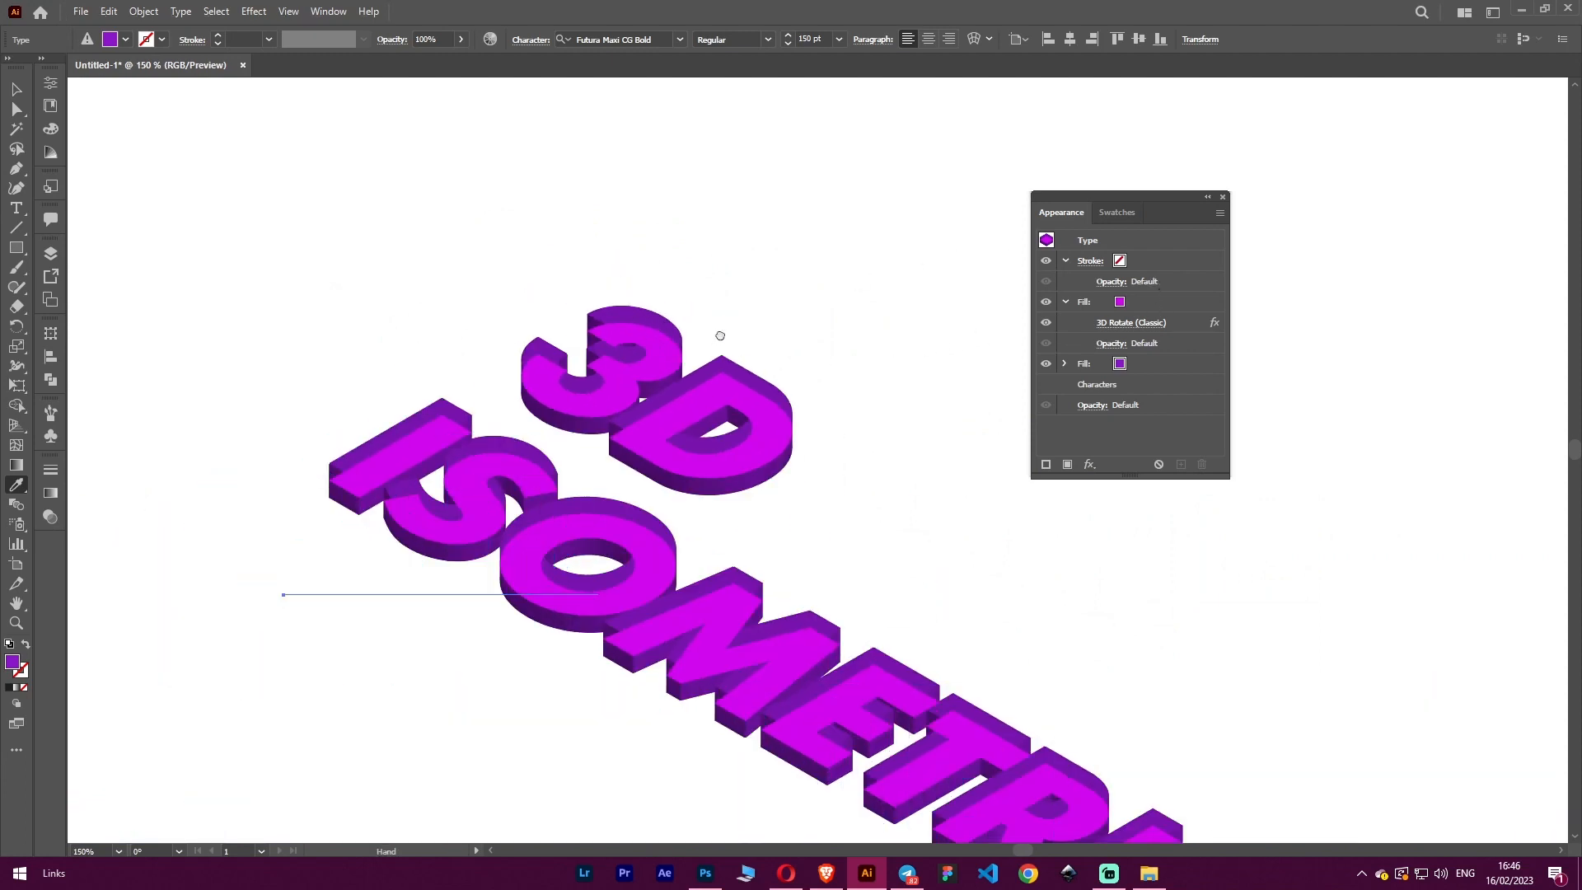
left_click_drag(720, 339, 749, 240)
left_click(1211, 307)
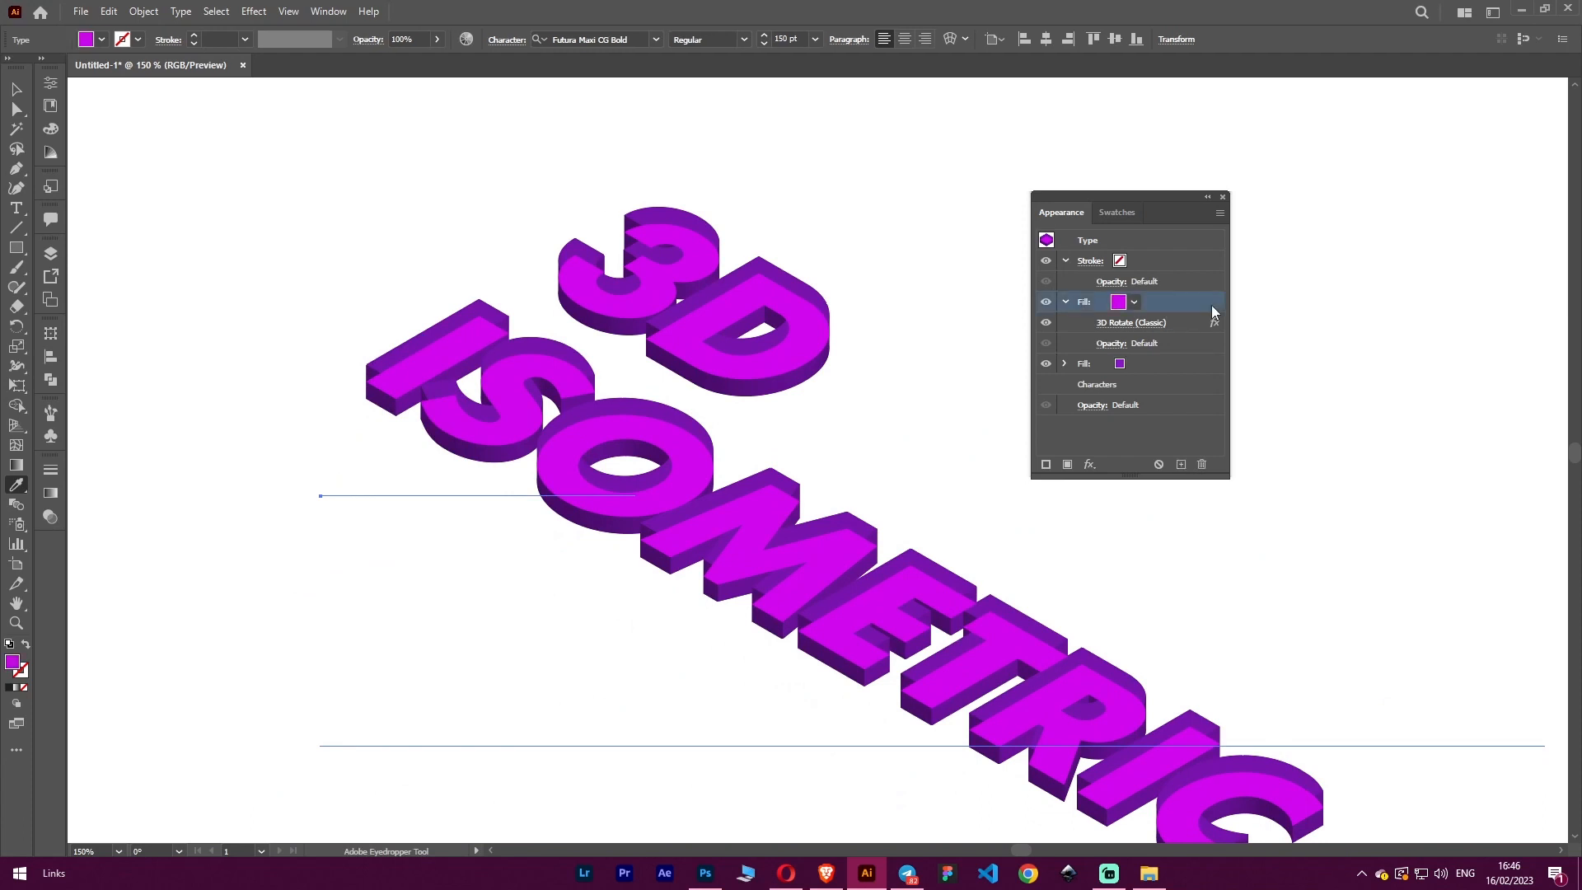
left_click(1089, 463)
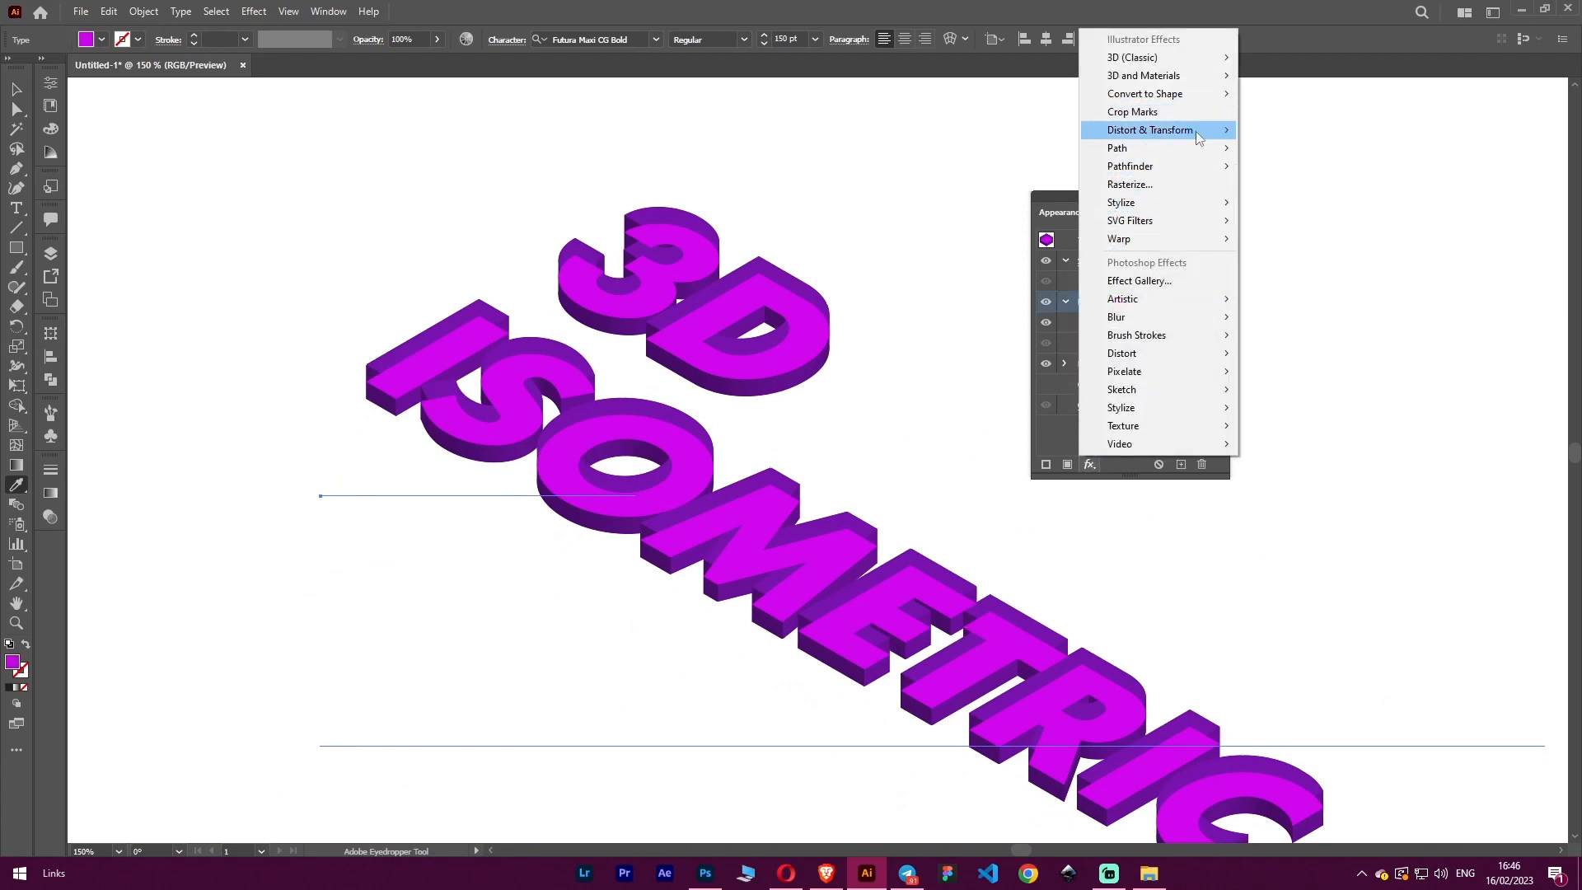
mouse_move(1174, 130)
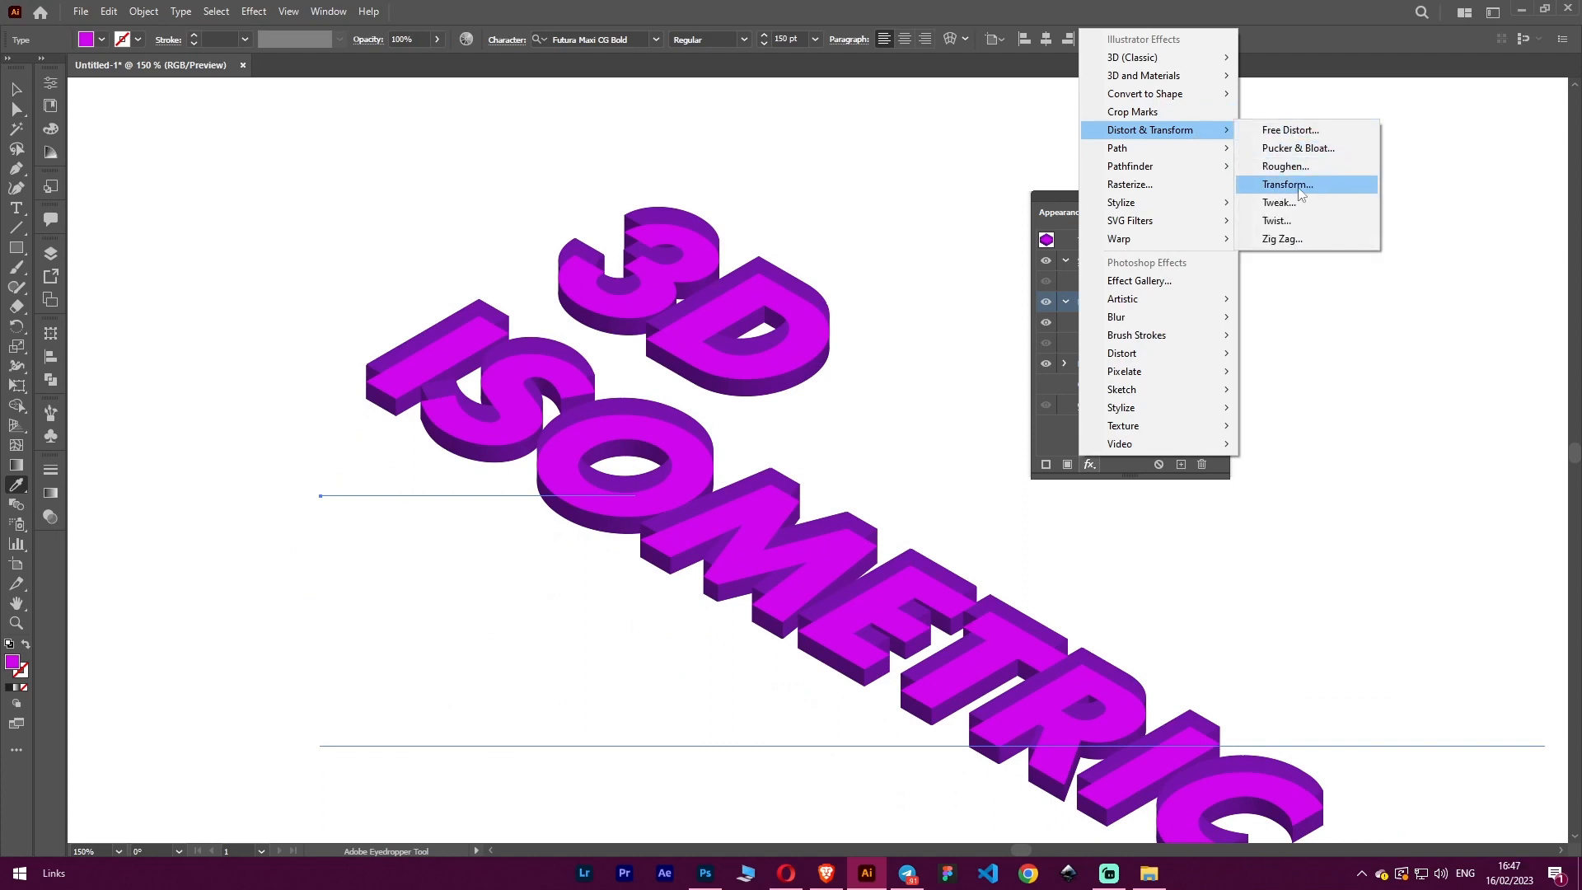
left_click(1287, 188)
left_click_drag(1244, 292, 1144, 200)
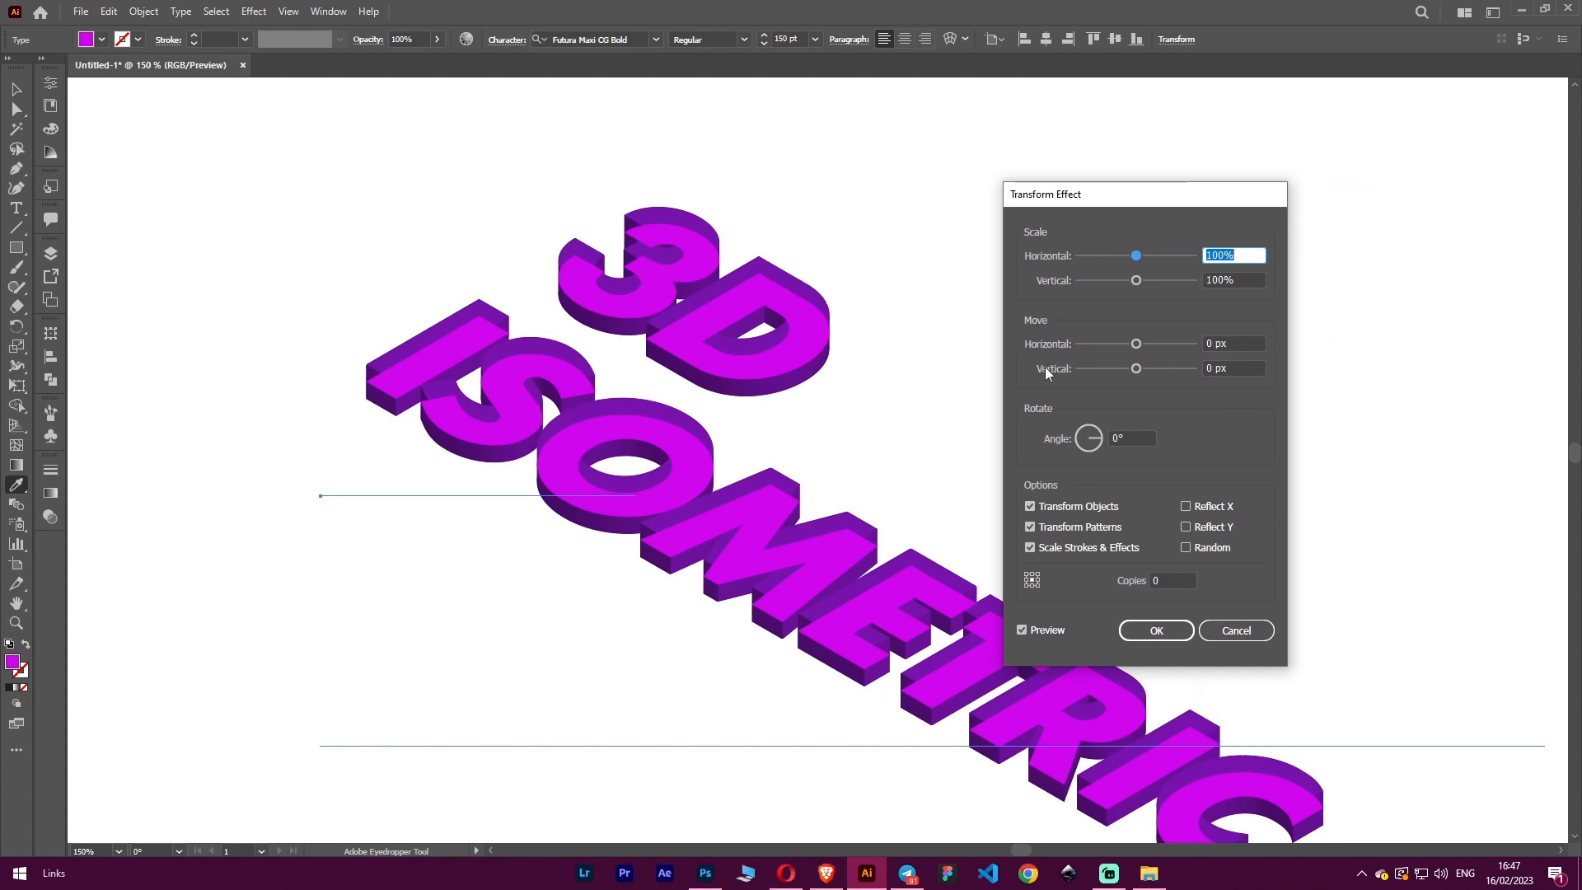
left_click(1236, 368)
type("-12")
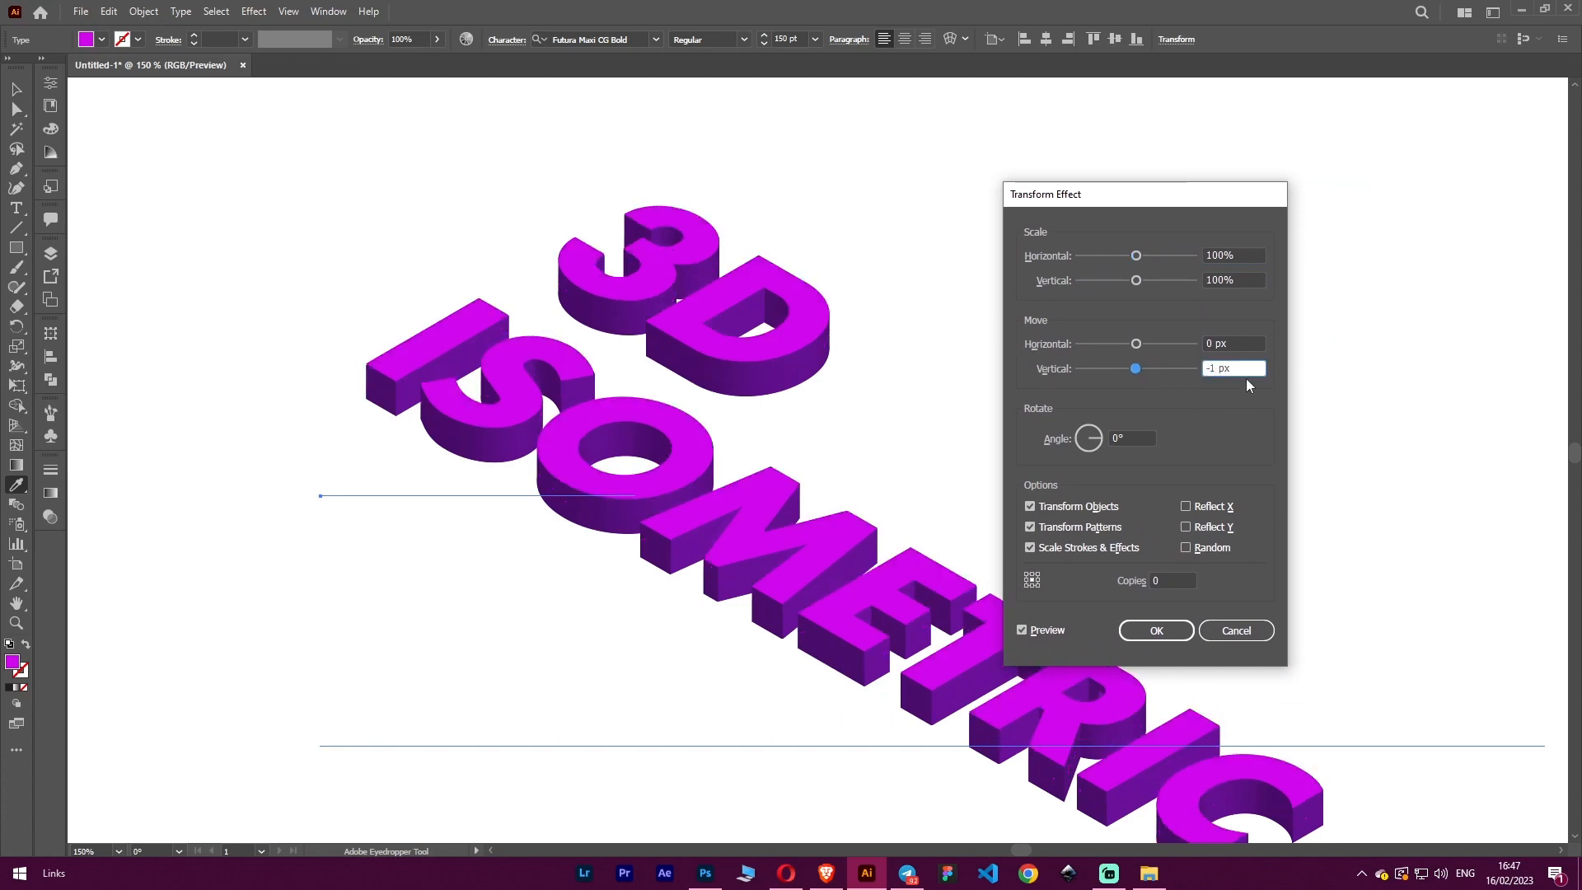
type(".3")
left_click(1185, 636)
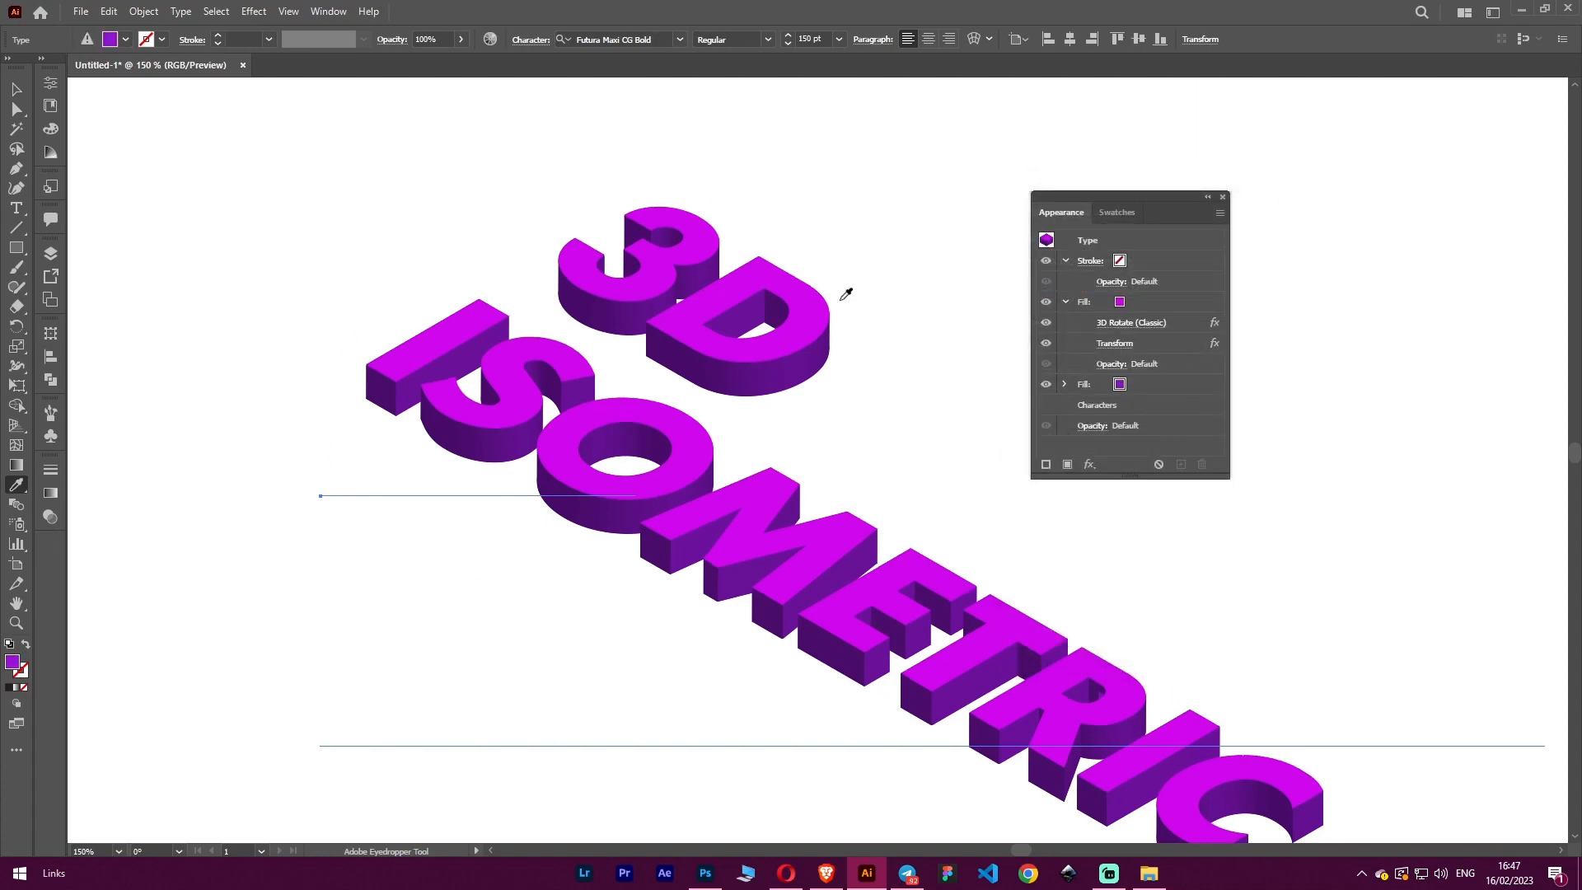
scroll(777, 327, "up", 6)
scroll(777, 327, "down", 4)
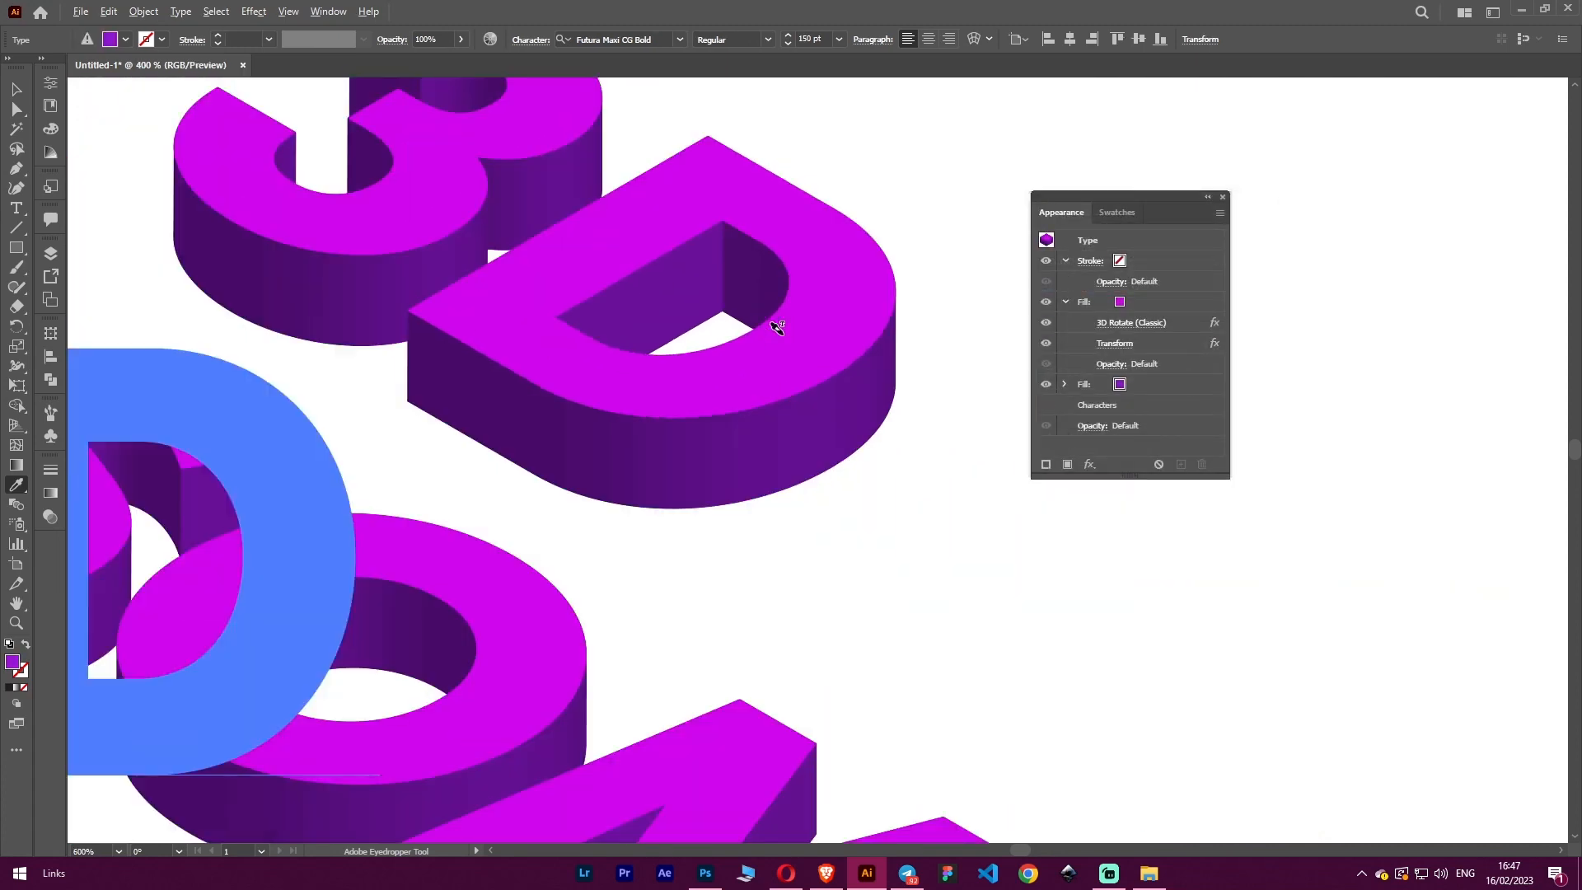
scroll(777, 327, "down", 6)
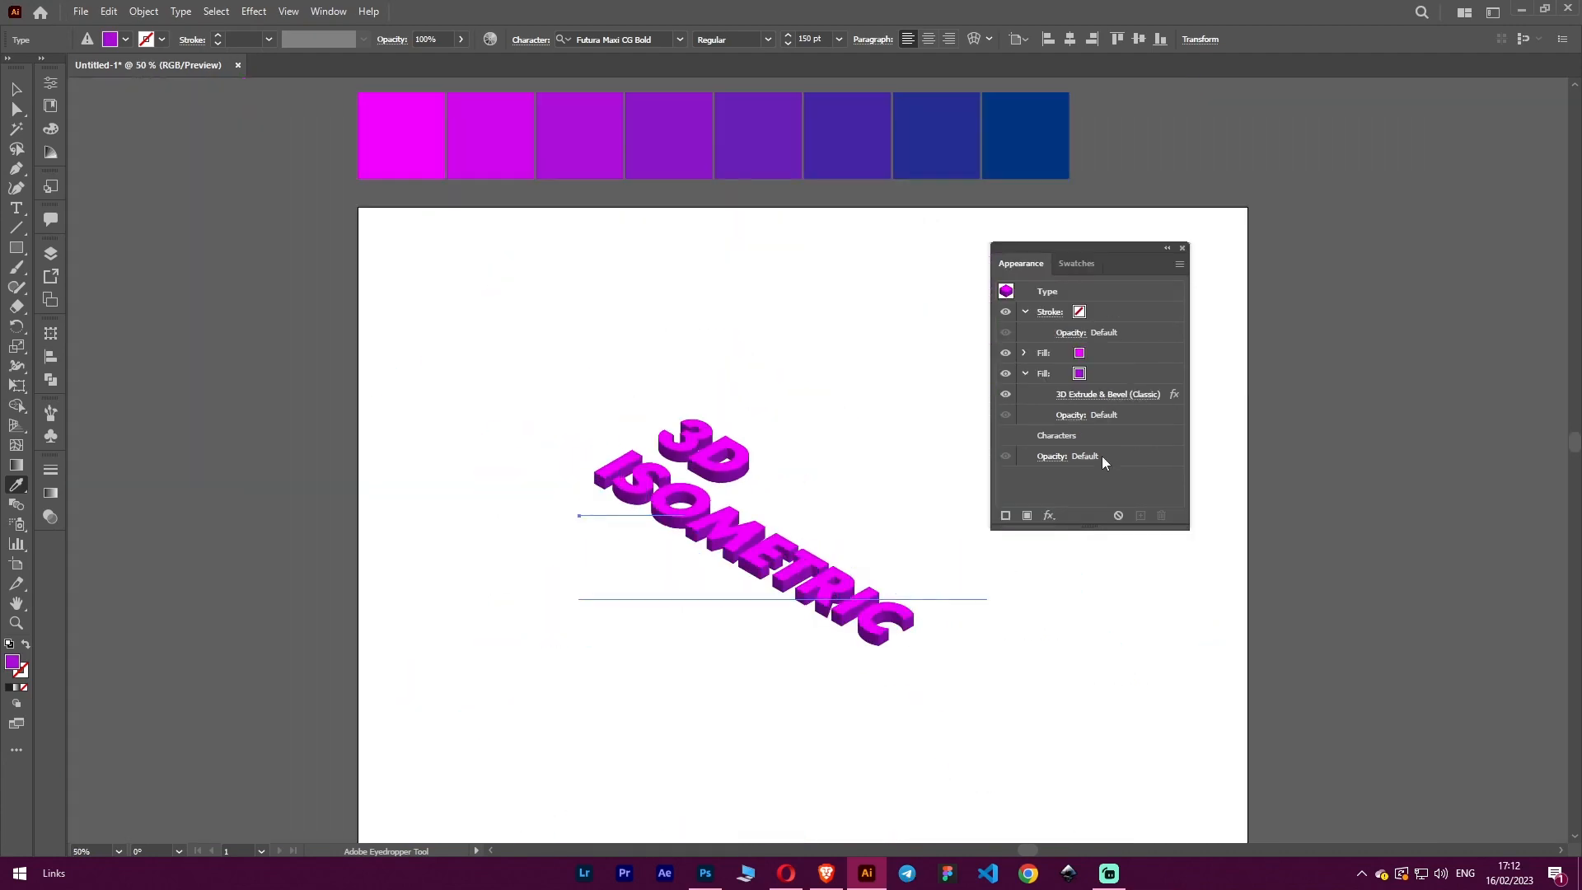
Add a new fill below the extruded purple fill and color it with the dark blue of the palette strip's last square.
left_click(1120, 436)
left_click(1026, 515)
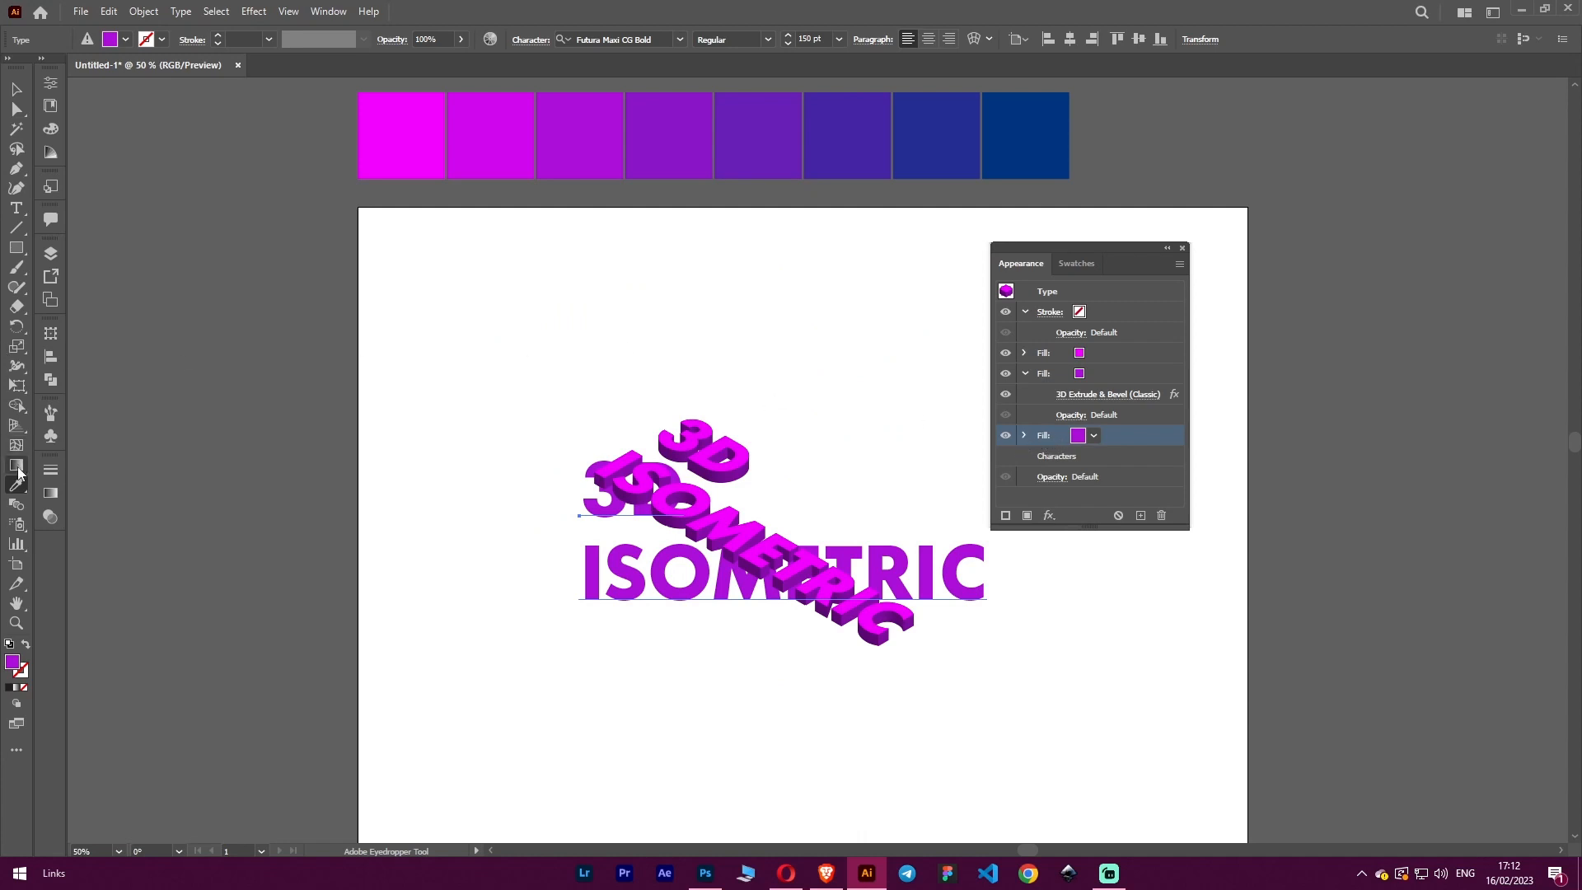
left_click(1015, 134)
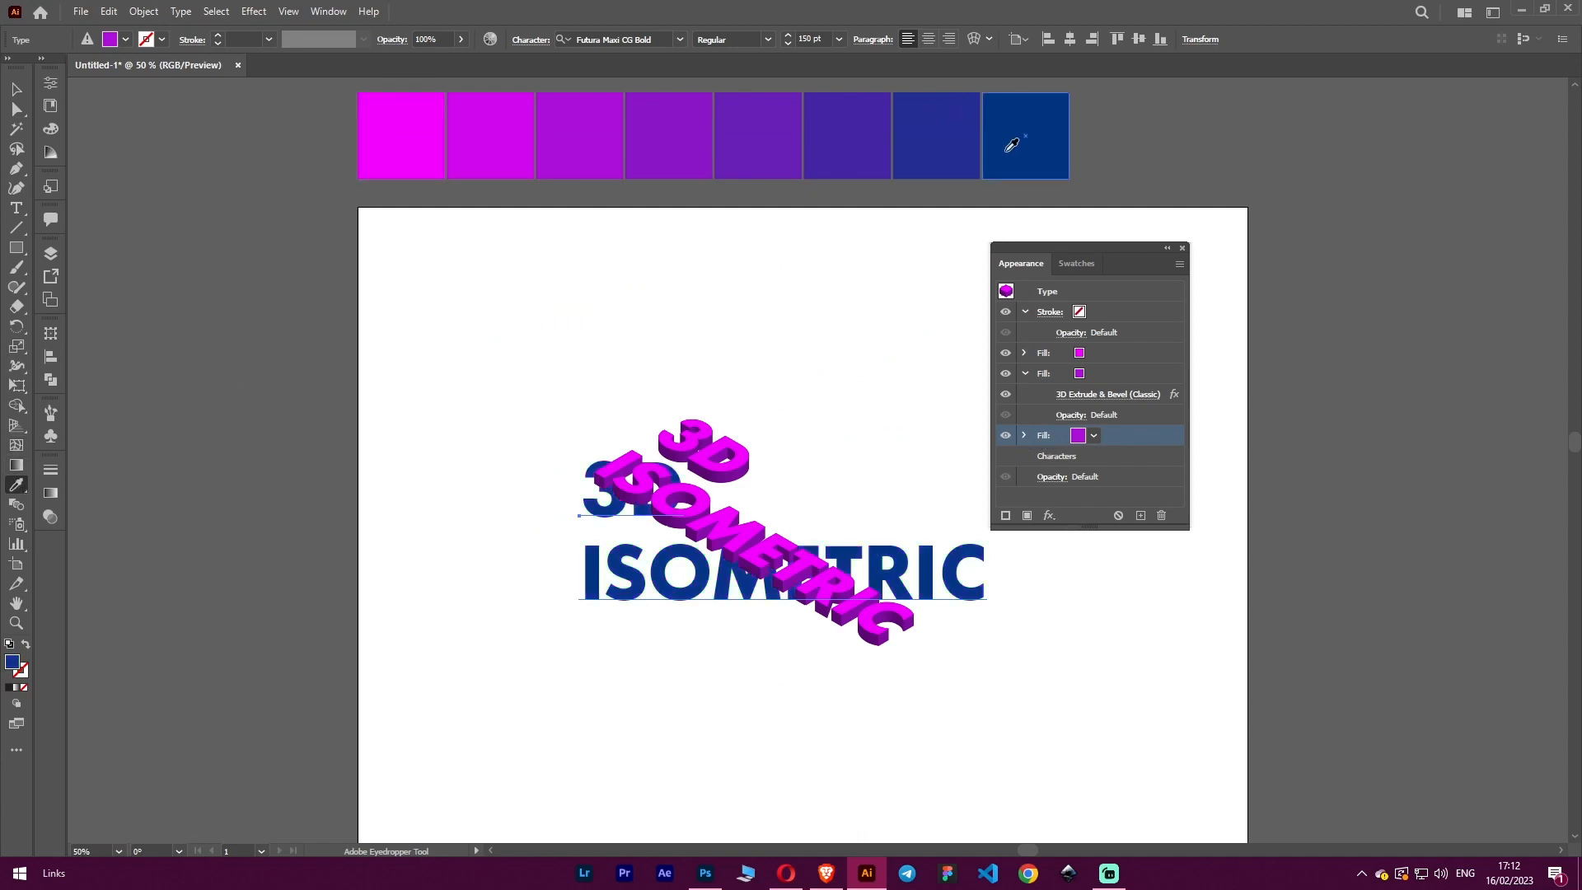
left_click(1113, 464)
left_click(1123, 436)
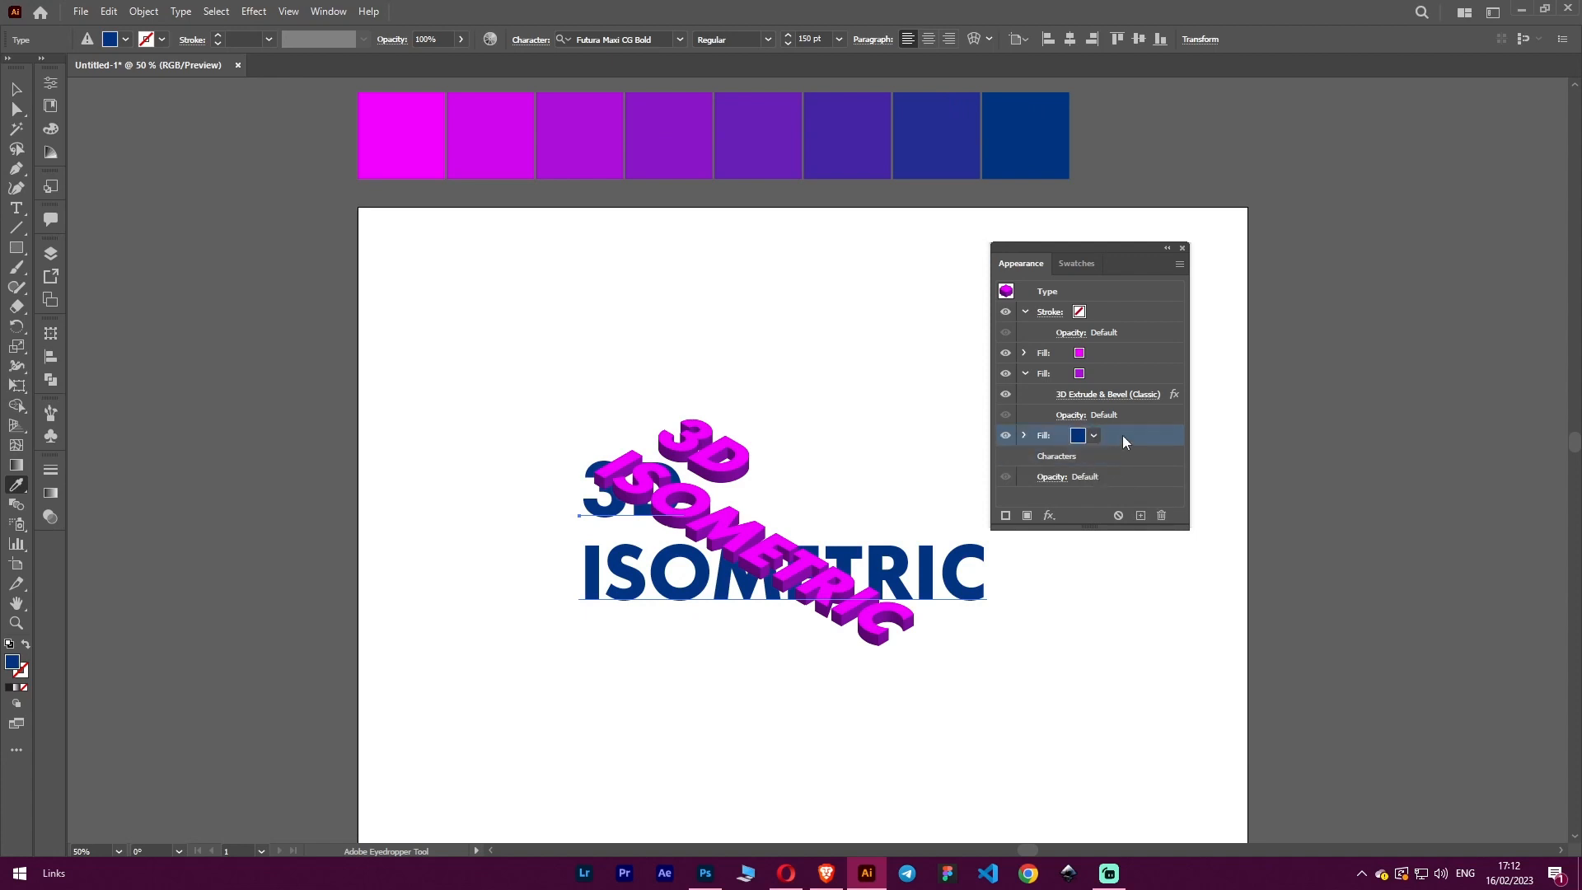
Apply 3D Extrude & Bevel (Classic) to the dark blue fill with Isometric Top, 30 pt extrude depth, Draw Hidden Faces and Preserve Spot Colors.
left_click(1049, 515)
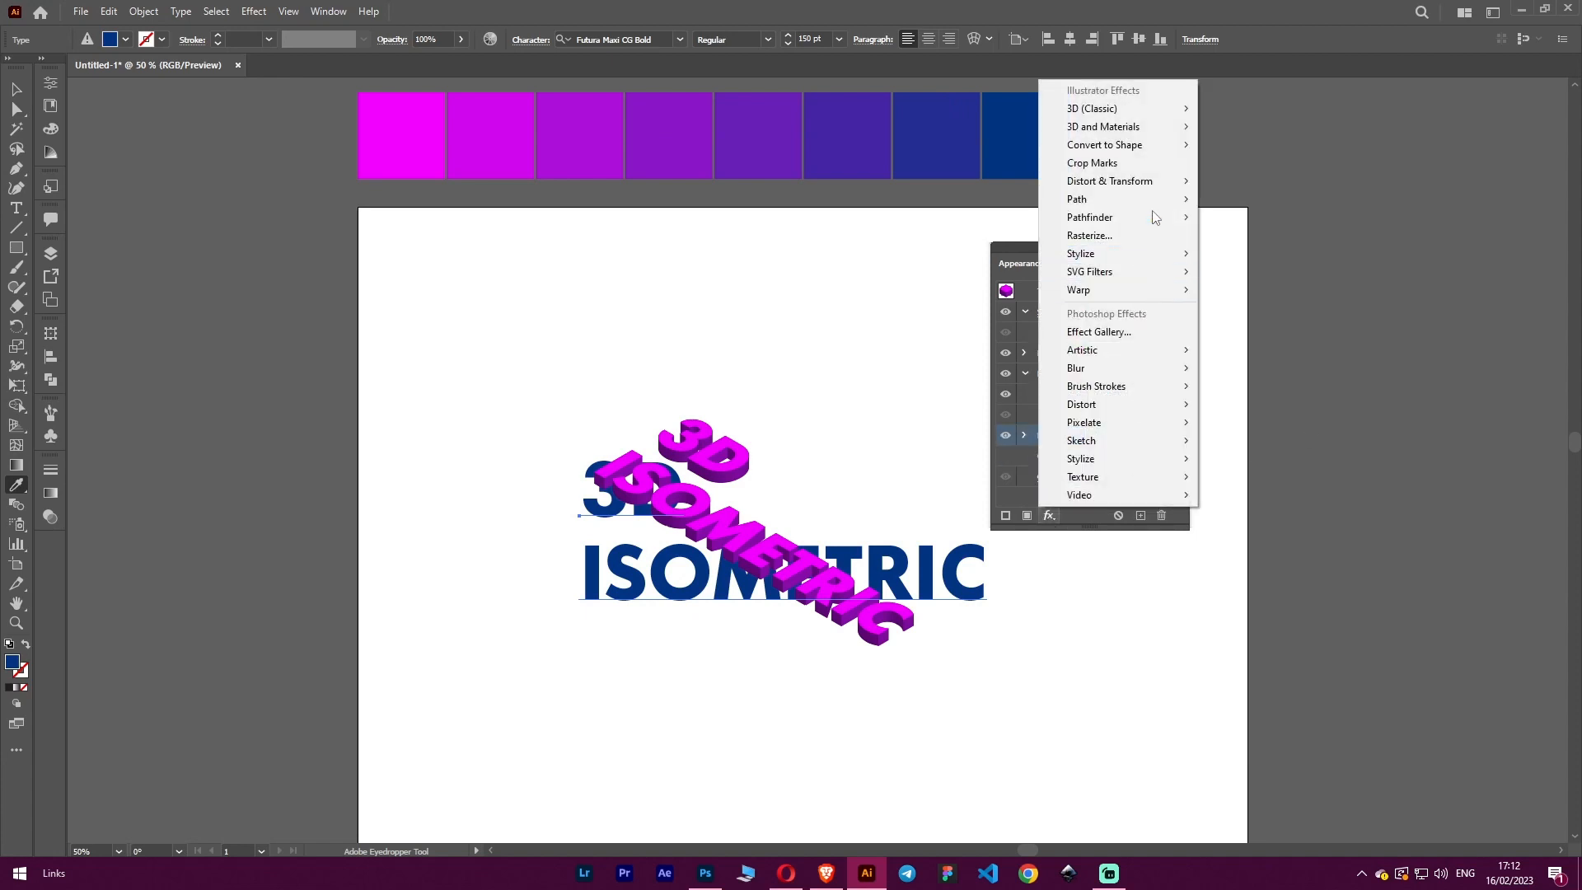
mouse_move(1175, 112)
left_click(1287, 111)
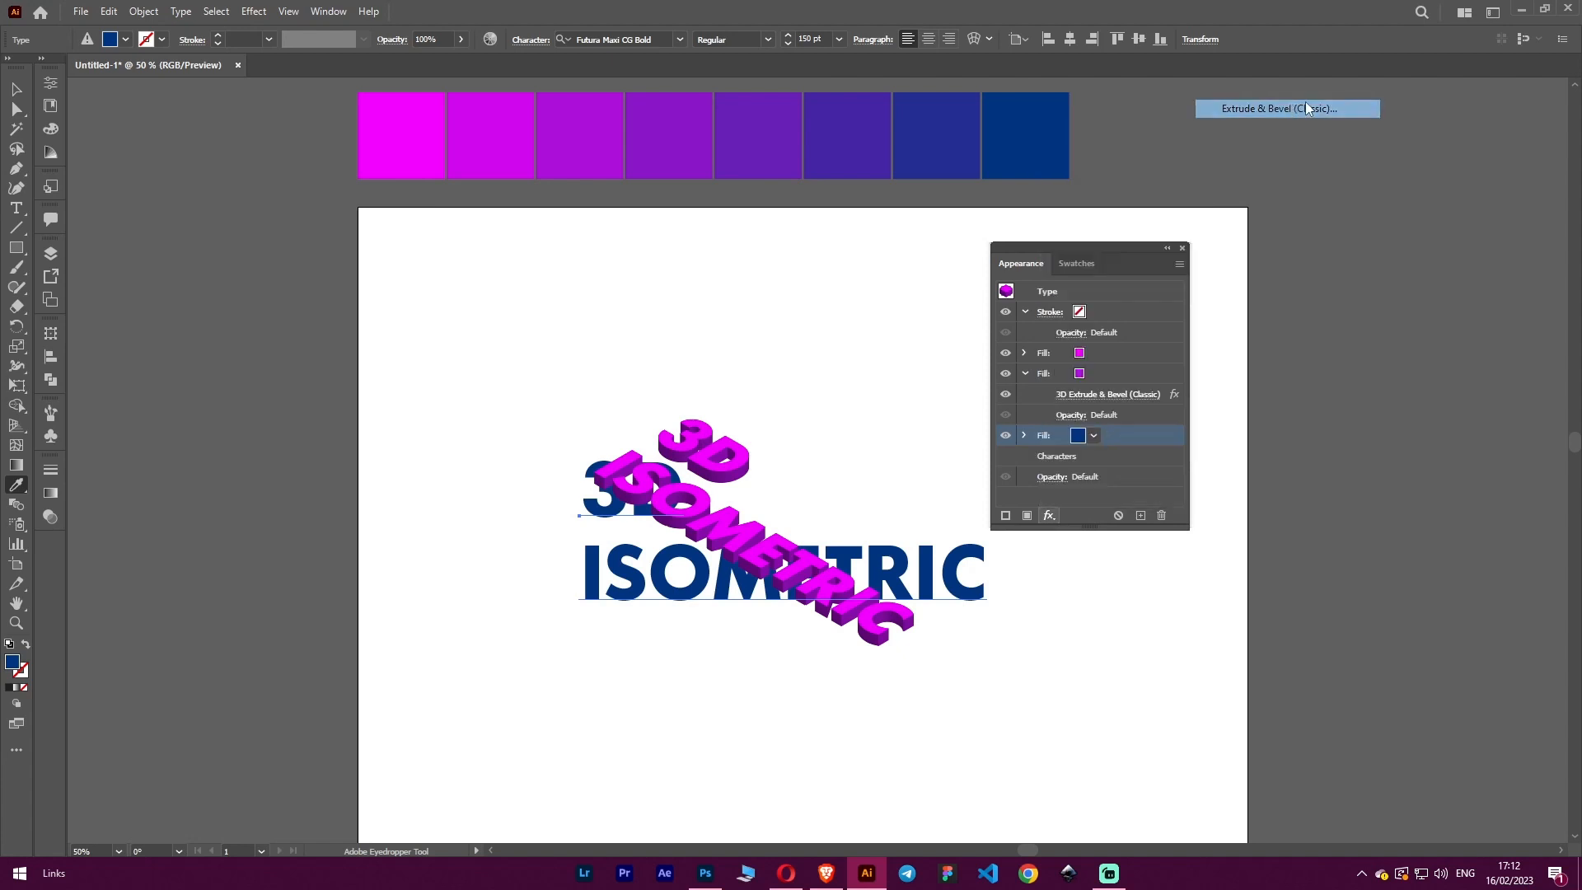
left_click(1098, 506)
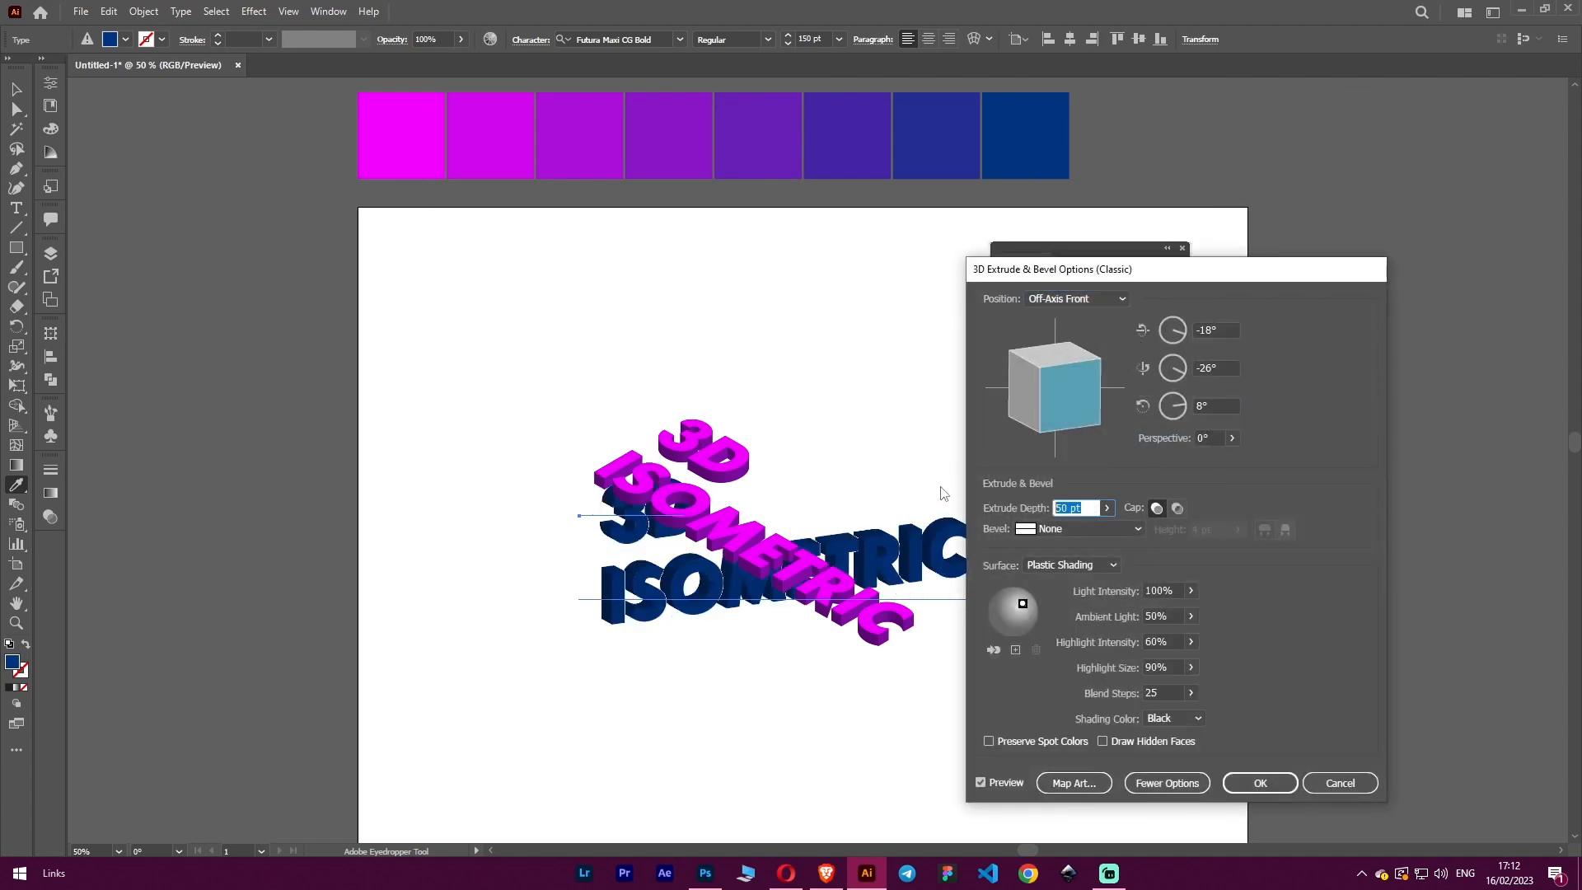
type("30")
left_click(1086, 298)
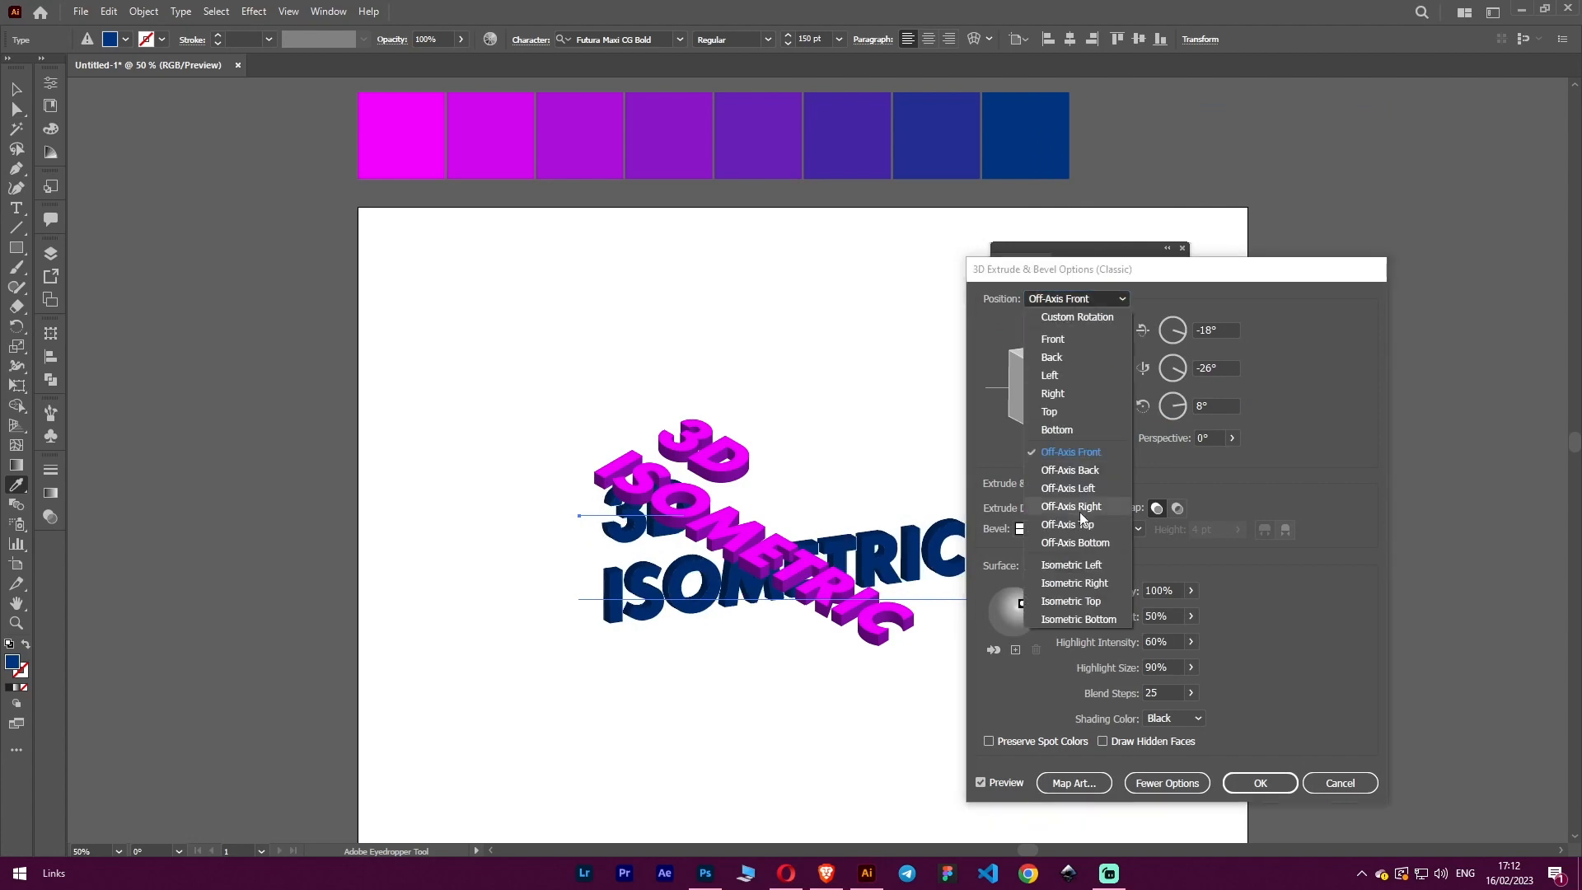
left_click(1089, 601)
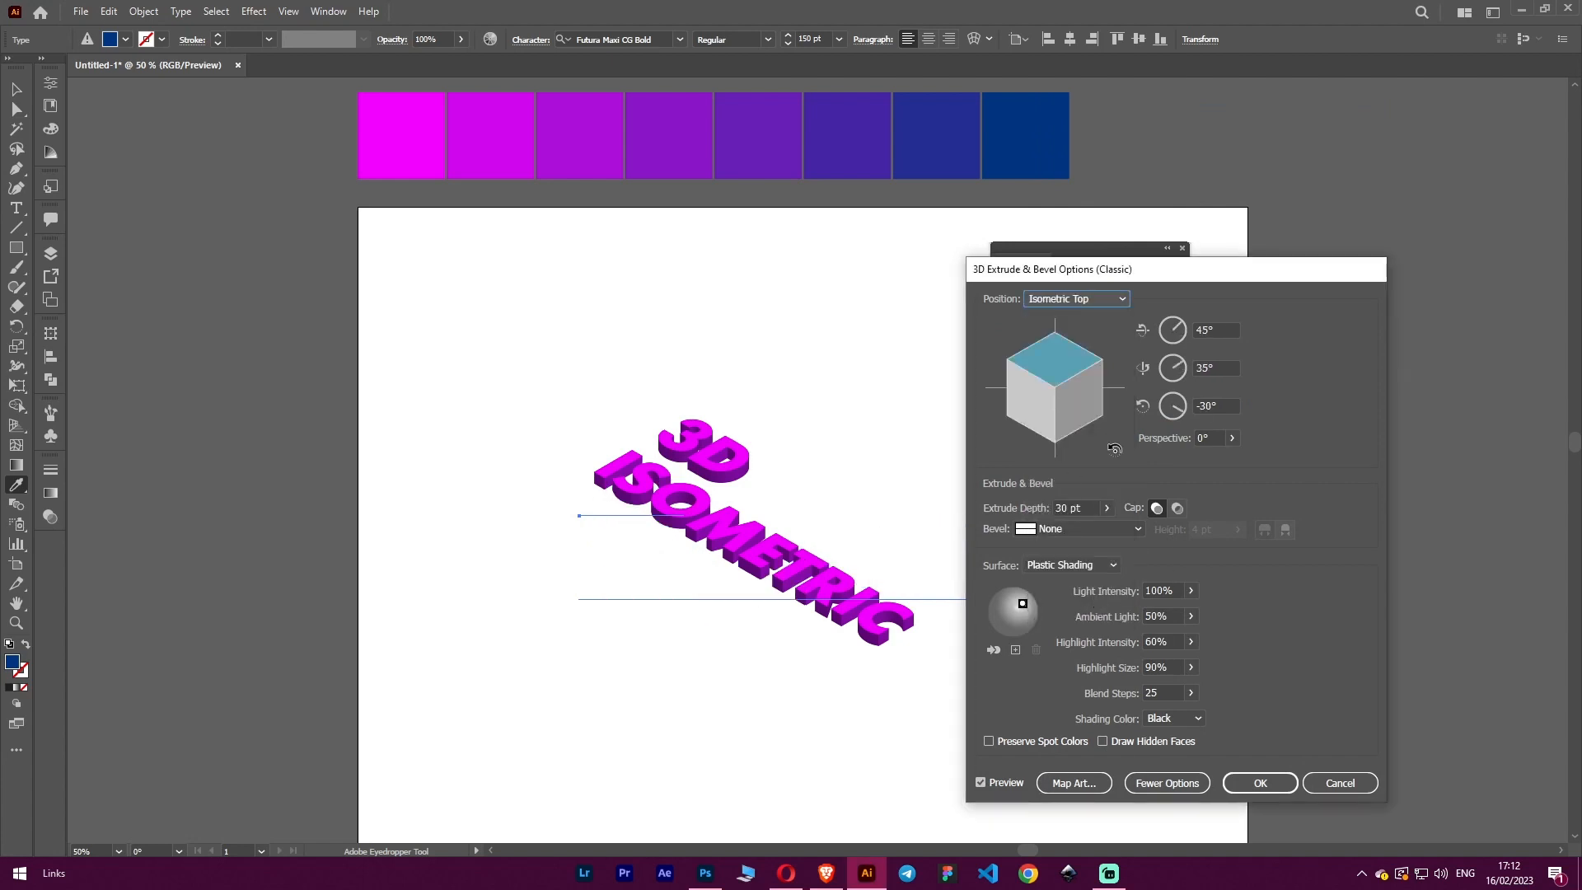
left_click(1142, 742)
left_click(1047, 742)
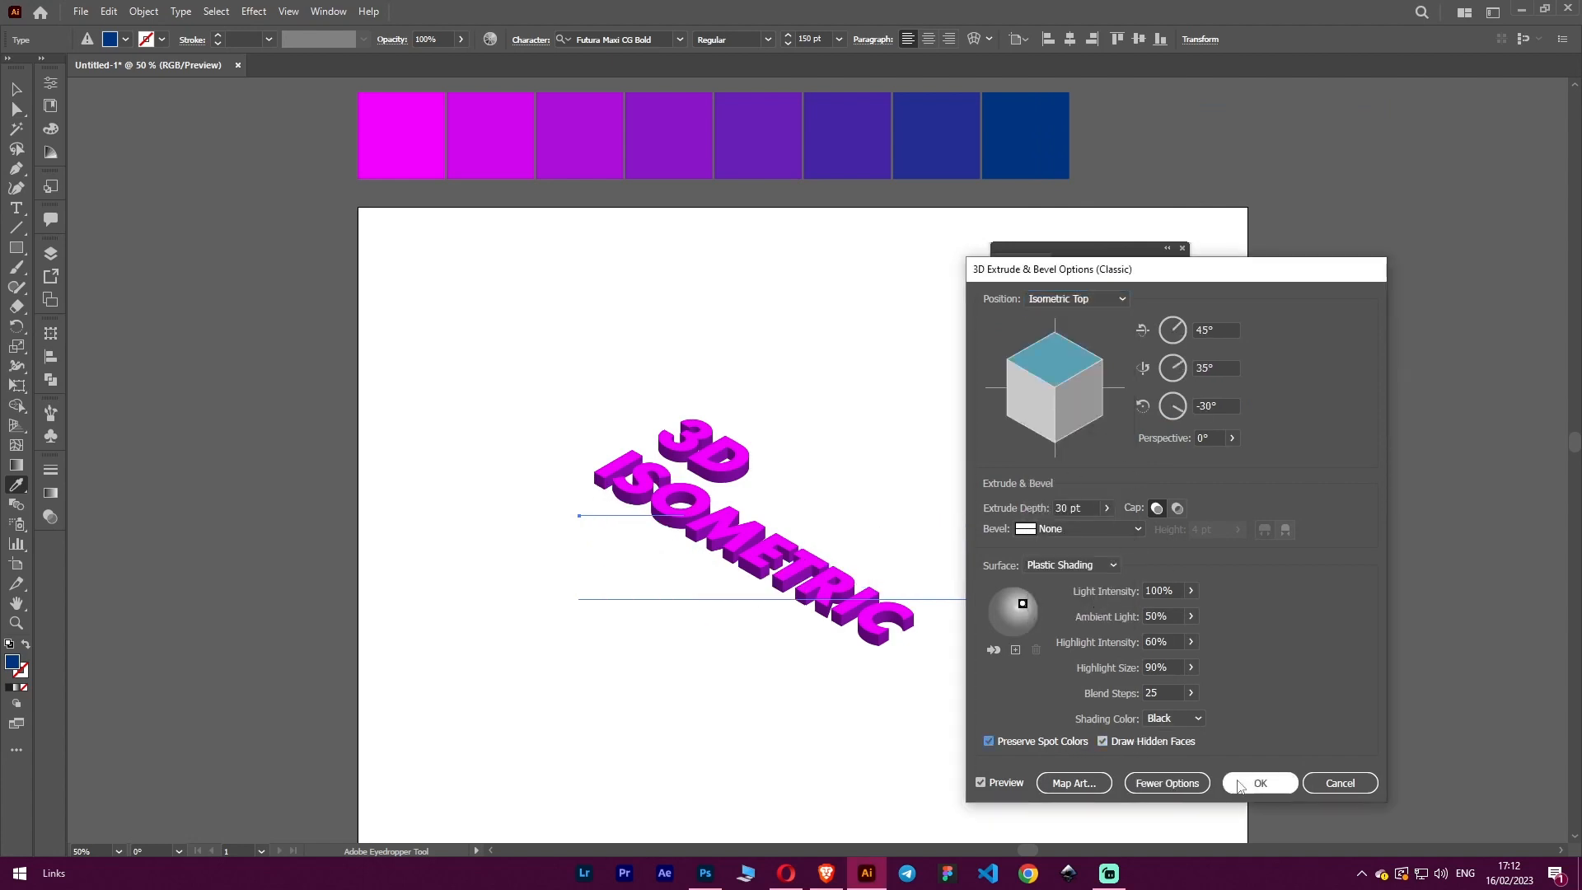
left_click(1239, 785)
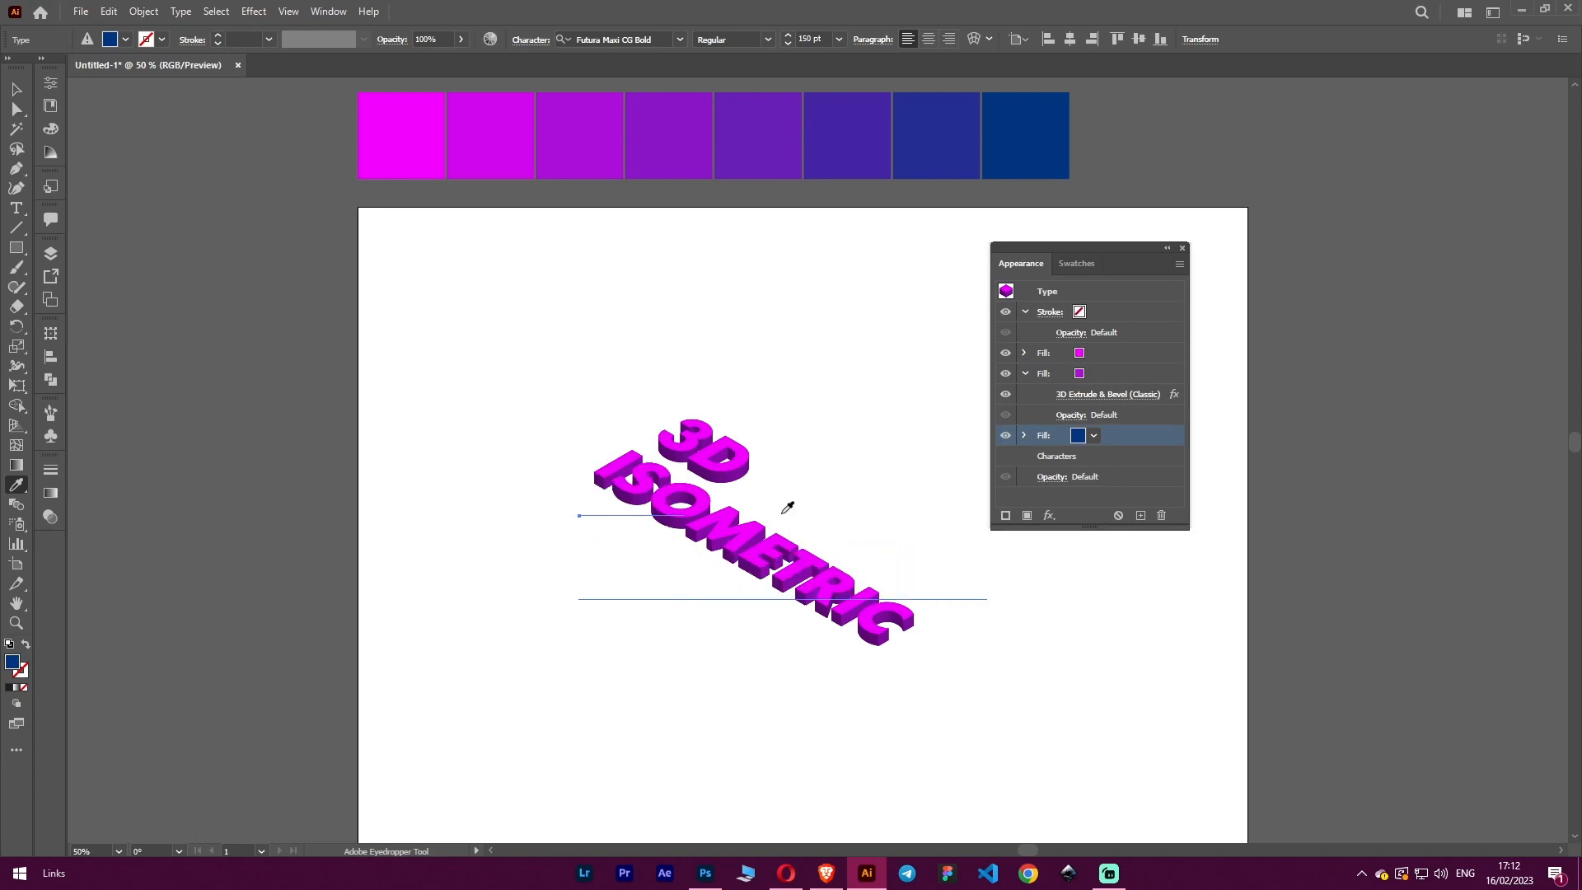
Add a Transform effect to the extruded dark blue fill with a vertical move of 24 px.
left_click(1050, 515)
mouse_move(1110, 394)
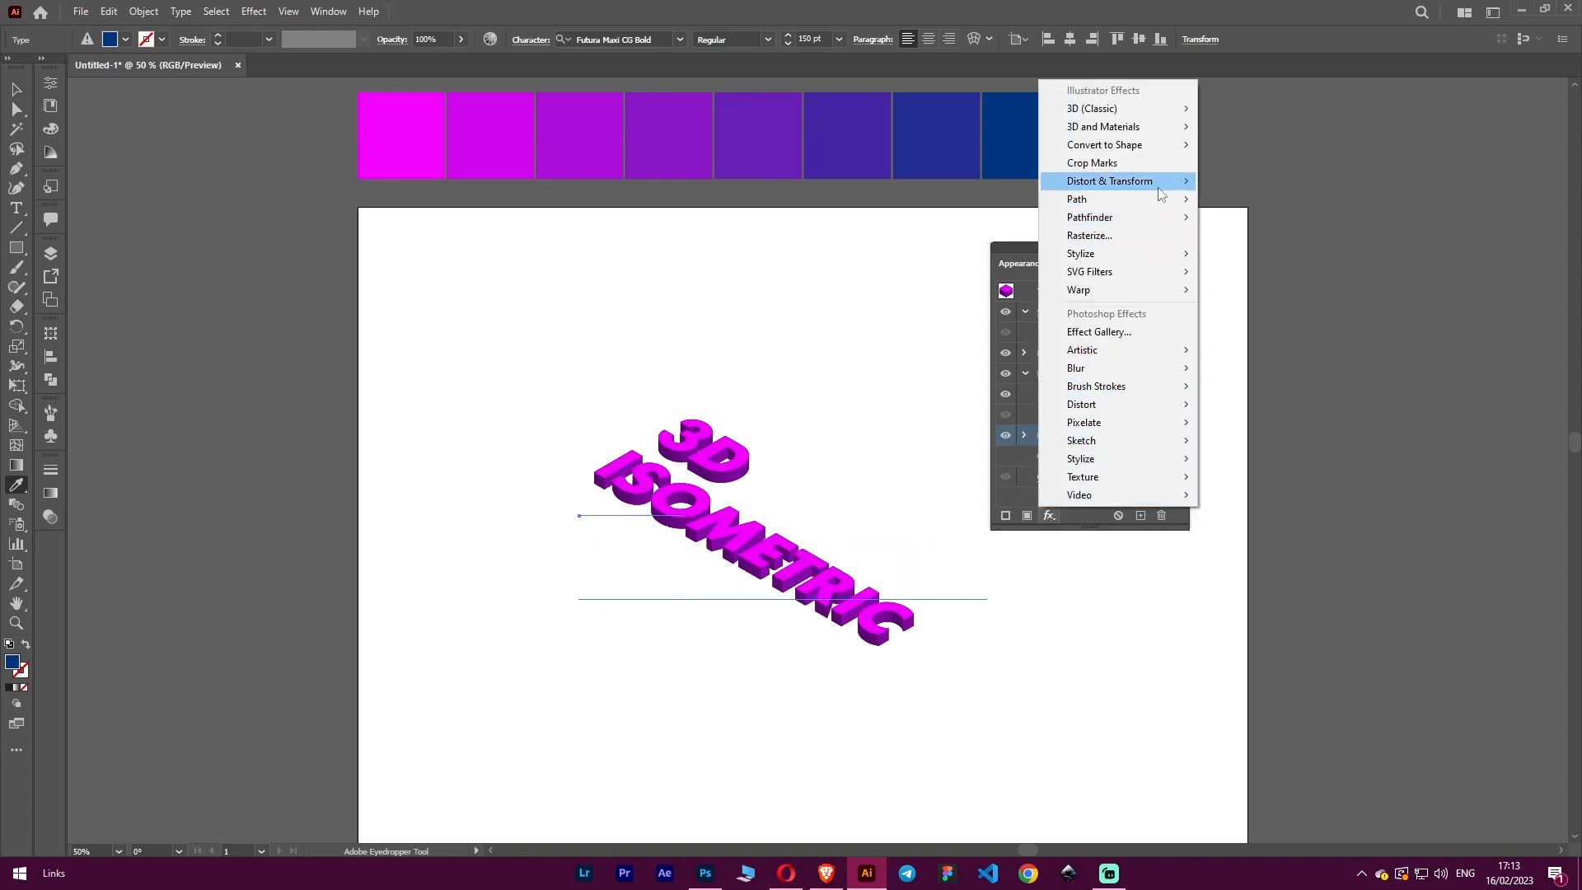
mouse_move(1170, 181)
left_click(1259, 241)
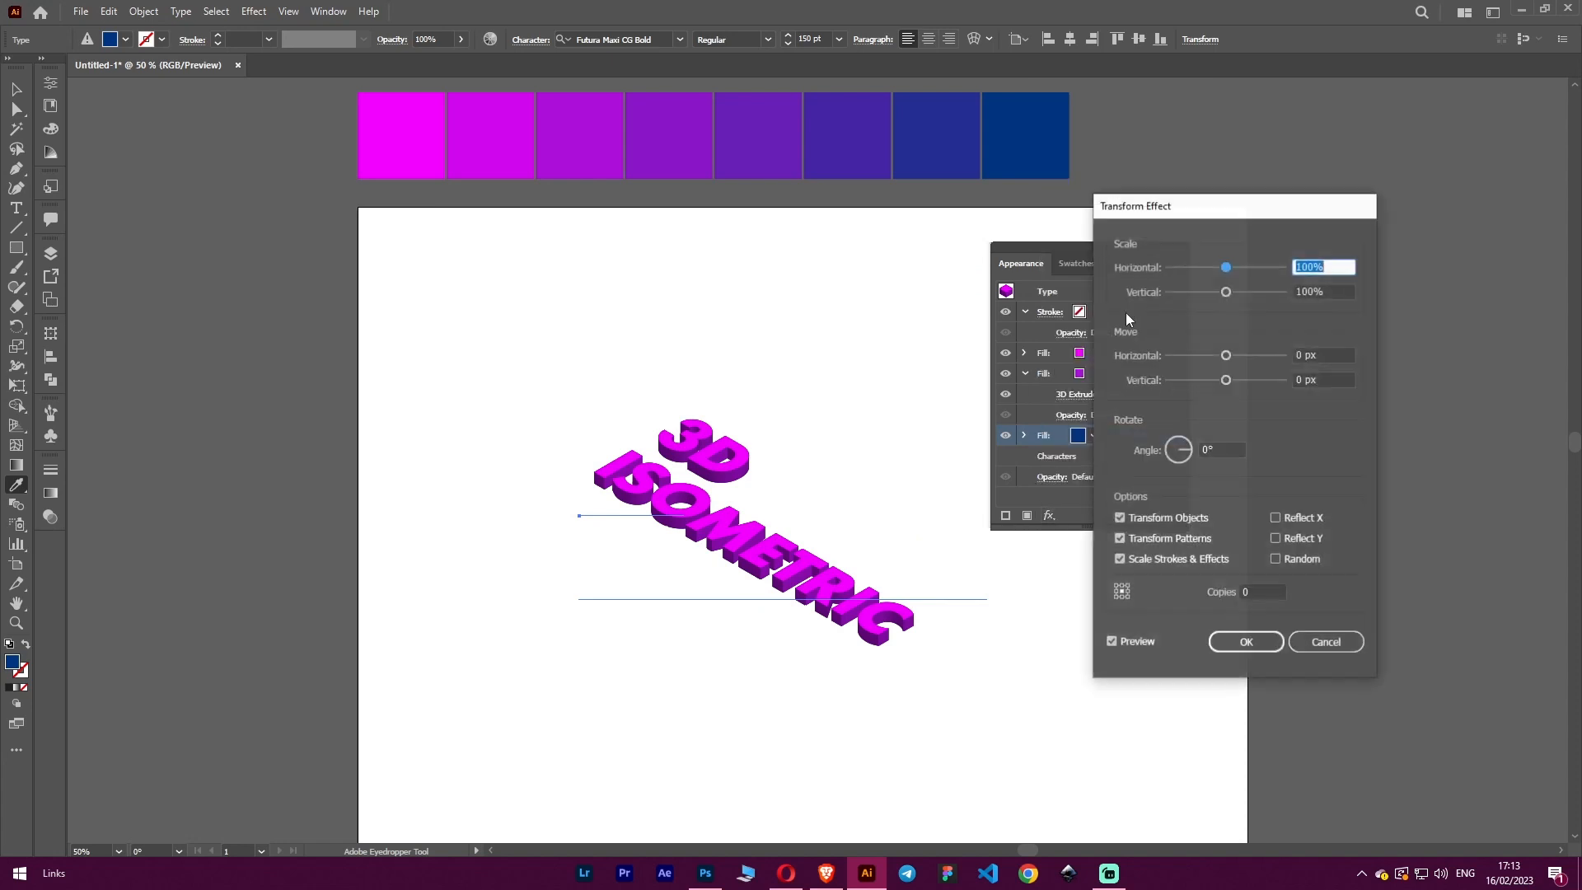
double_click(1302, 380)
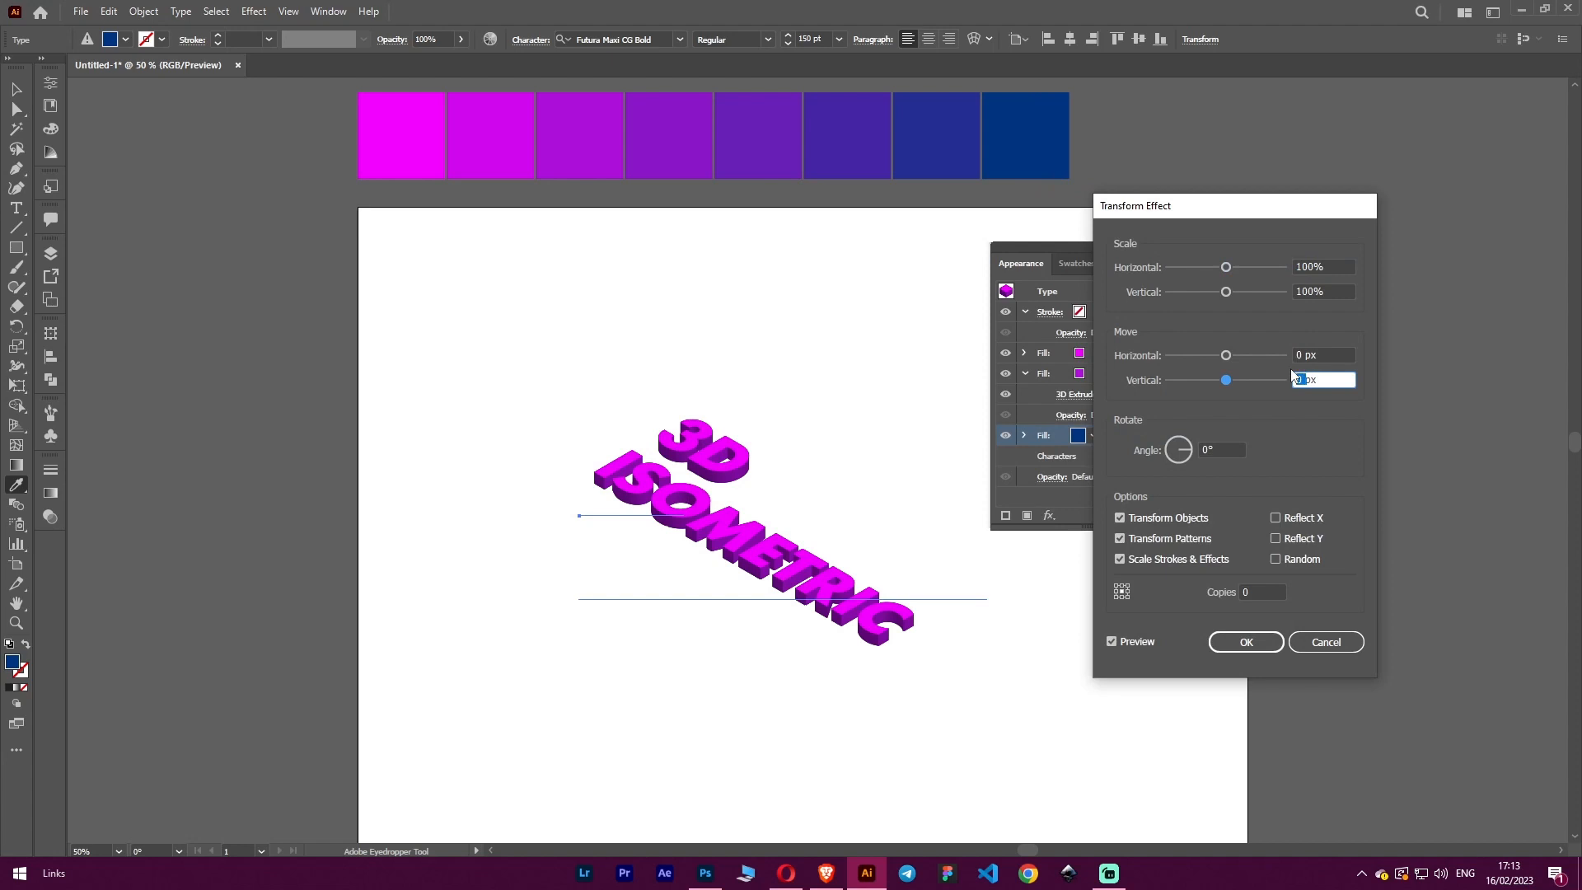
type("24")
left_click(1321, 354)
key("alt")
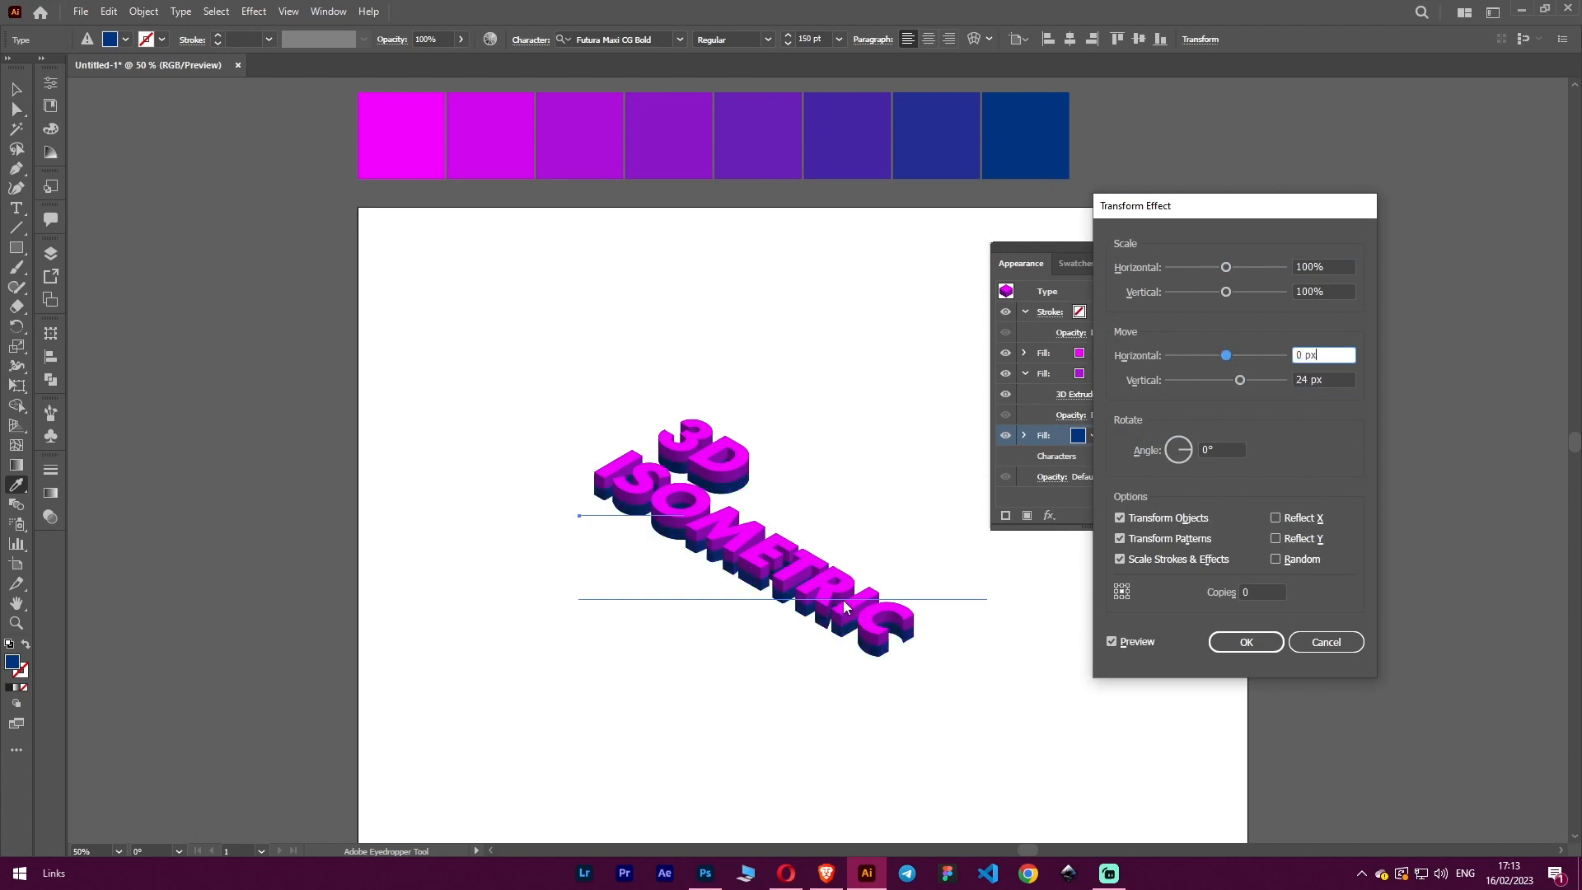
left_click(1249, 642)
scroll(885, 655, "up", 5)
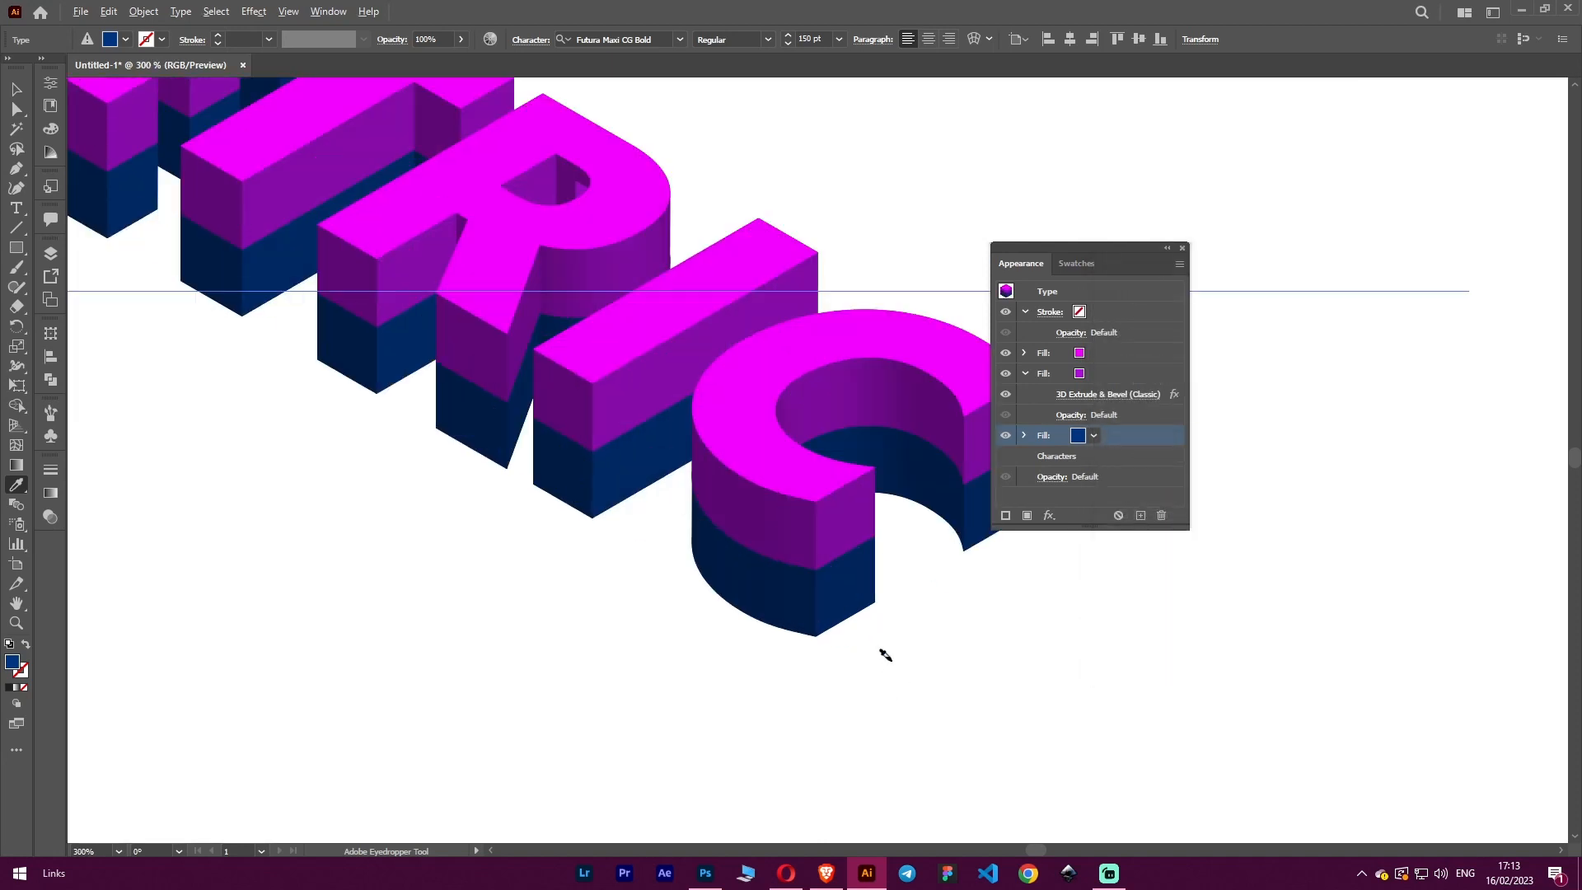
Add a new fill below the extruded dark blue fill and color it black.
scroll(885, 655, "down", 3)
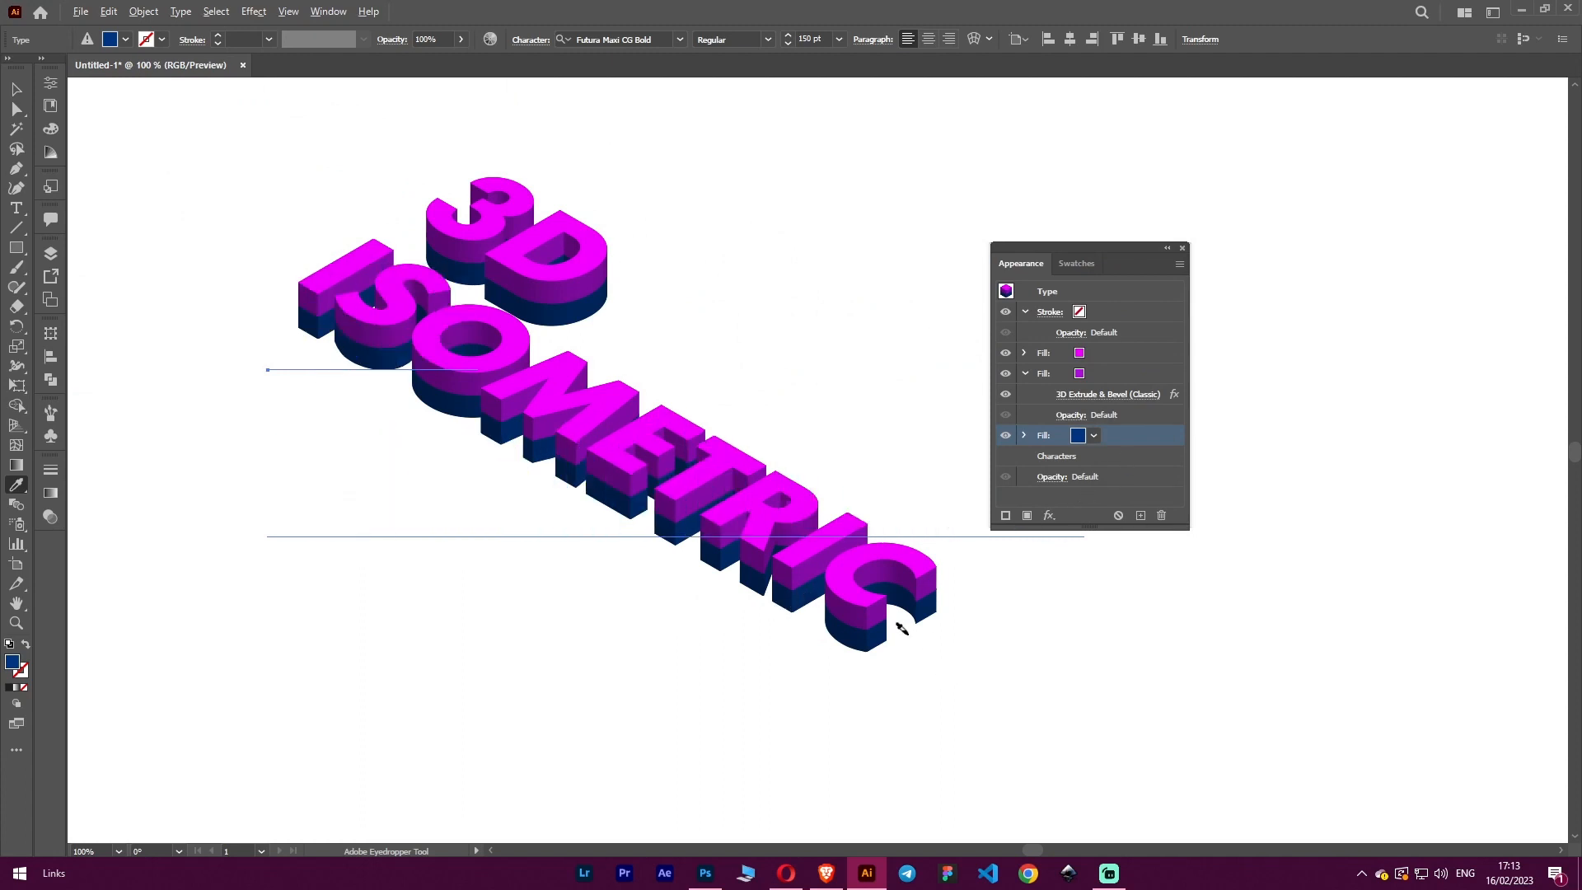
scroll(900, 629, "up", 3)
scroll(901, 629, "down", 2)
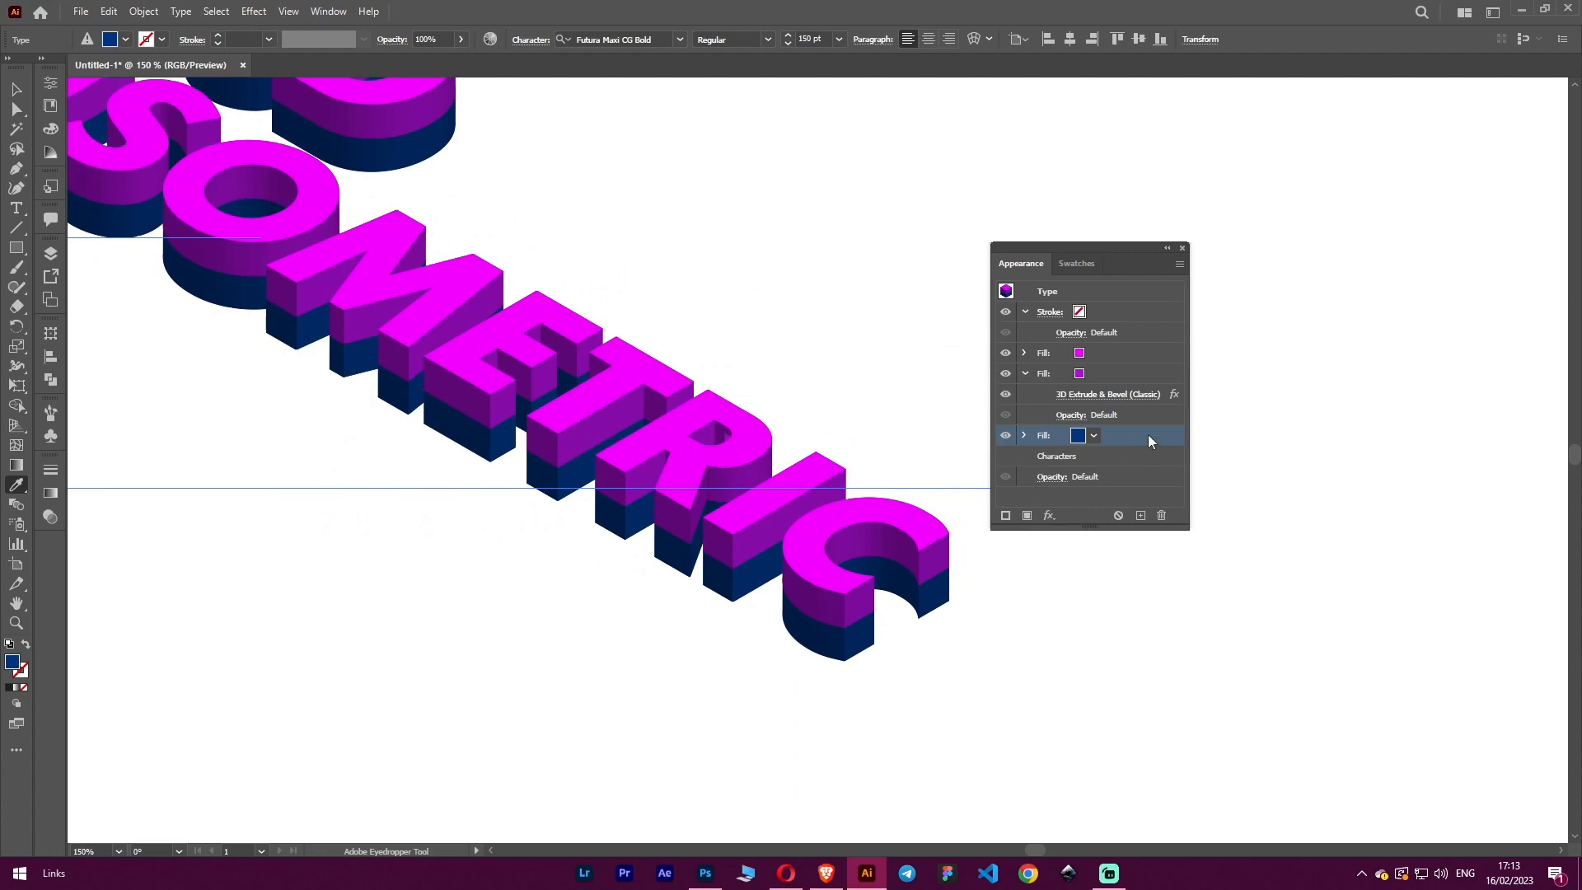
left_click(1133, 458)
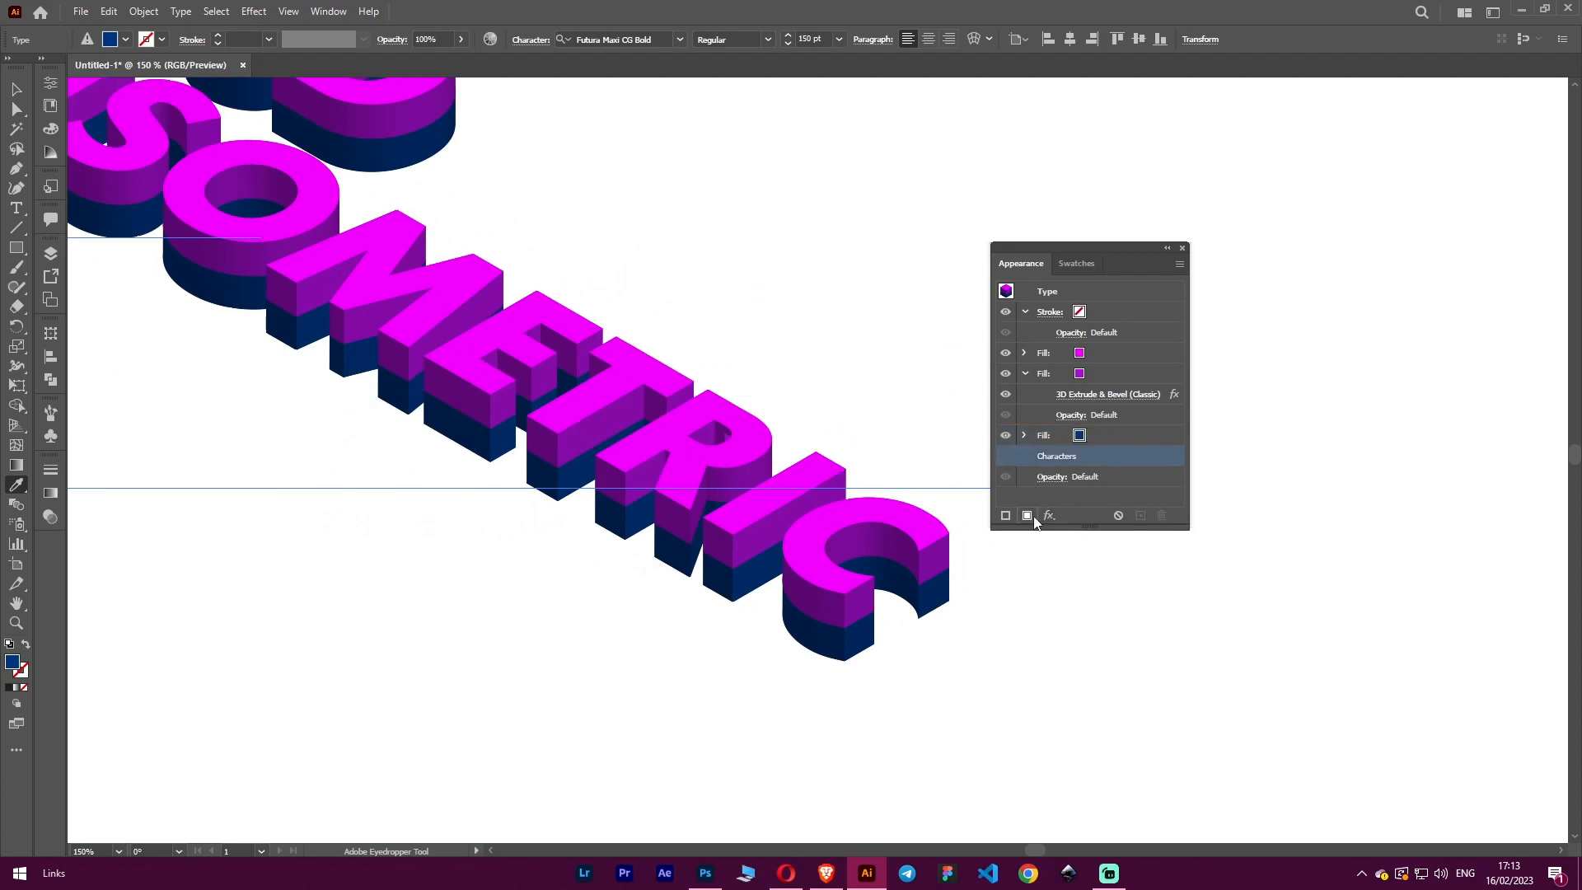
left_click(1027, 515)
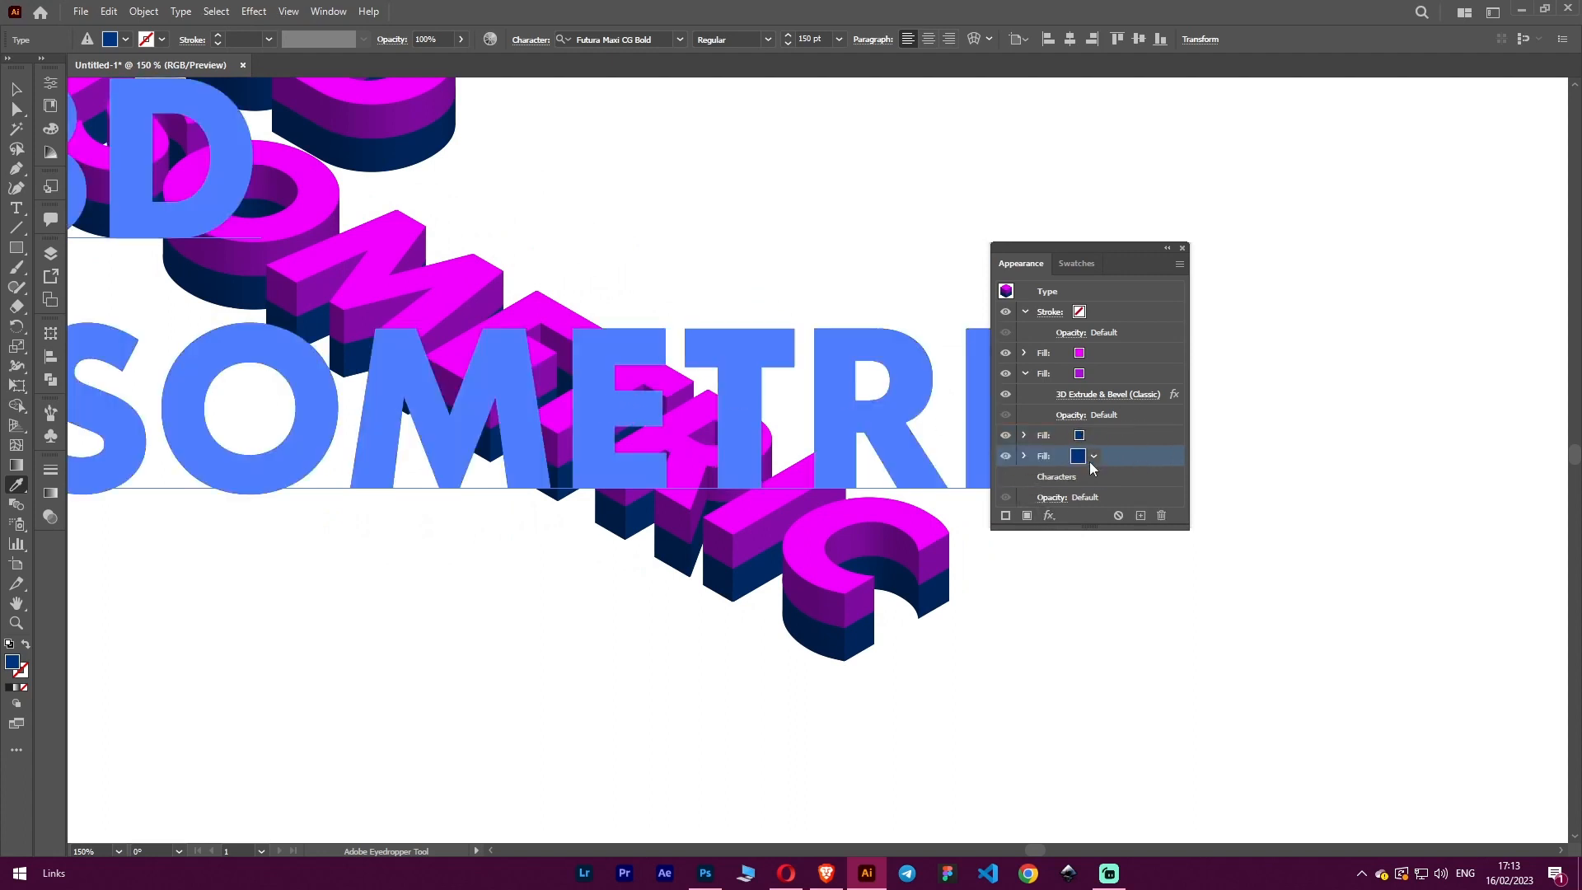
left_click(1093, 455)
left_click(960, 485)
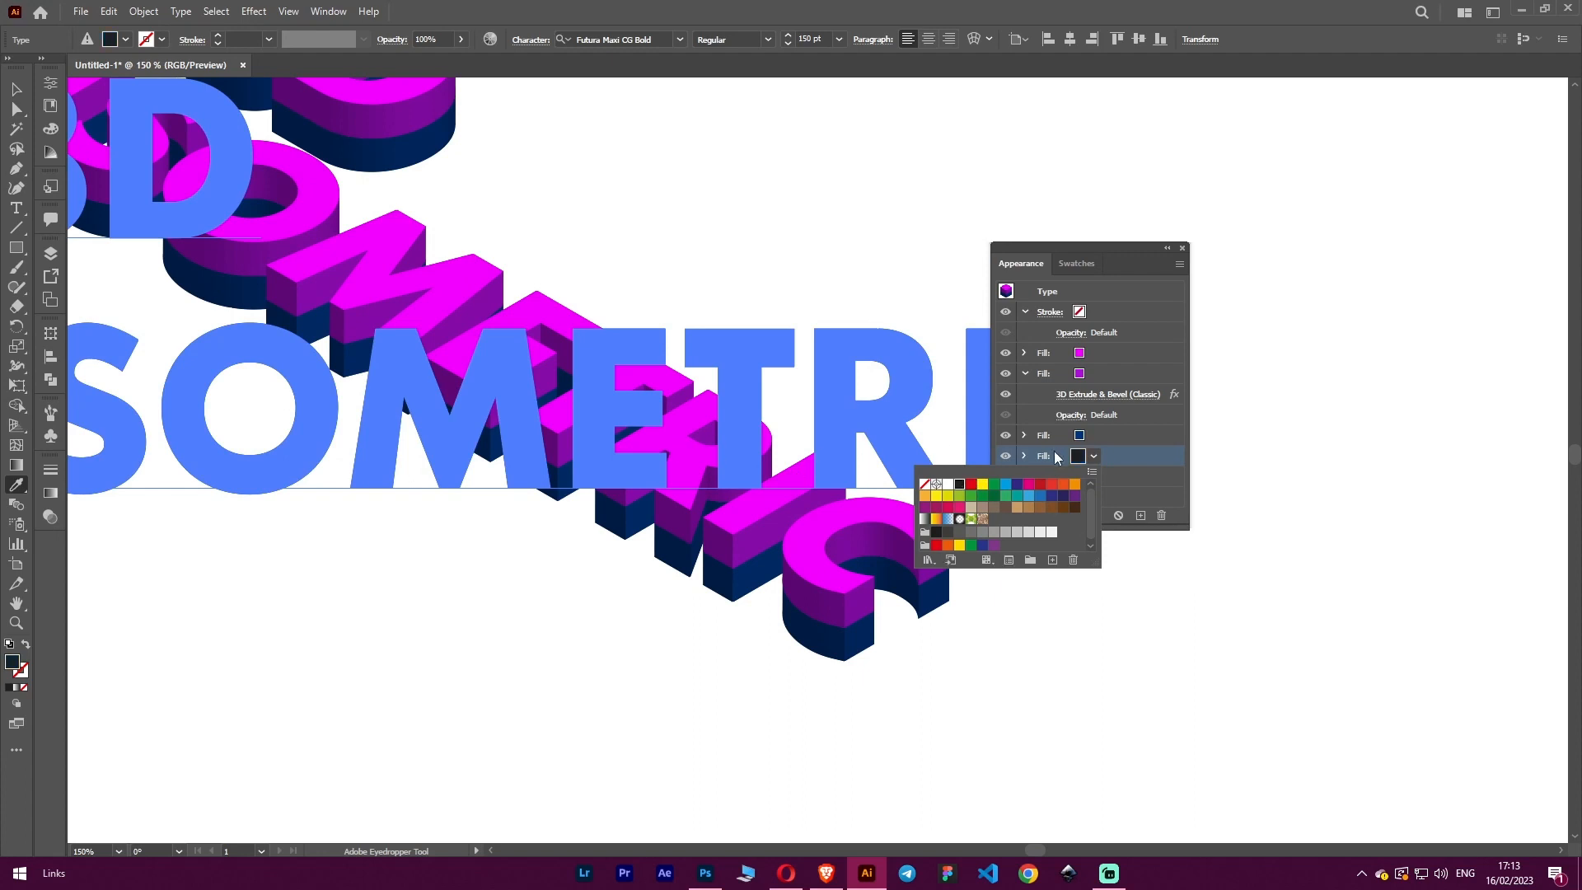
left_click(1131, 445)
Apply an Offset Path effect of 7 px with Miter joins and a miter limit of 4 to the black fill.
scroll(842, 469, "down", 2)
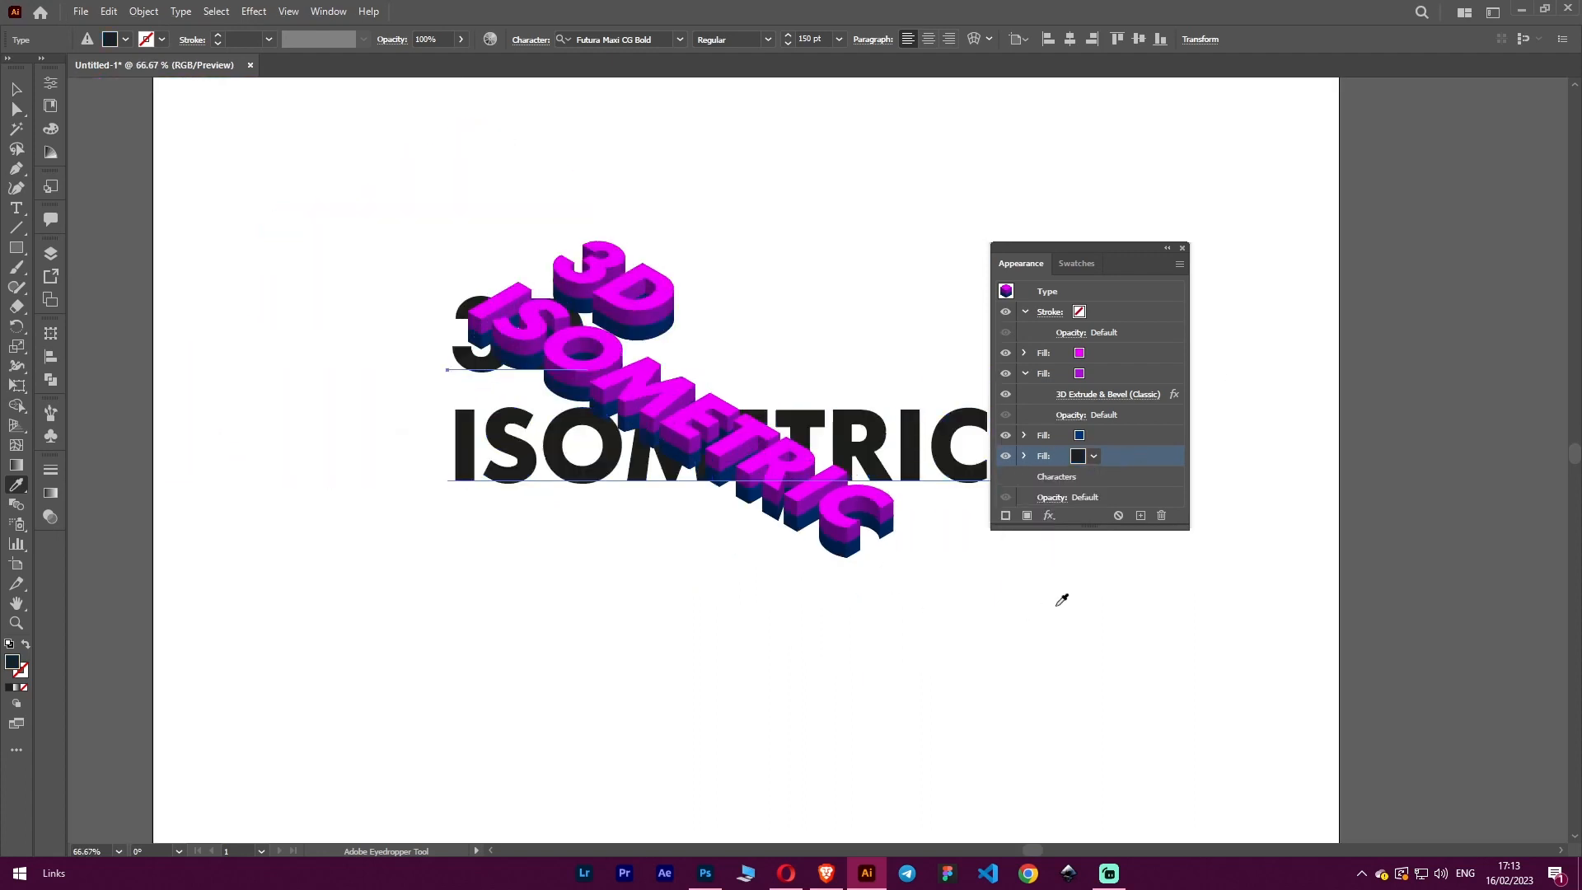
left_click(1049, 516)
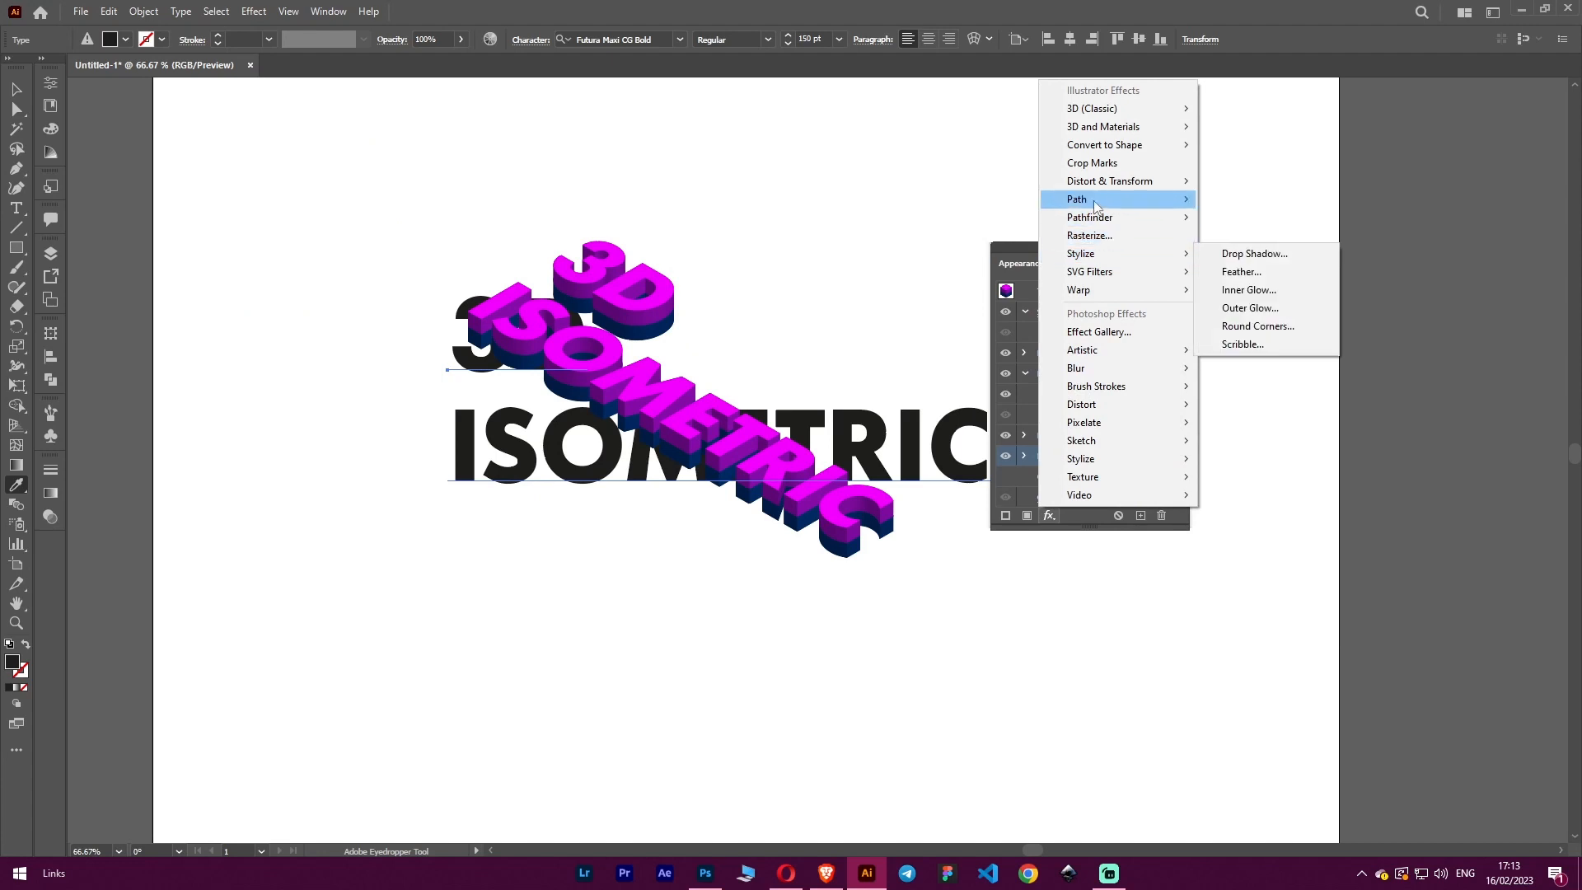
mouse_move(1096, 204)
left_click(1240, 199)
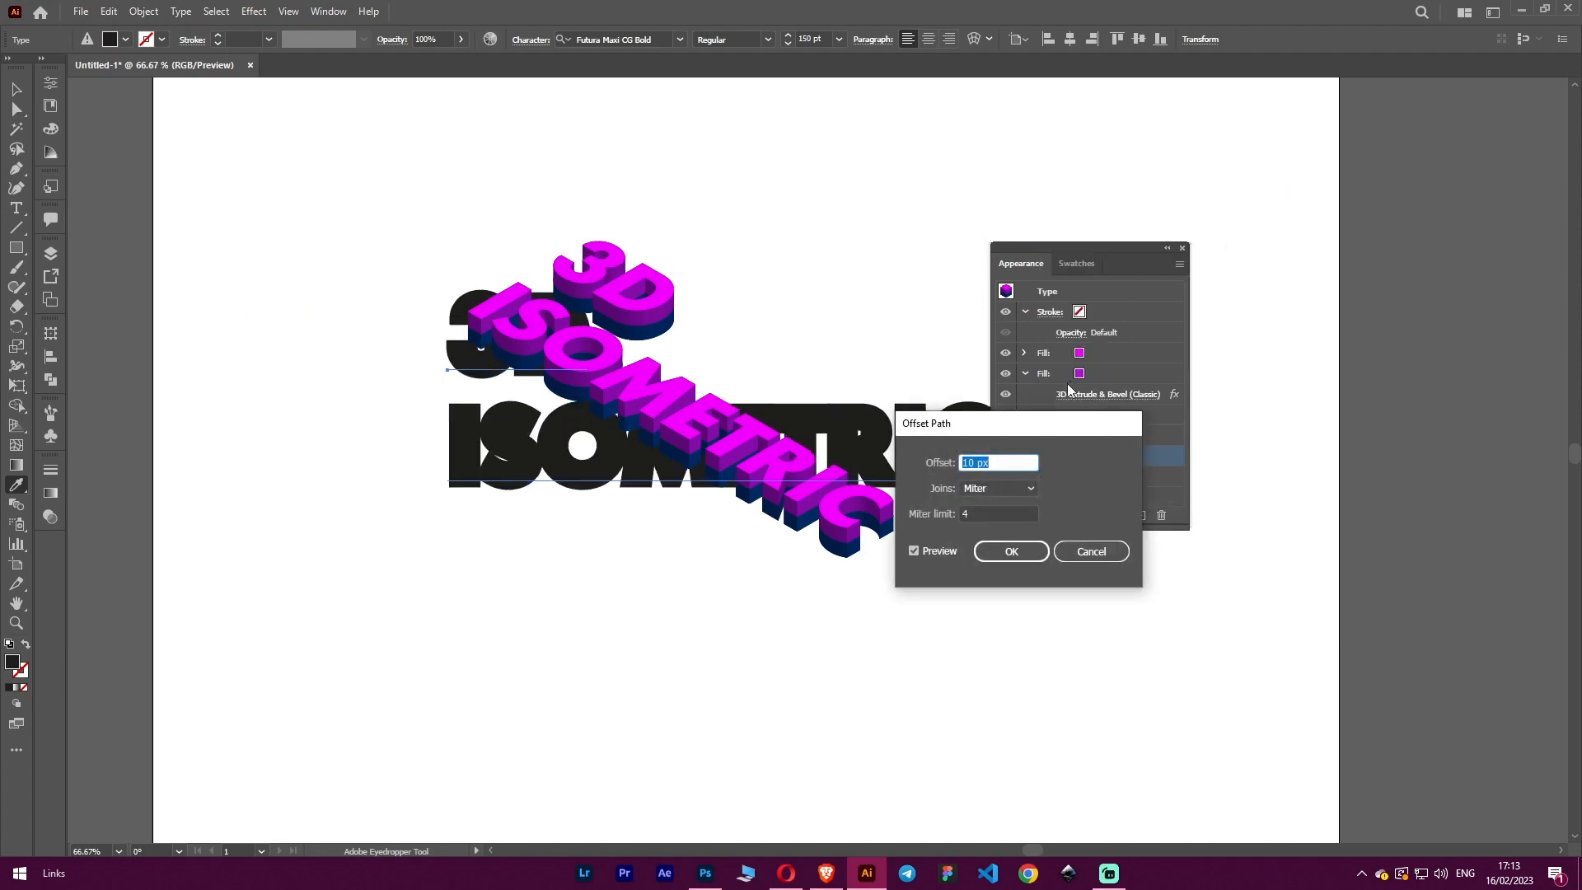
left_click_drag(1051, 421, 1096, 432)
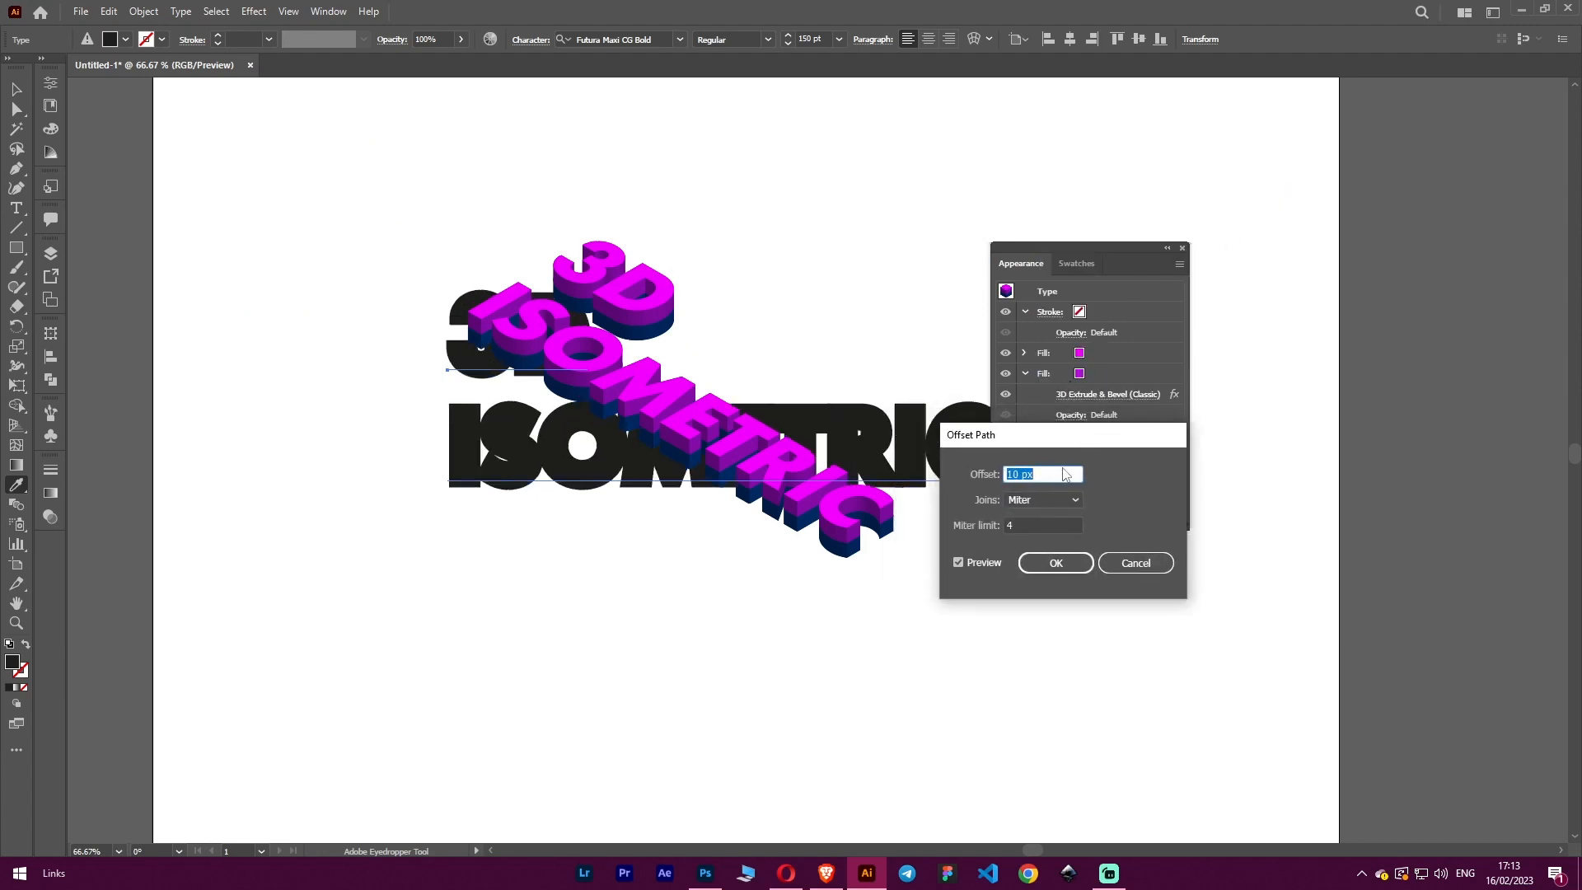
type("7")
key("Tab")
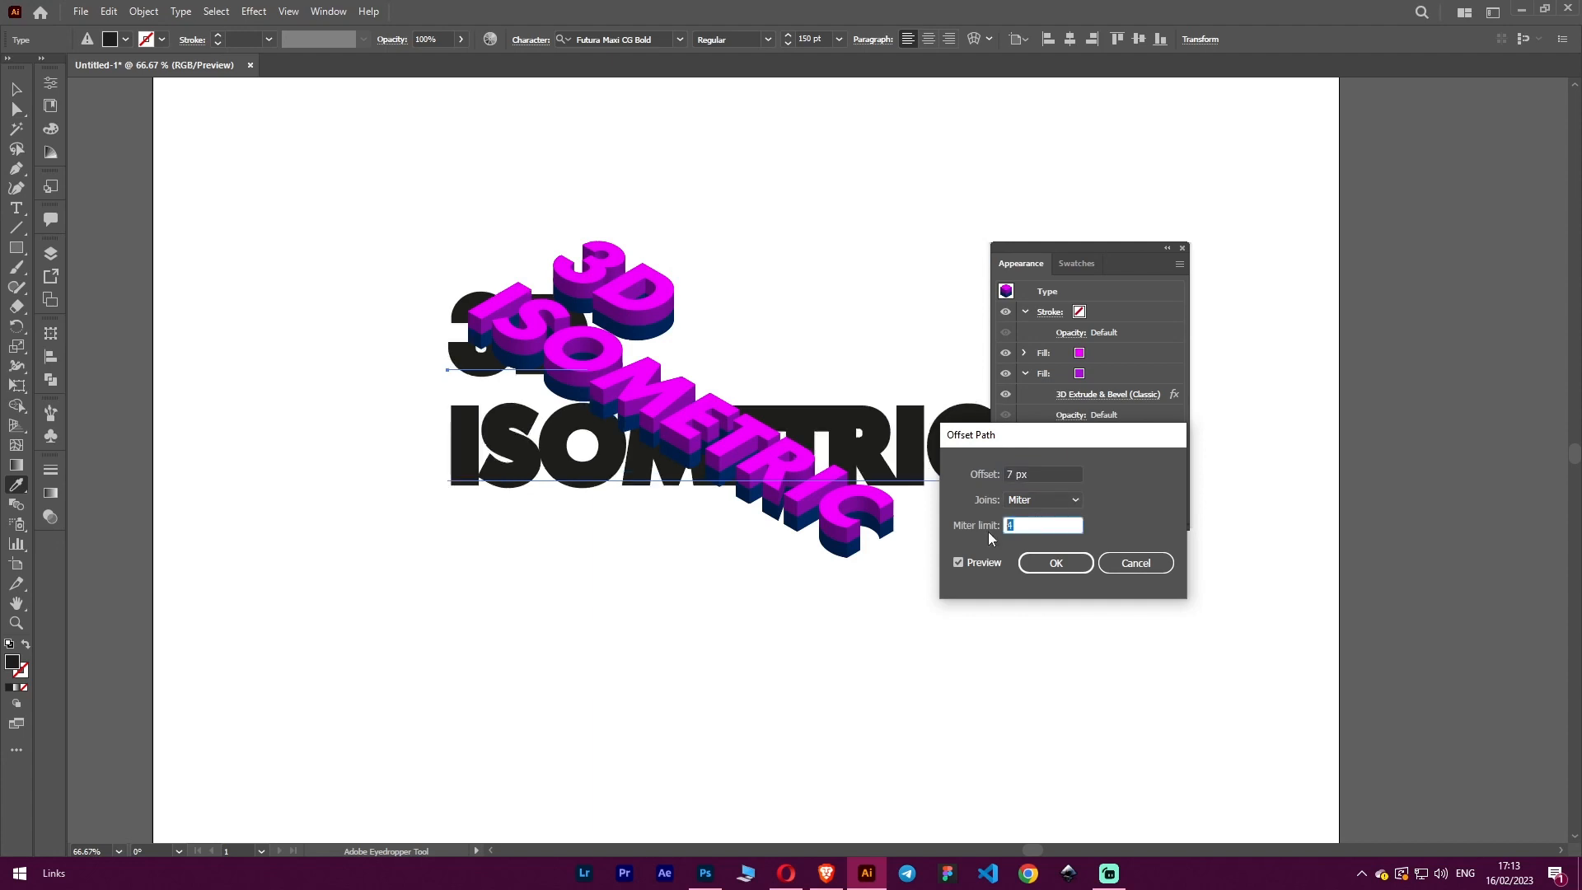
left_click(1056, 563)
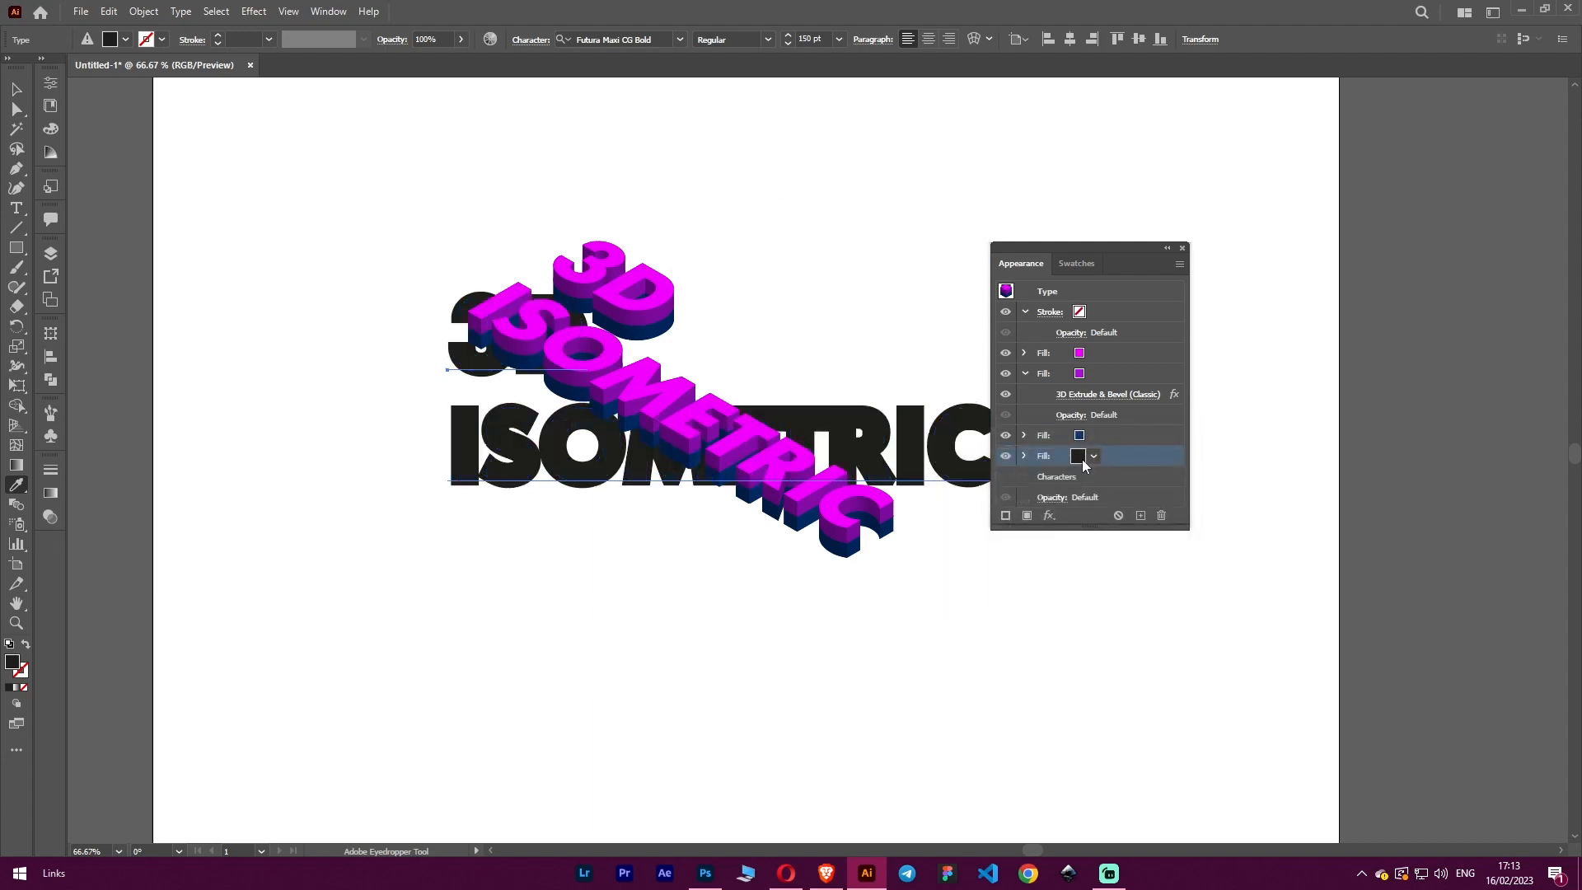
Apply 3D Rotate (Classic) to the black fill with the Isometric Top position and No Shading.
left_click(1049, 516)
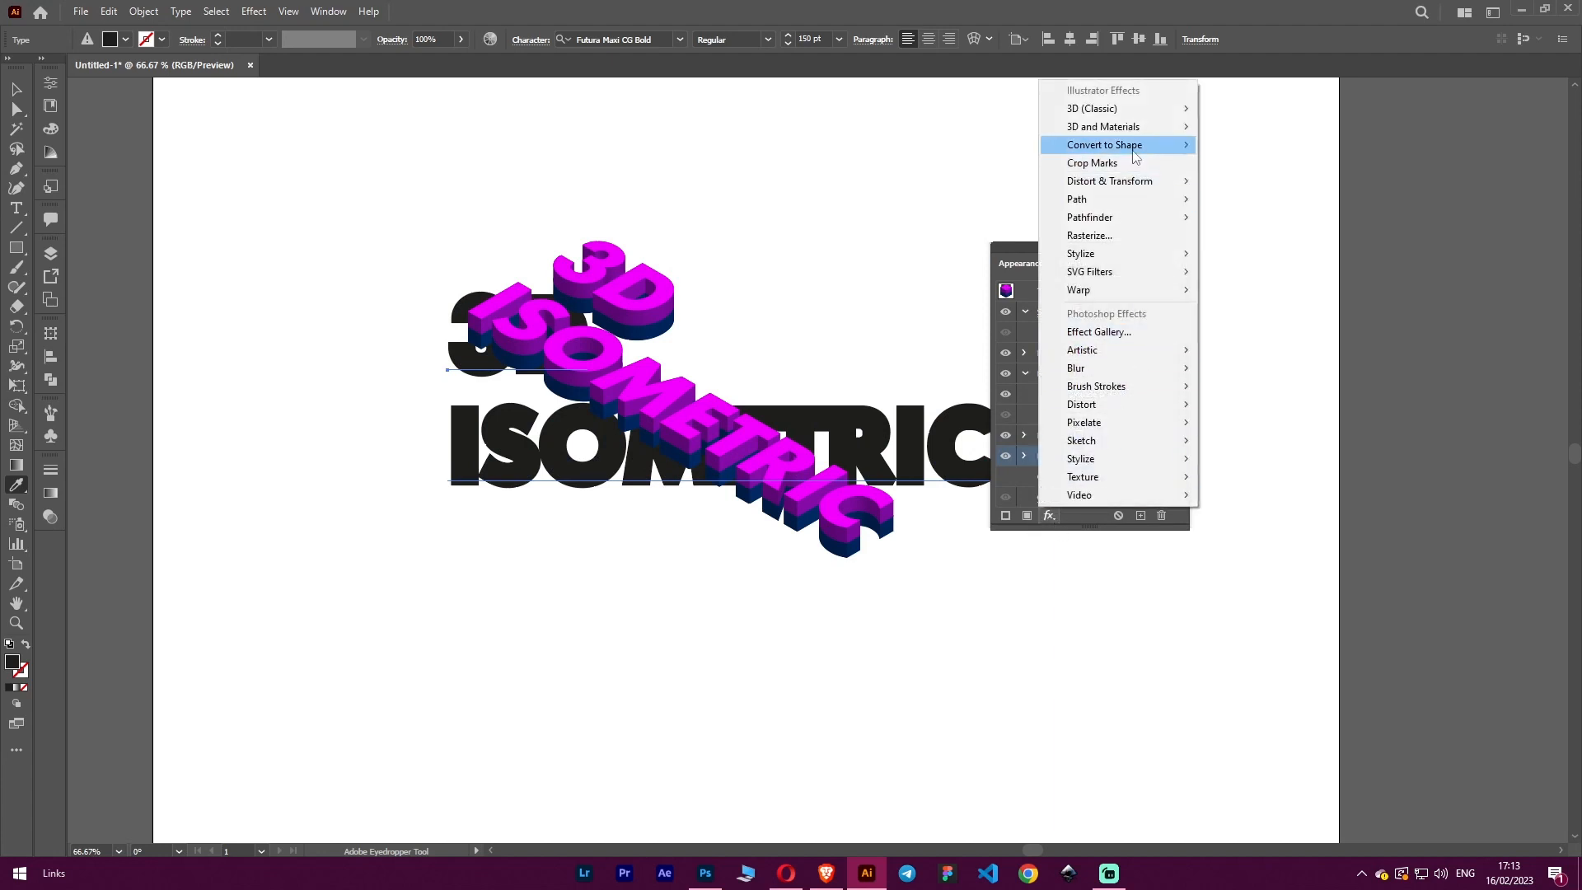
mouse_move(1141, 115)
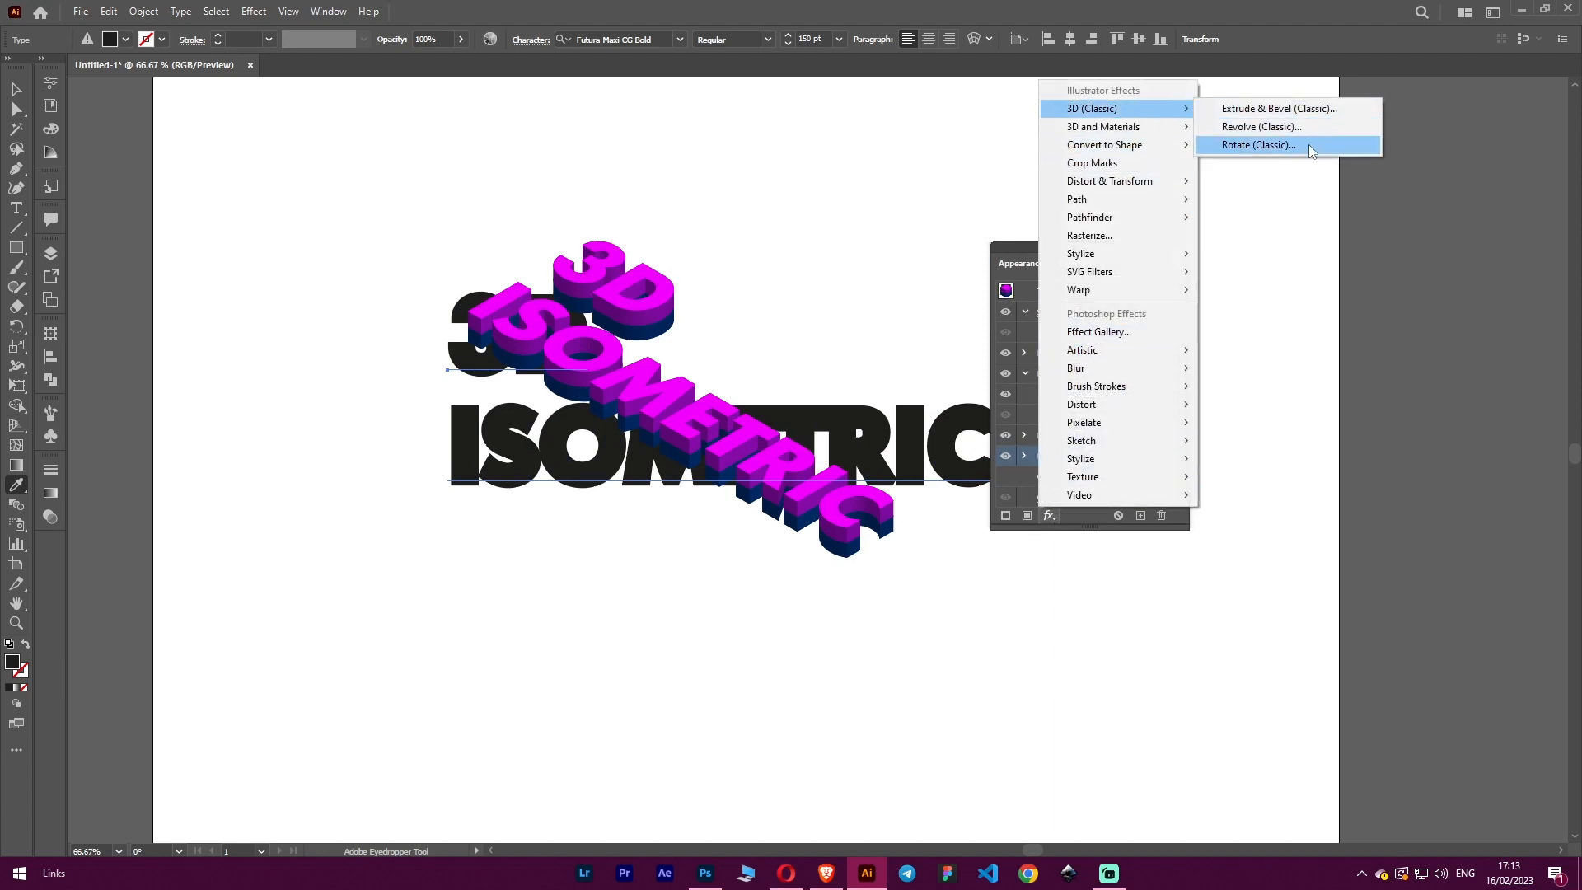
left_click(1310, 146)
left_click_drag(1131, 267, 1137, 155)
left_click(1136, 239)
left_click(1141, 540)
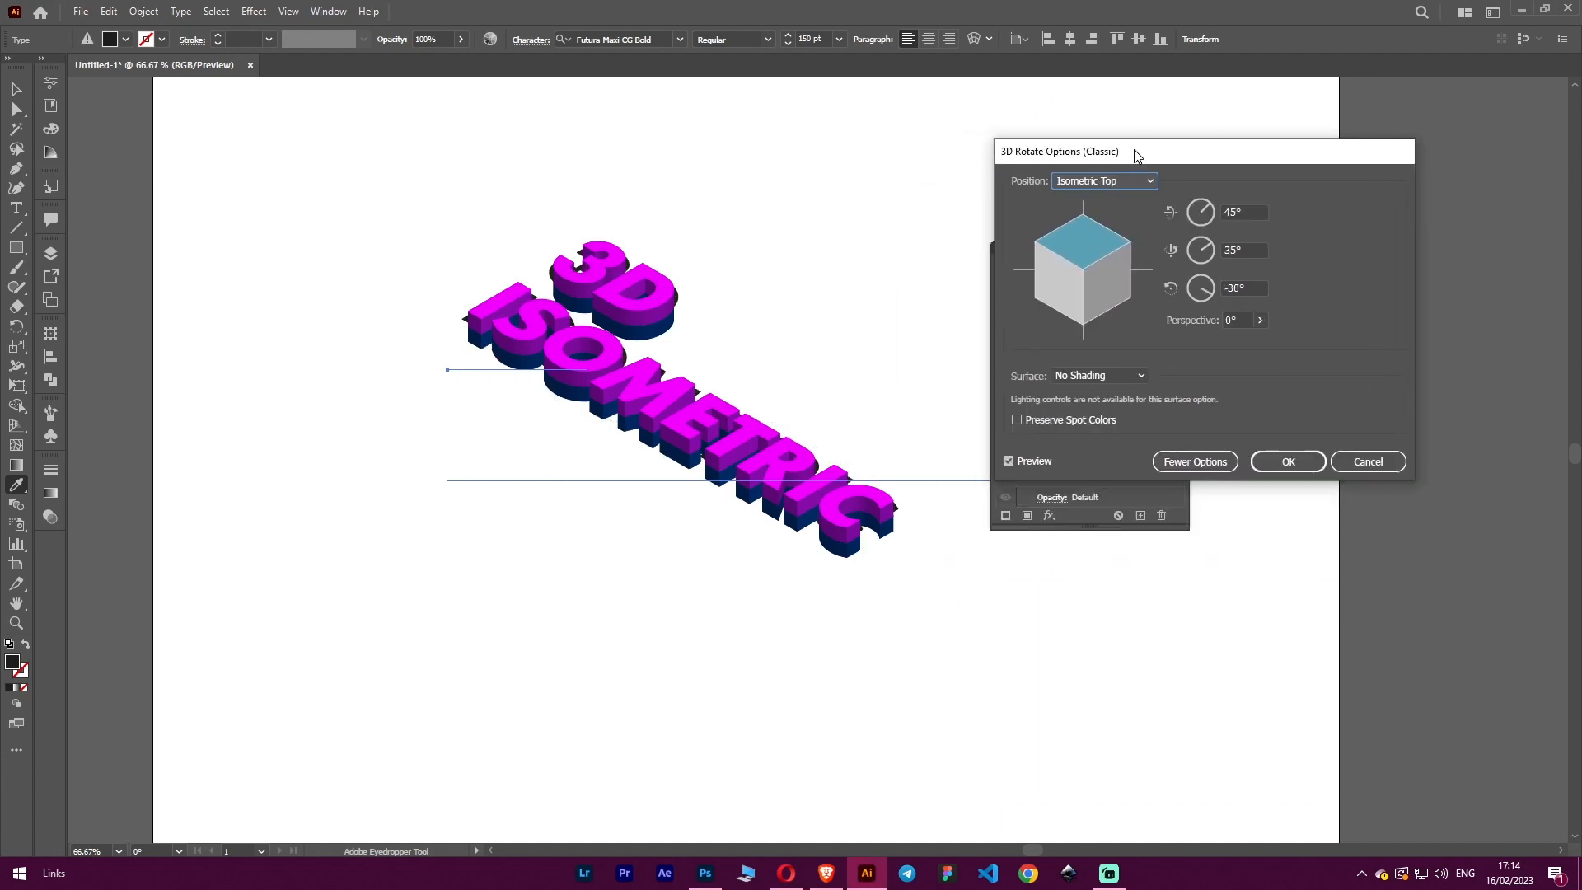
left_click(1288, 462)
Add a Transform effect to the black fill with a horizontal move of -30 px and a vertical move of 30 px.
left_click_drag(1064, 255, 1134, 235)
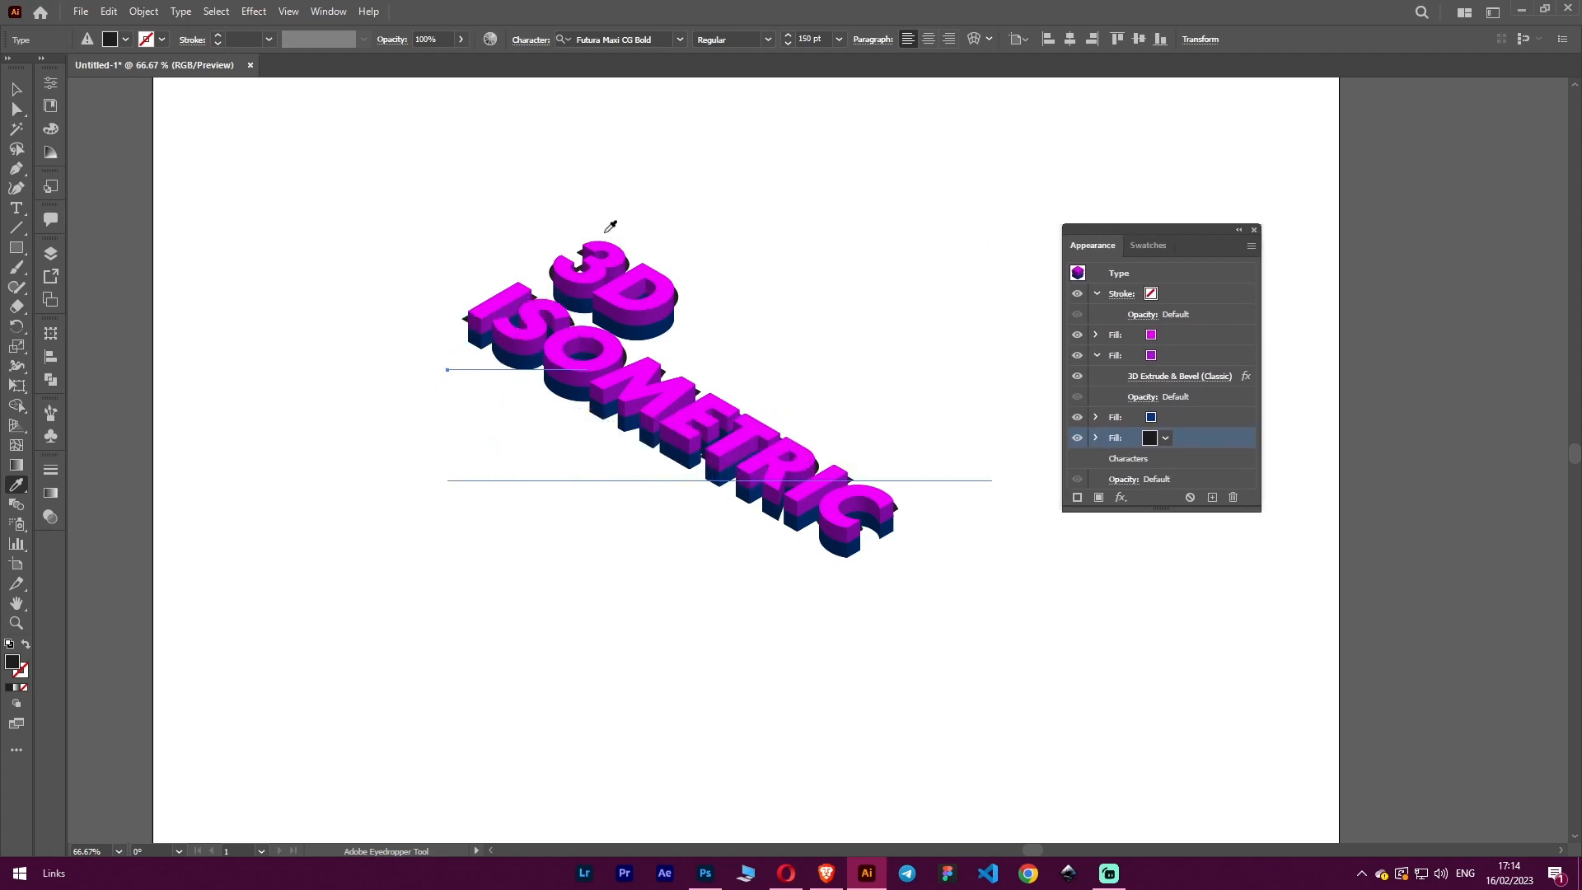
left_click(1121, 499)
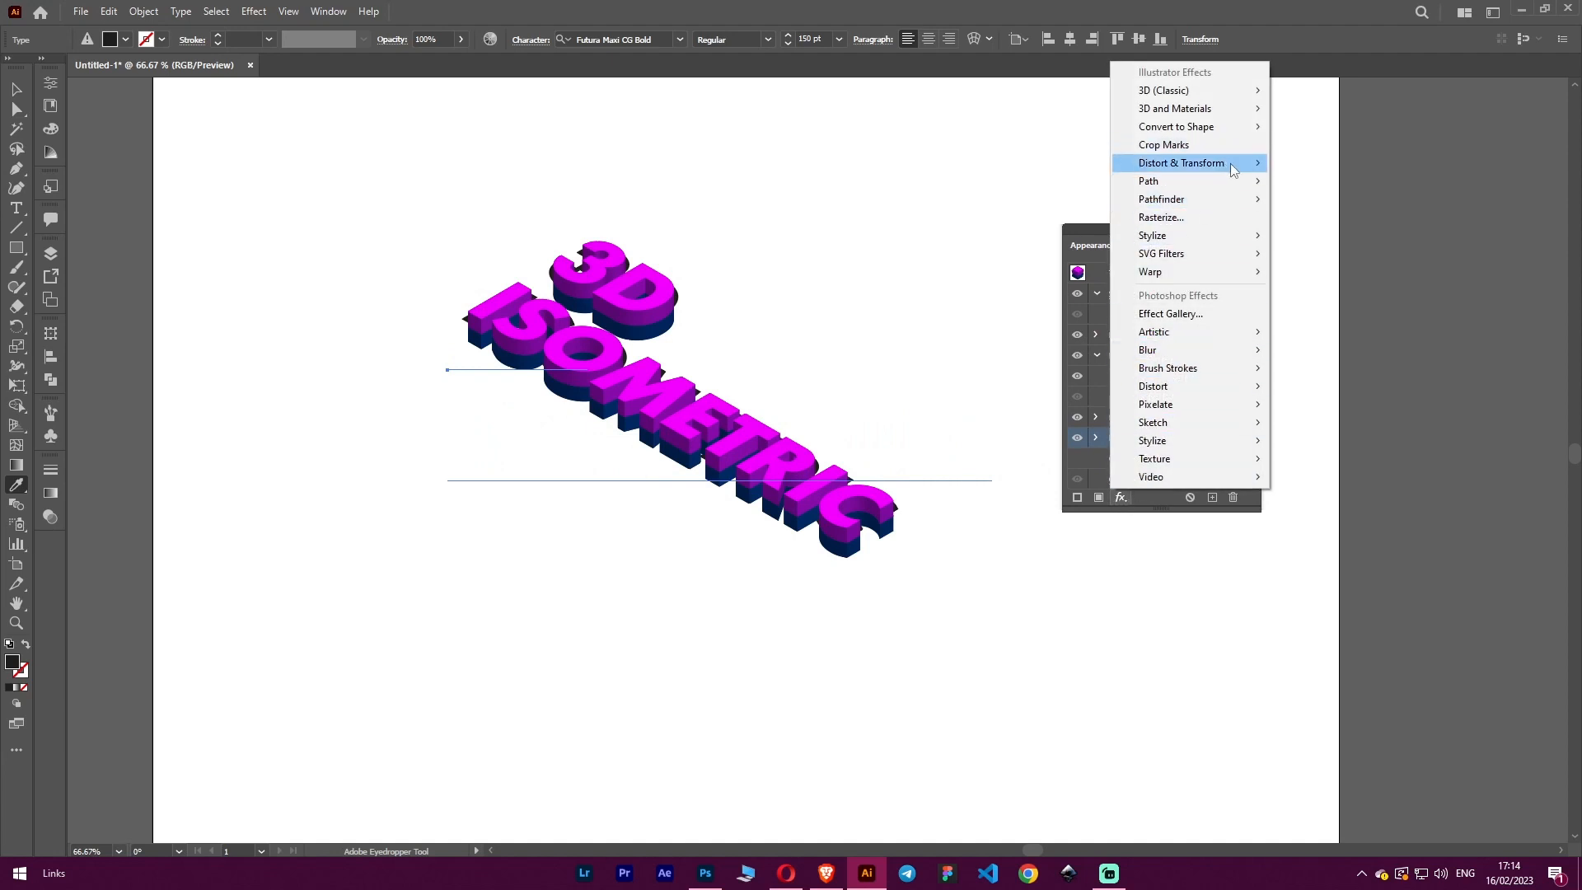
mouse_move(1234, 171)
left_click(1317, 218)
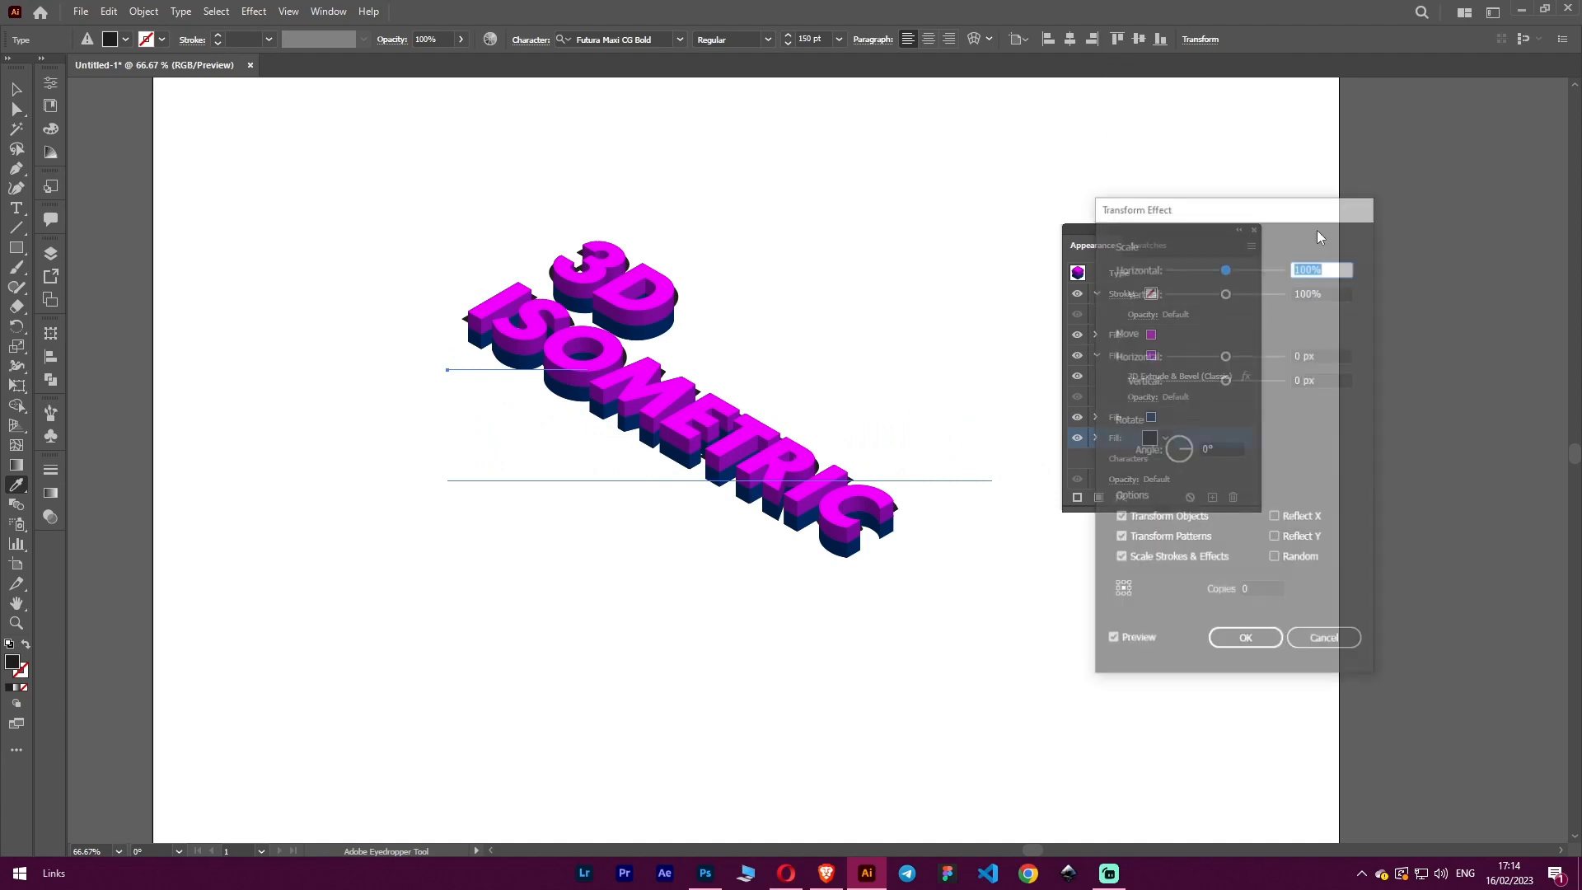
left_click(1246, 340)
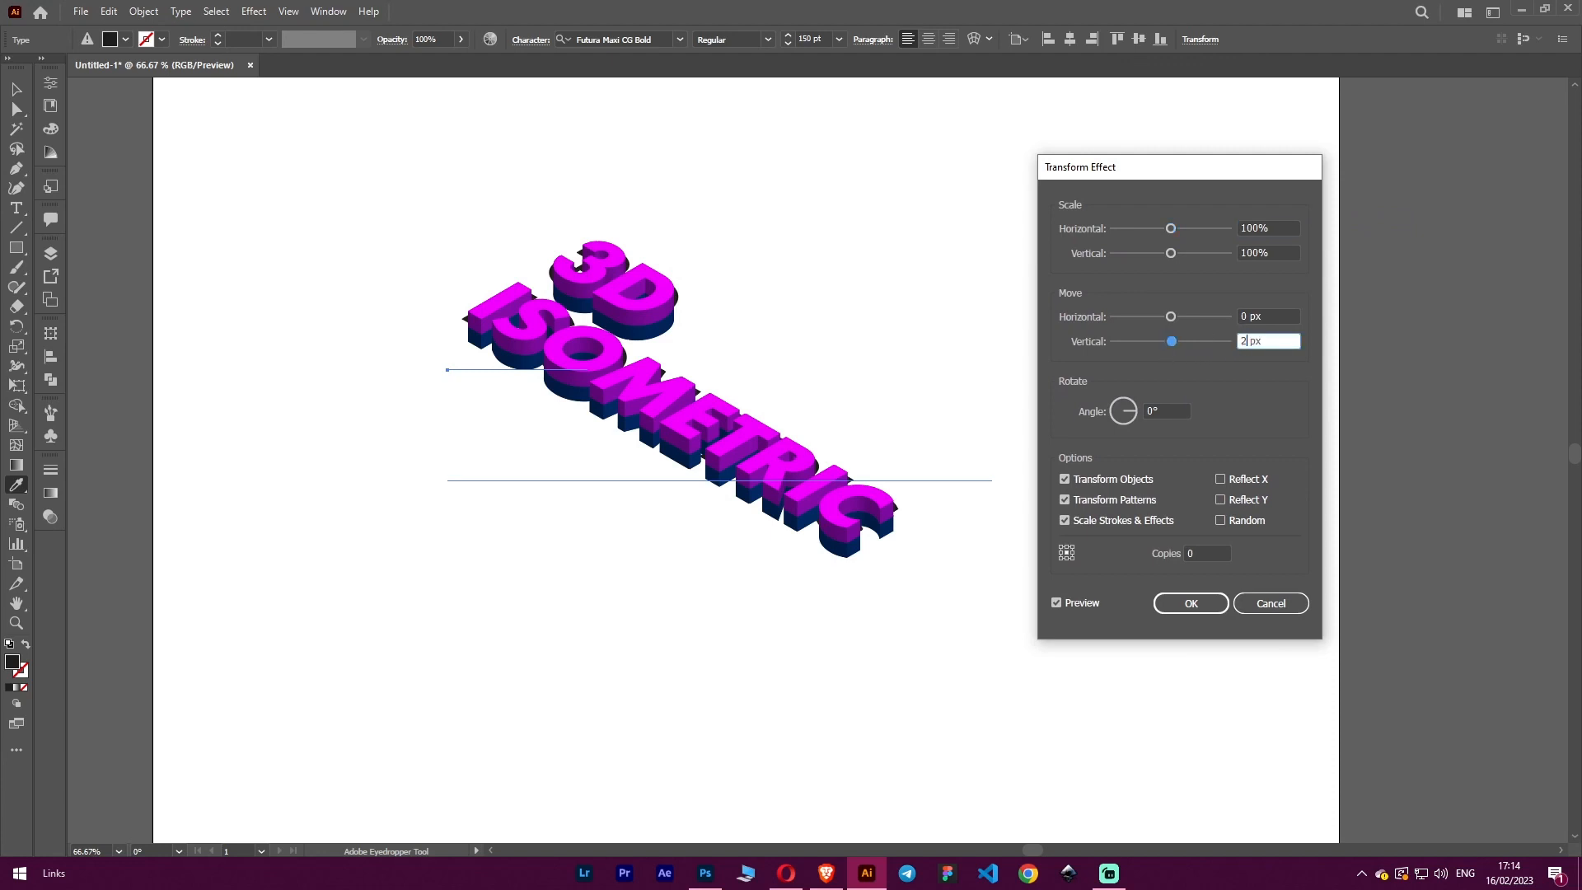
type("24")
left_click(1283, 317)
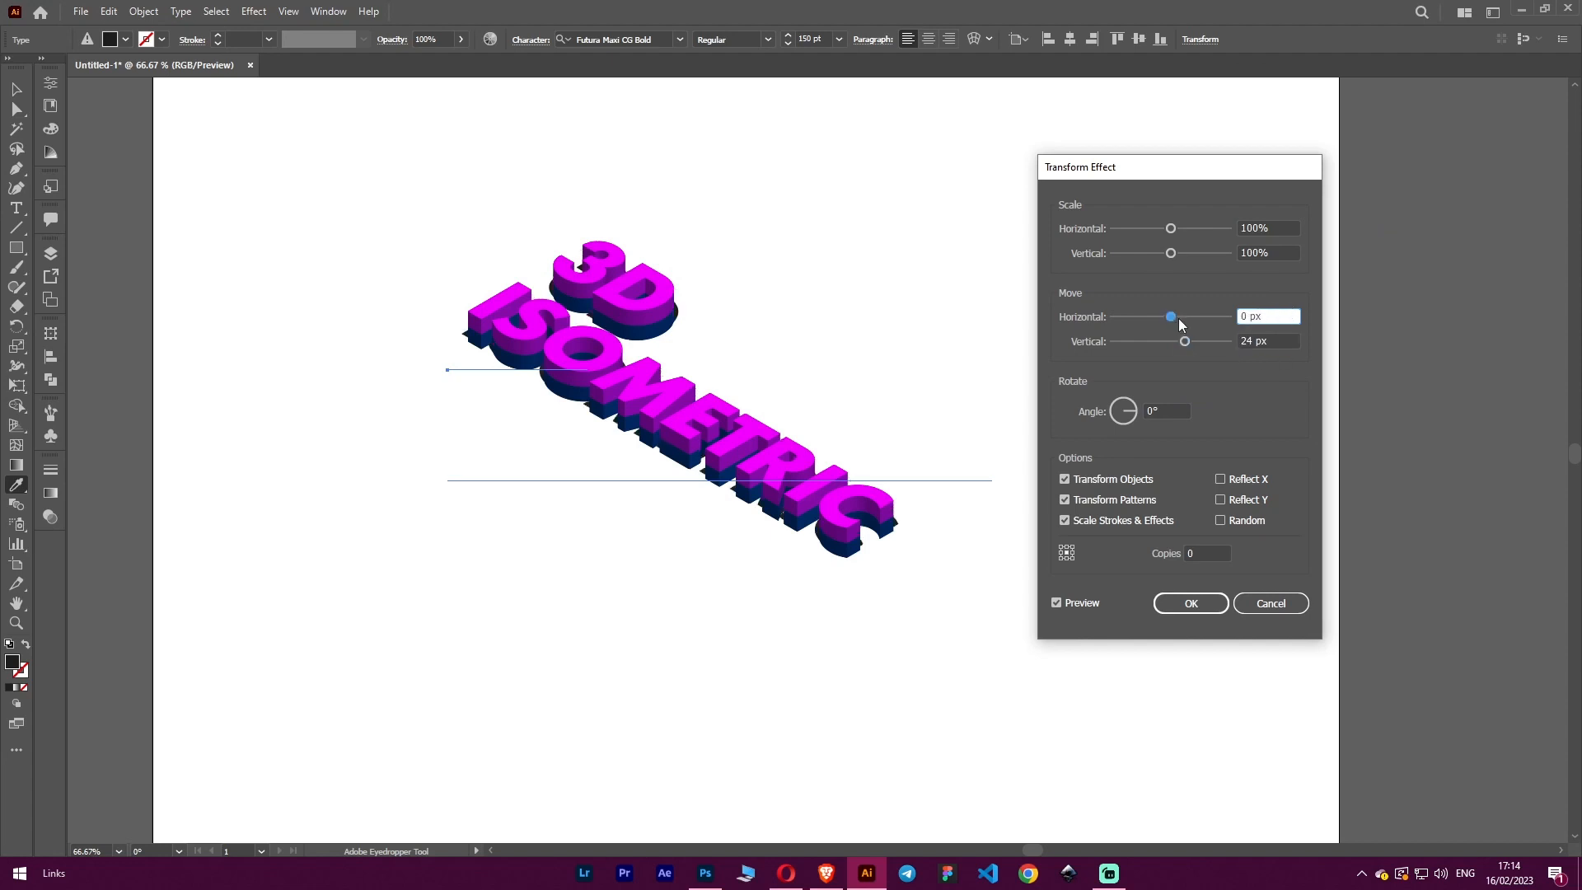
left_click_drag(1175, 318, 1191, 346)
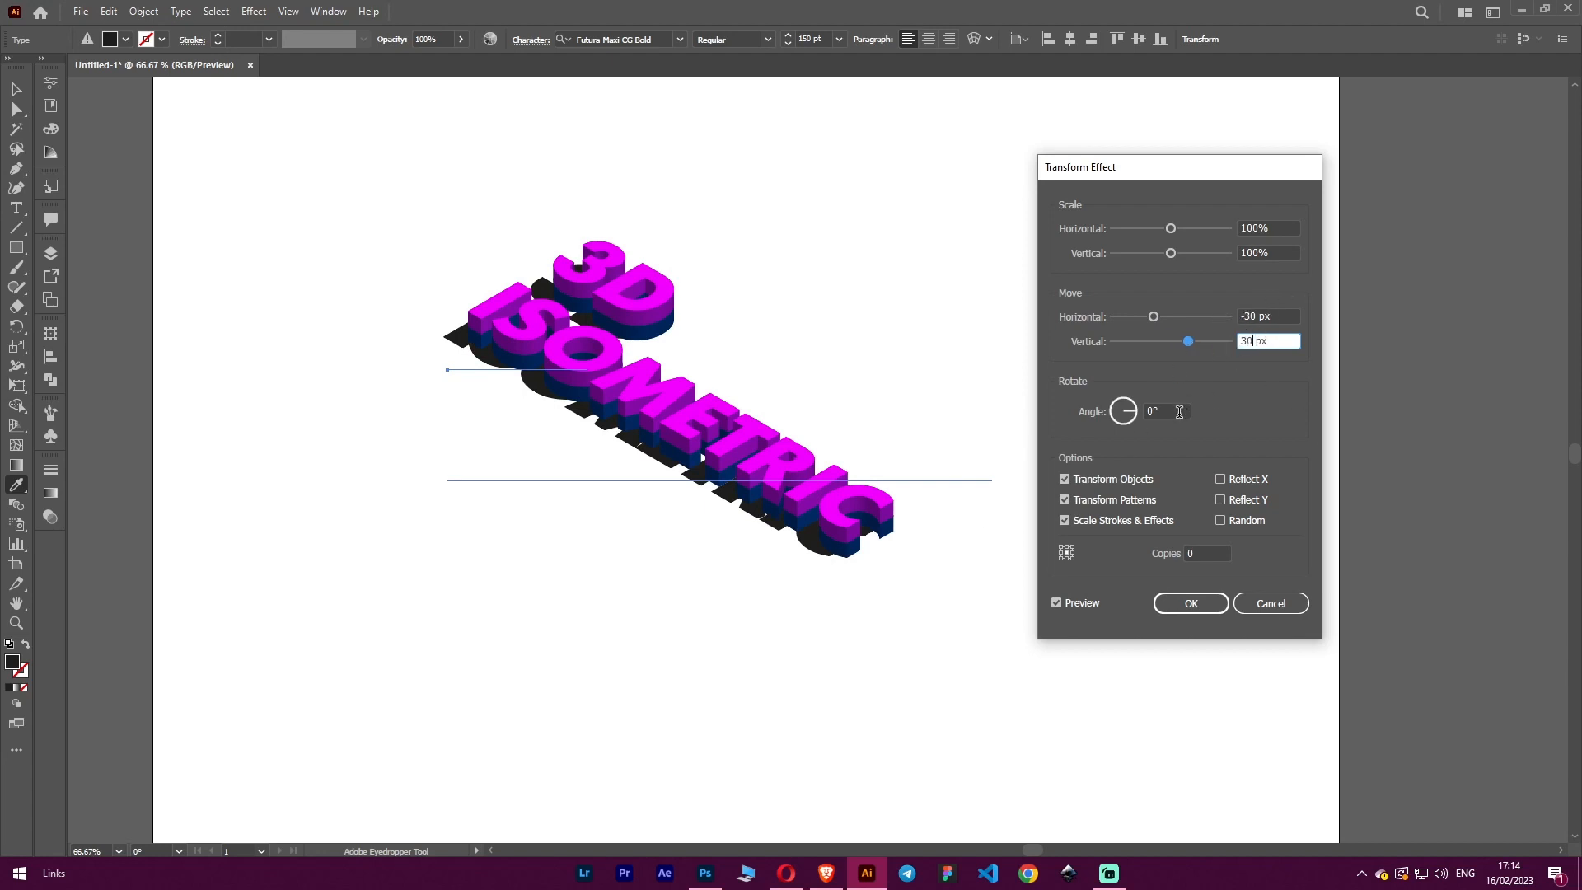
left_click(1181, 412)
left_click(1191, 603)
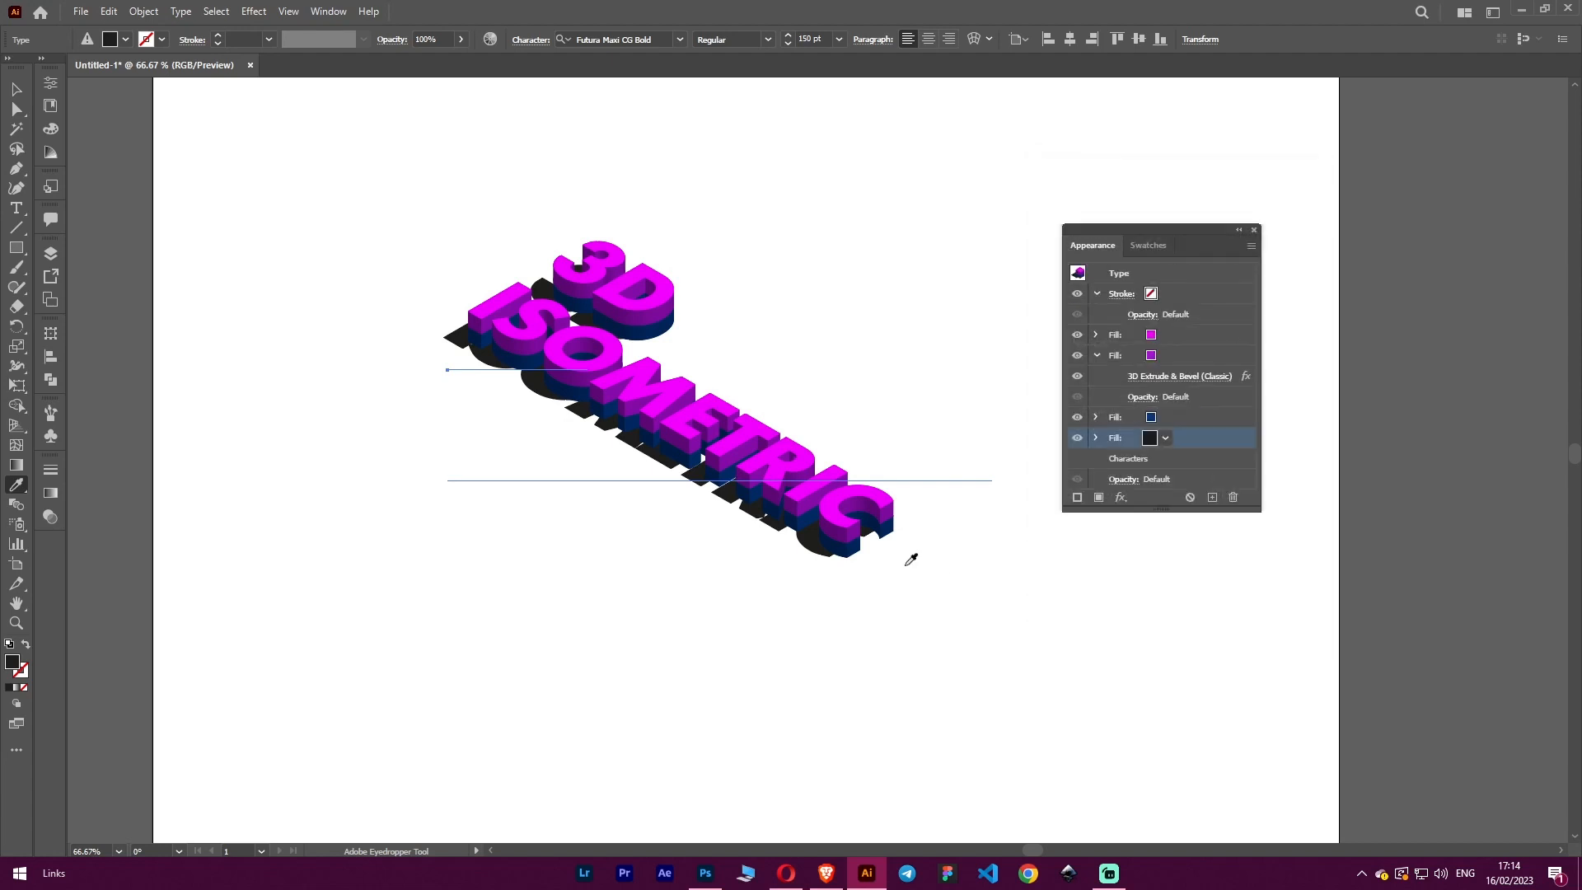
Apply a Gaussian Blur with a 24-pixel radius to the black shadow fill.
left_click(1122, 498)
mouse_move(1153, 351)
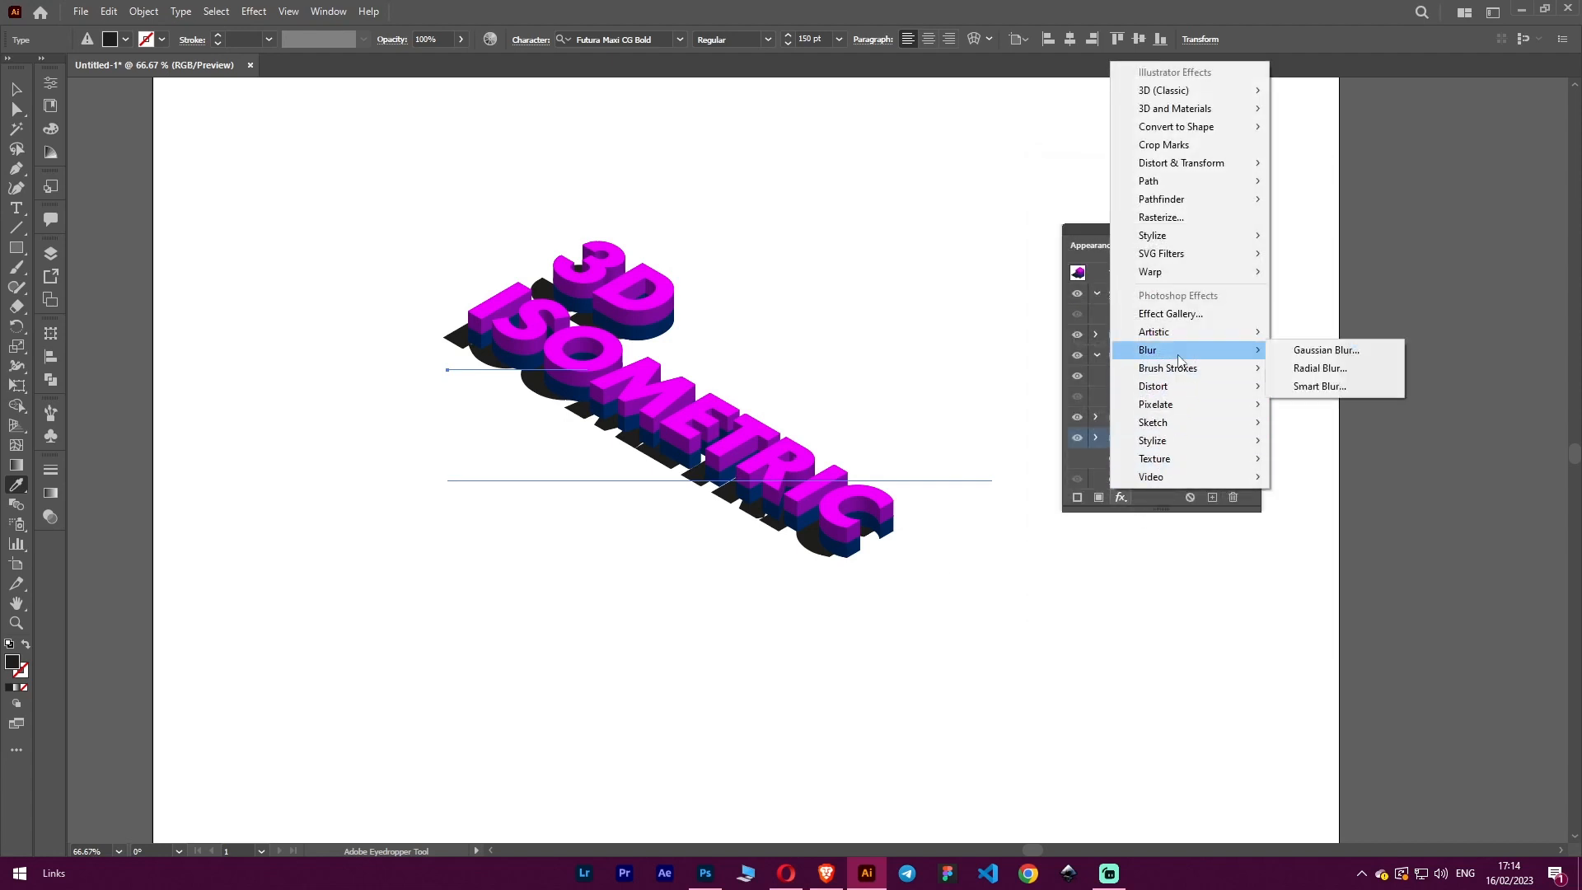
left_click(1345, 350)
left_click_drag(1289, 557, 1125, 493)
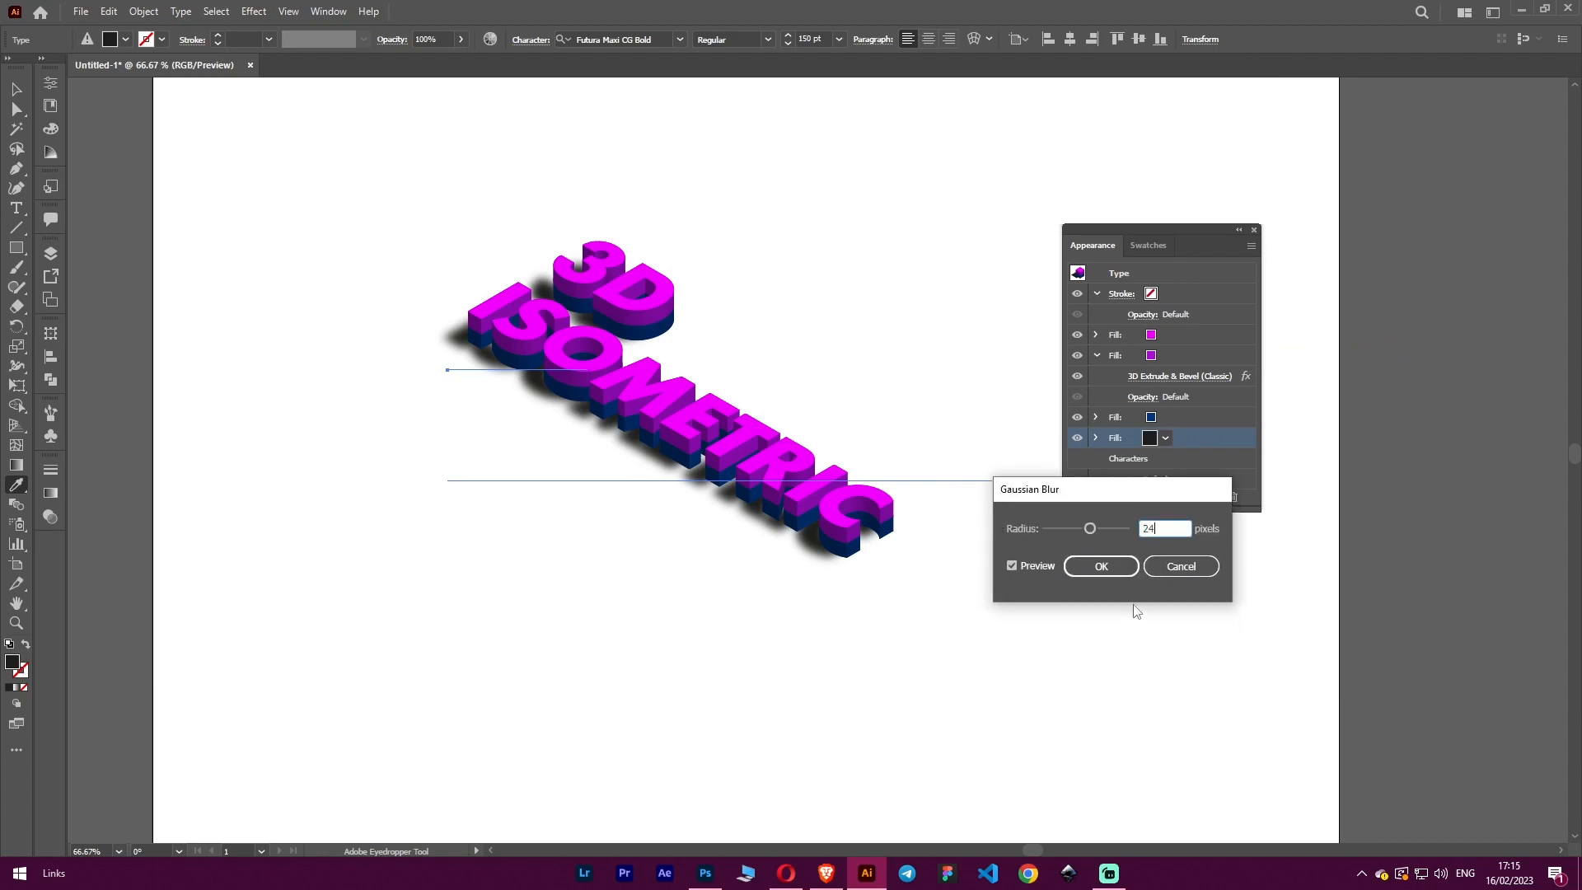
left_click(1108, 567)
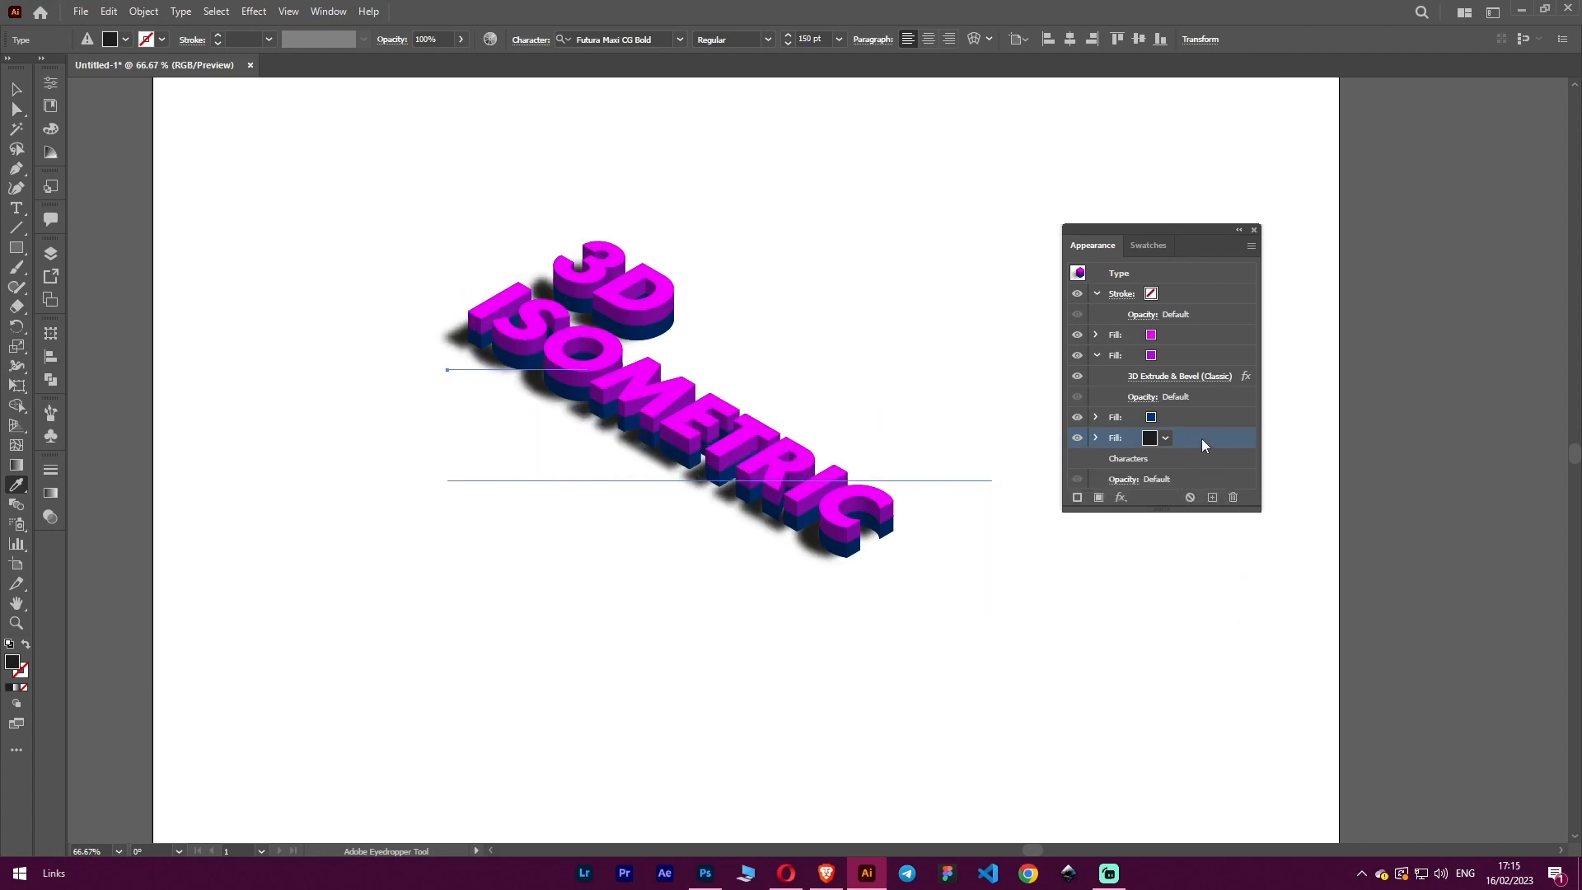
Set the blurred black fill's blending mode to Multiply and its opacity to 50%.
left_click(1096, 438)
scroll(1195, 437, "down", 2)
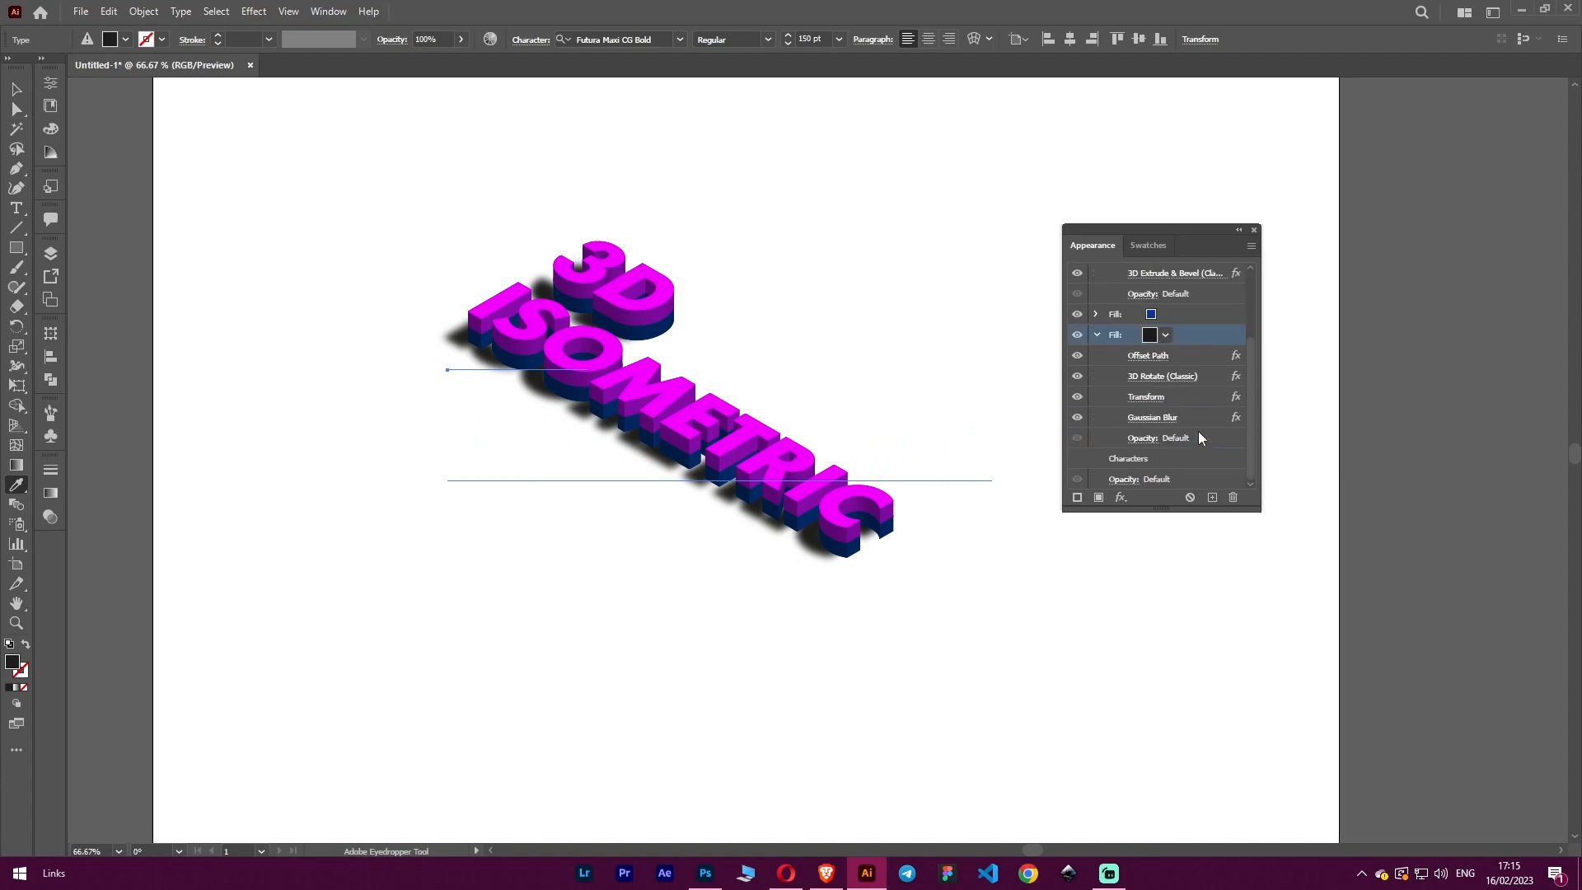
left_click(1162, 441)
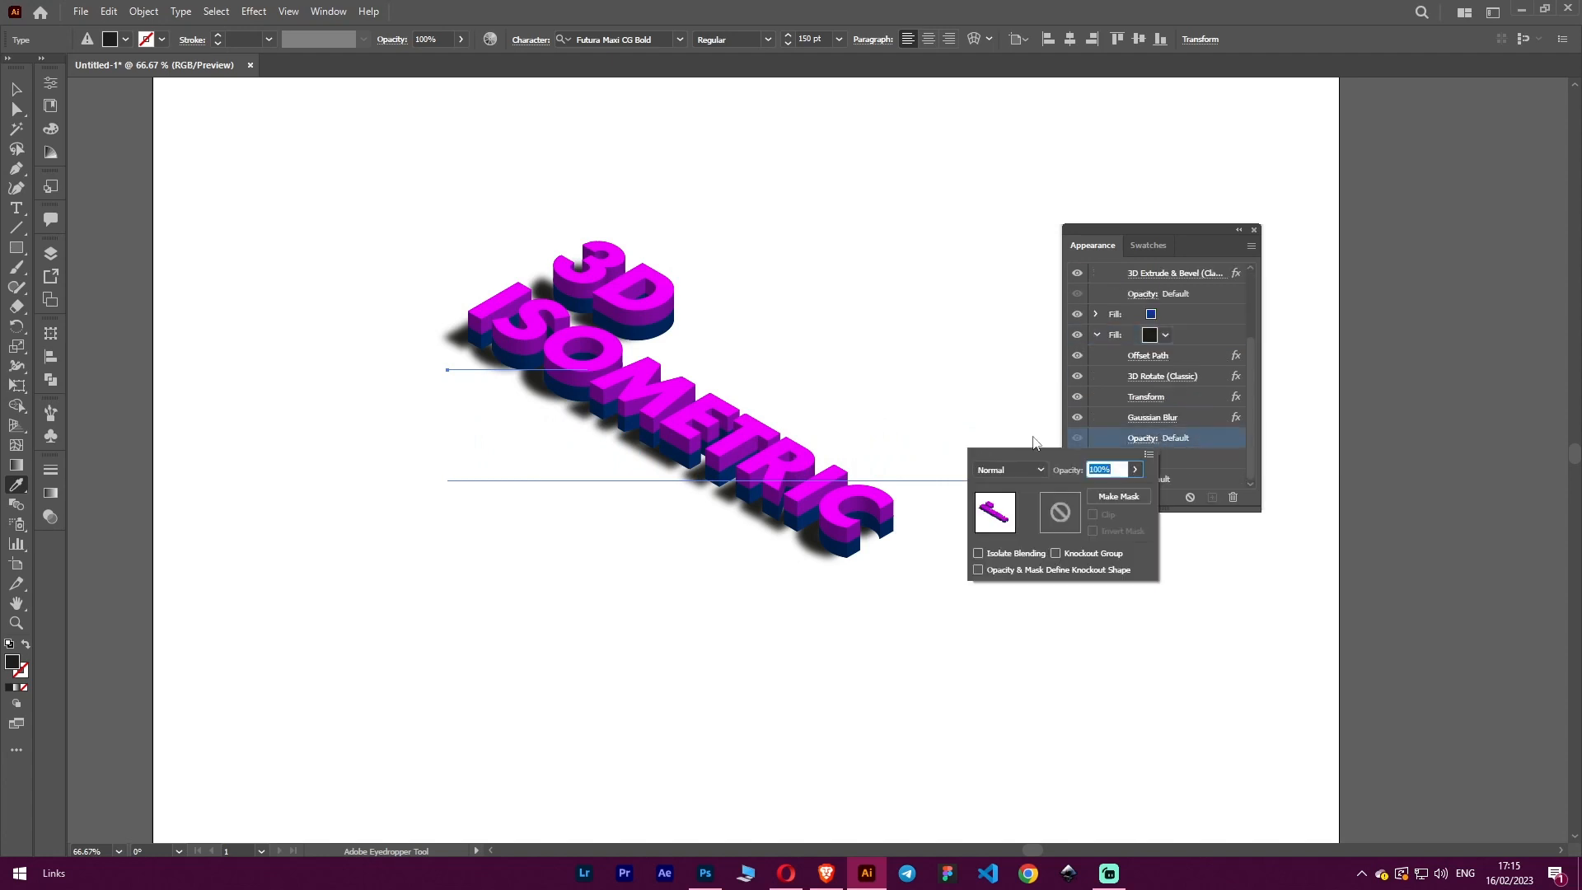
left_click(1006, 473)
left_click(1020, 527)
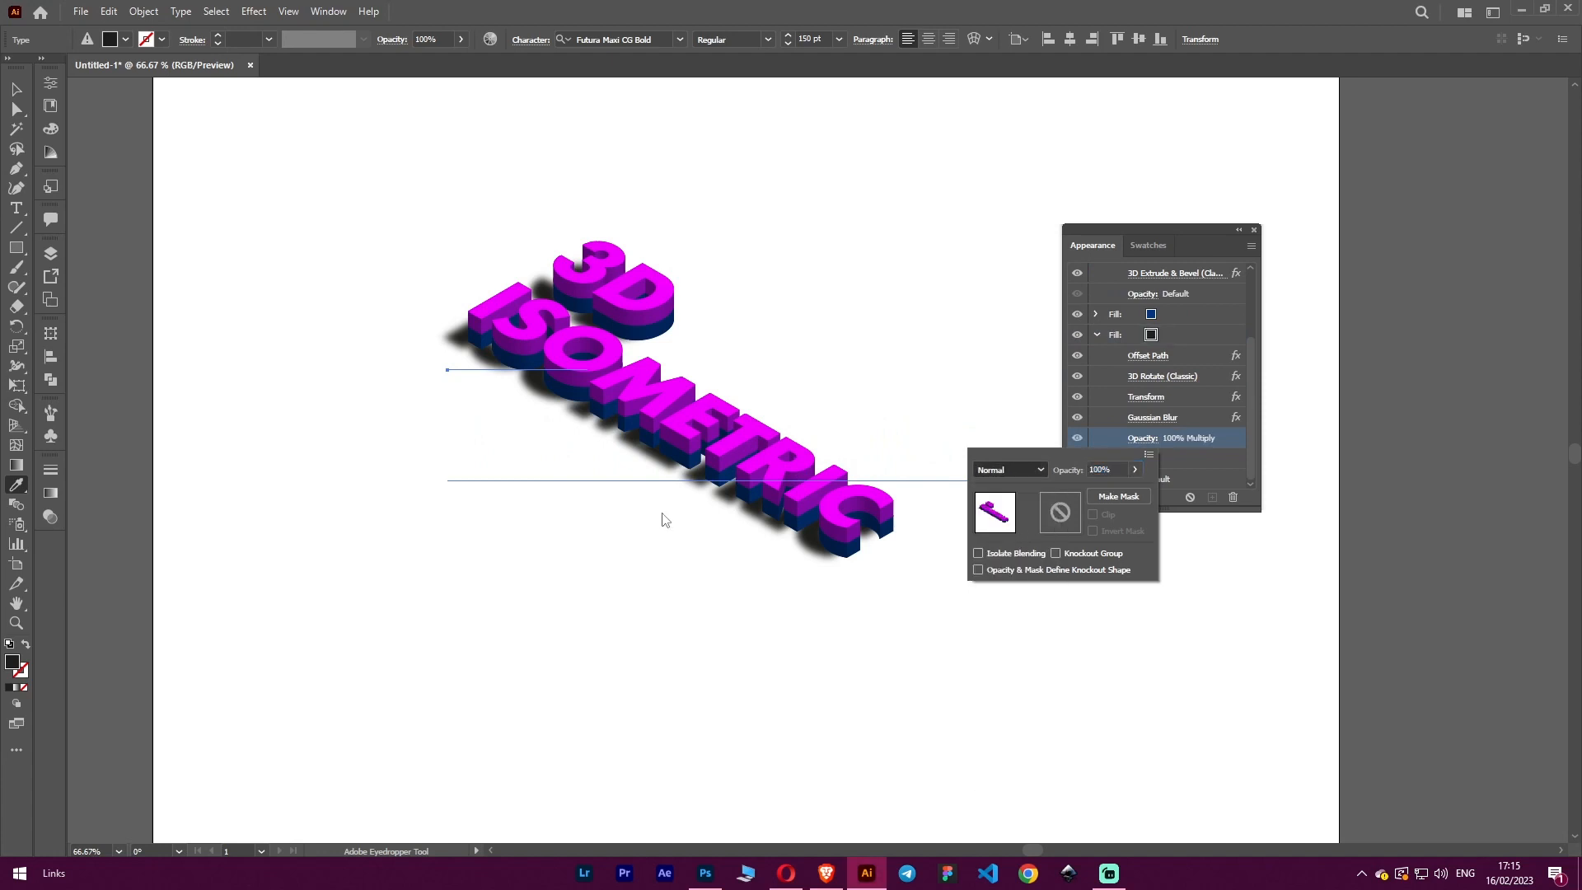
left_click(1135, 469)
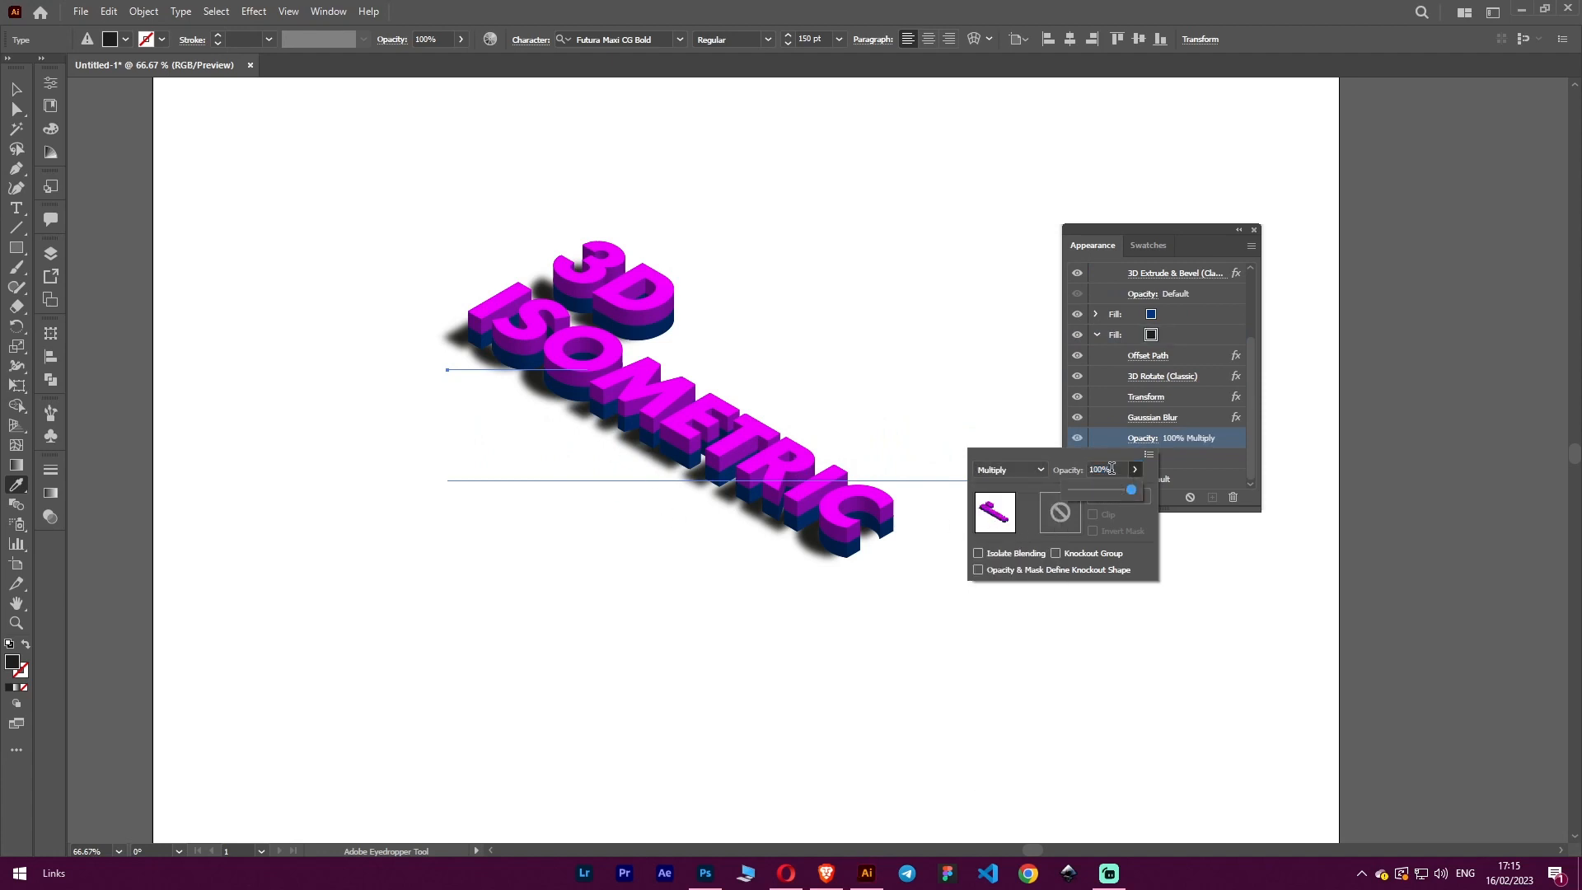
left_click(1112, 468)
type("50")
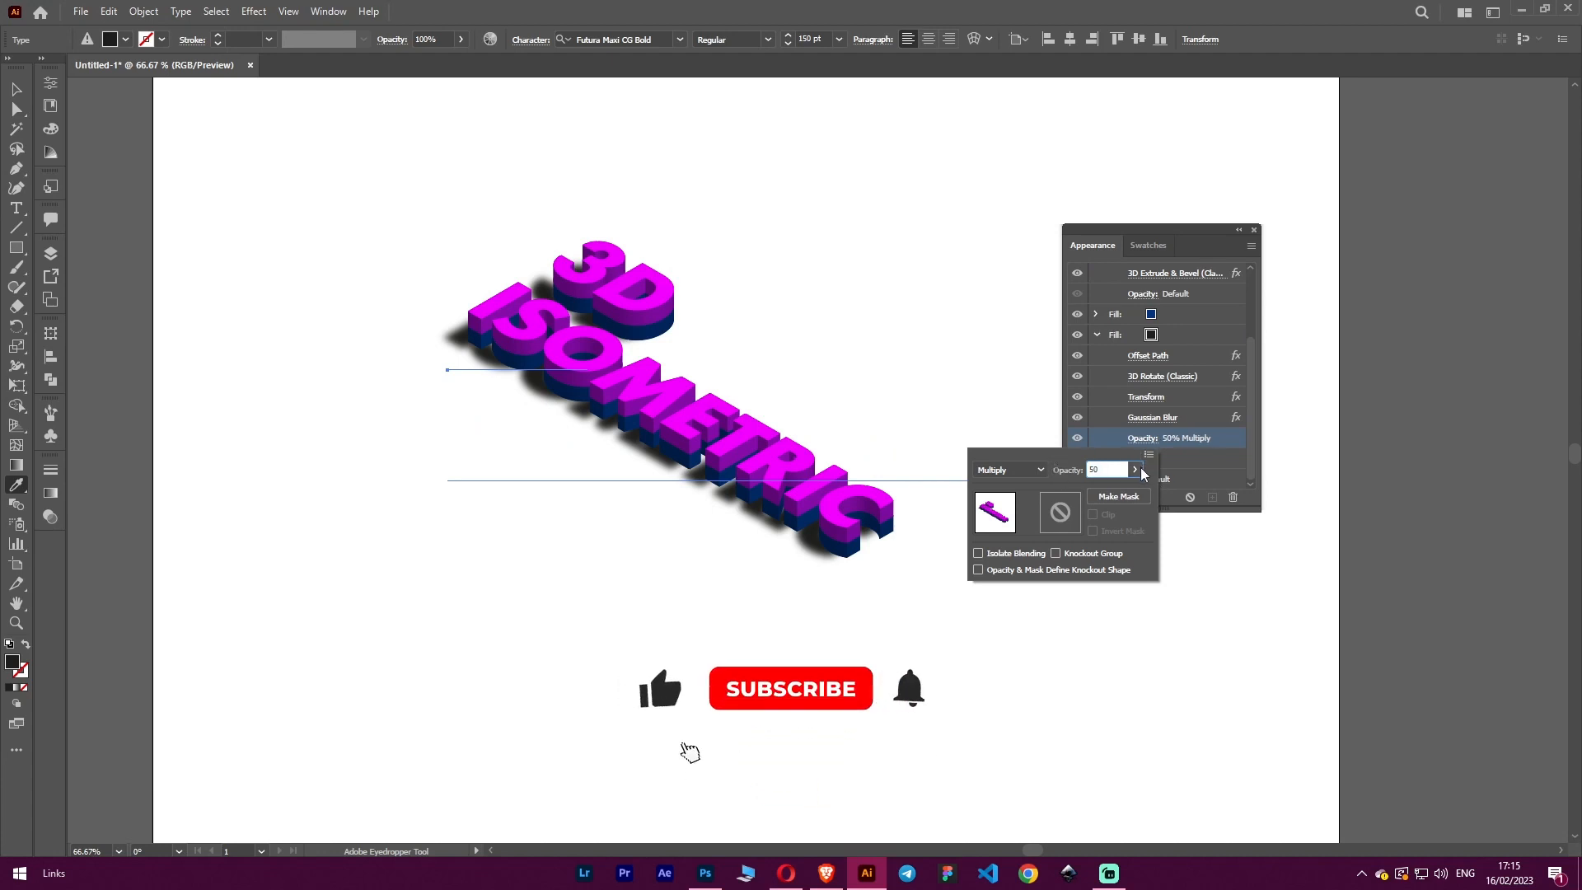
left_click(1137, 470)
left_click(1214, 439)
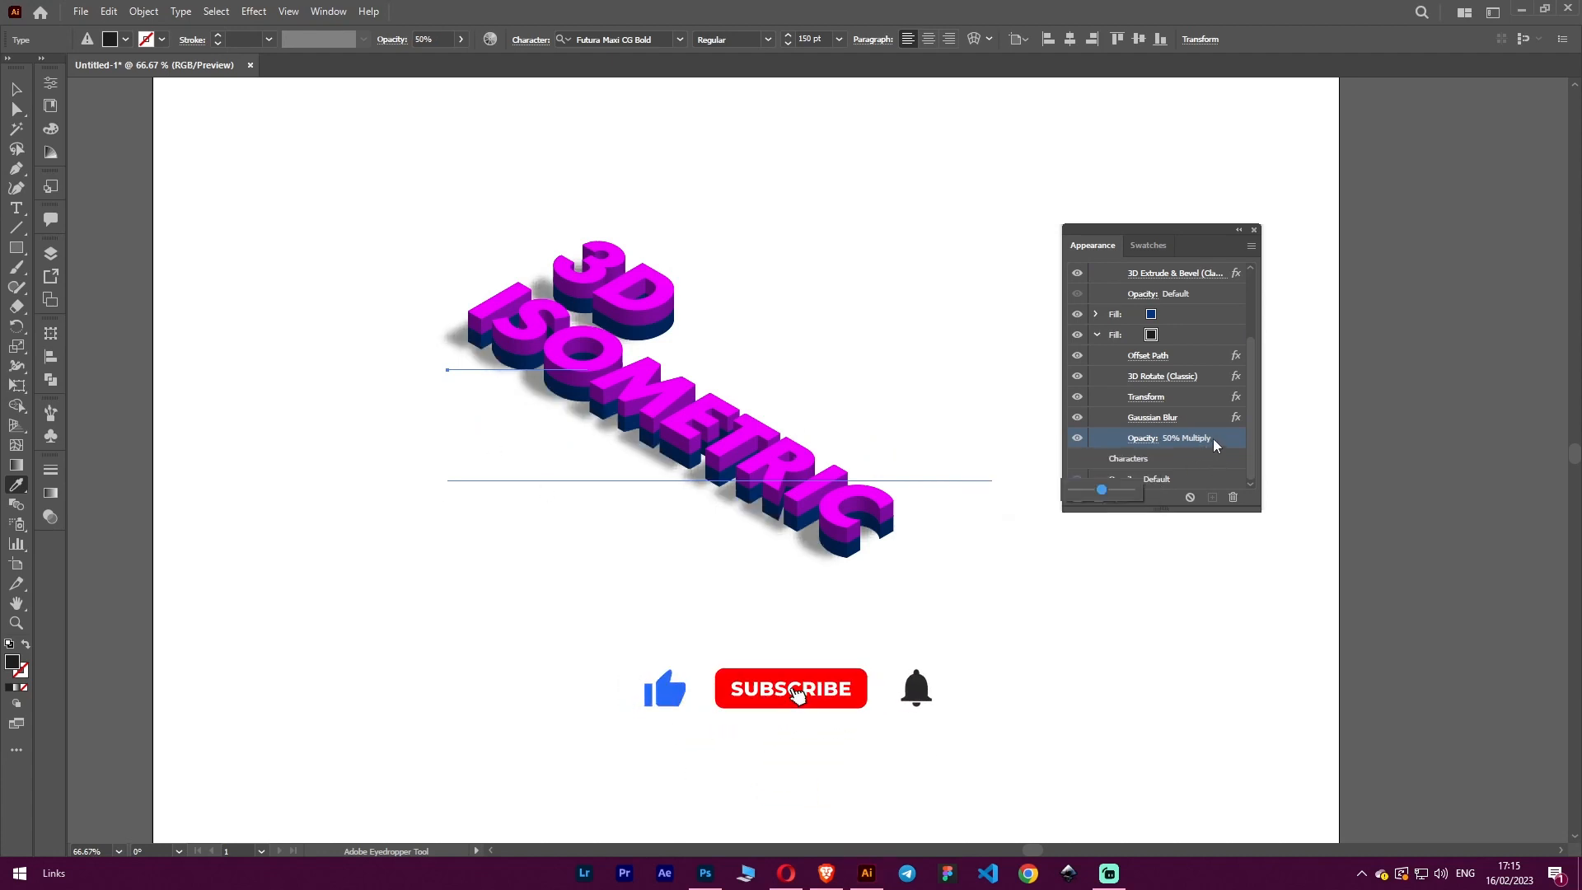
Collapse the Appearance panel and move it aside, clear of the artwork.
scroll(580, 372, "up", 5)
scroll(579, 372, "down", 5)
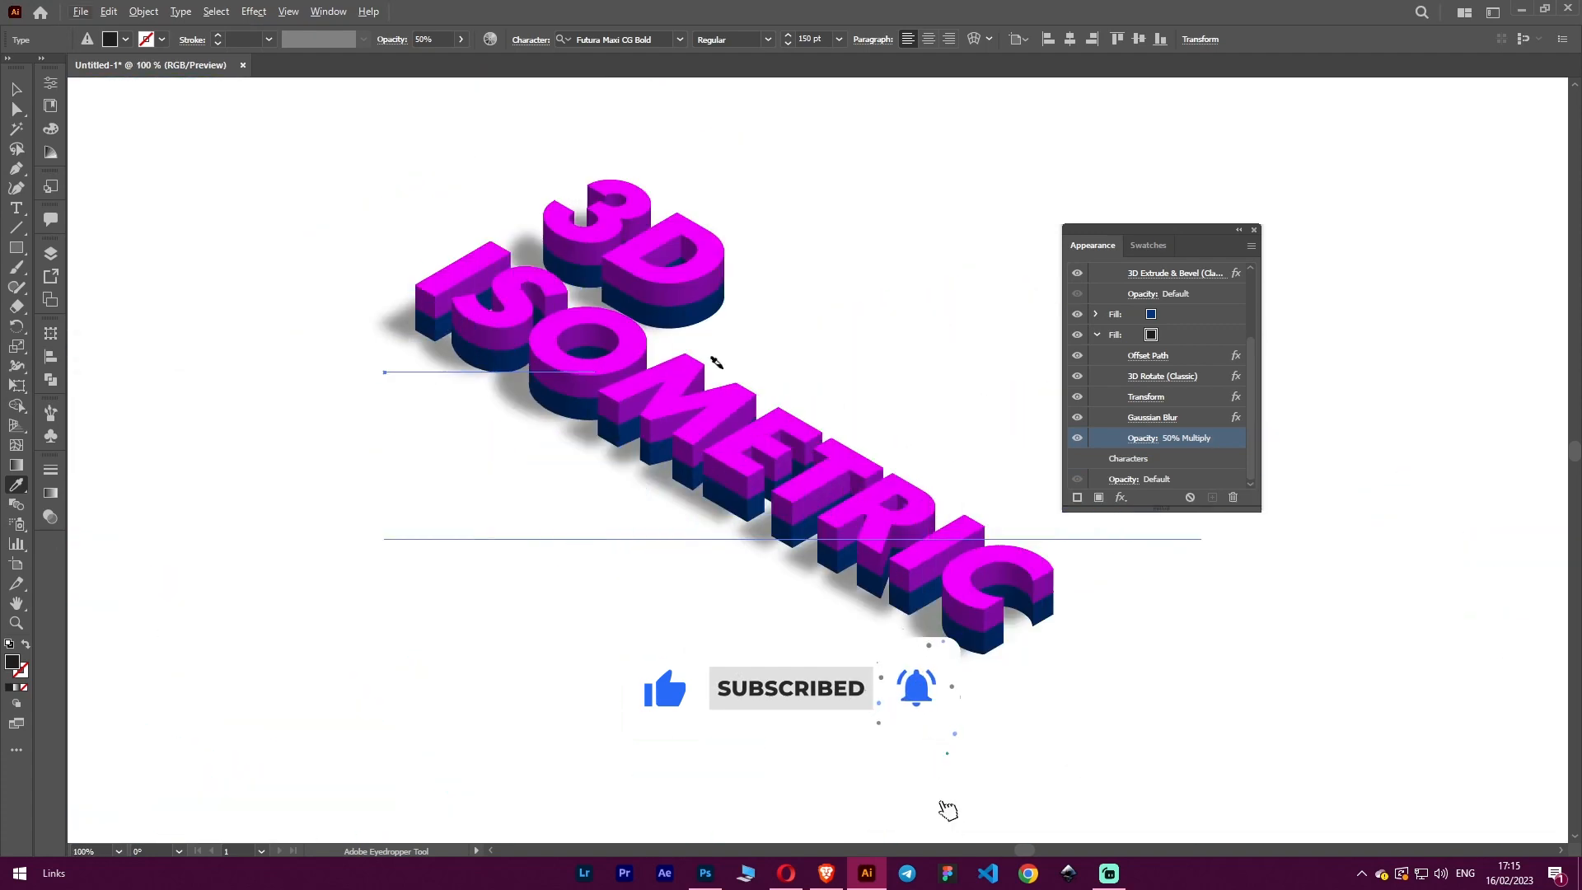
left_click(1239, 231)
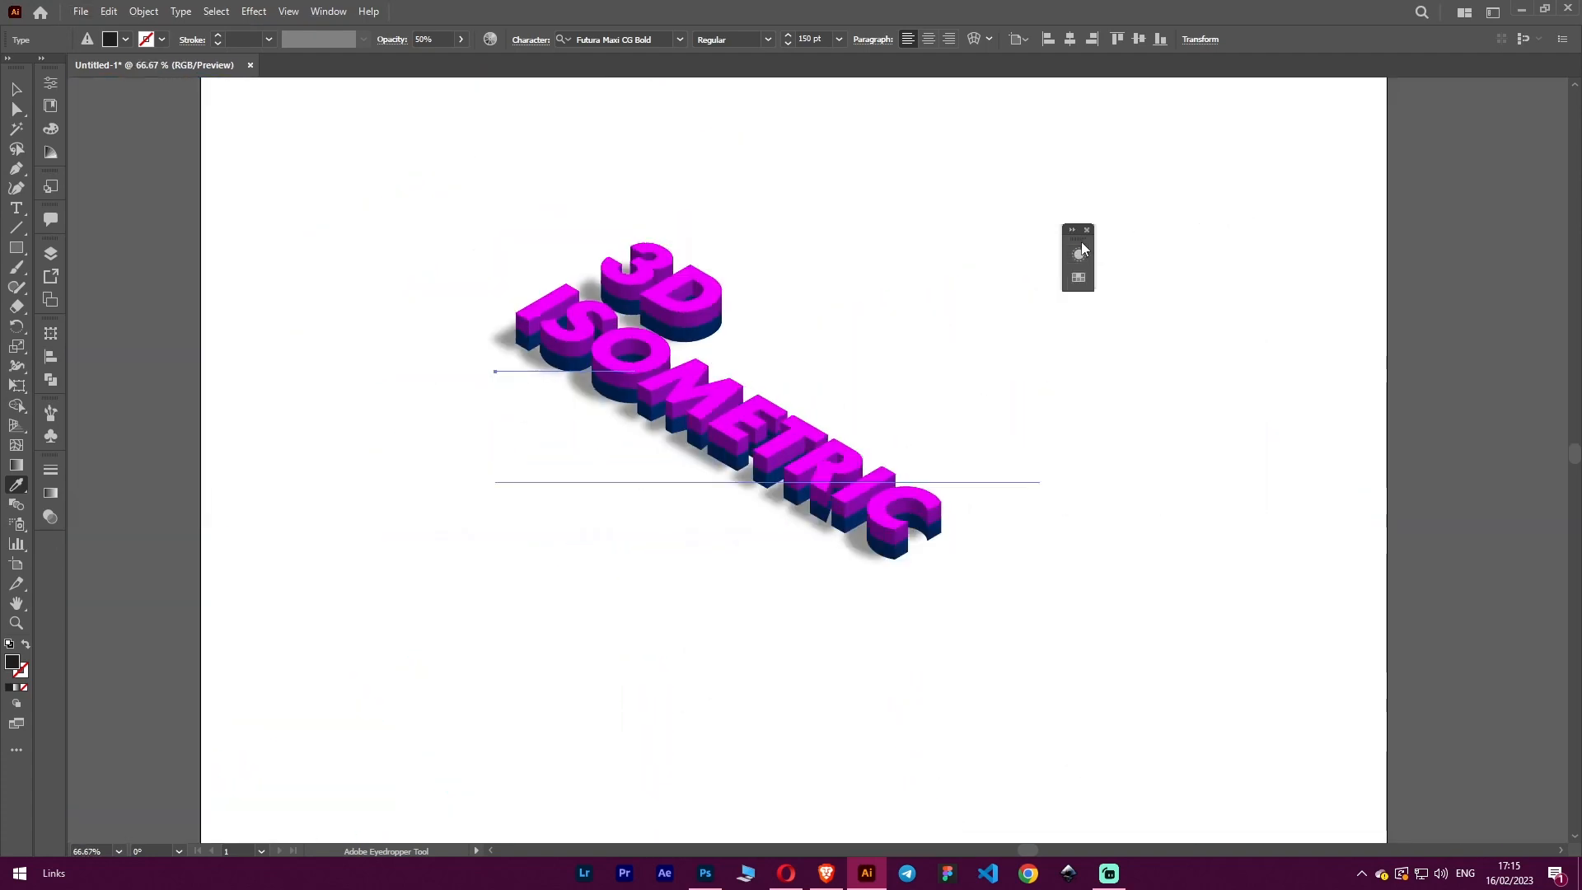
left_click_drag(1082, 241, 1422, 278)
scroll(960, 448, "down", 3)
Scale the isometric text up to about 207 pt on the artboard and deselect it.
left_click(17, 89)
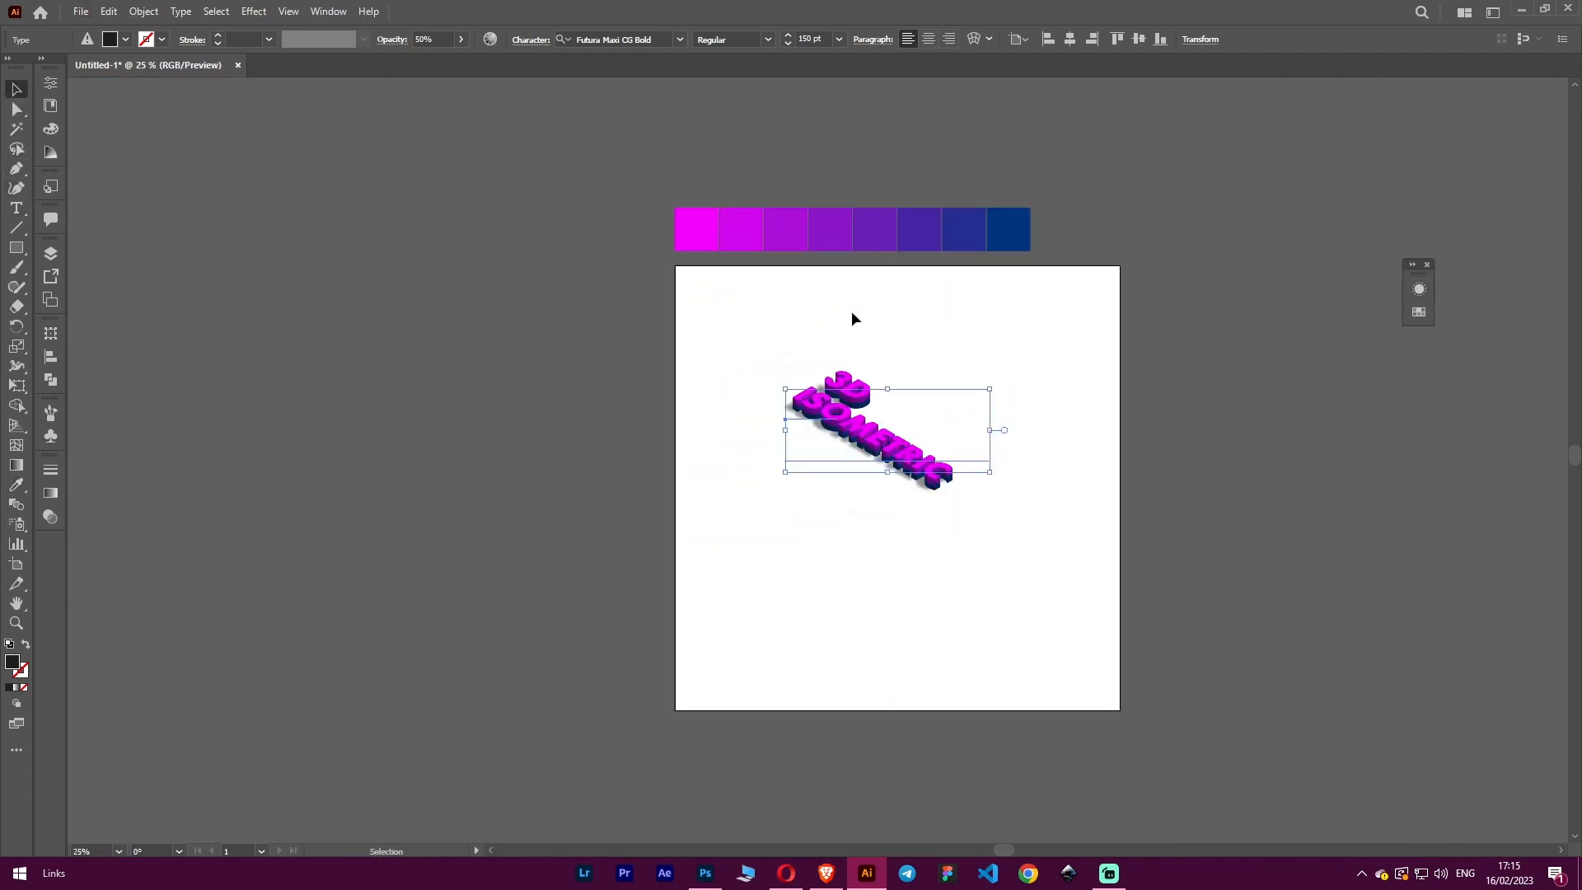
left_click(852, 314)
left_click(935, 466)
left_click_drag(992, 471, 1129, 503)
left_click(1127, 495)
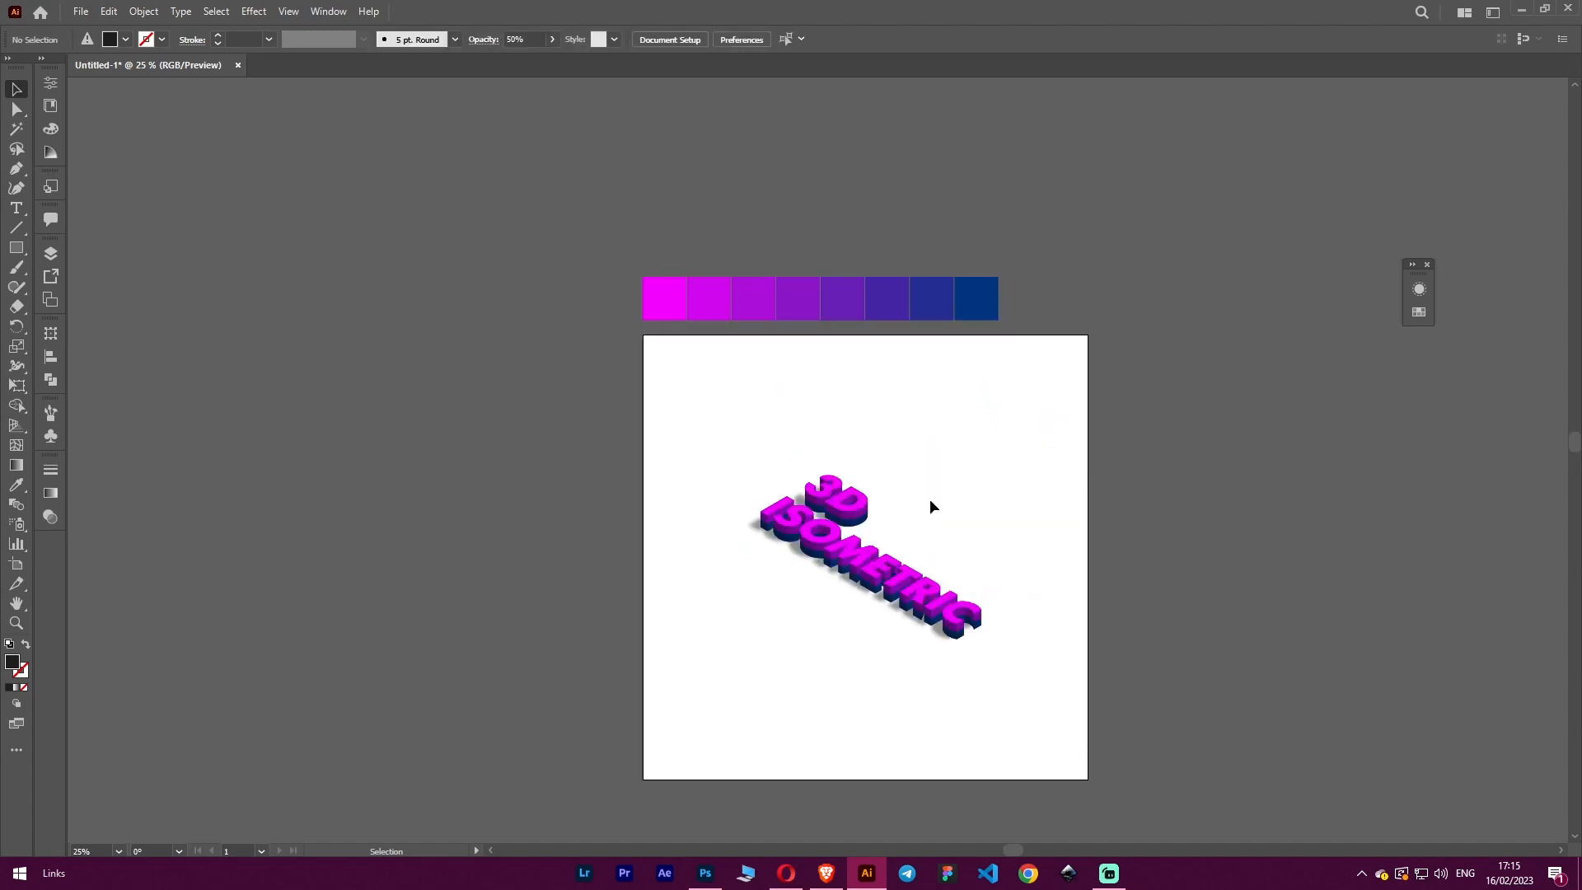
Clear the isometric text object's wording and set its font to Kh Baphnom SvayTany Italic.
double_click(879, 557)
key("ctrl+a")
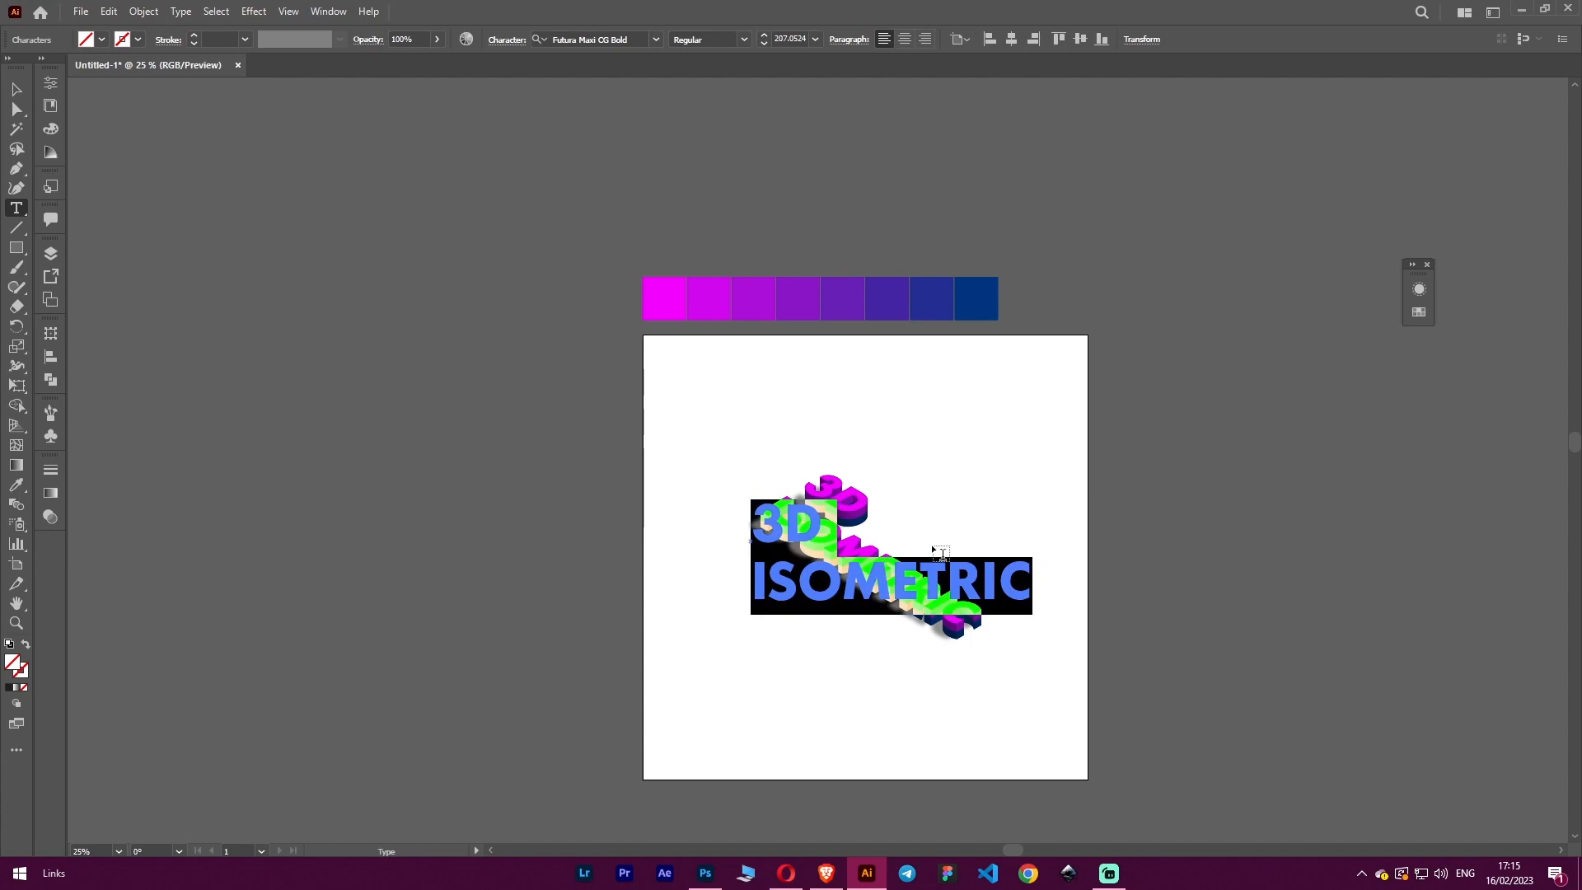
key("BackSpace")
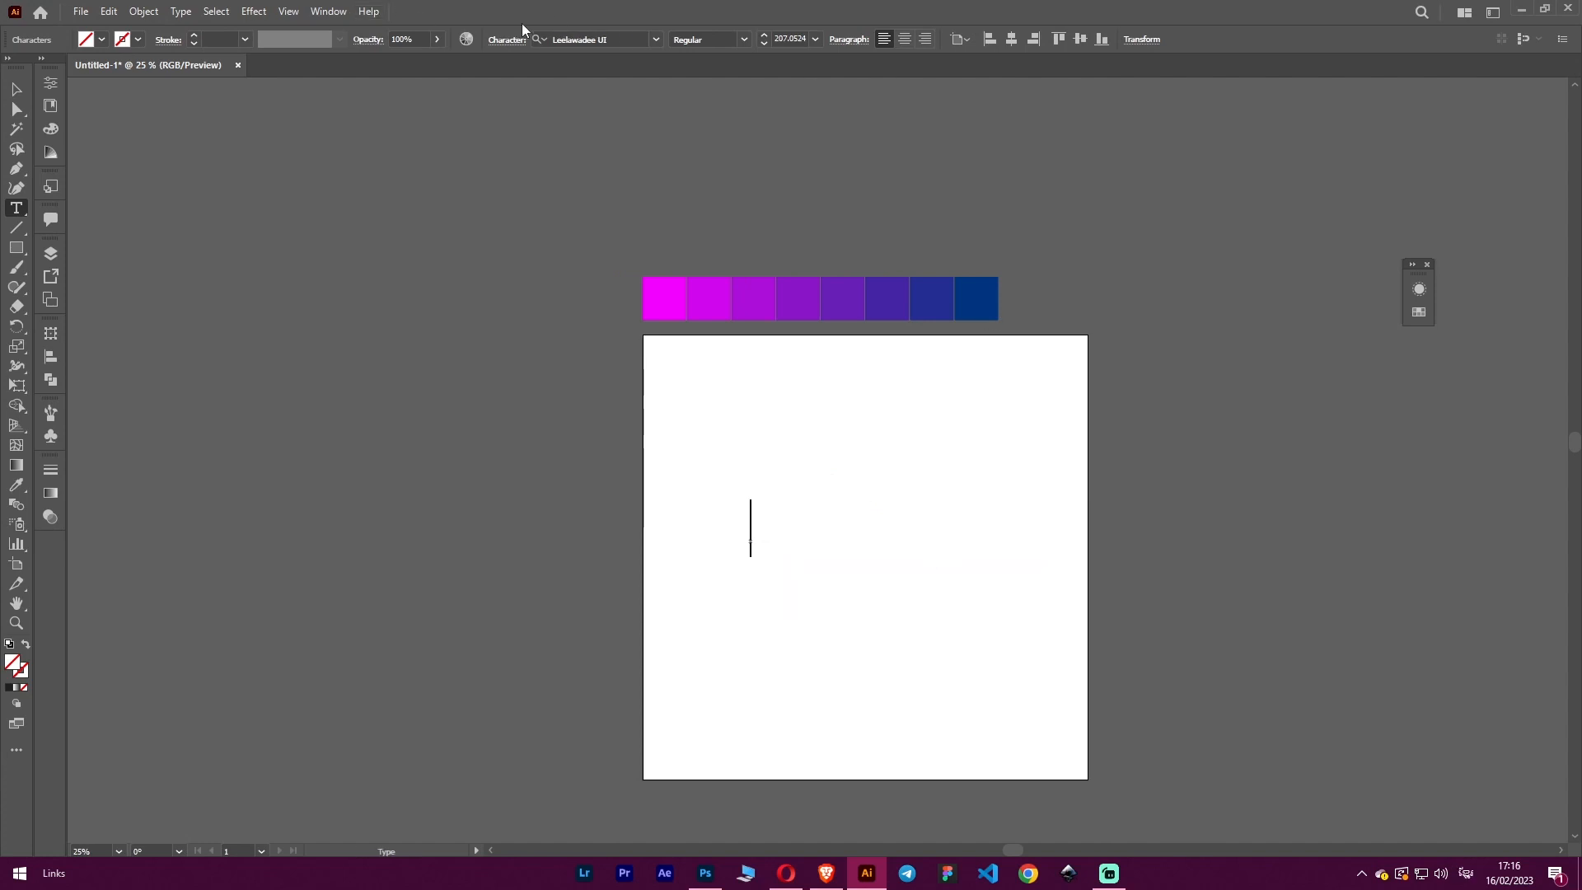
left_click(661, 39)
scroll(725, 170, "up", 5)
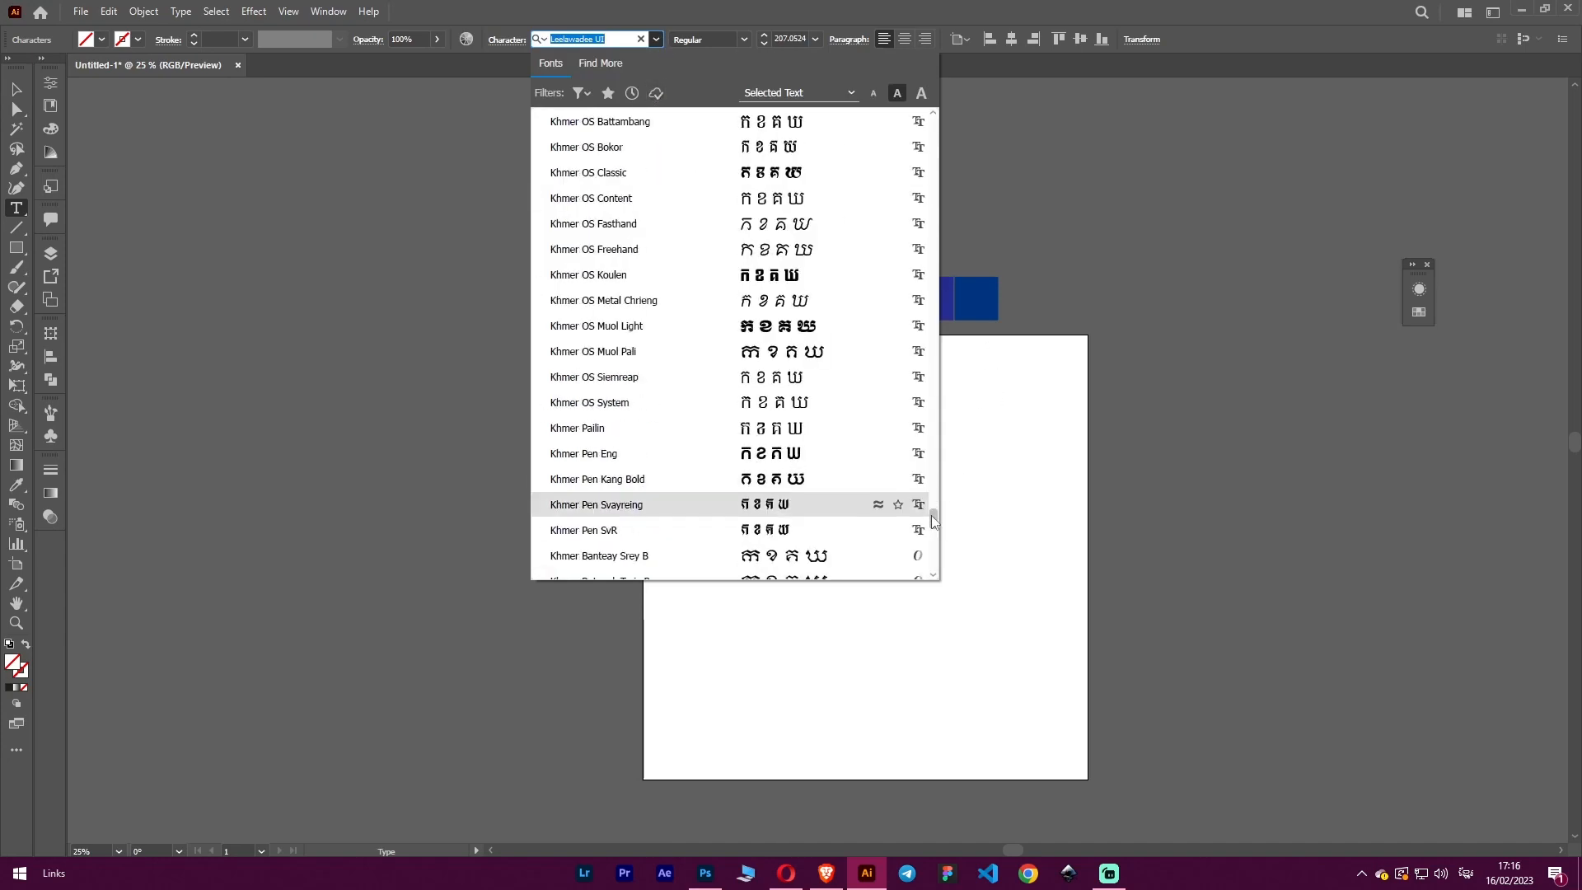
left_click_drag(932, 519, 929, 122)
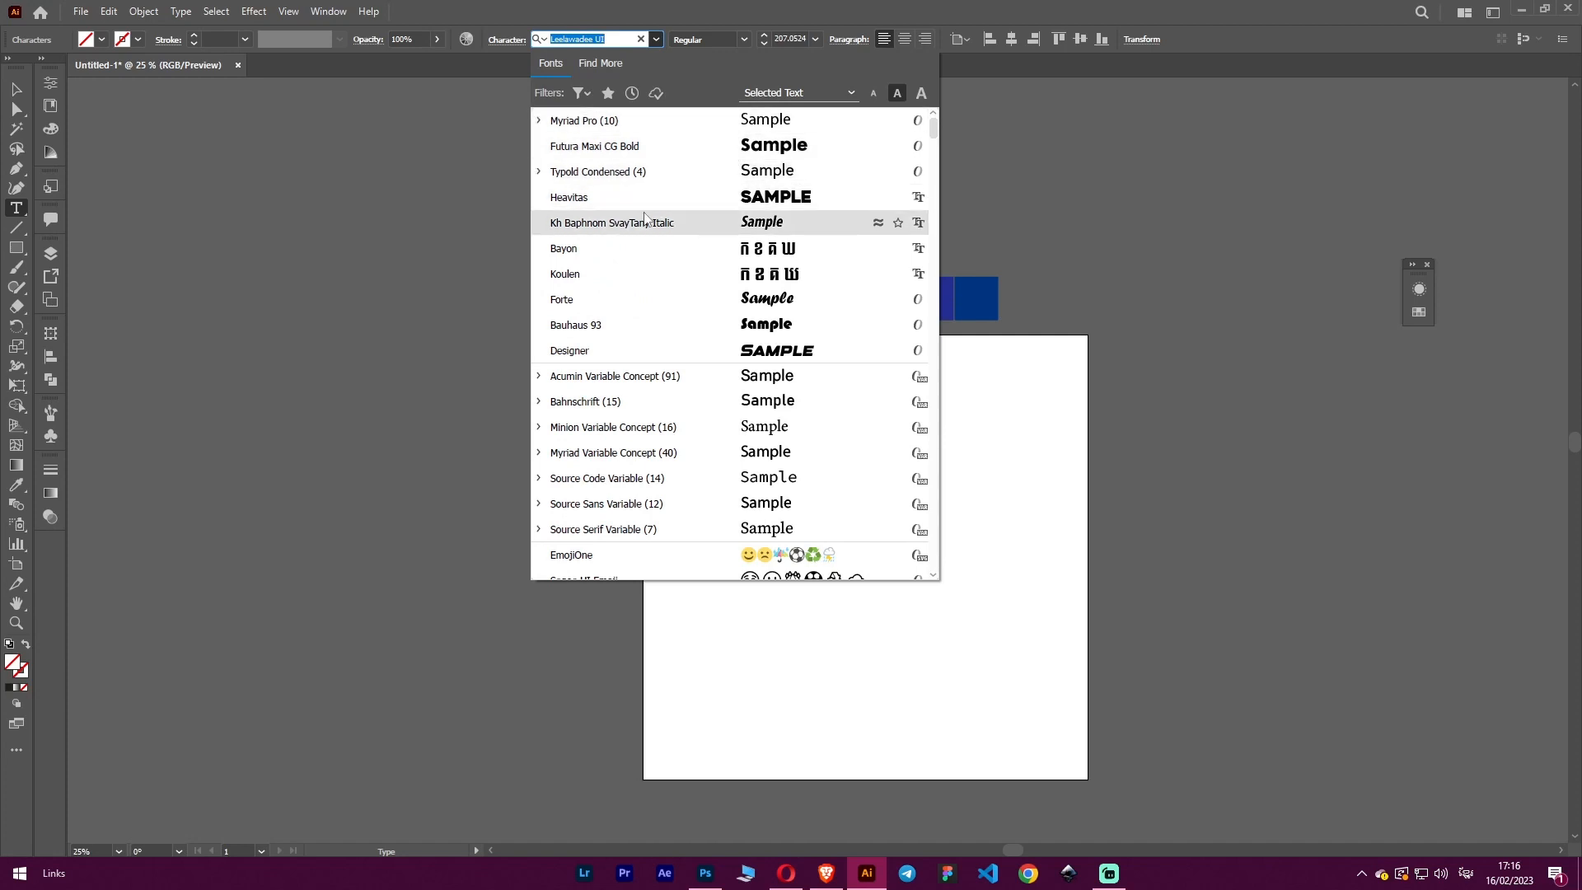
left_click(729, 235)
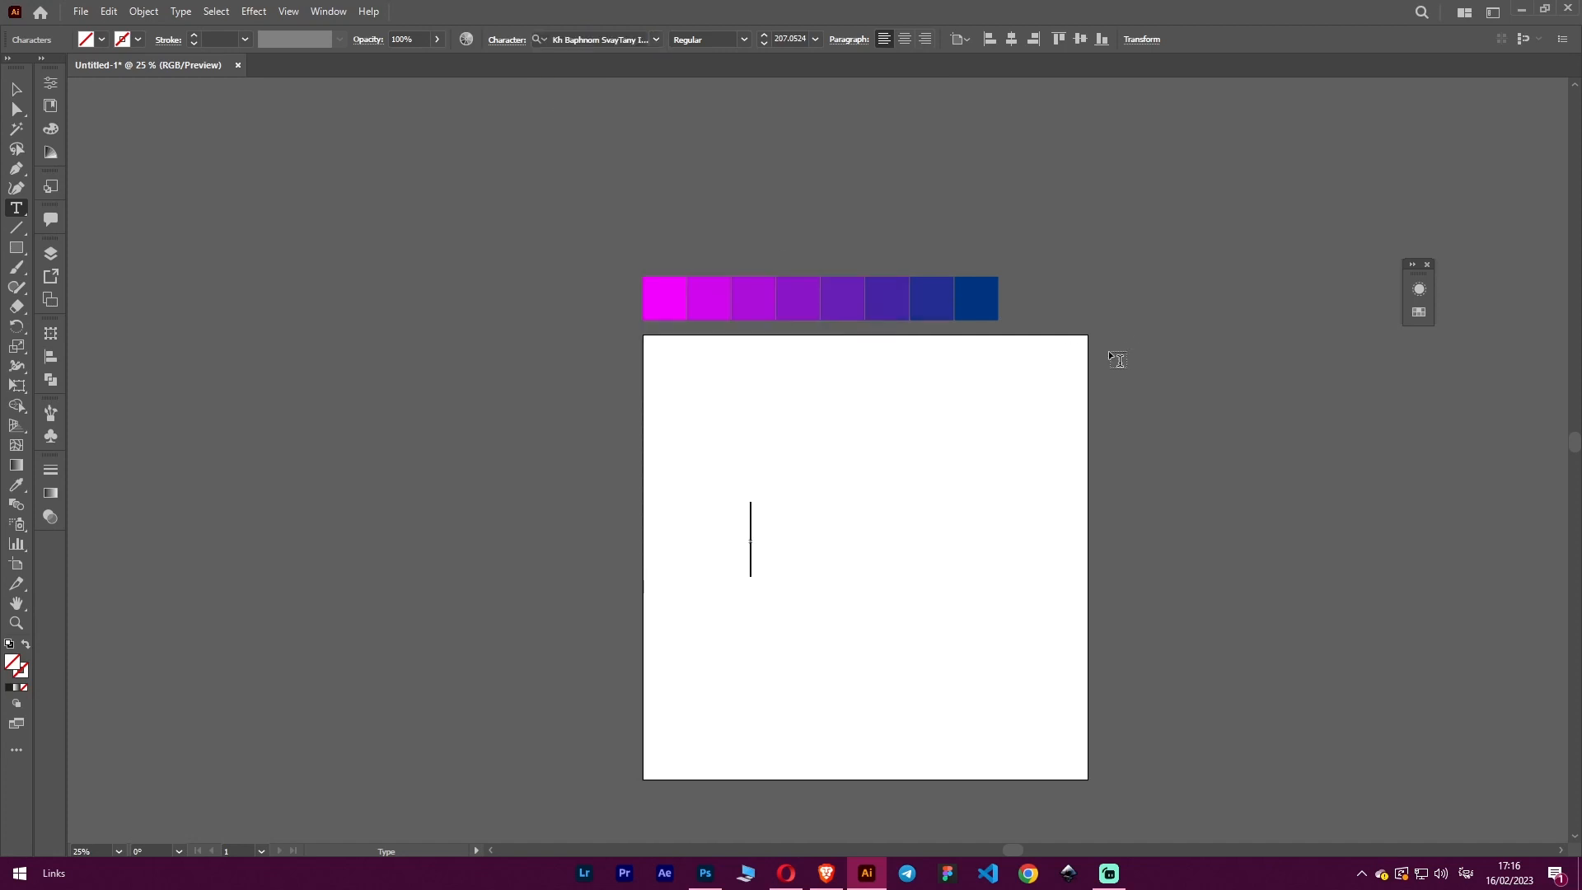
type("អក្សរ")
key("BackSpace")
key("BackSpace")
key("BackSpace")
key("BackSpace")
key("BackSpace")
Enter the Khmer wording "រៀនធ្វើអក្សរ" with "បែប 3D" on a second line in the text object, and deselect it.
type("រៀ")
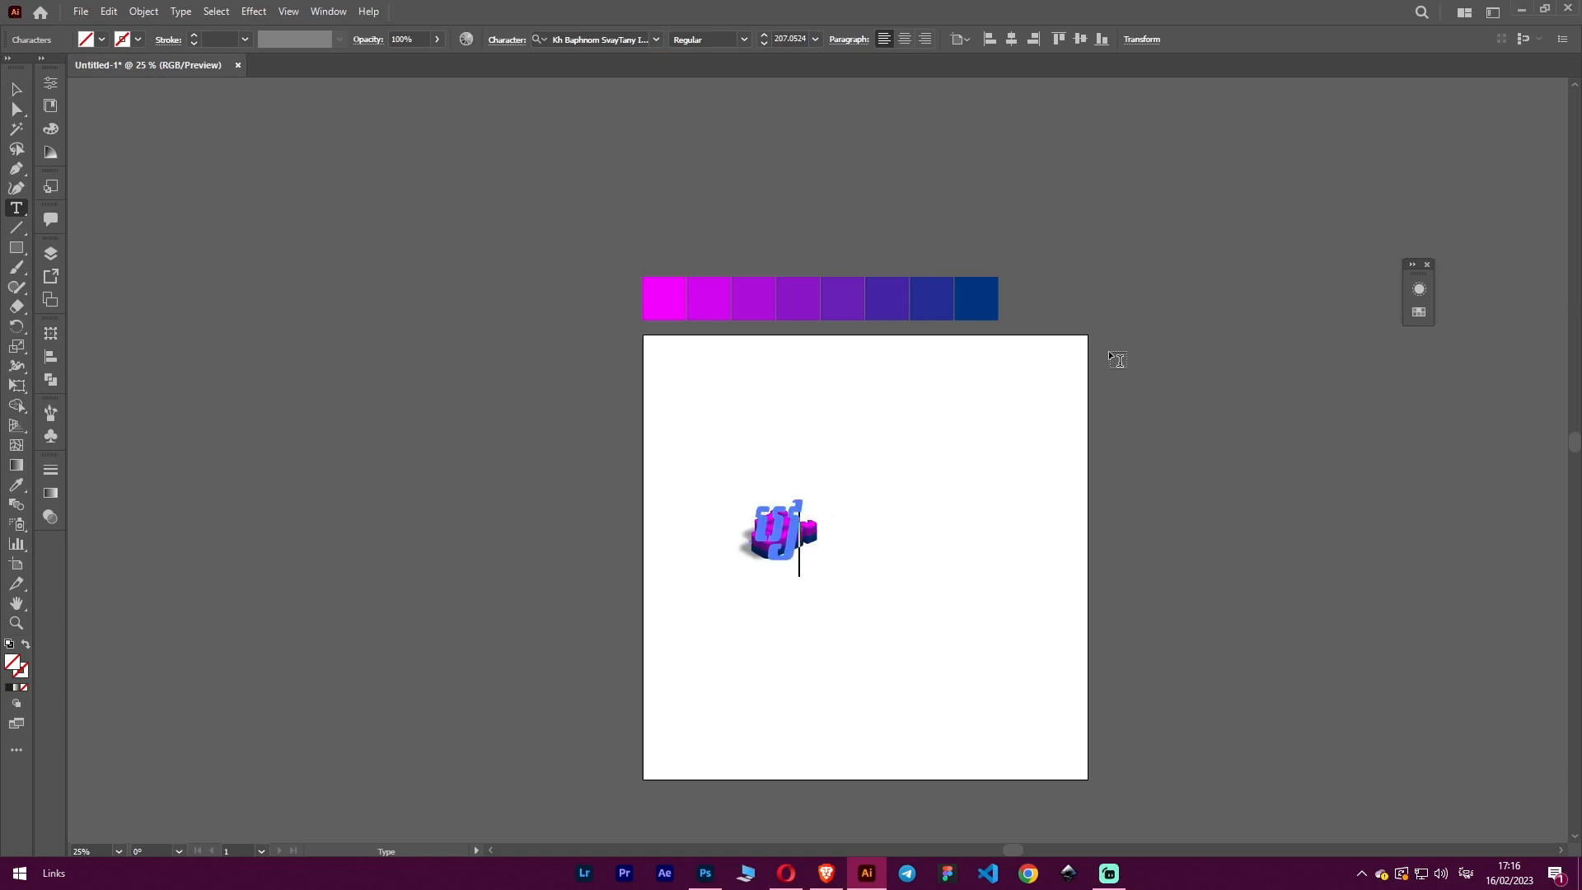
type("នធ្វើលេ")
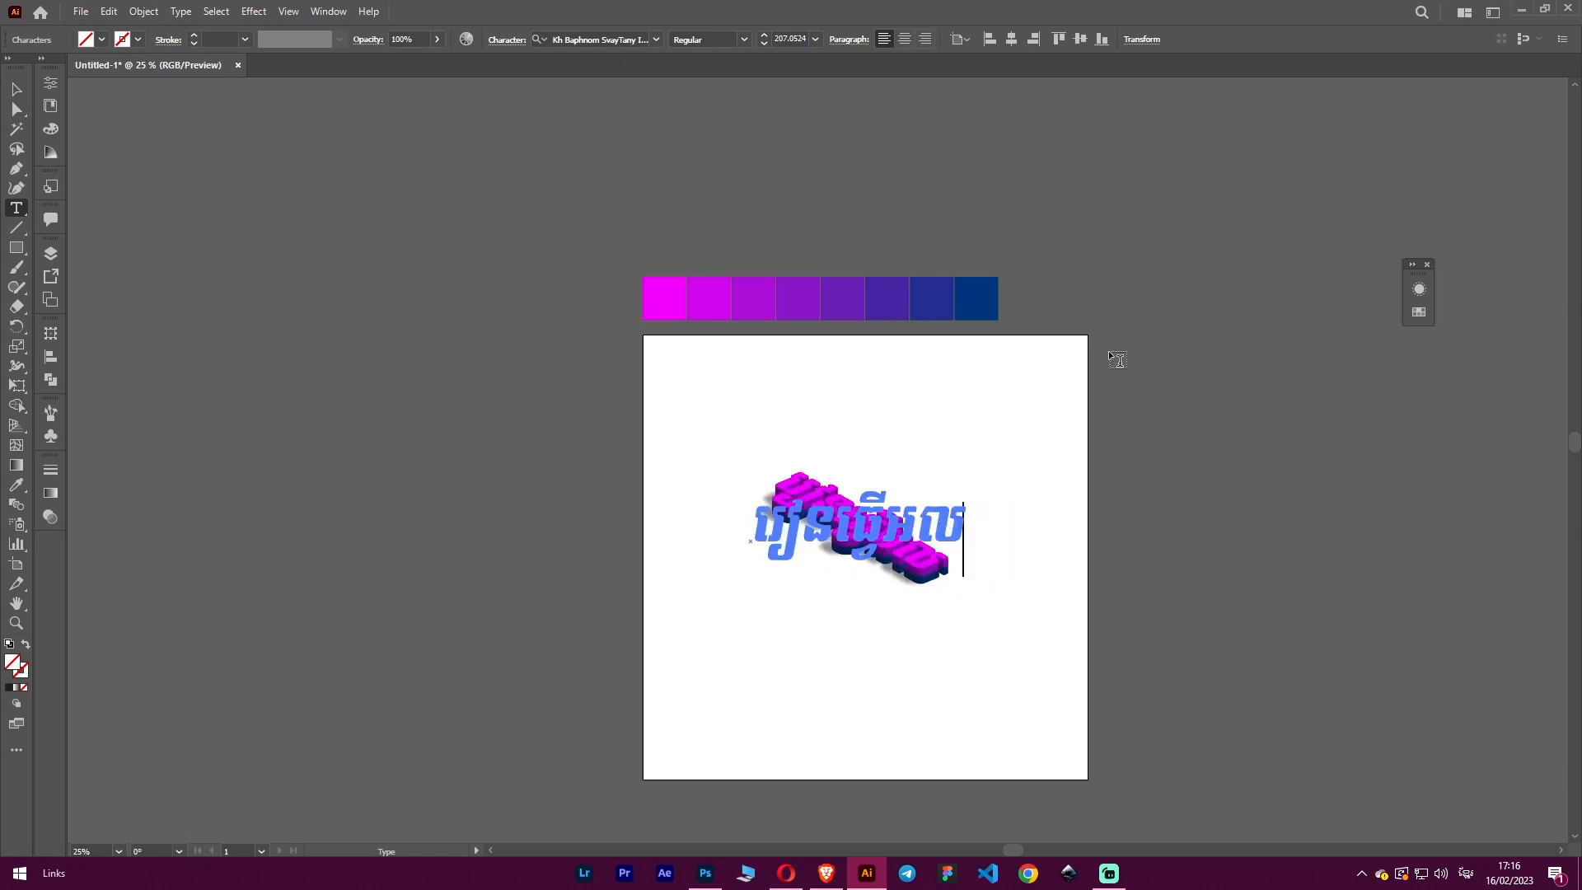
type("ក្សរ")
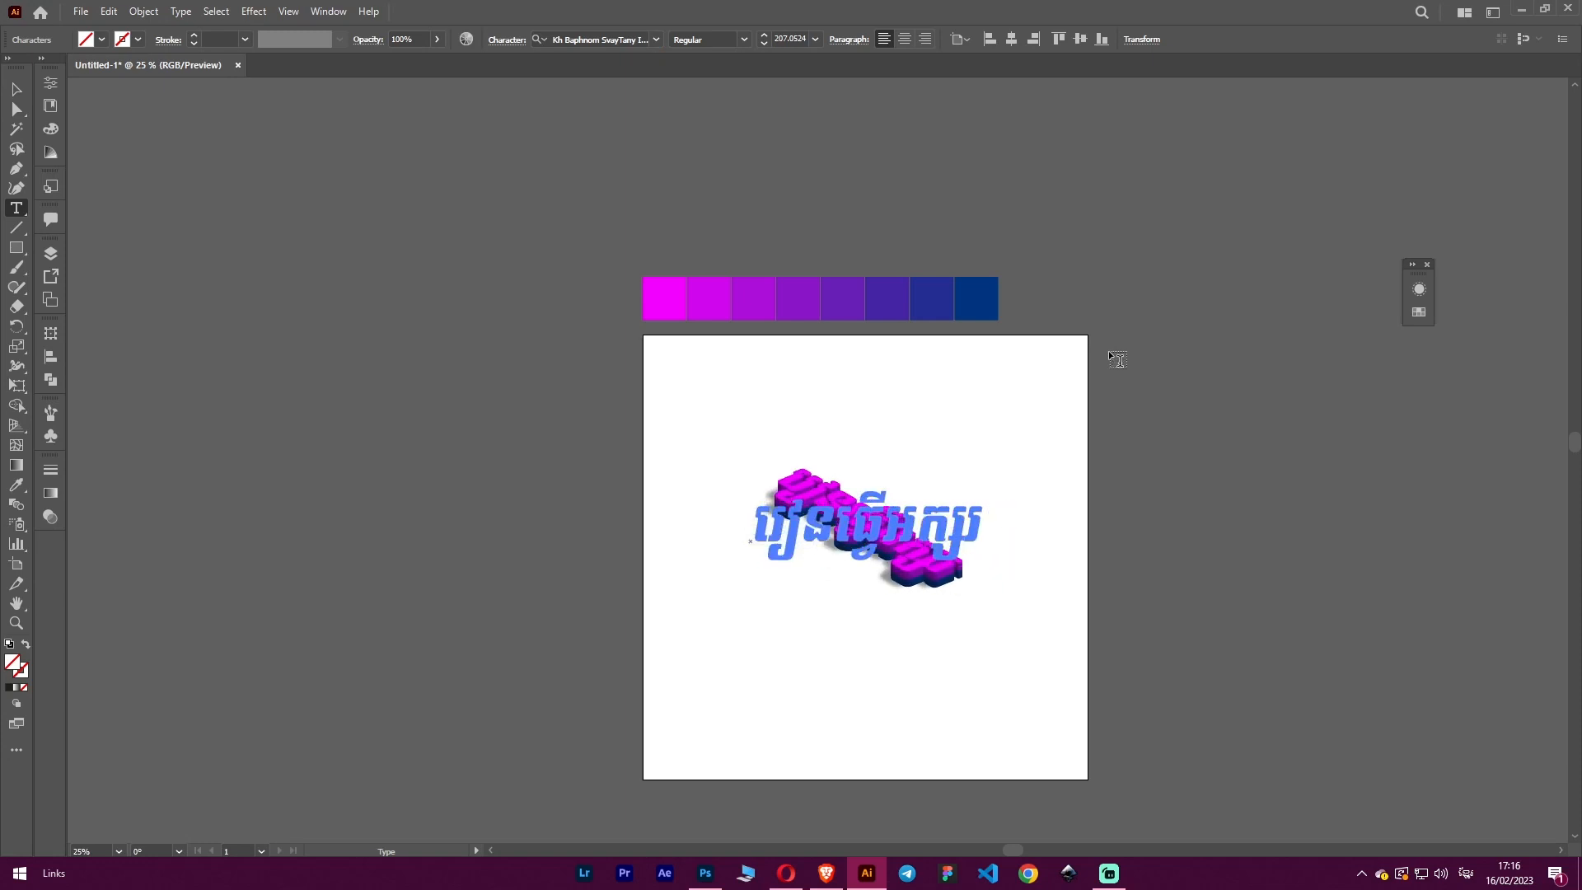
key("Return")
type("បែប ៣")
key("BackSpace")
key("alt+shift")
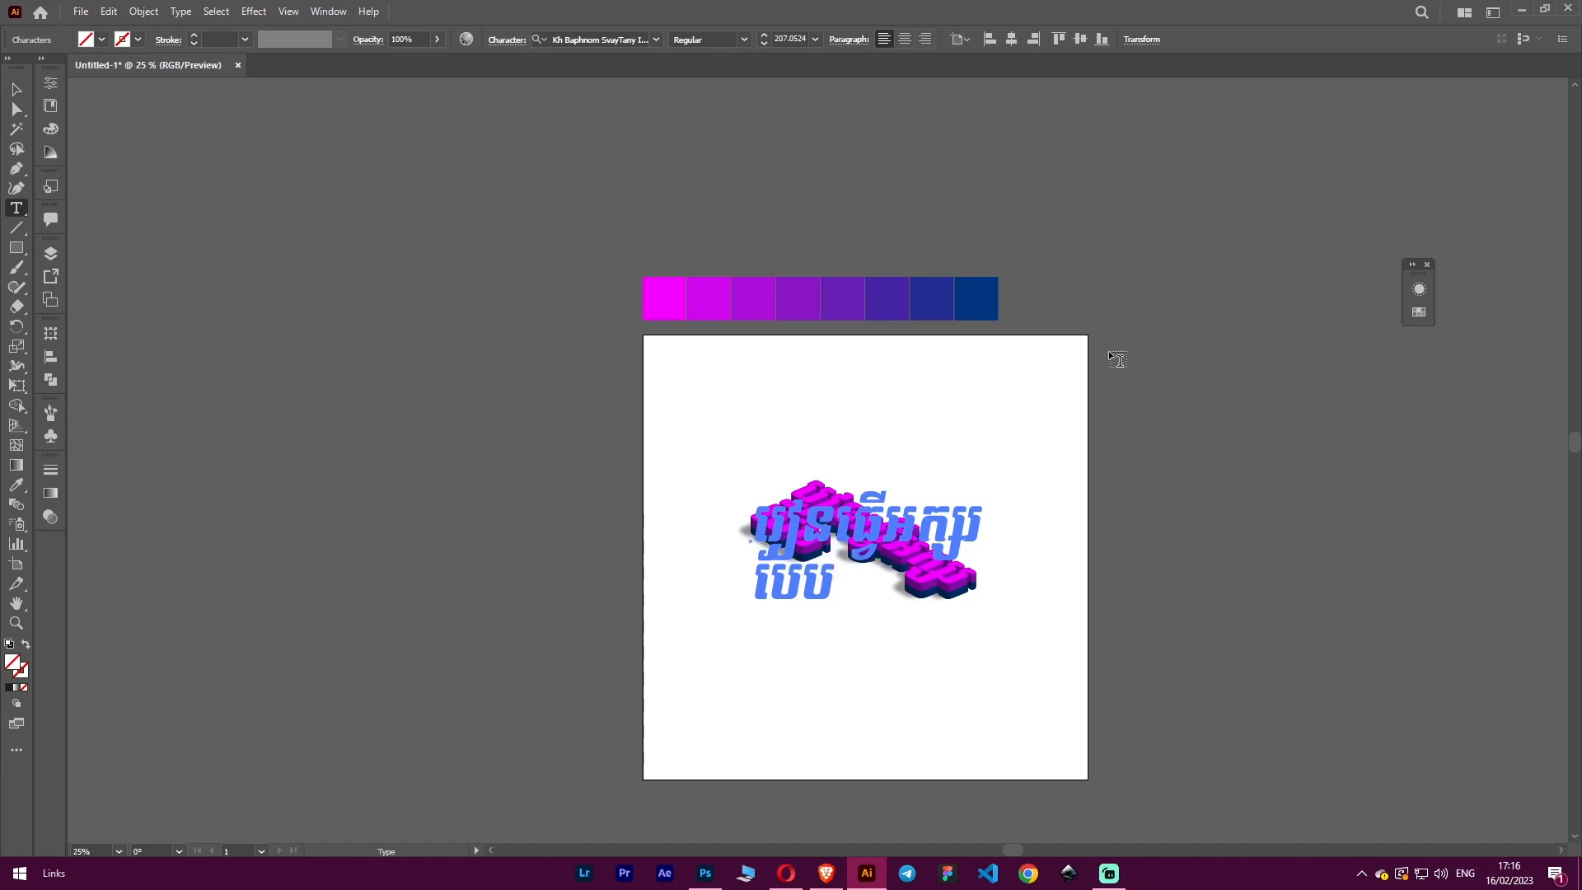
type("3D")
left_click(15, 89)
left_click(374, 329)
Set the leading of the two-line Khmer text to 300 pt.
scroll(521, 379, "up", 2)
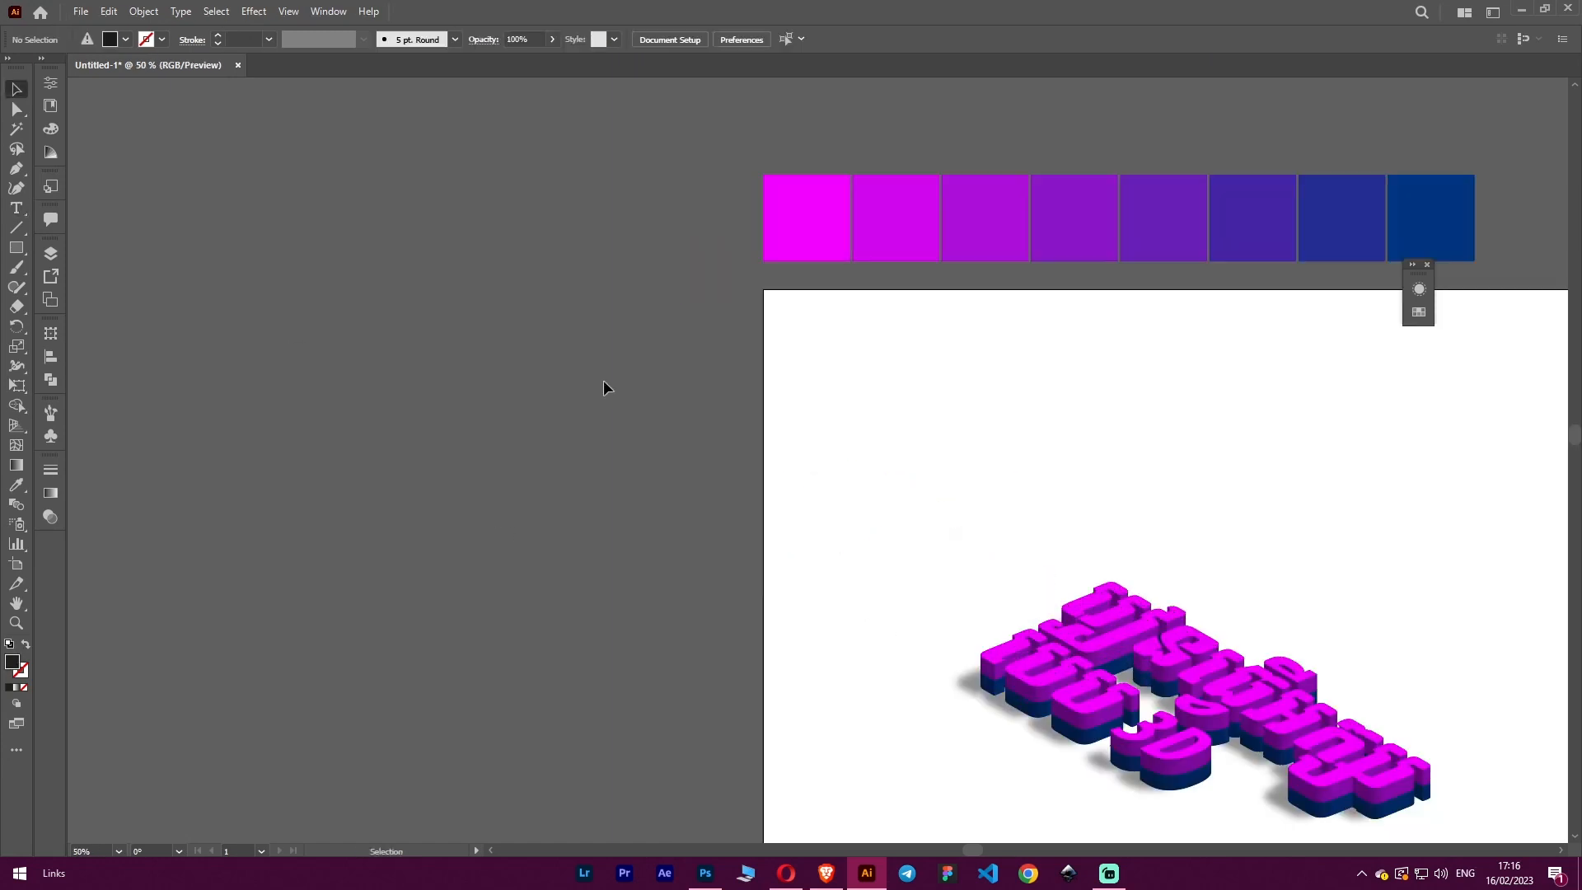
left_click_drag(1113, 435, 984, 326)
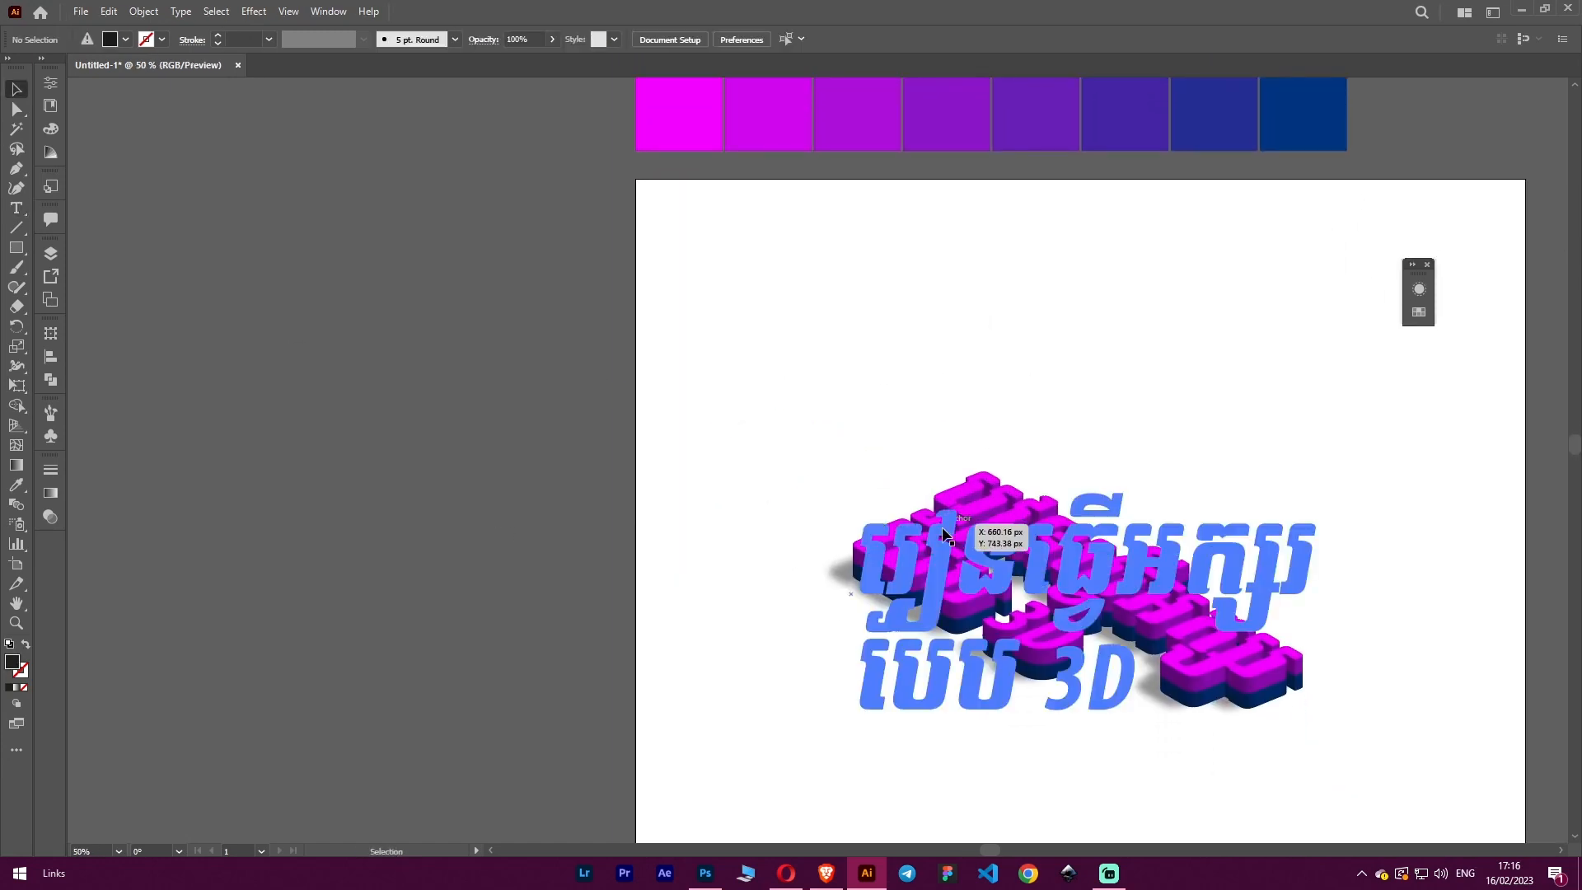
left_click(942, 527)
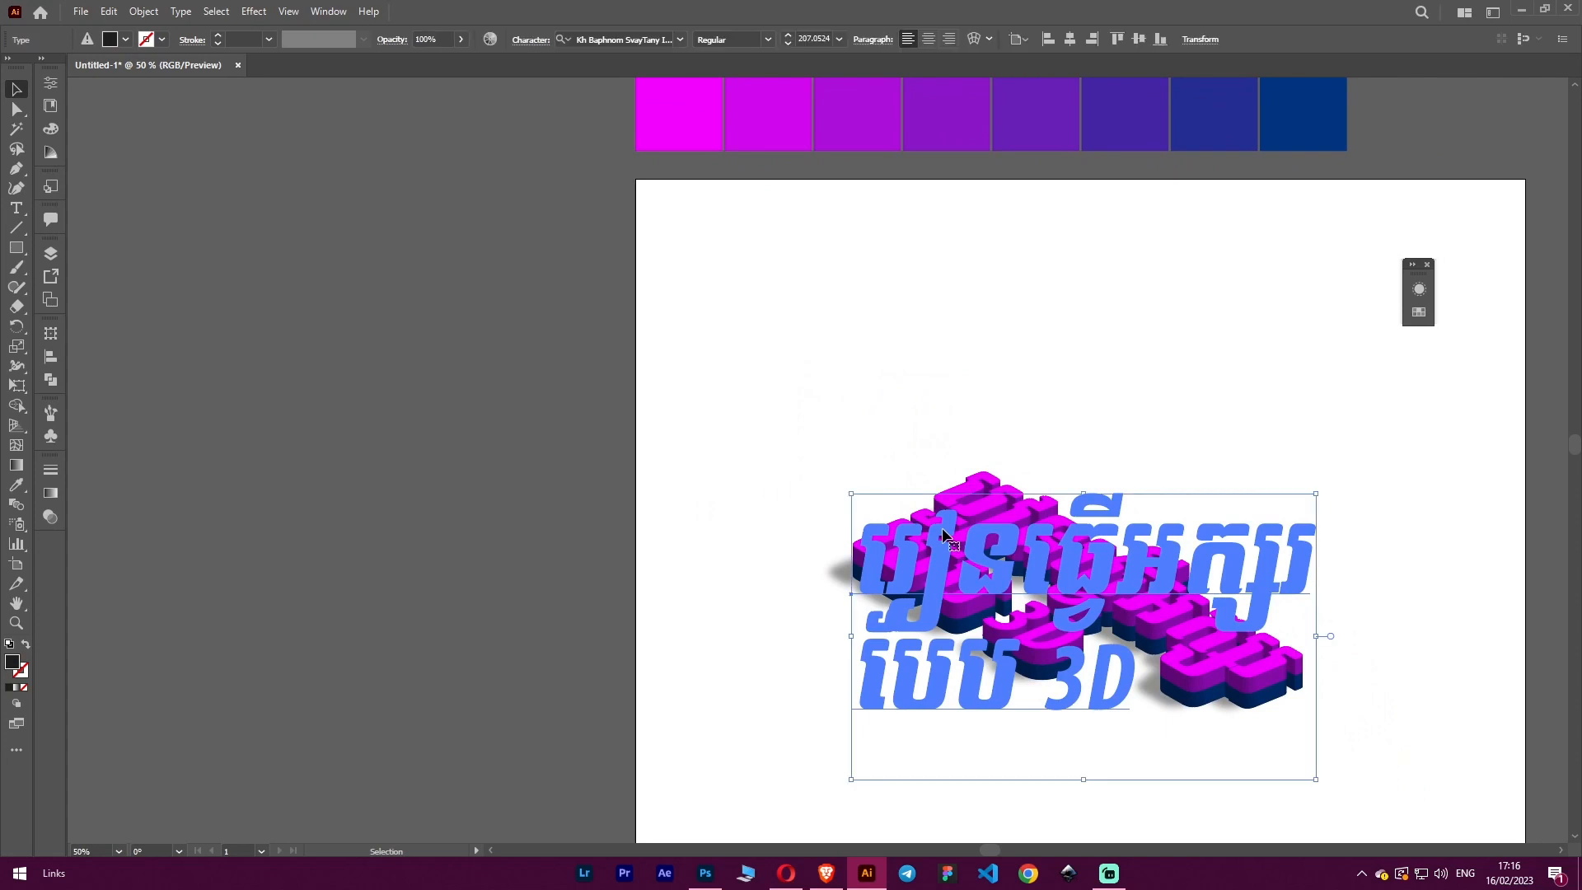
left_click(530, 43)
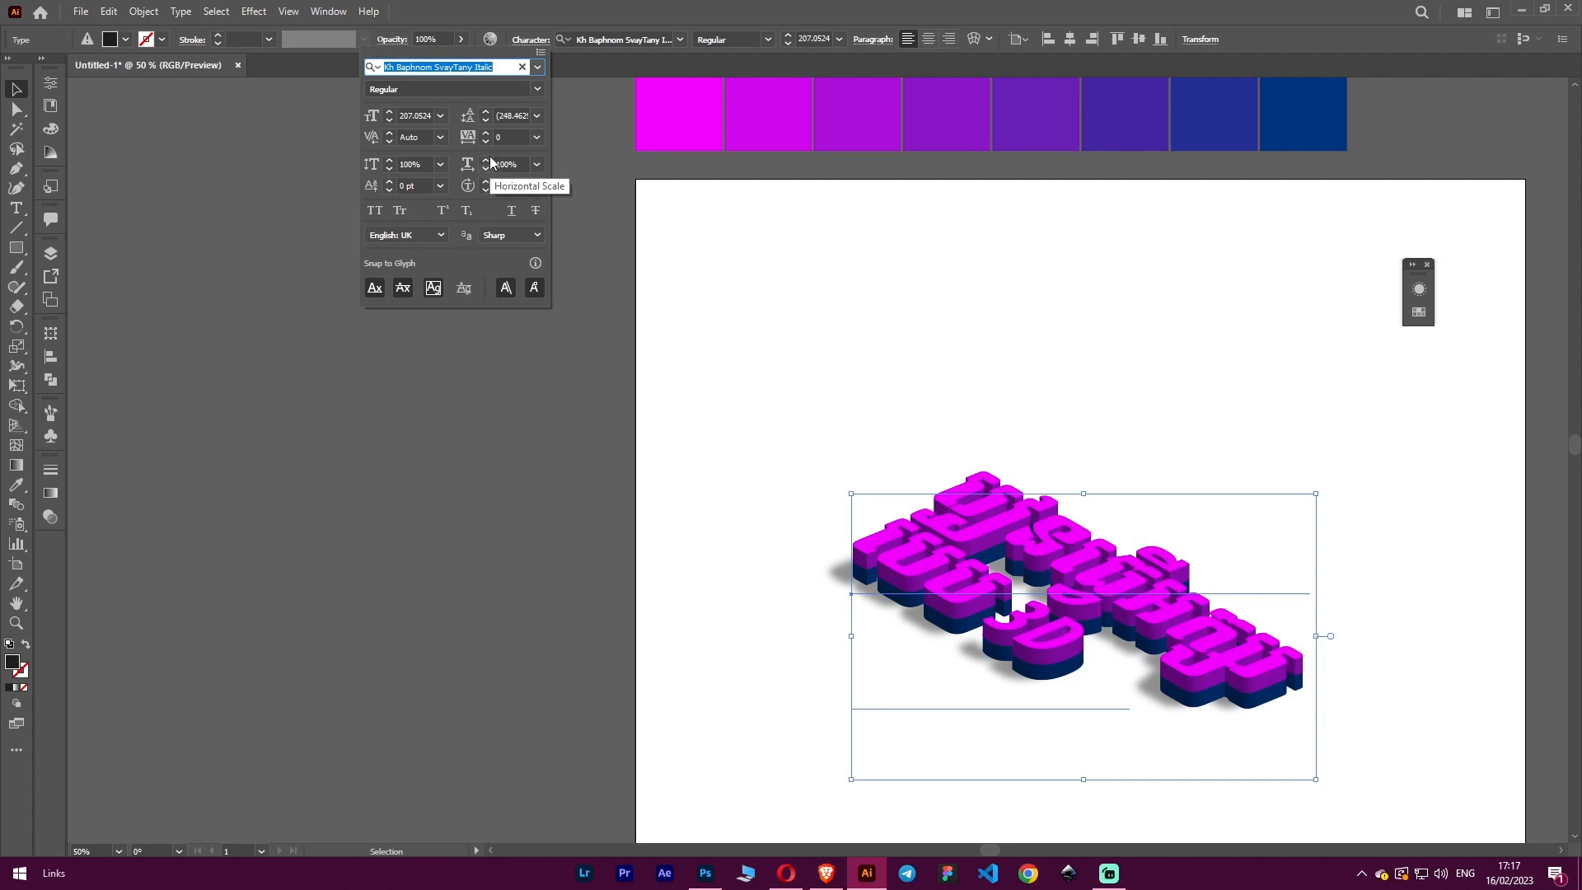
left_click(486, 113)
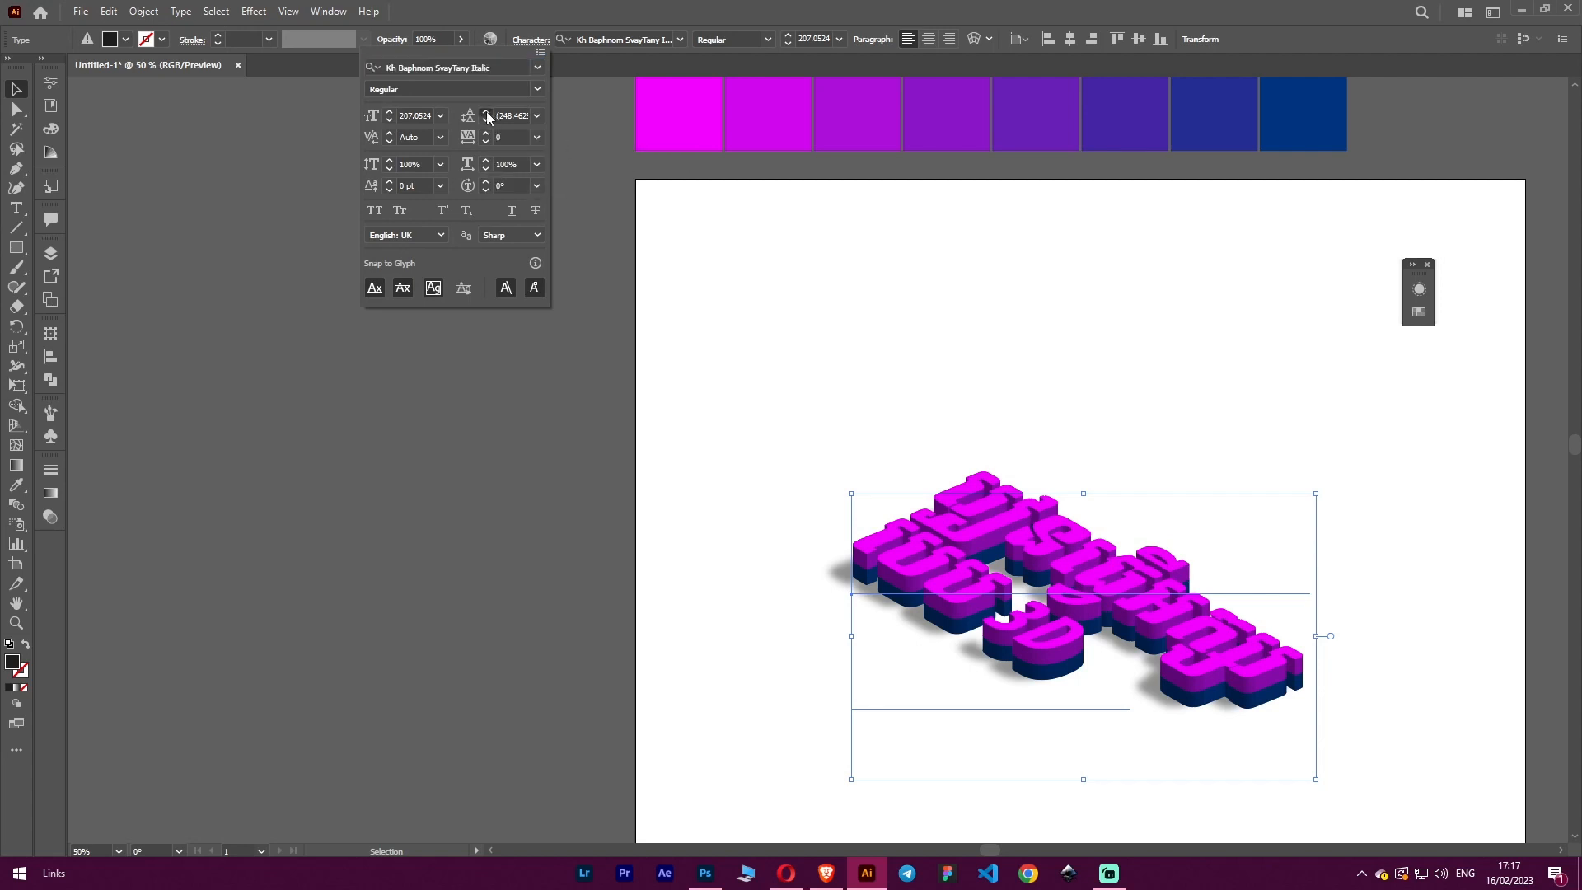
left_click(486, 113)
left_click(486, 113)
left_click_drag(521, 114, 482, 132)
type("300")
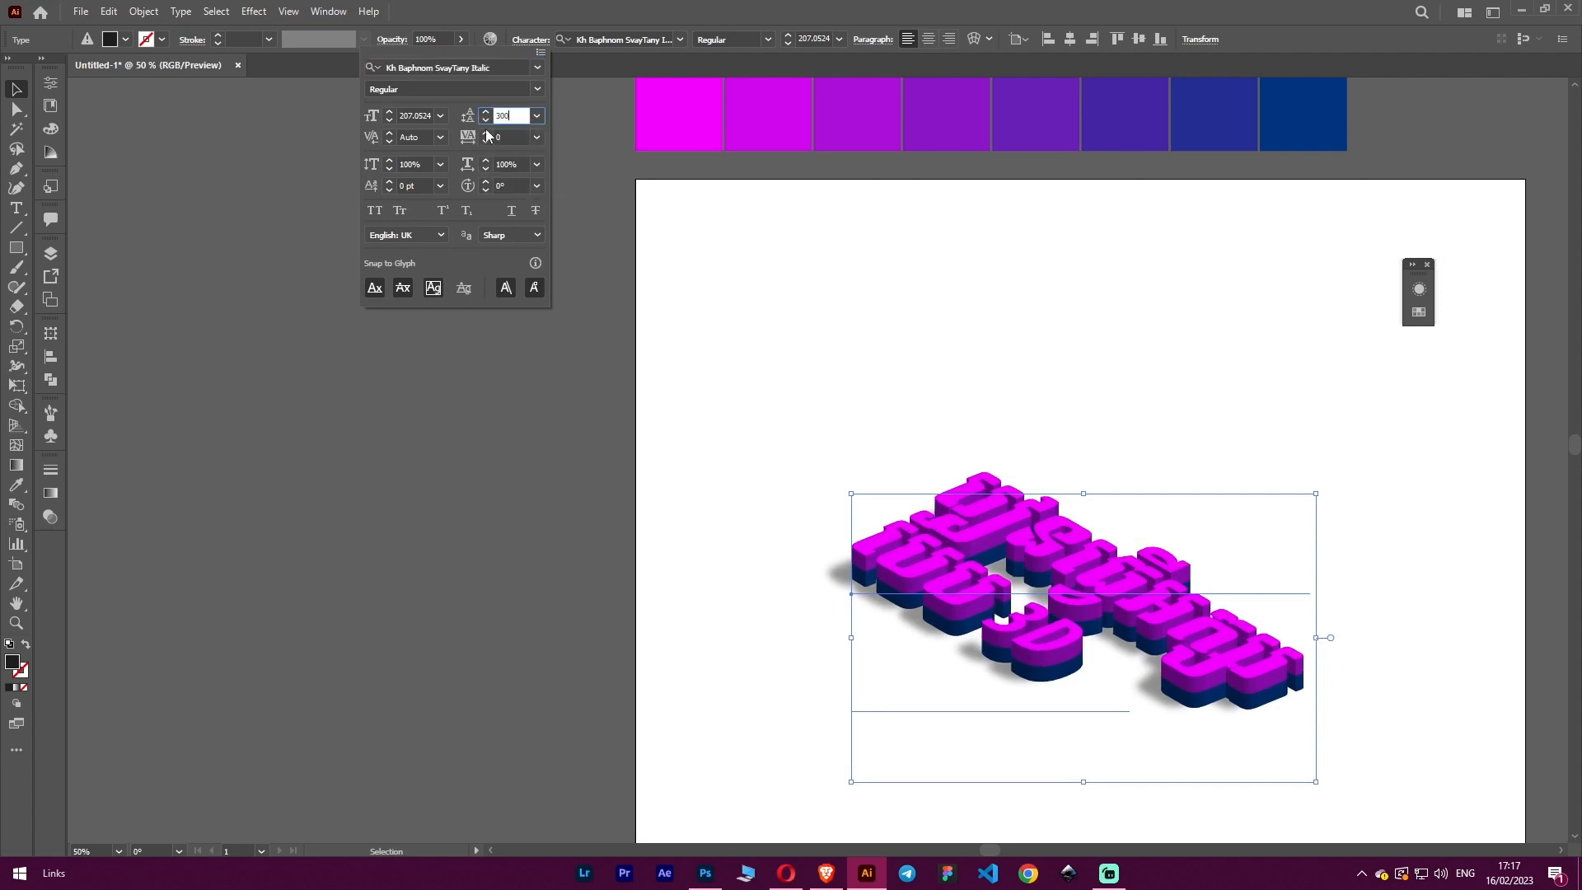
key("Return")
Increase the Khmer text's leading to 325 pt and deselect it.
double_click(500, 114)
type("325")
key("Return")
left_click(1269, 586)
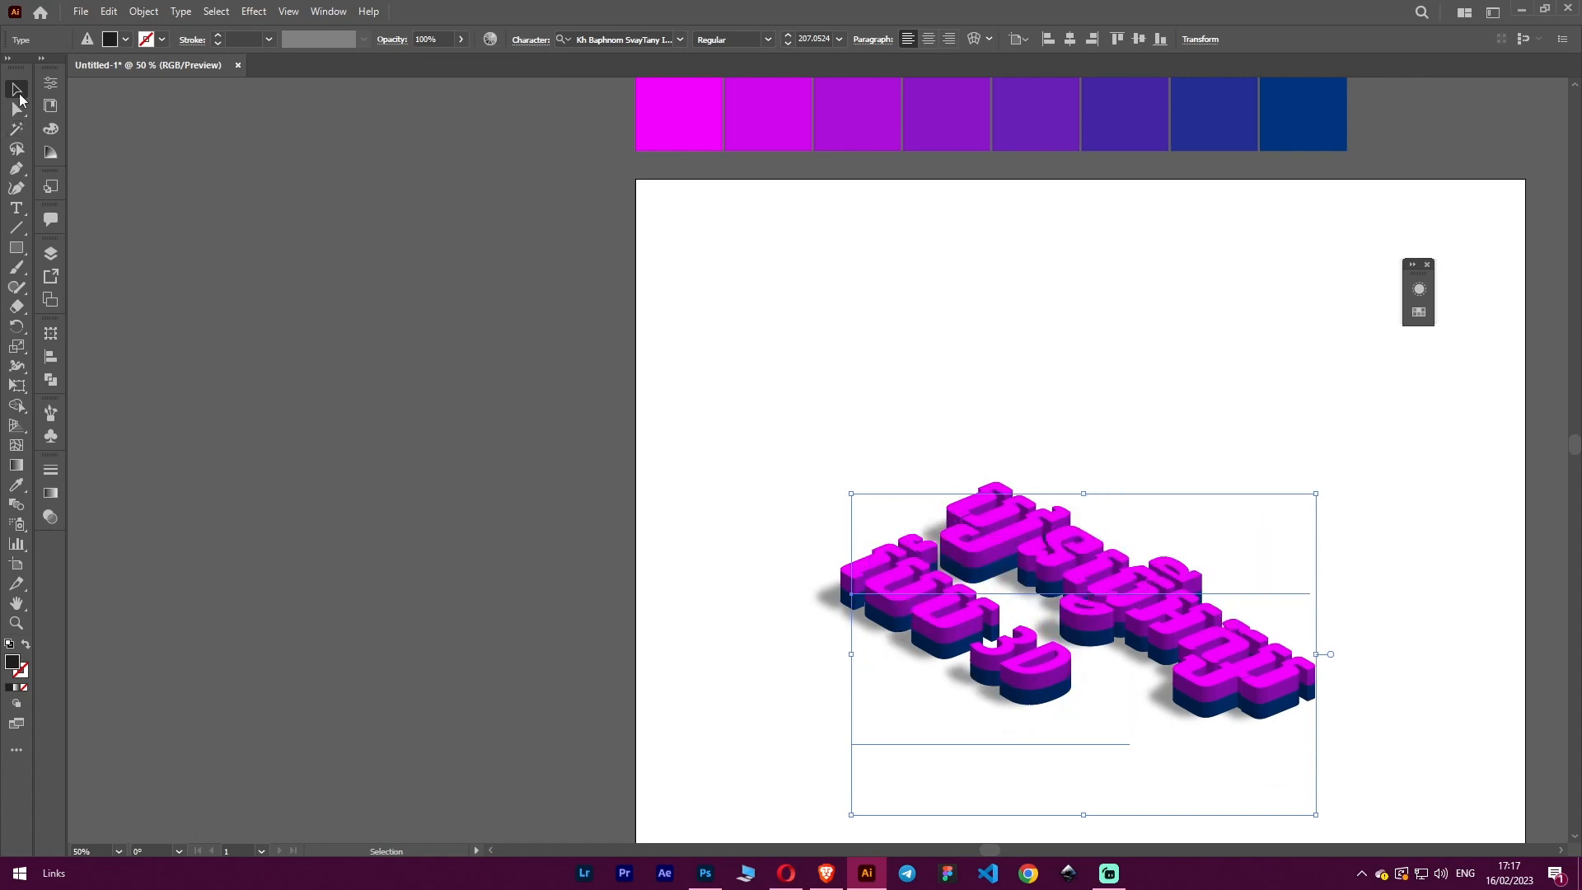
left_click(759, 521)
Centre the Khmer text vertically on the artboard and deselect it.
scroll(760, 521, "down", 1)
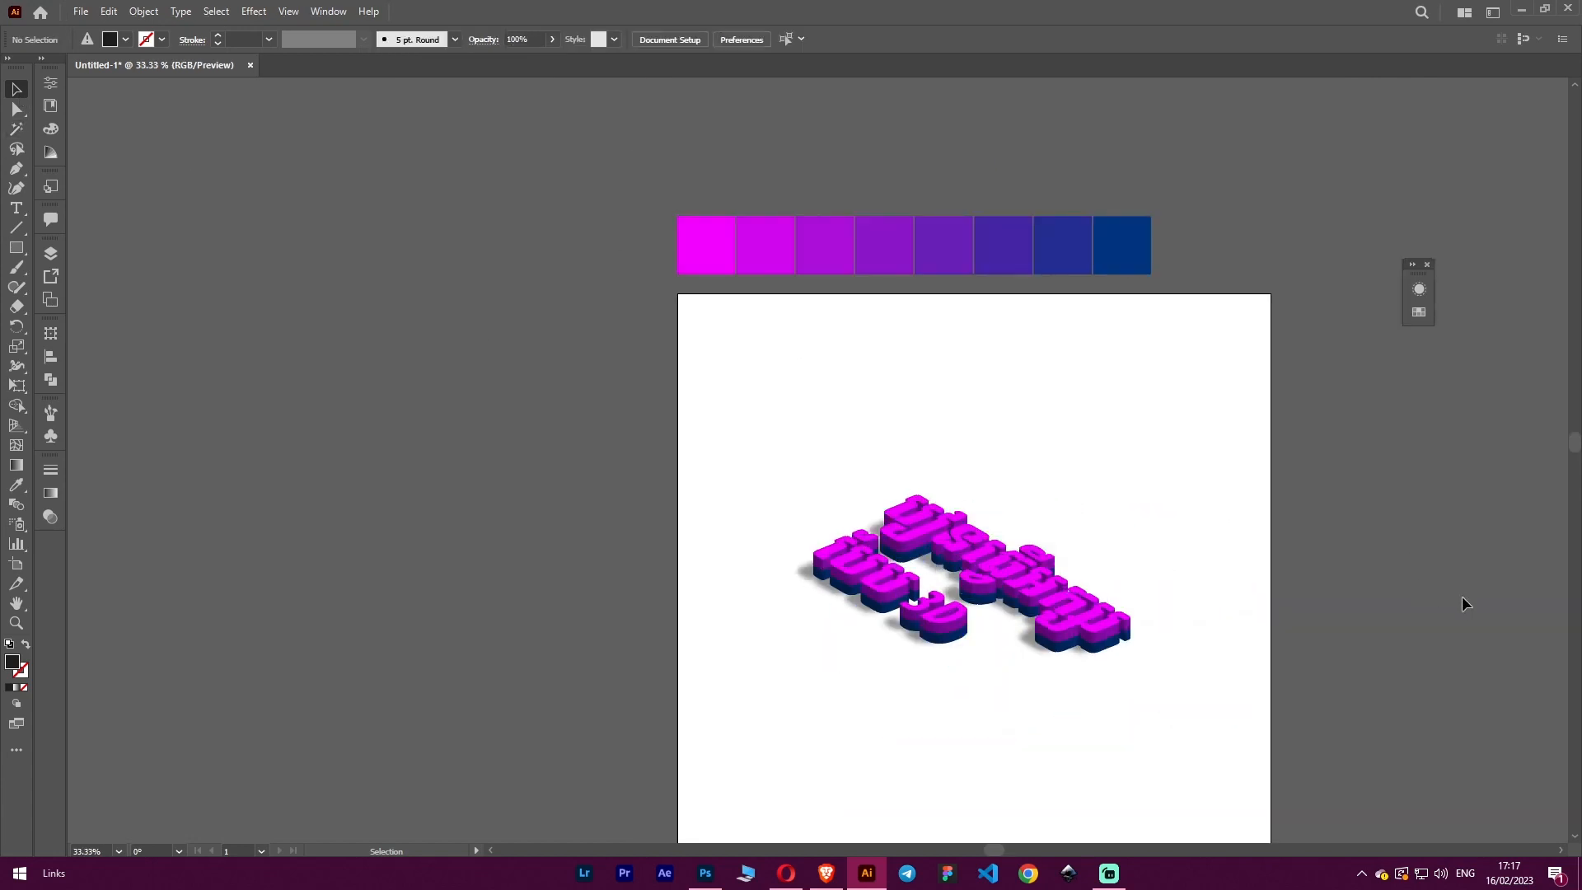
scroll(1464, 536, "down", 2)
left_click(1237, 550)
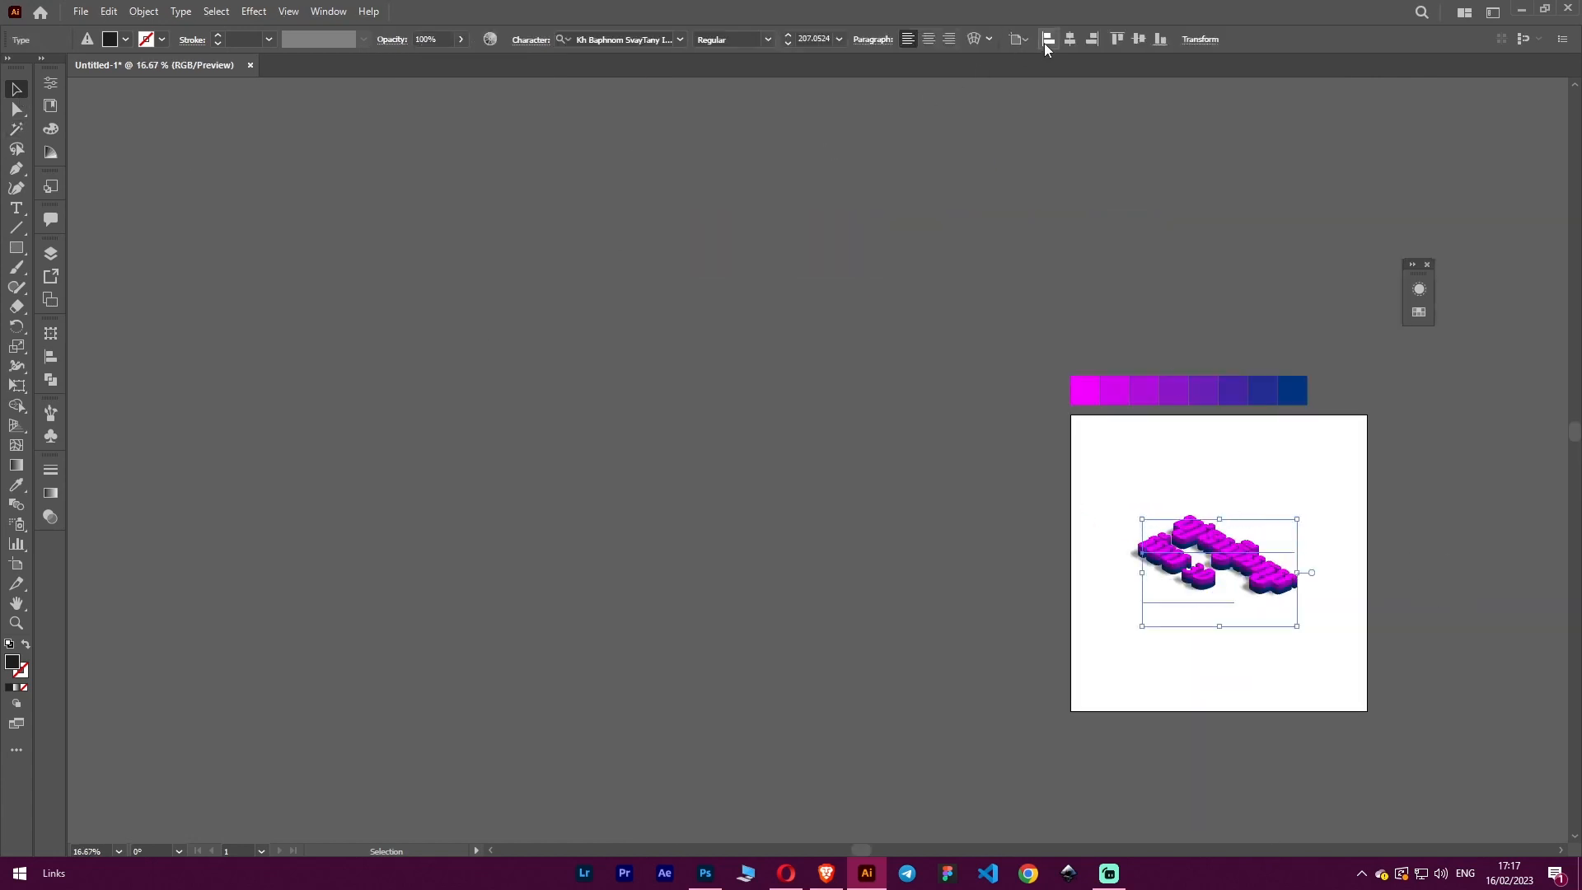
left_click(1138, 40)
left_click(1188, 233)
Draw a 1920 × 1920 px rectangle covering the whole artboard and send it behind the text.
left_click_drag(1427, 531, 1143, 485)
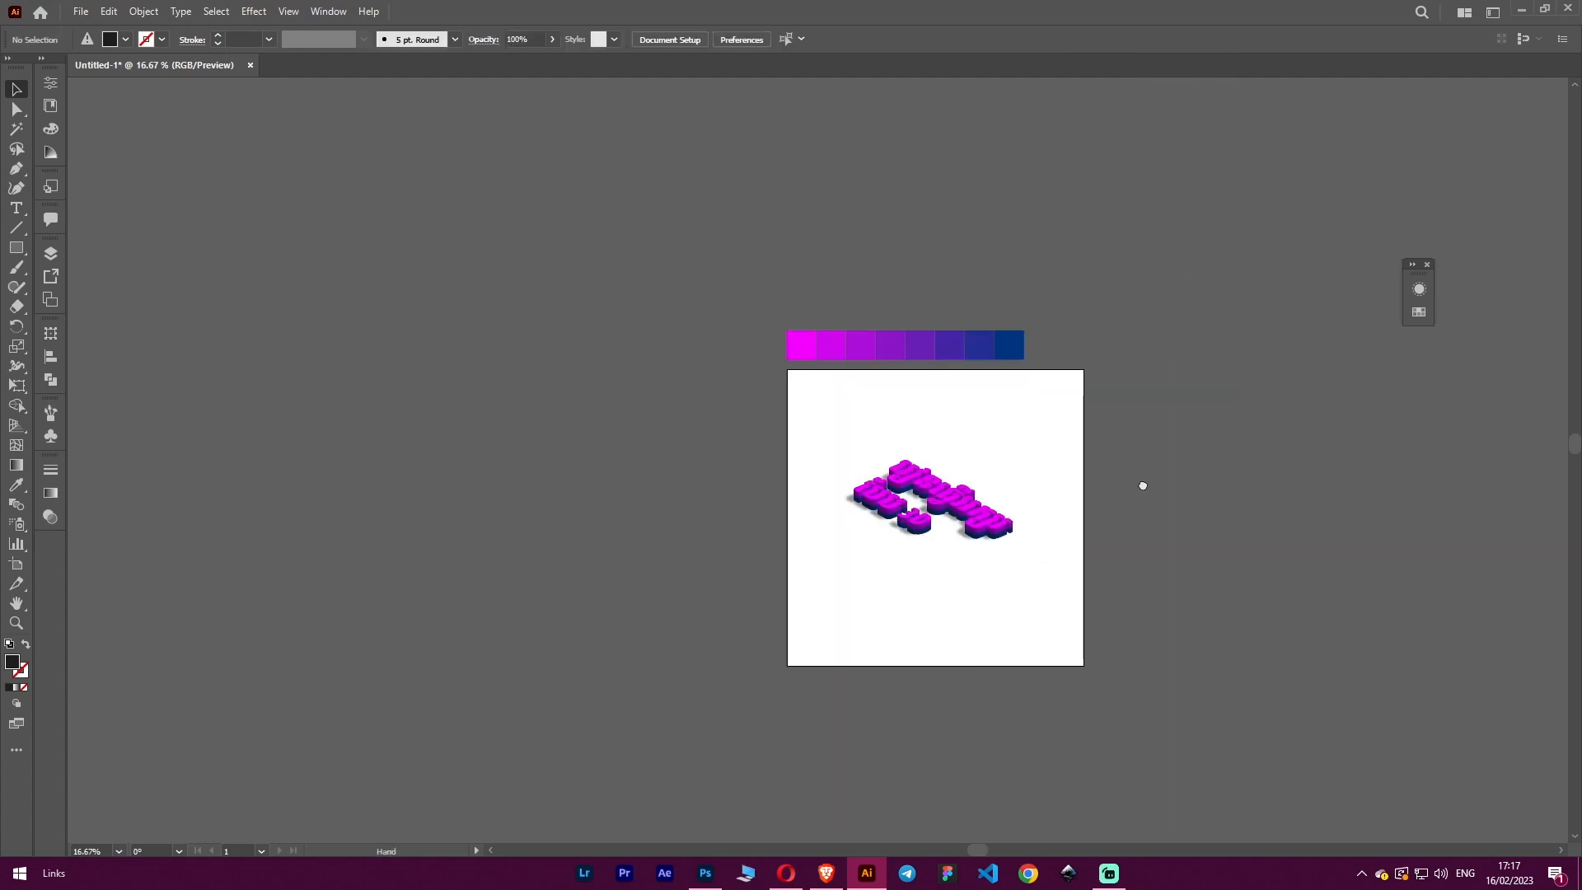
left_click(9, 249)
left_click_drag(788, 368, 1084, 666)
right_click(1000, 551)
mouse_move(1068, 762)
left_click(1195, 816)
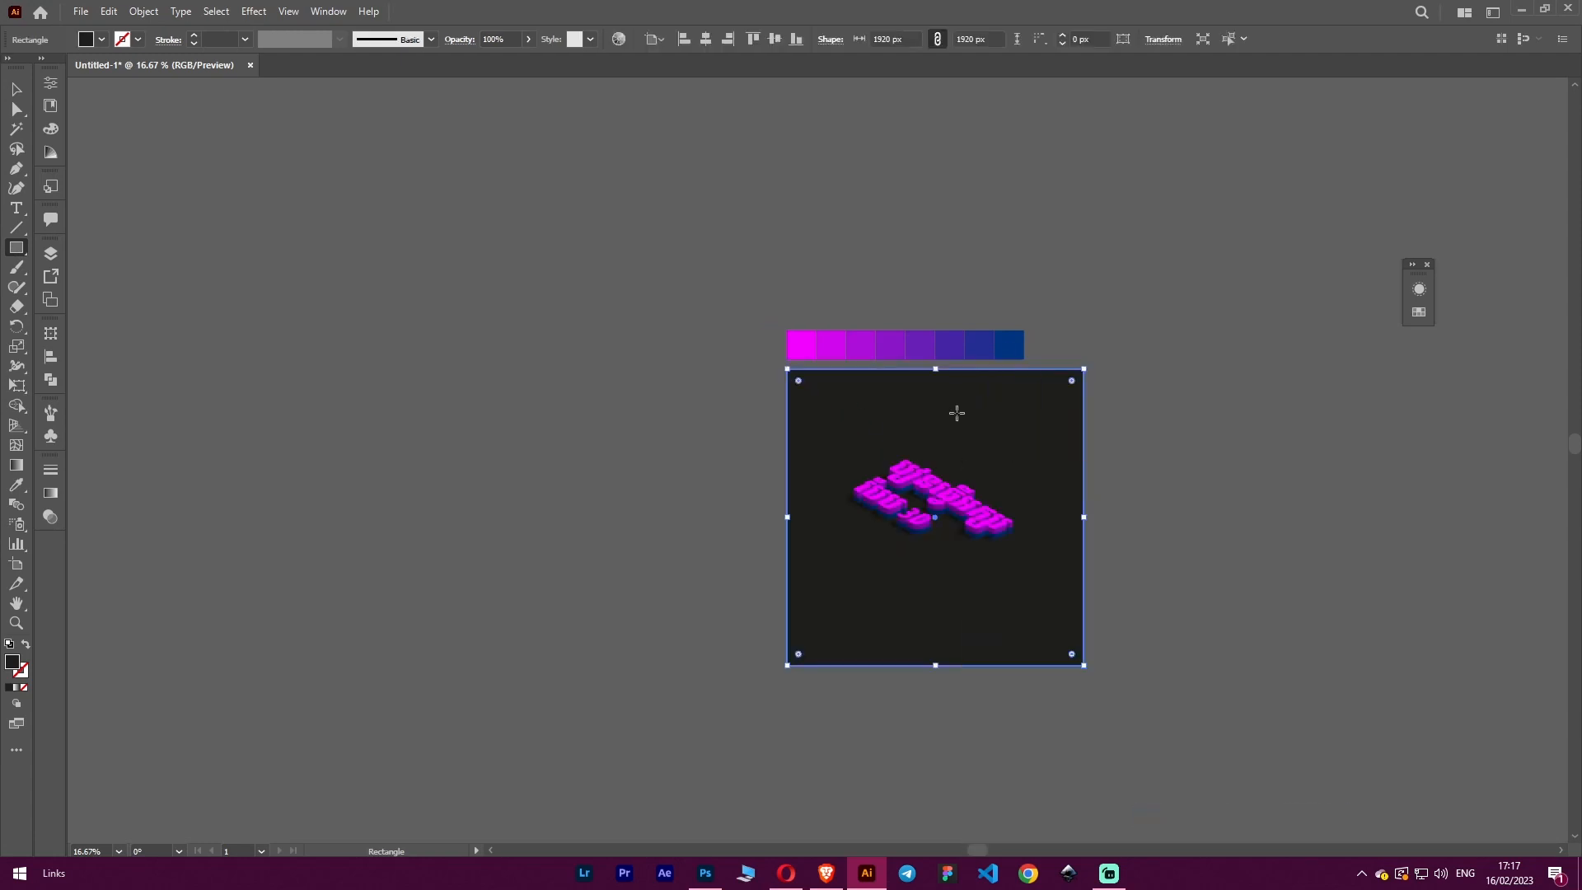
Fill the background rectangle with the purple sampled from the fifth square of the colour strip.
scroll(958, 413, "up", 1)
left_click(16, 485)
left_click(991, 312)
left_click(903, 312)
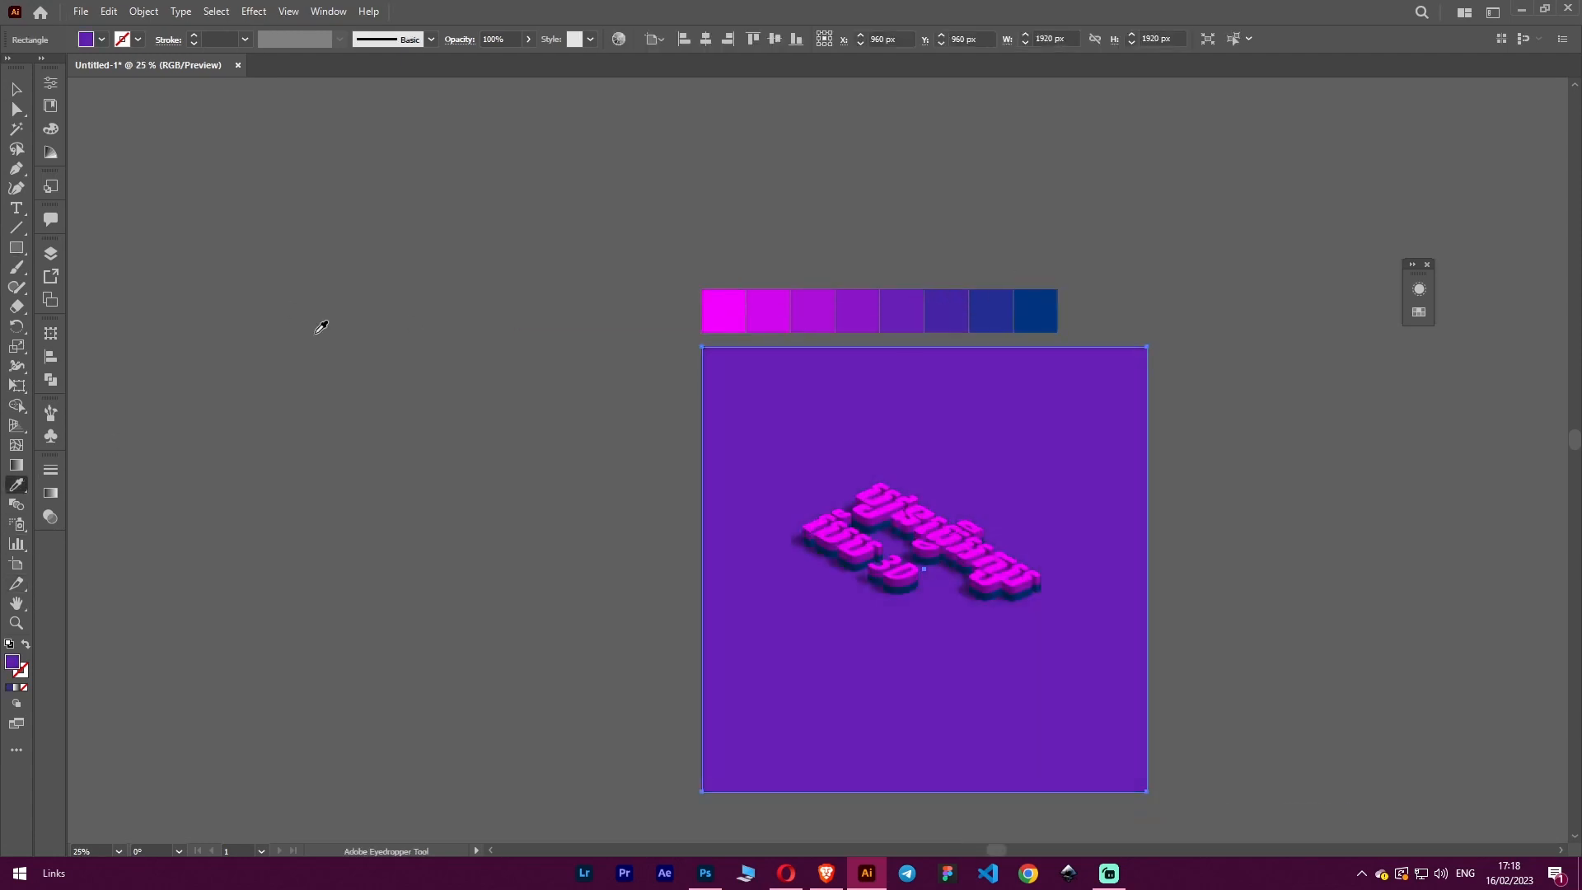
Give the background rectangle a linear gradient from magenta to dark blue, running diagonally from its lower-left to its upper-right corner.
left_click(50, 493)
left_click(84, 492)
left_click(233, 617)
left_click(83, 649)
left_click(1028, 307)
left_click(79, 597)
left_click(727, 290)
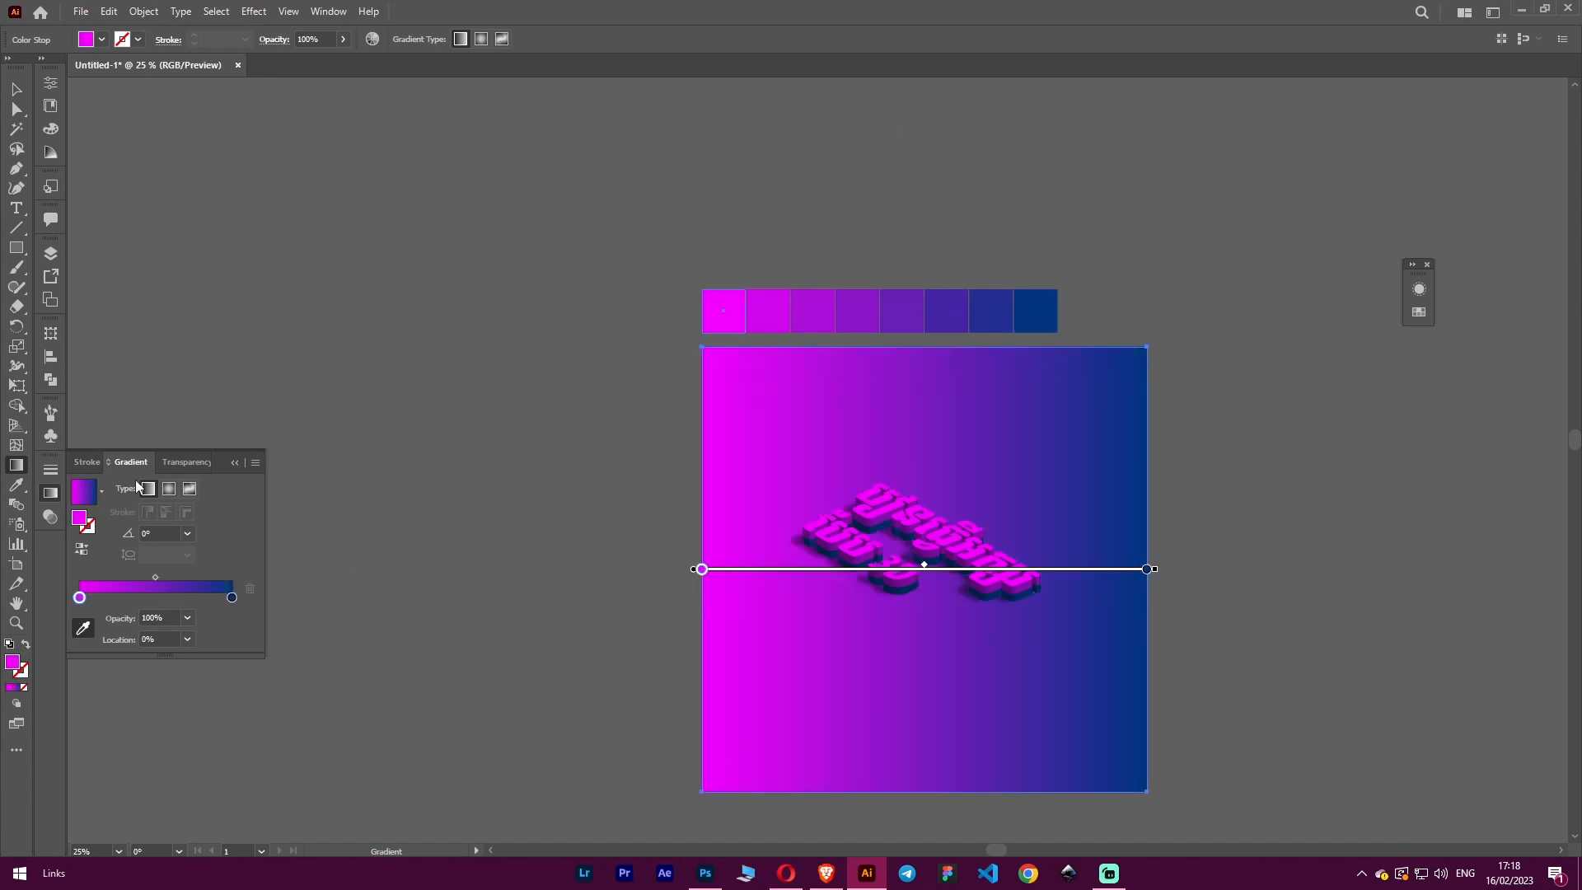
left_click(84, 629)
left_click_drag(689, 802, 1154, 336)
Recolour the background gradient's end stop to a brighter blue and its start stop to dark purple.
left_click(232, 598)
left_click(84, 628)
left_click(1033, 311)
double_click(12, 662)
left_click(1144, 487)
left_click(1371, 473)
left_click(80, 597)
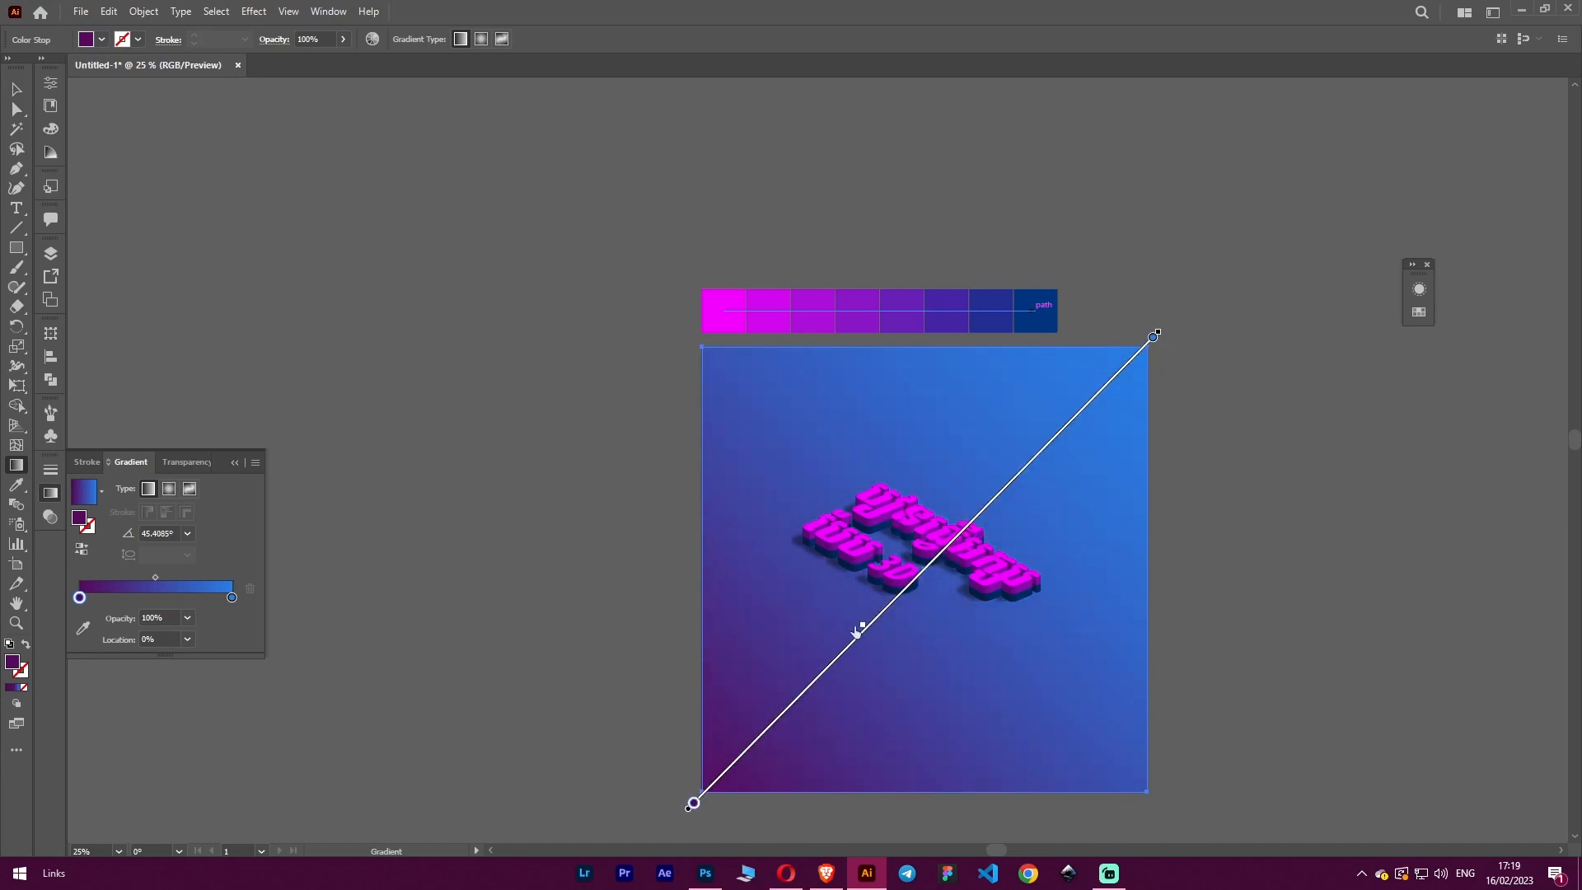
Shift the background gradient's midpoint towards its dark purple end, deselect the rectangle and collapse the Gradient panel.
left_click_drag(857, 632, 858, 630)
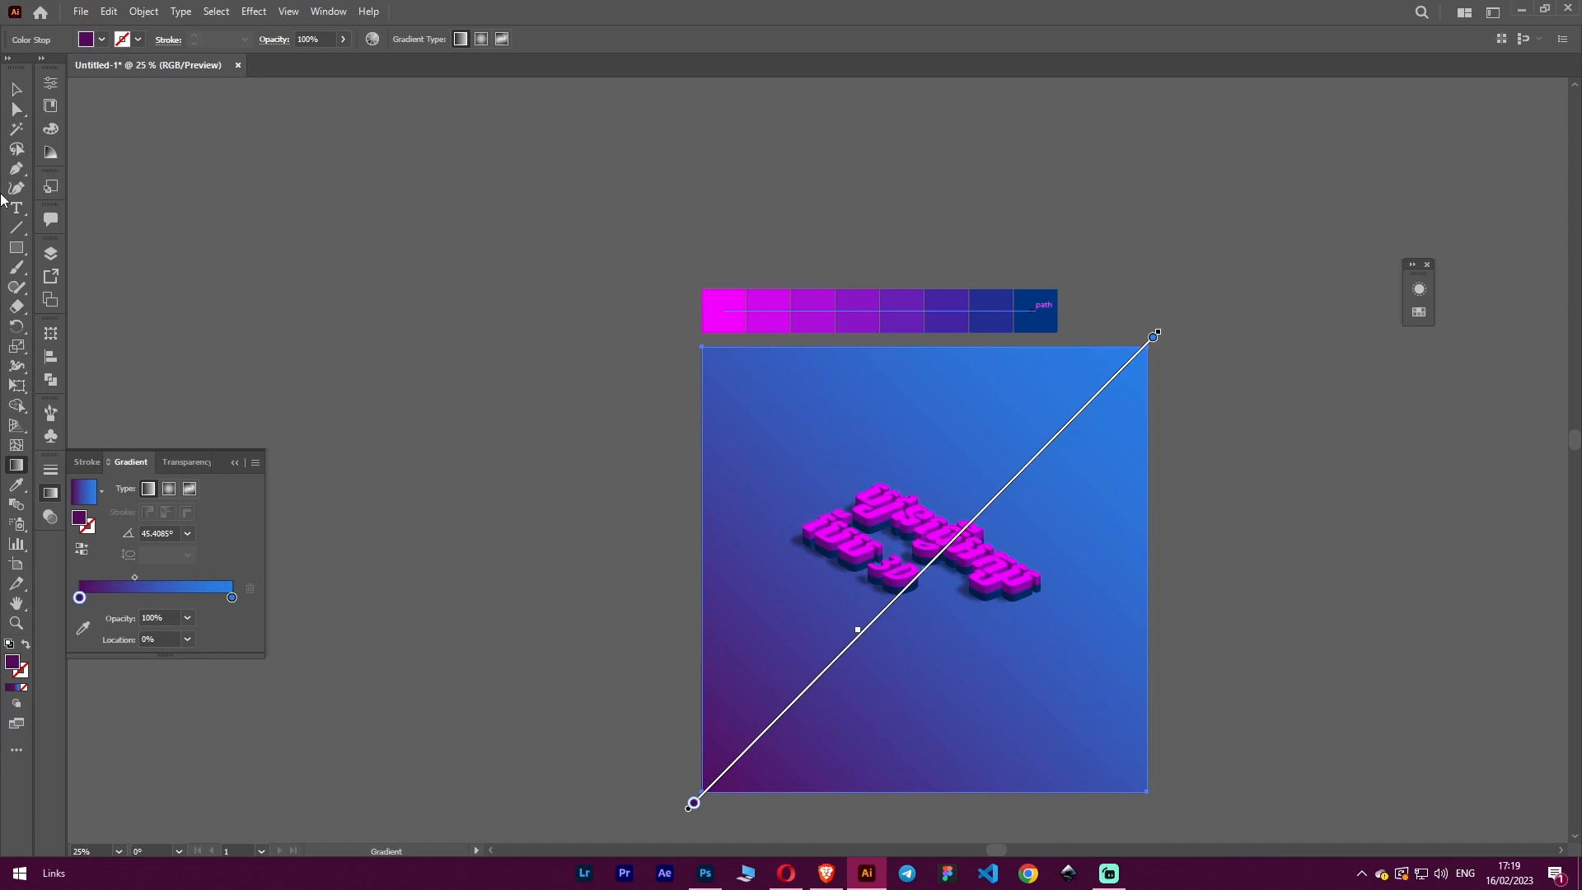
left_click(17, 88)
left_click(639, 514)
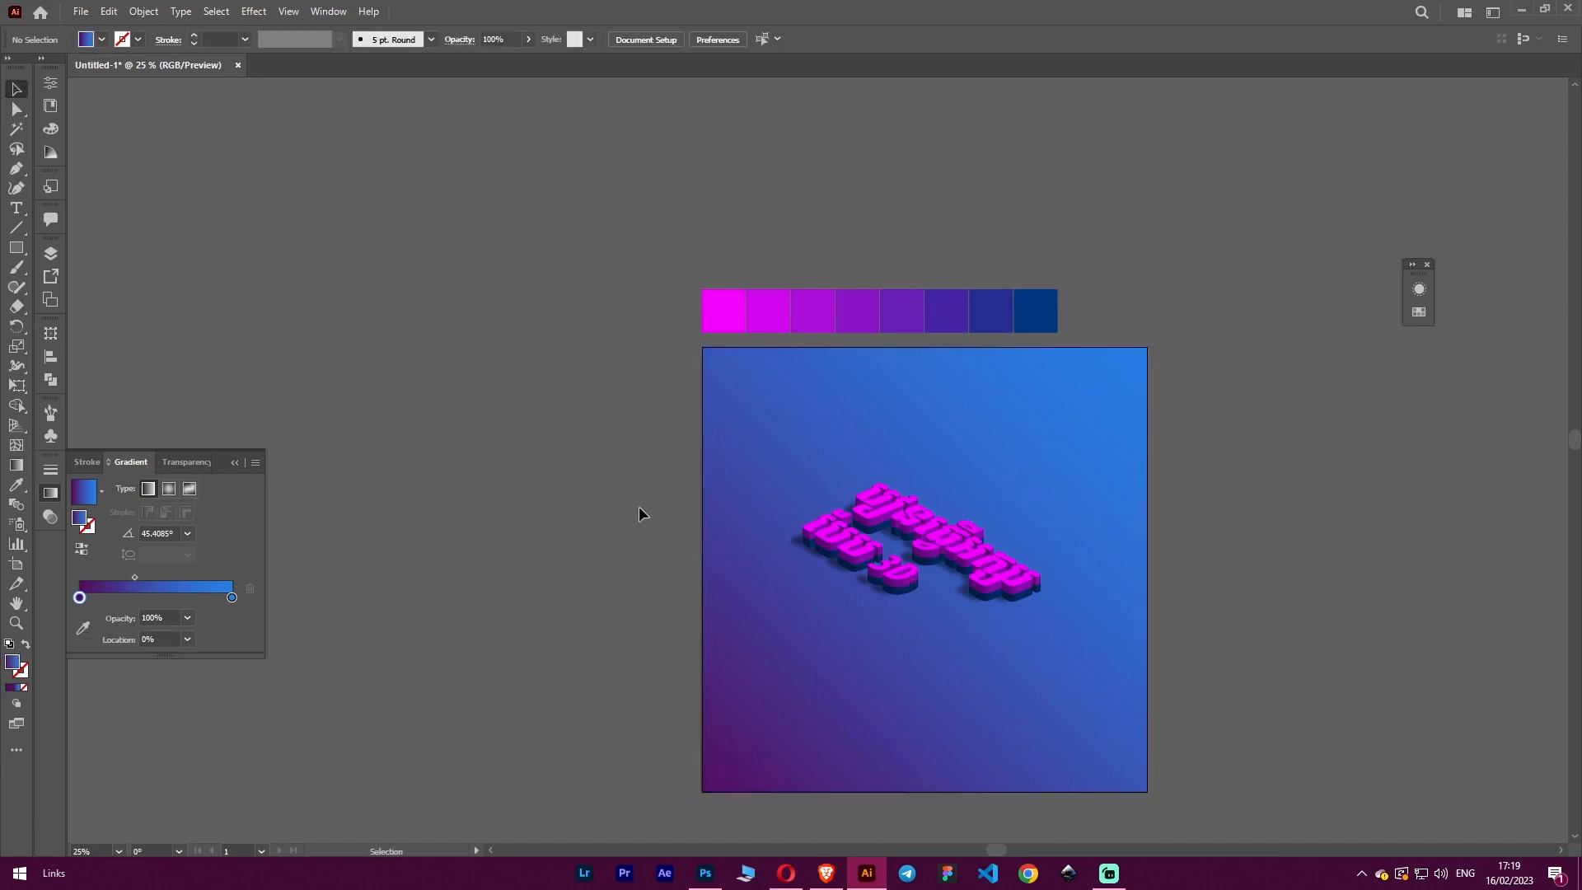
left_click(234, 464)
scroll(456, 539, "up", 1)
left_click_drag(948, 563, 672, 454)
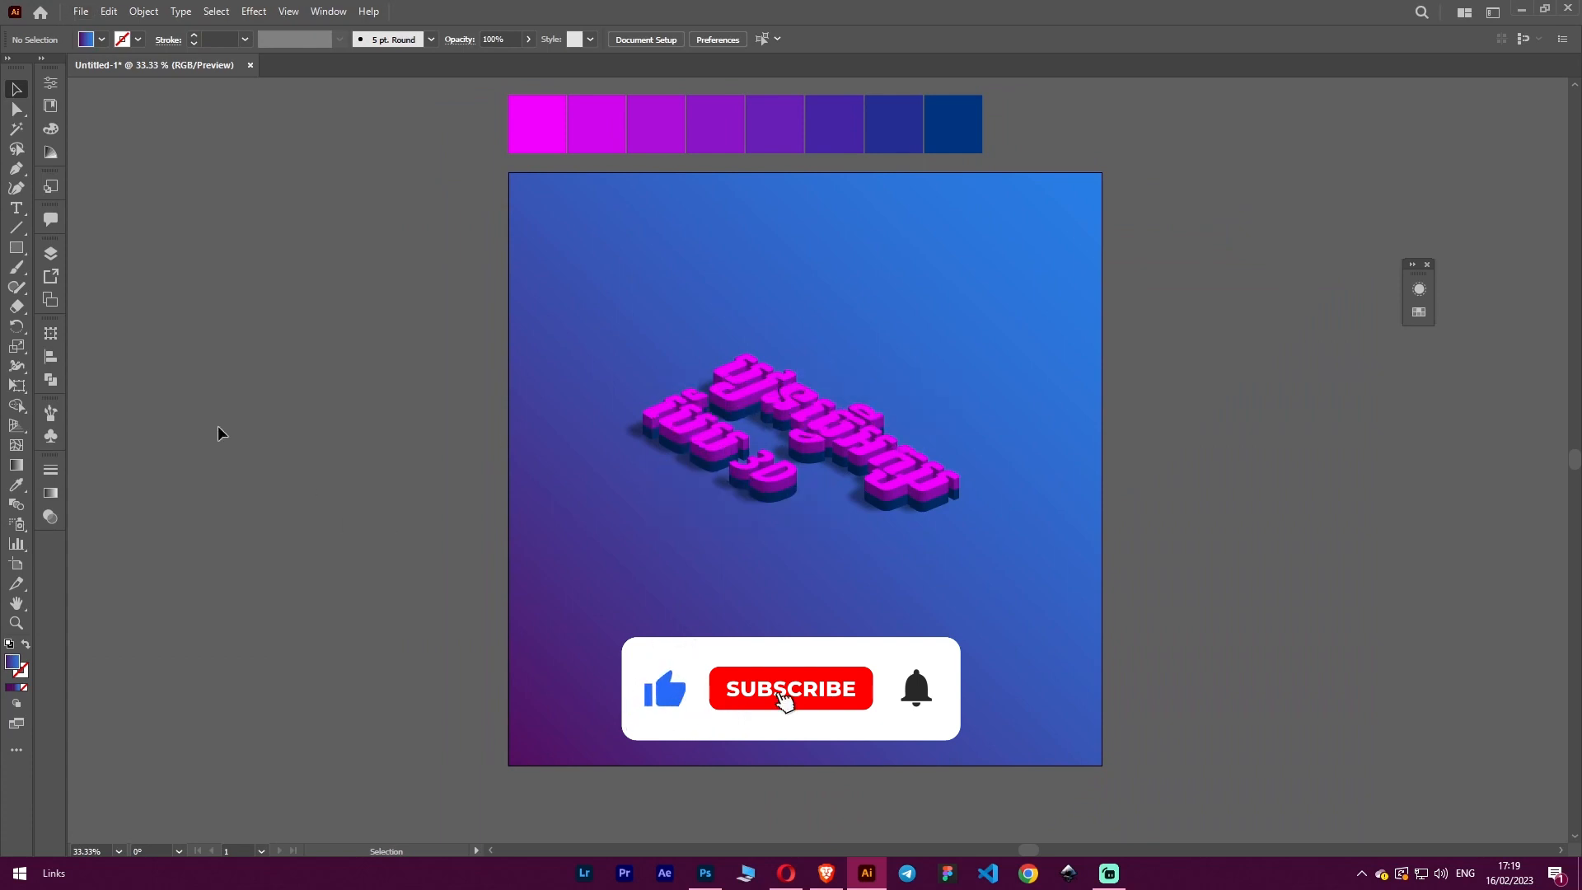